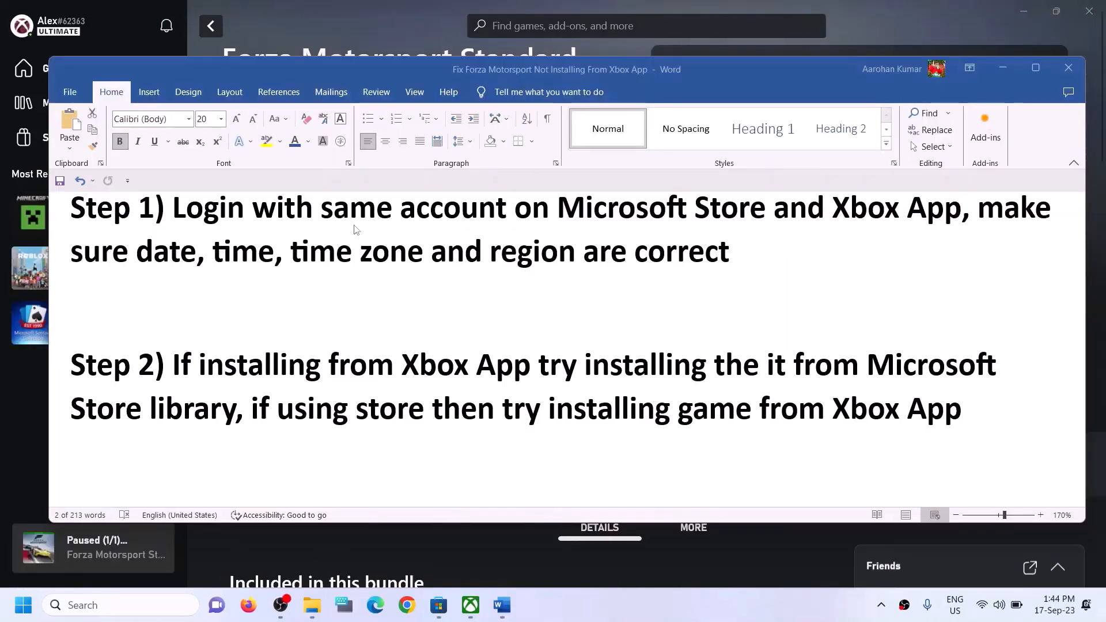
Step: Highlight the Step 1 instruction about logging in with the same account on Microsoft Store and Xbox App
key(ctrl+shift+Left)
key(ctrl+shift+Left)
drag(202, 222, 961, 215)
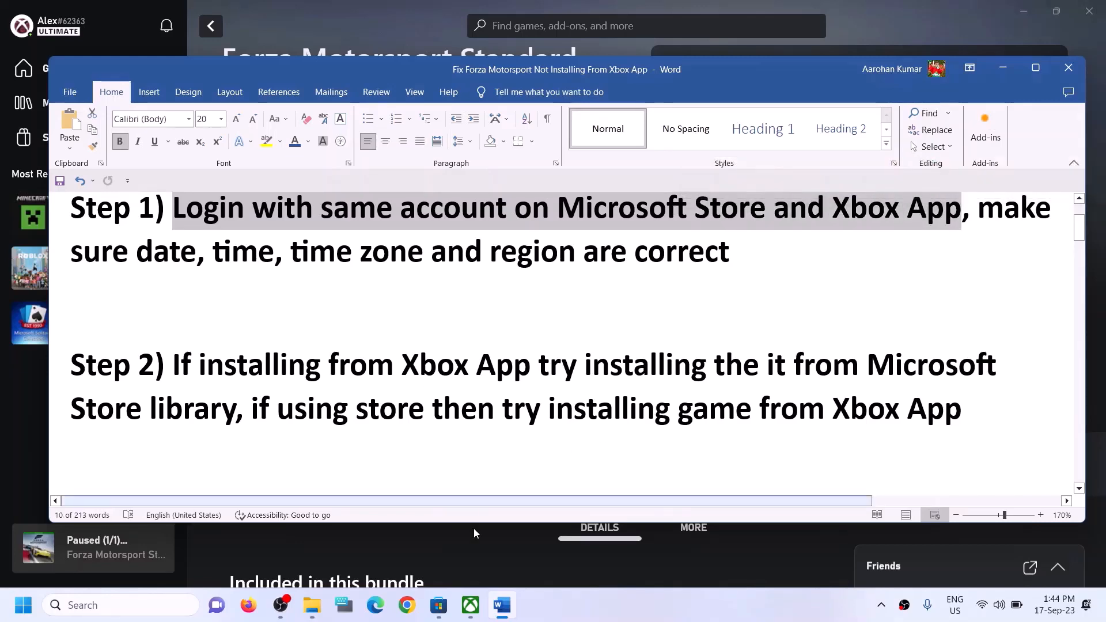
Step: Switch to Microsoft Store and sign out of the current account
click(447, 612)
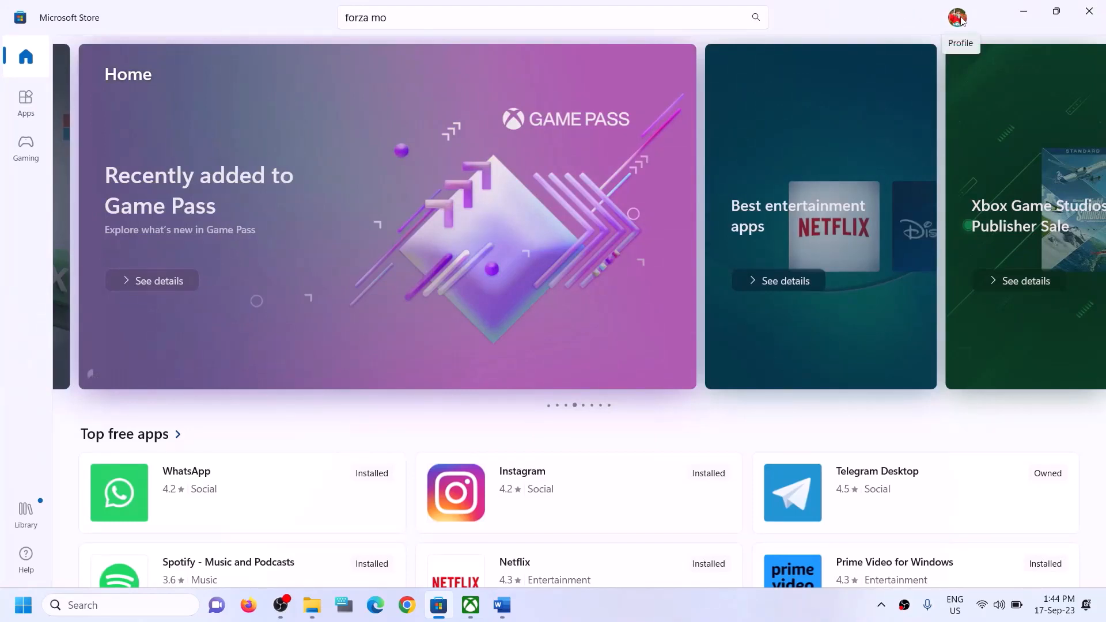
click(962, 21)
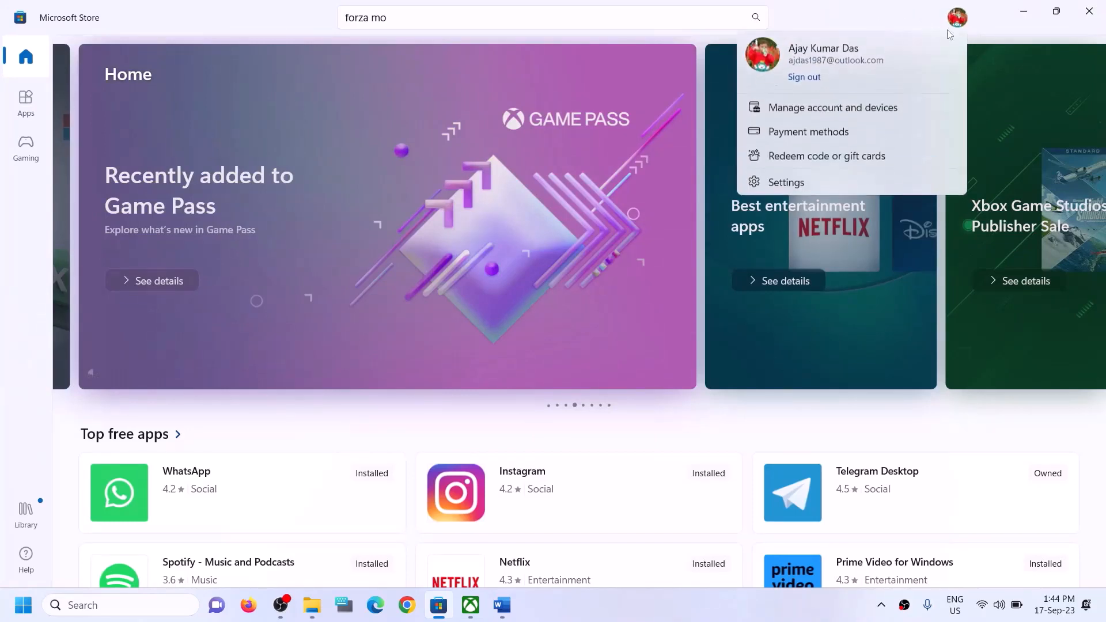
click(812, 81)
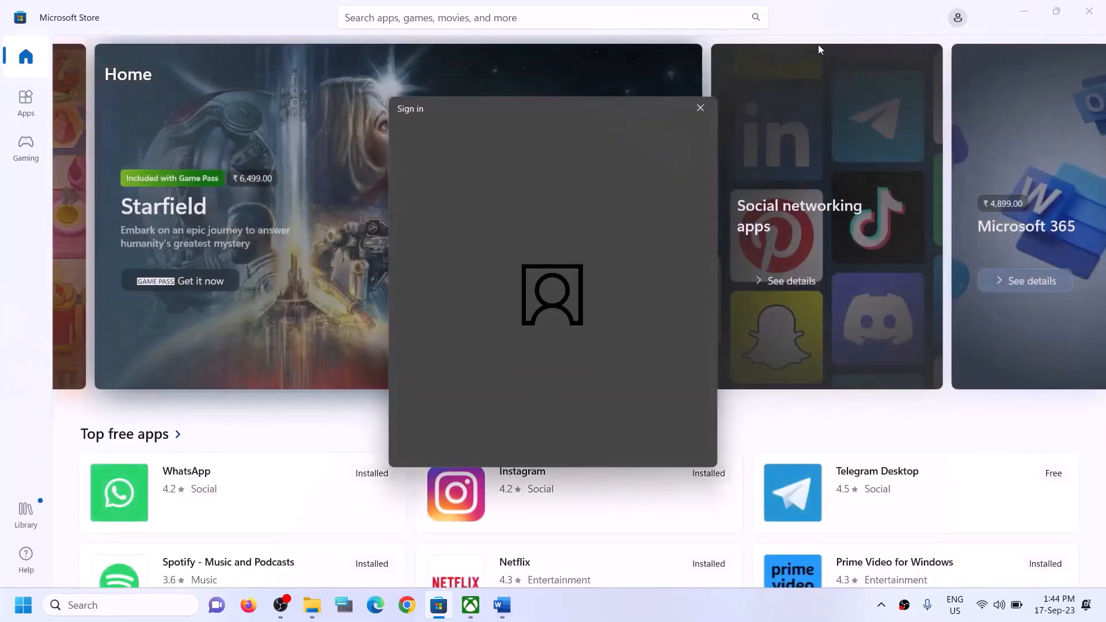
Step: Sign back in to Microsoft Store with the saved Outlook account, verifying identity with the account PIN
click(488, 266)
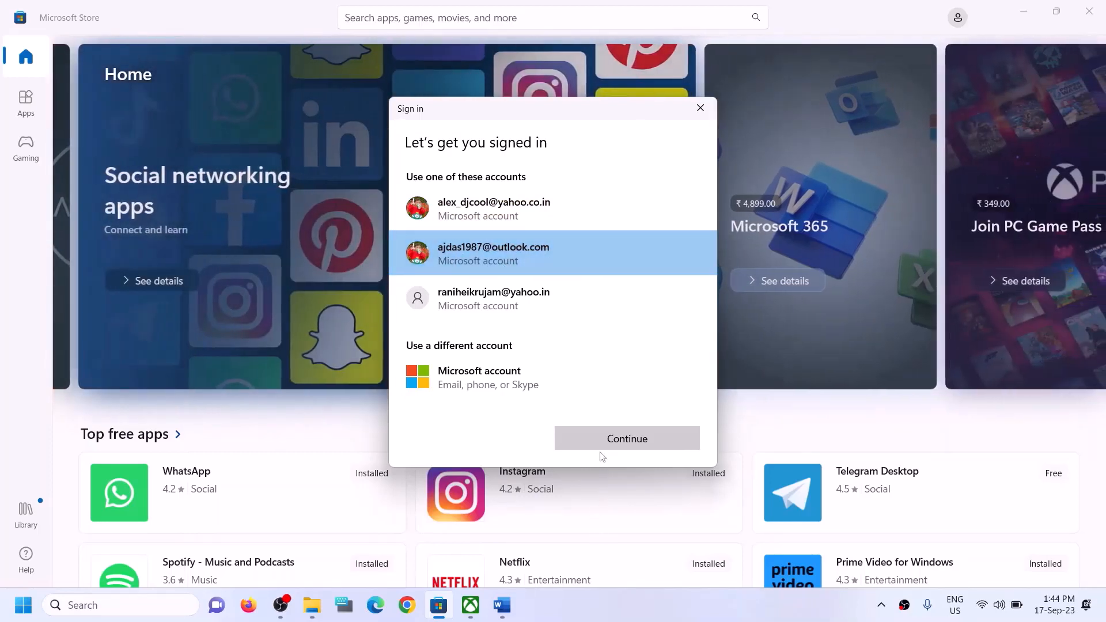
click(601, 450)
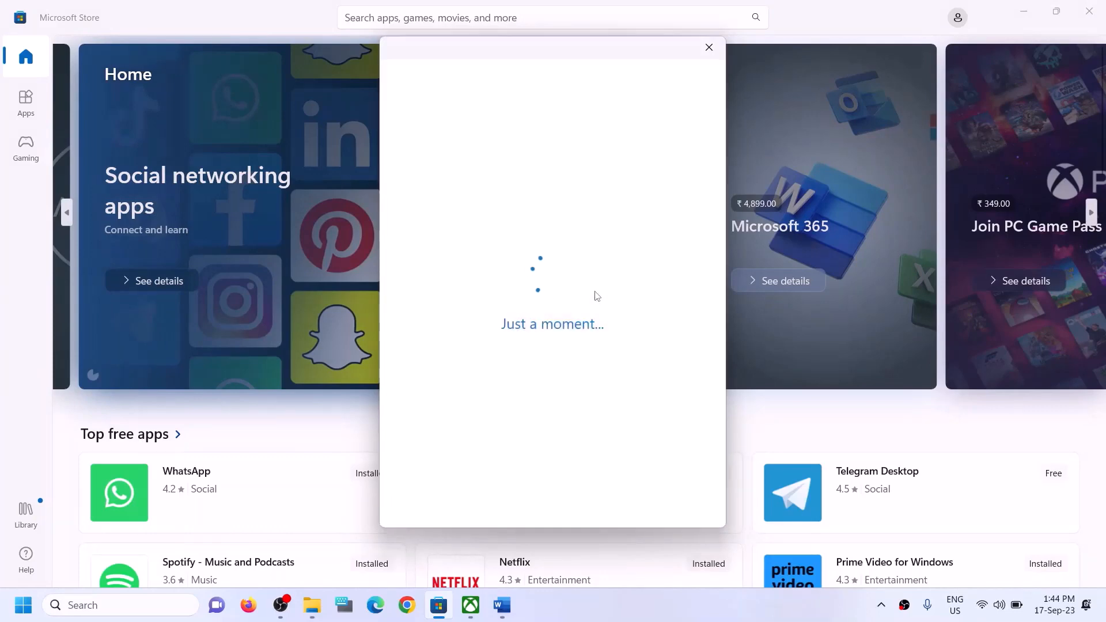
text(1)
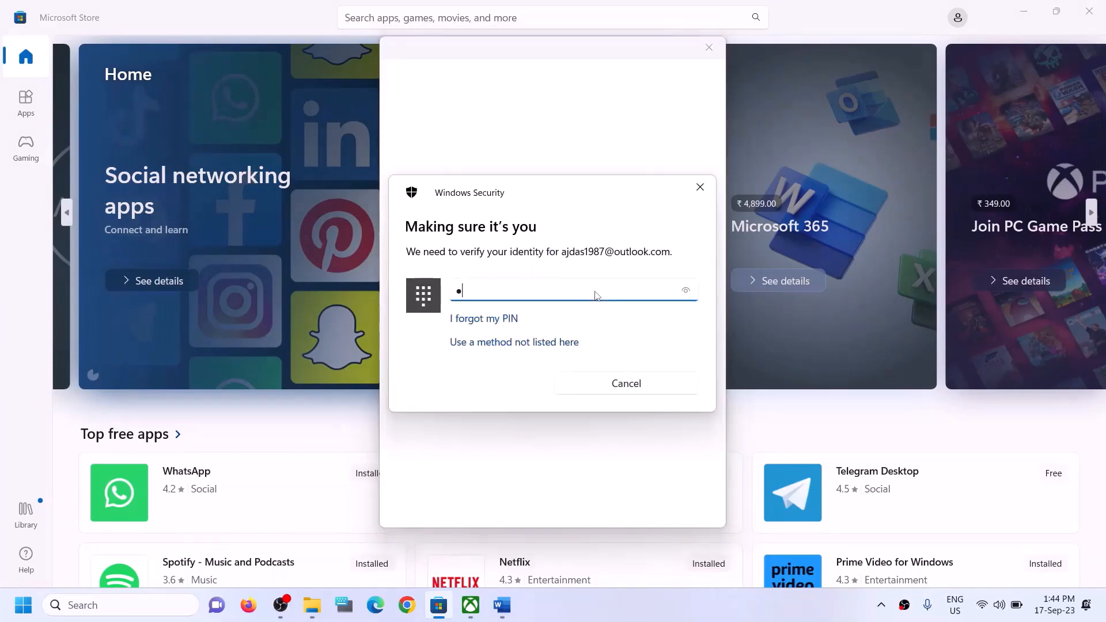
text(•••)
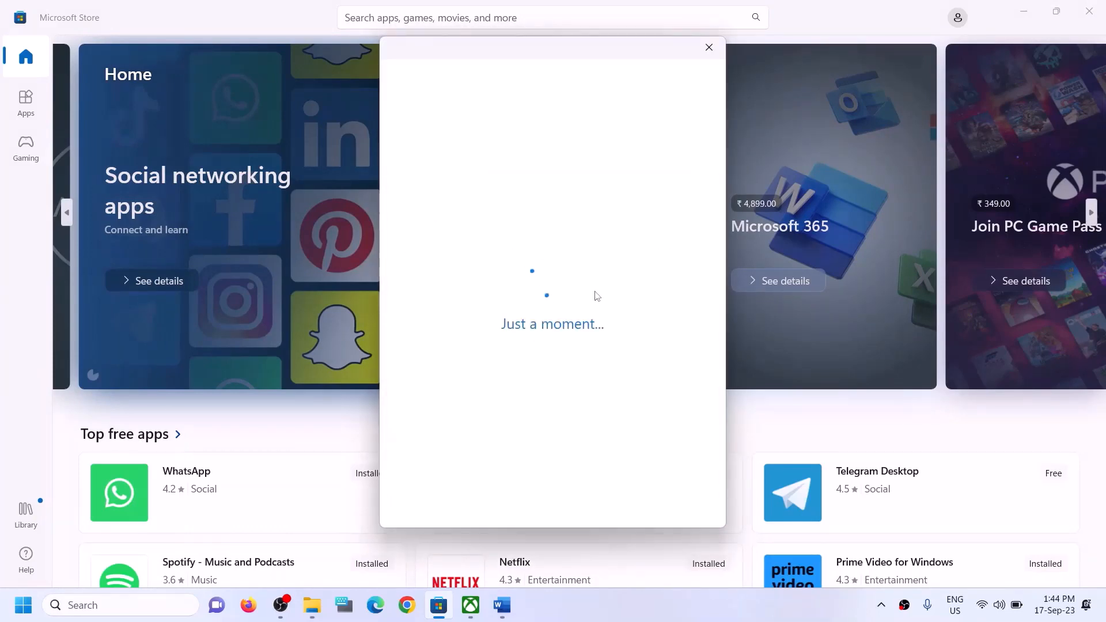
Step: Switch to the Xbox app and sign out of the current profile
click(472, 605)
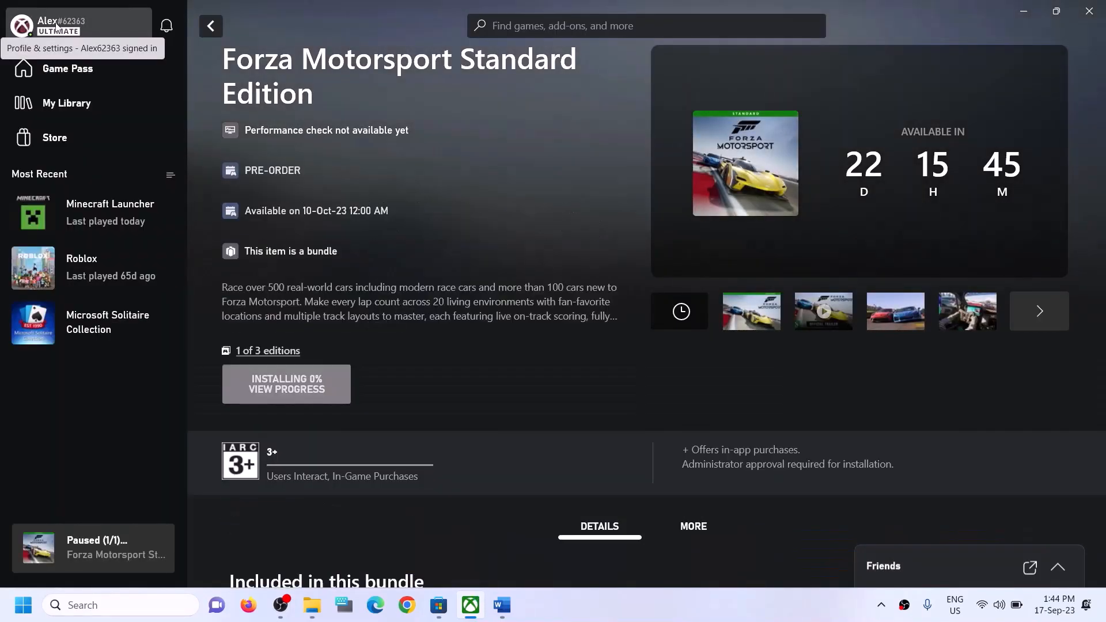
click(56, 24)
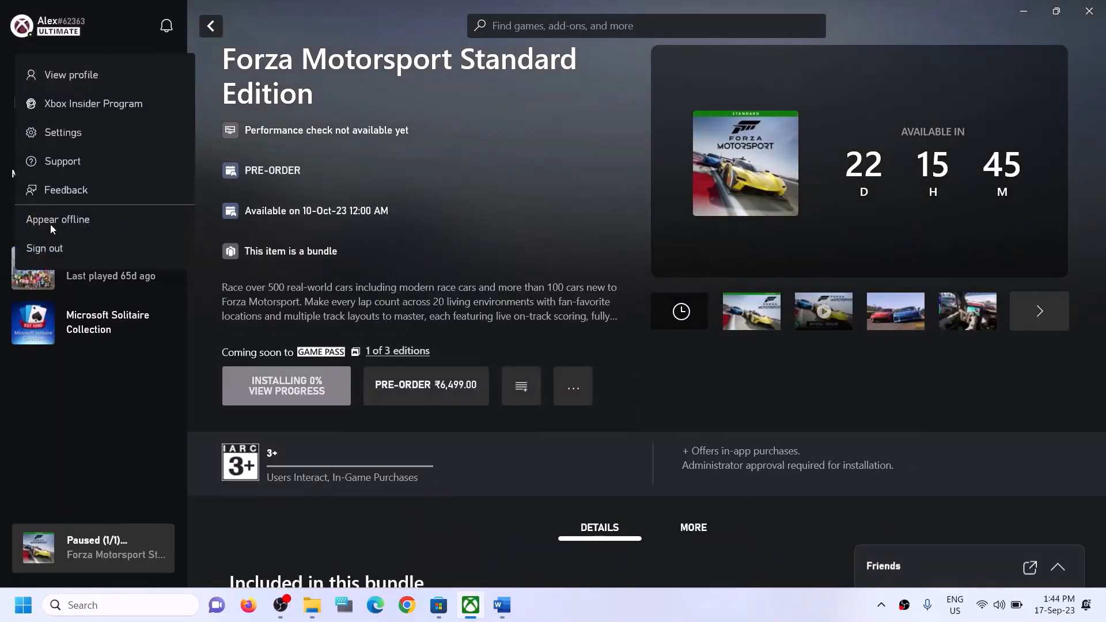
click(40, 251)
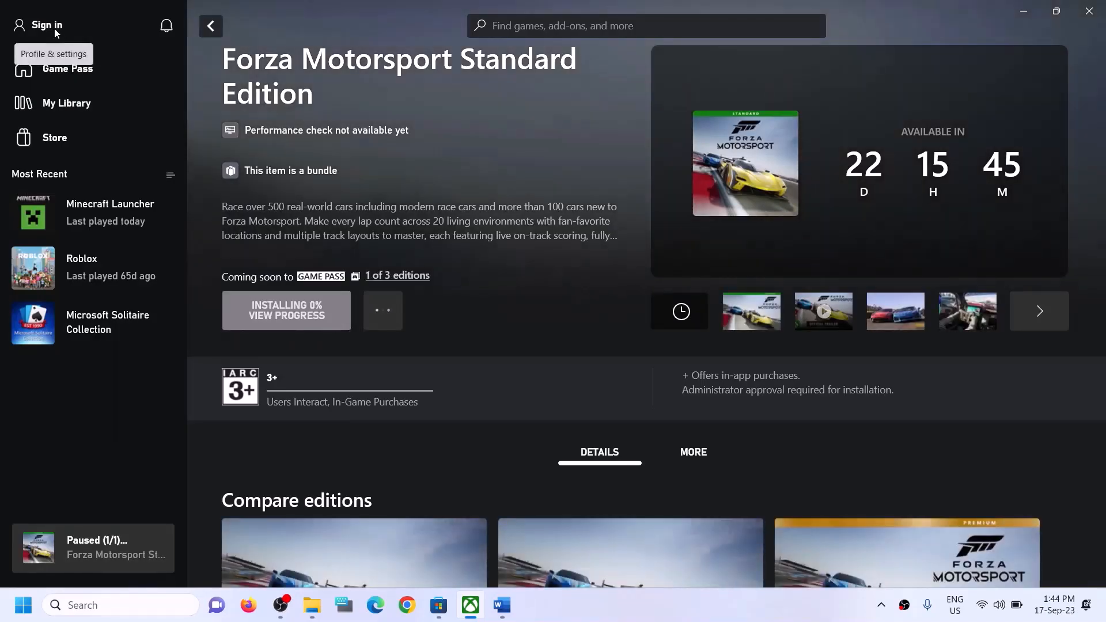
Step: Sign in to the Xbox app, switching to the same Outlook account used in Microsoft Store
click(54, 28)
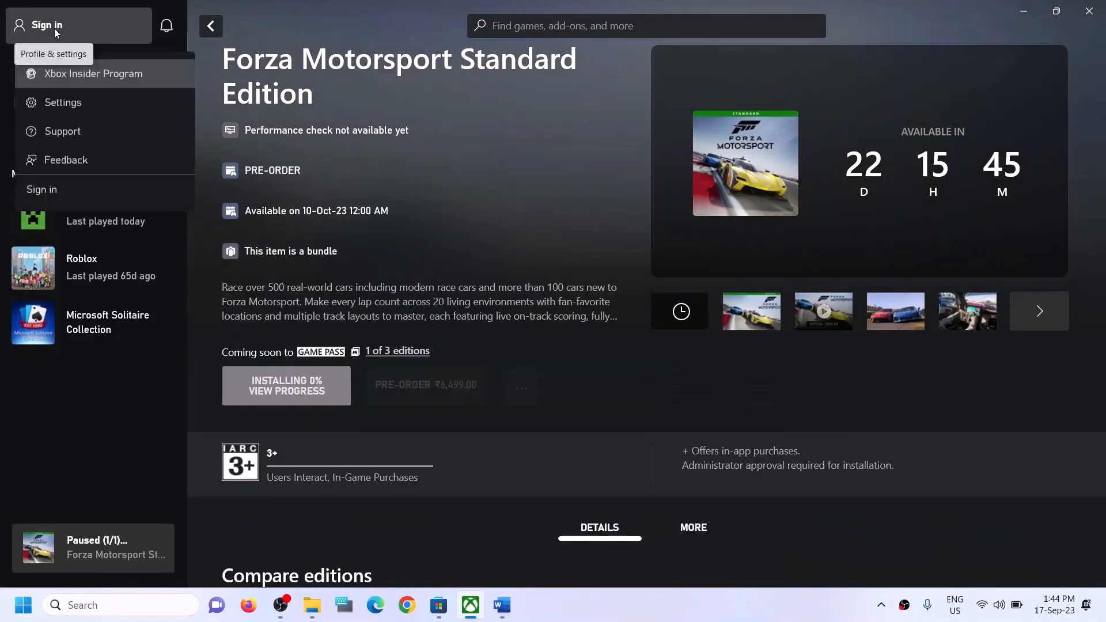
click(40, 193)
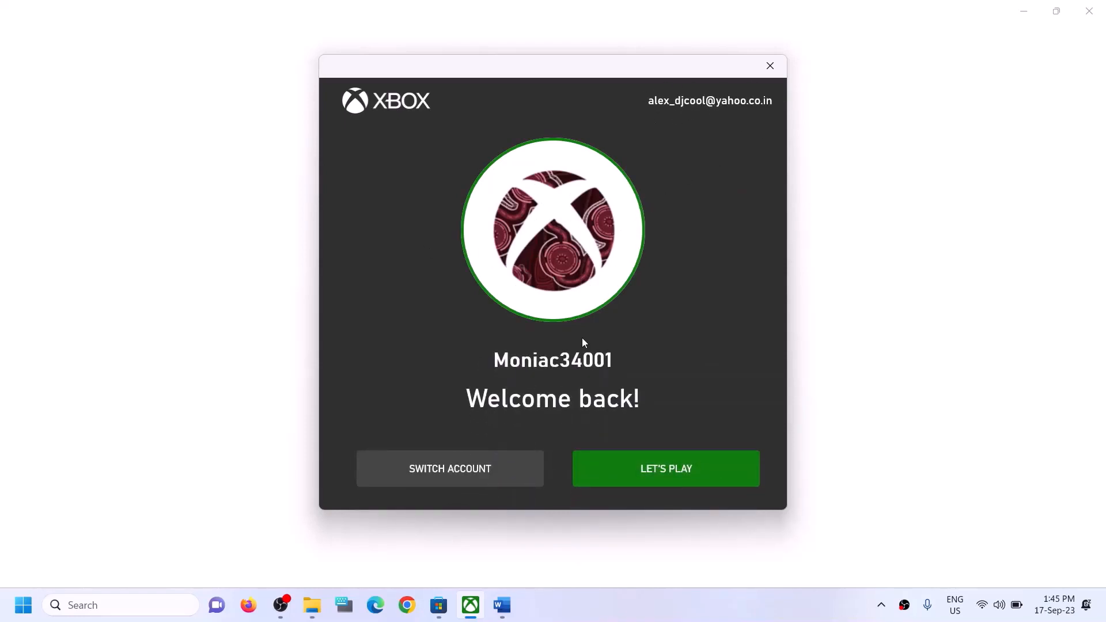
click(440, 468)
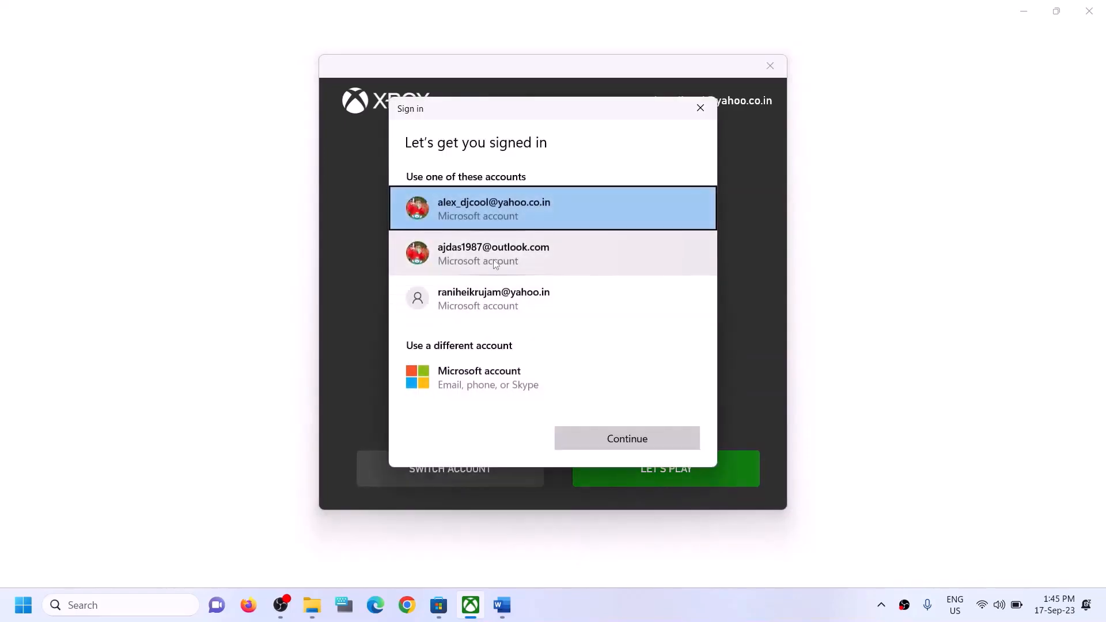
click(494, 264)
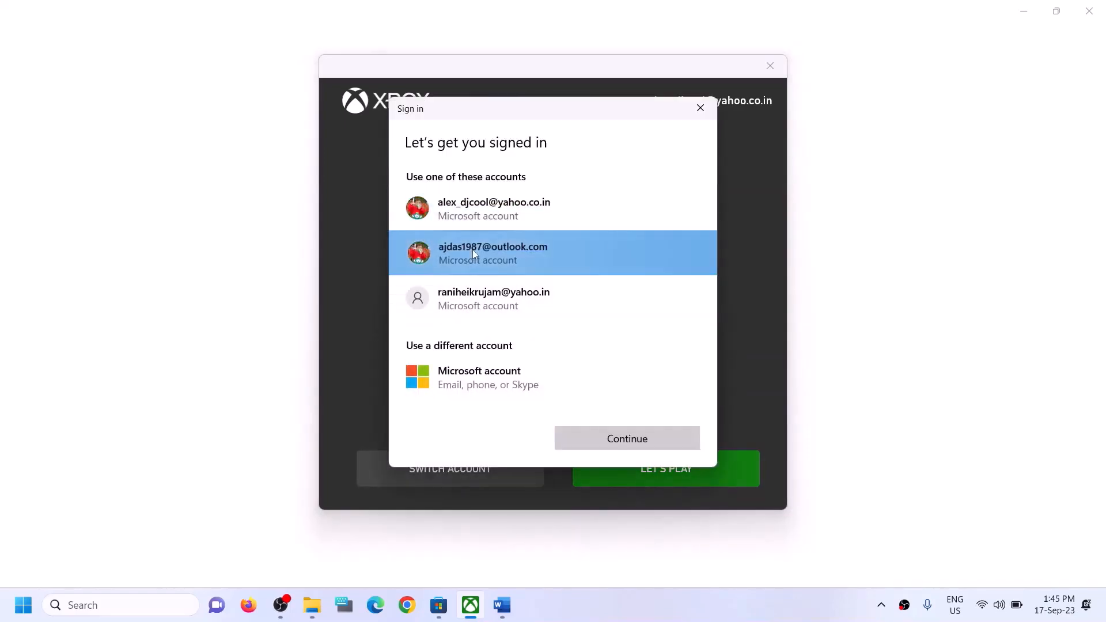
click(635, 444)
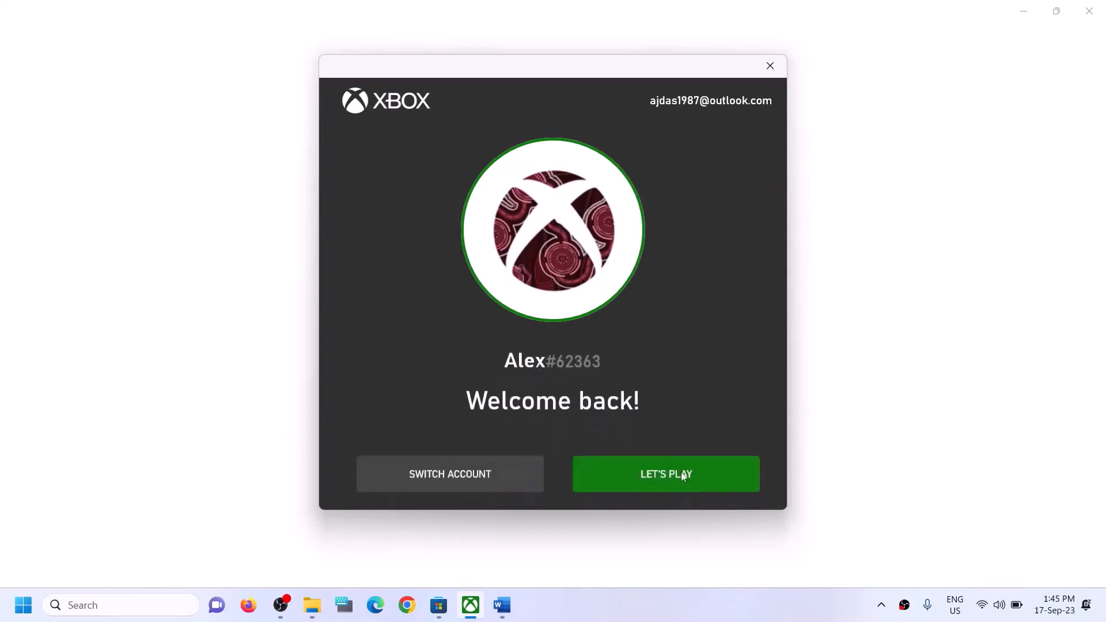
click(623, 471)
Step: Switch to the Word document and highlight the Step 2 advice on installing from the Microsoft Store library
click(502, 605)
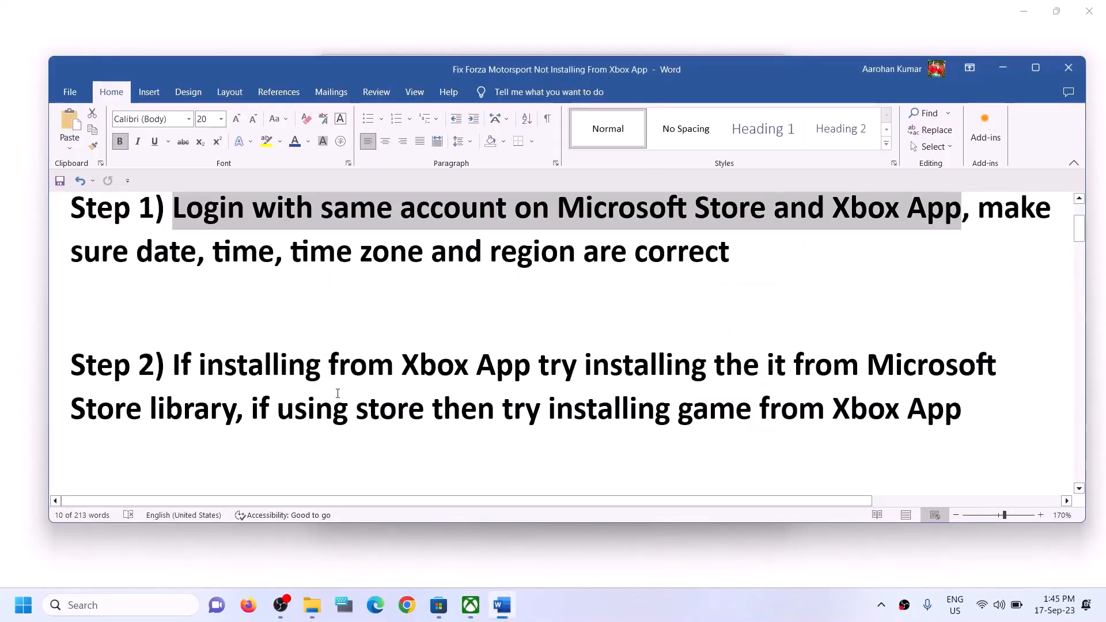
drag(177, 365, 236, 416)
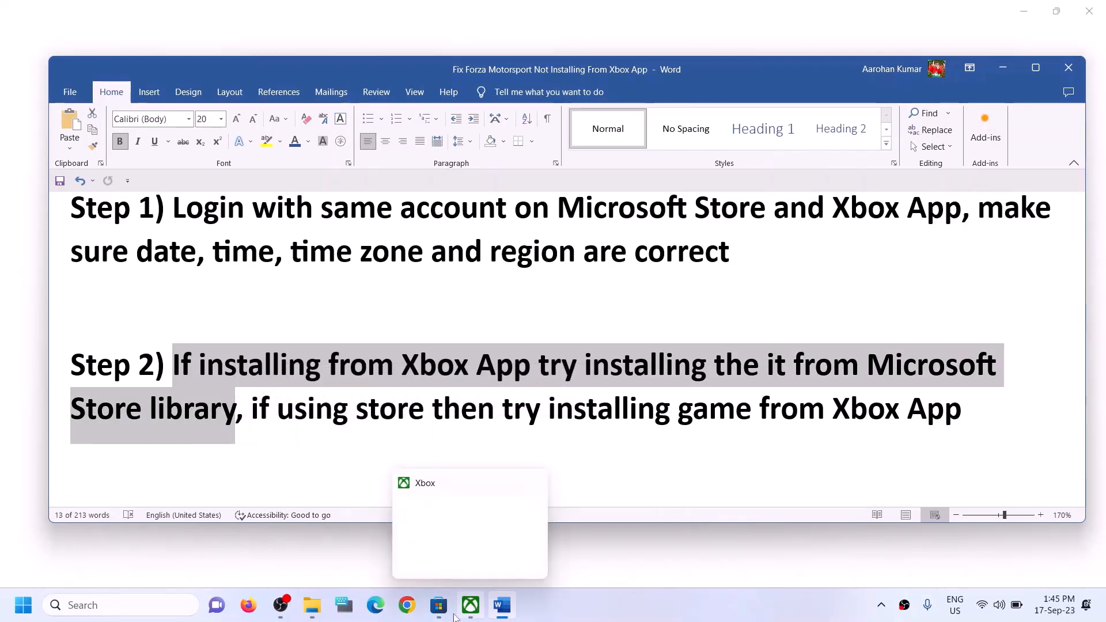
Step: Open the Microsoft Store library and look through it for Forza Motorsport, comparing with the game's page in the Xbox app
click(439, 605)
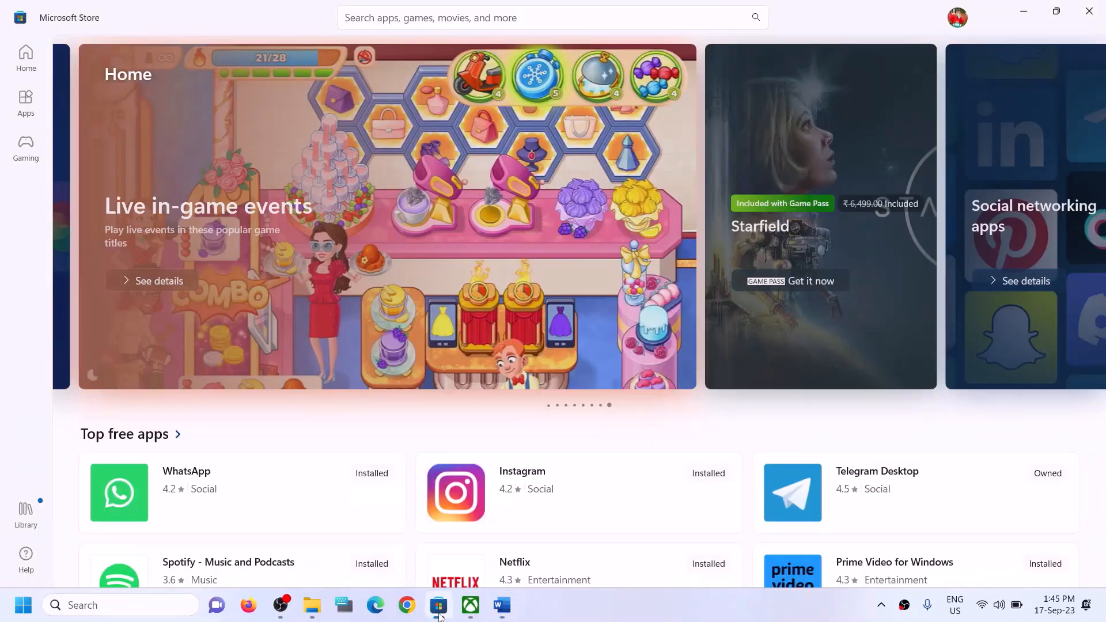
click(28, 517)
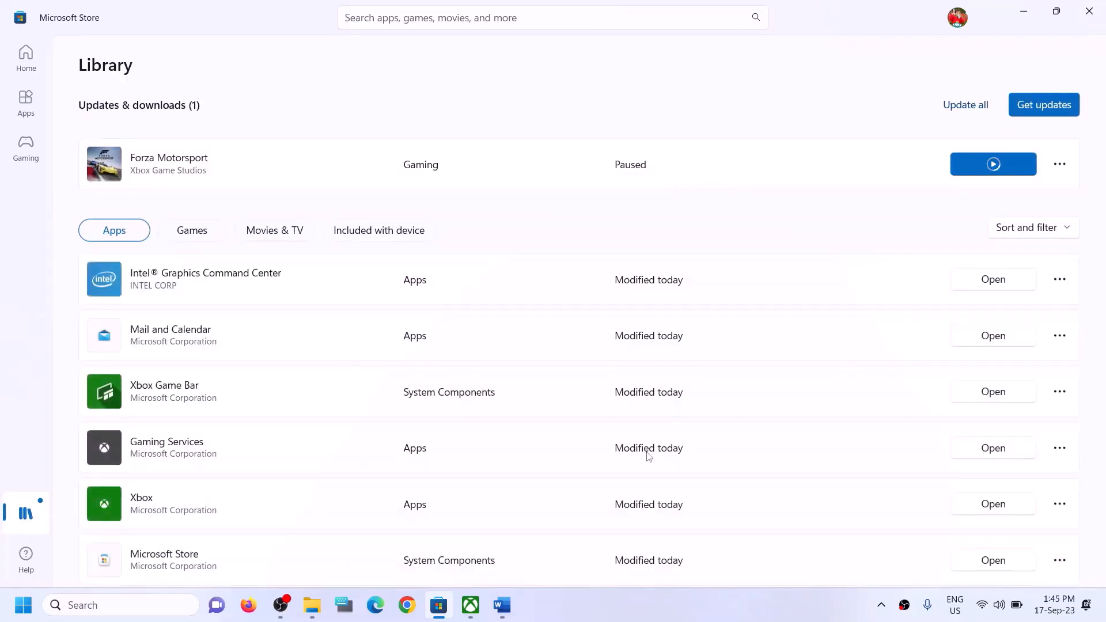
click(470, 605)
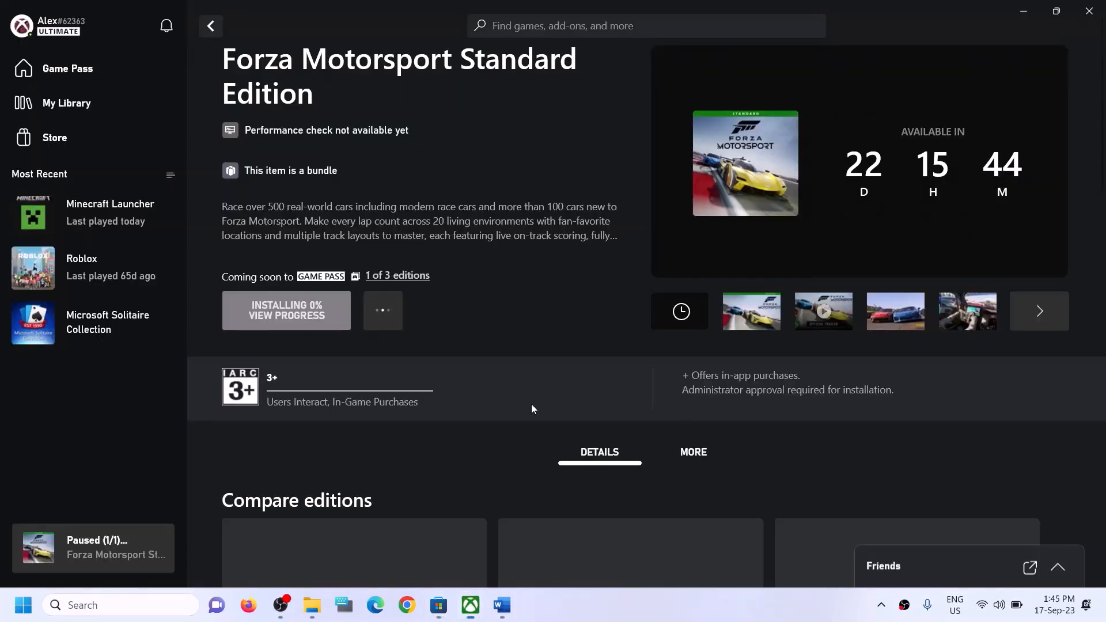
click(438, 606)
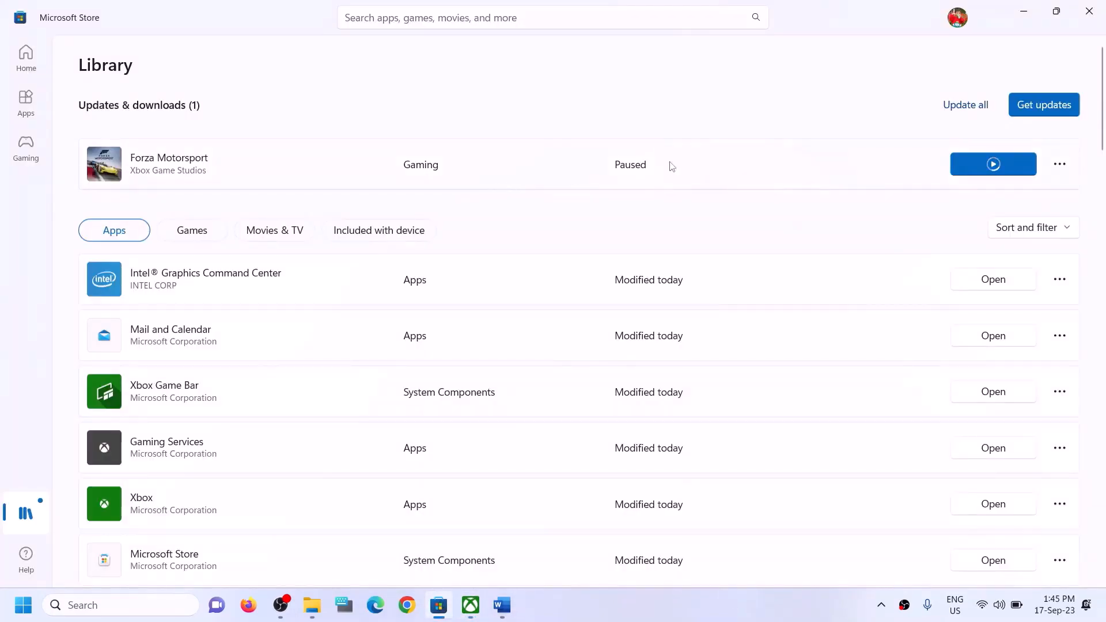
scroll(800, 349, down, 10)
scroll(795, 457, up, 10)
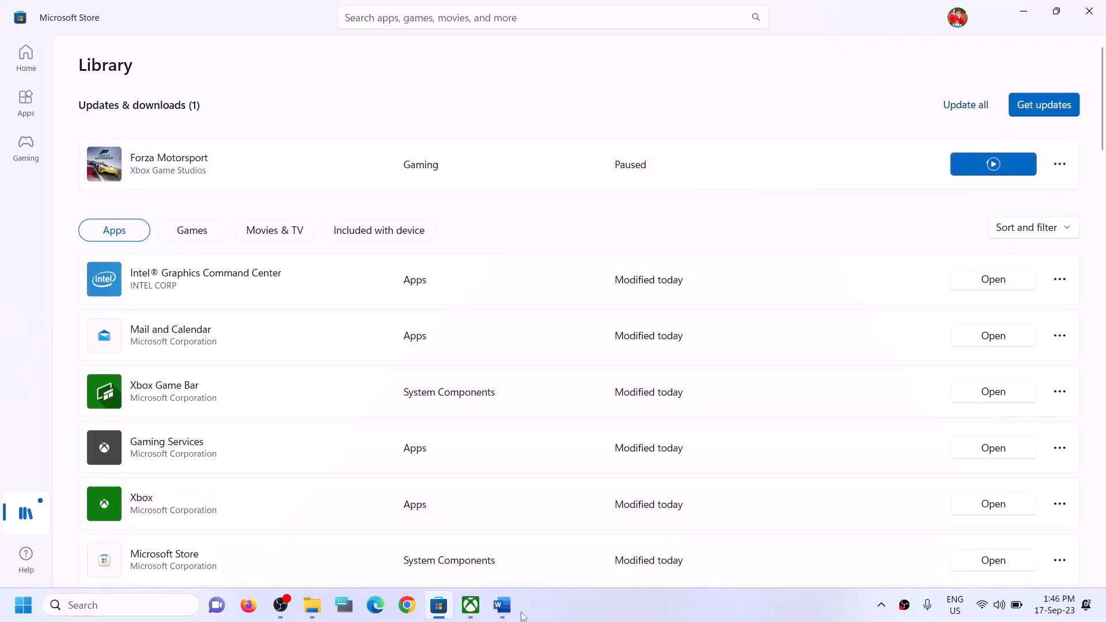
Step: Return to the Word document and highlight the Step 2 advice for Store users to install the game from Xbox App
click(503, 605)
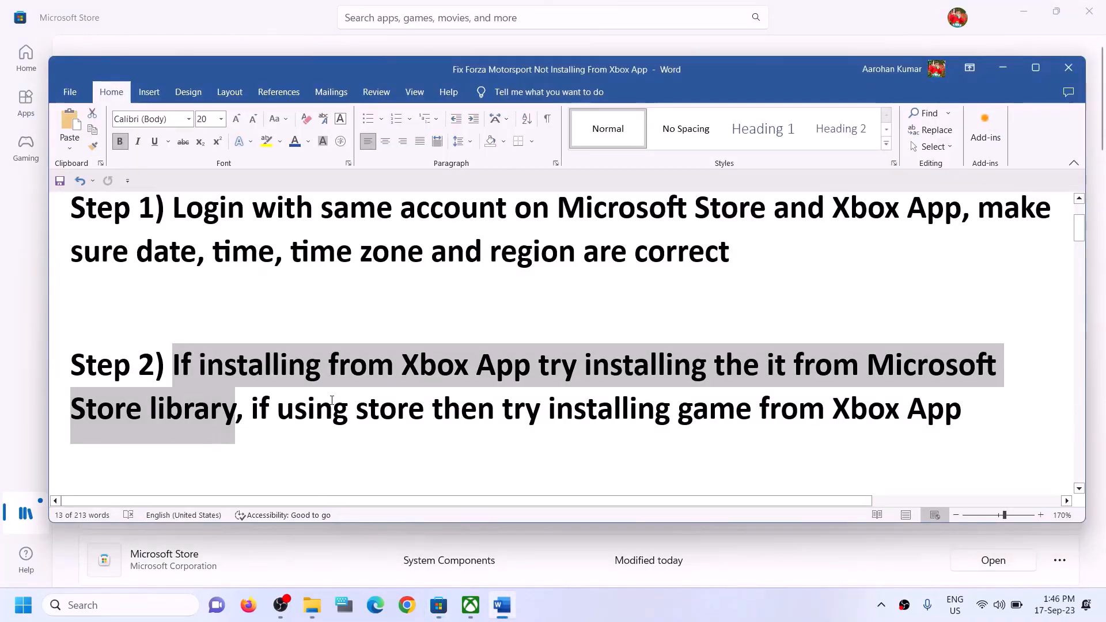
drag(252, 408, 714, 406)
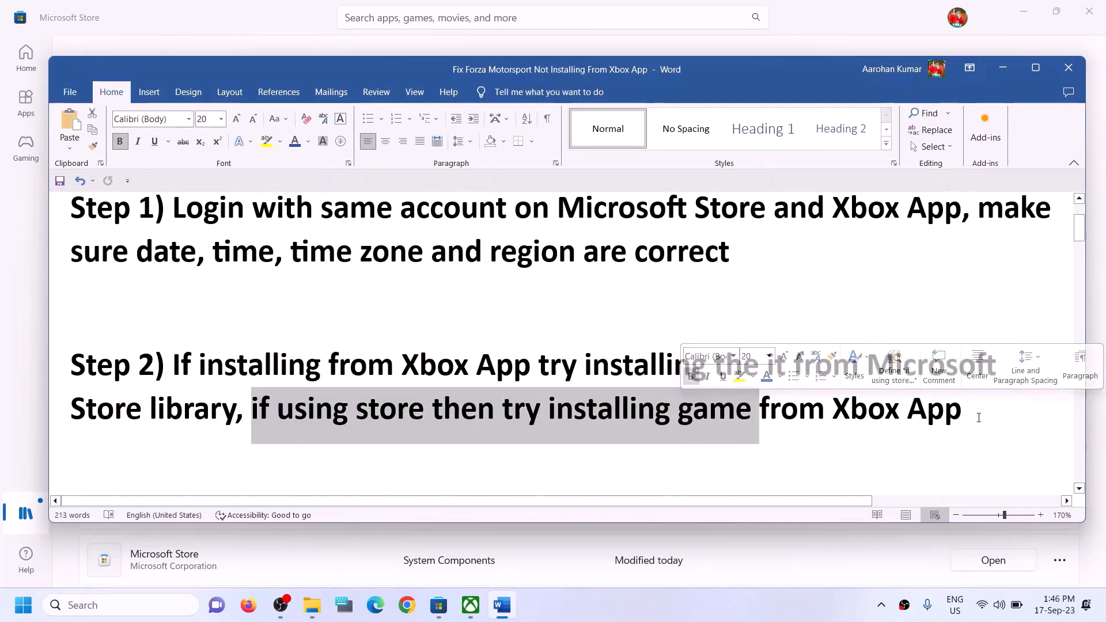
click(425, 420)
drag(269, 409, 394, 405)
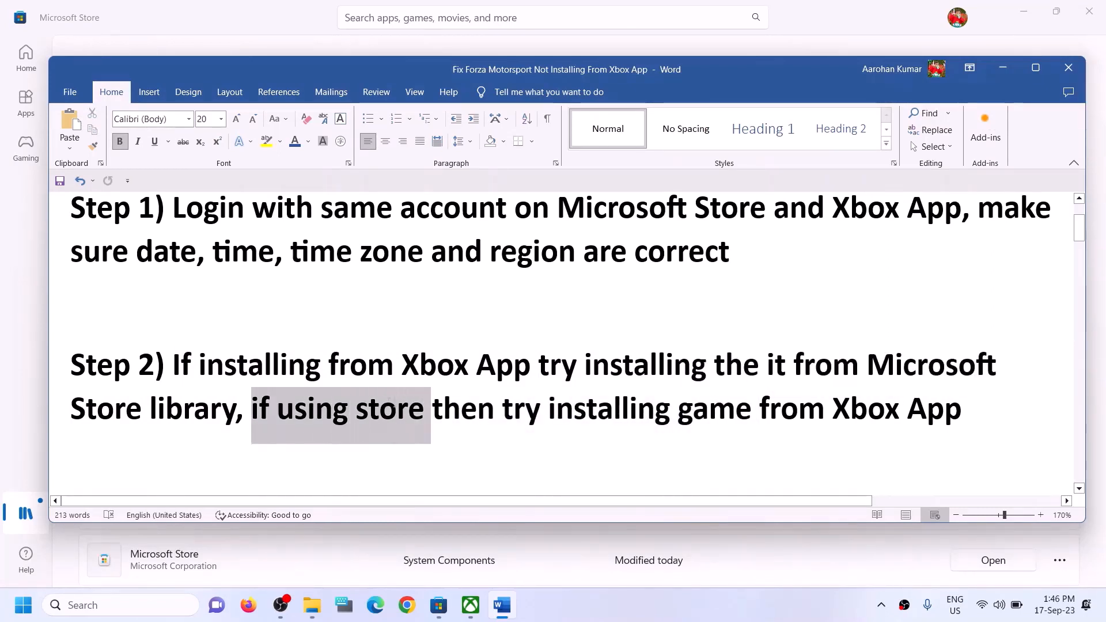
drag(547, 408, 961, 408)
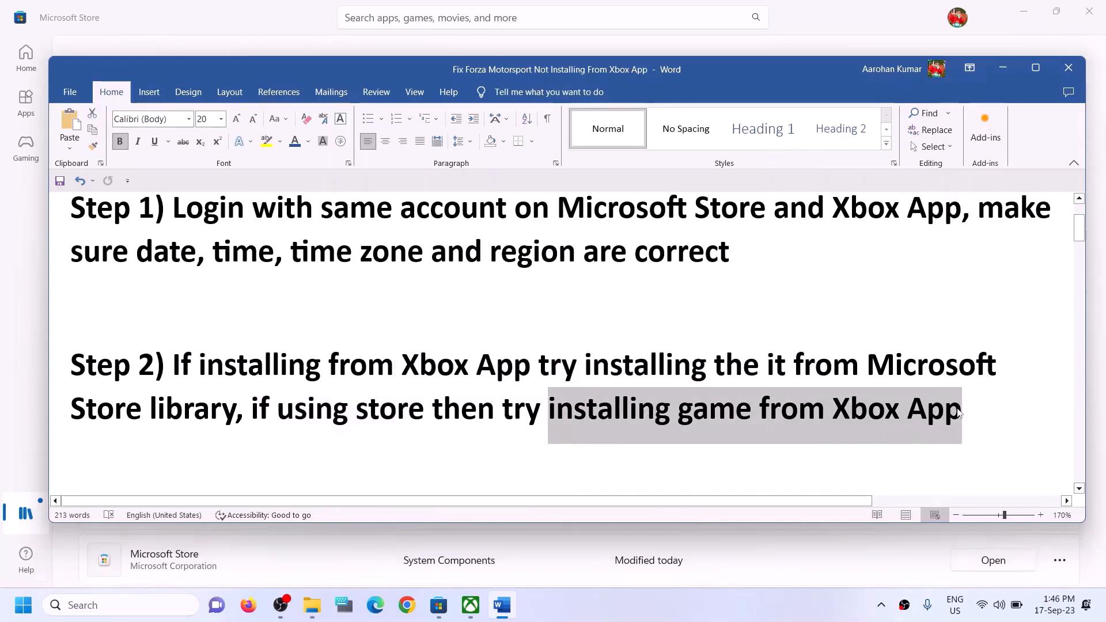
click(403, 414)
Step: Switch to the Xbox app and search for "forza", then dismiss the suggestions
click(284, 18)
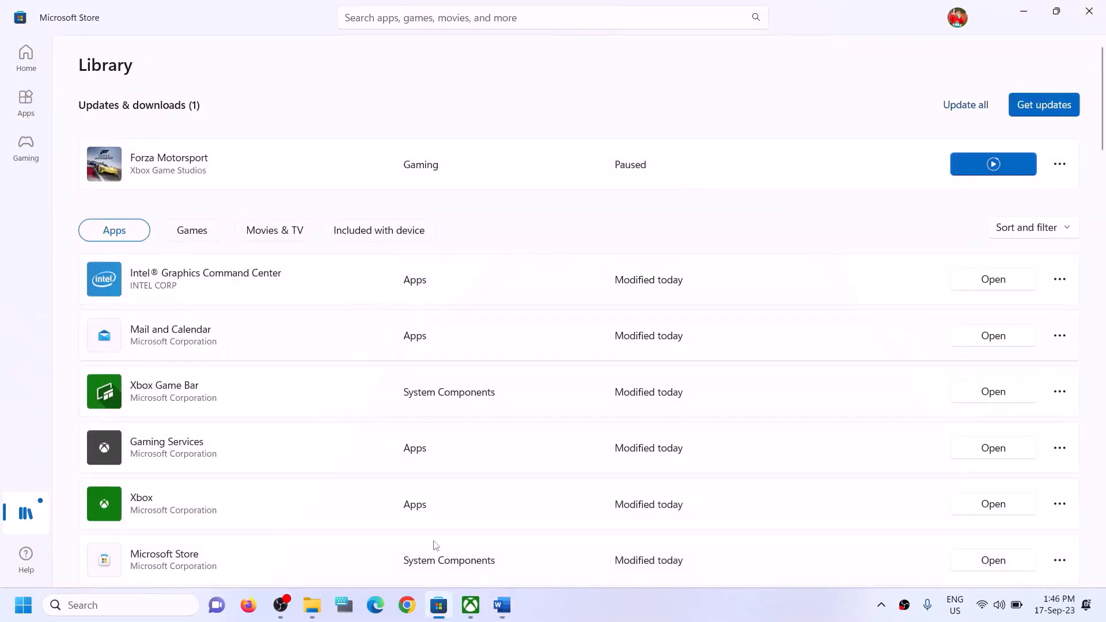
click(472, 606)
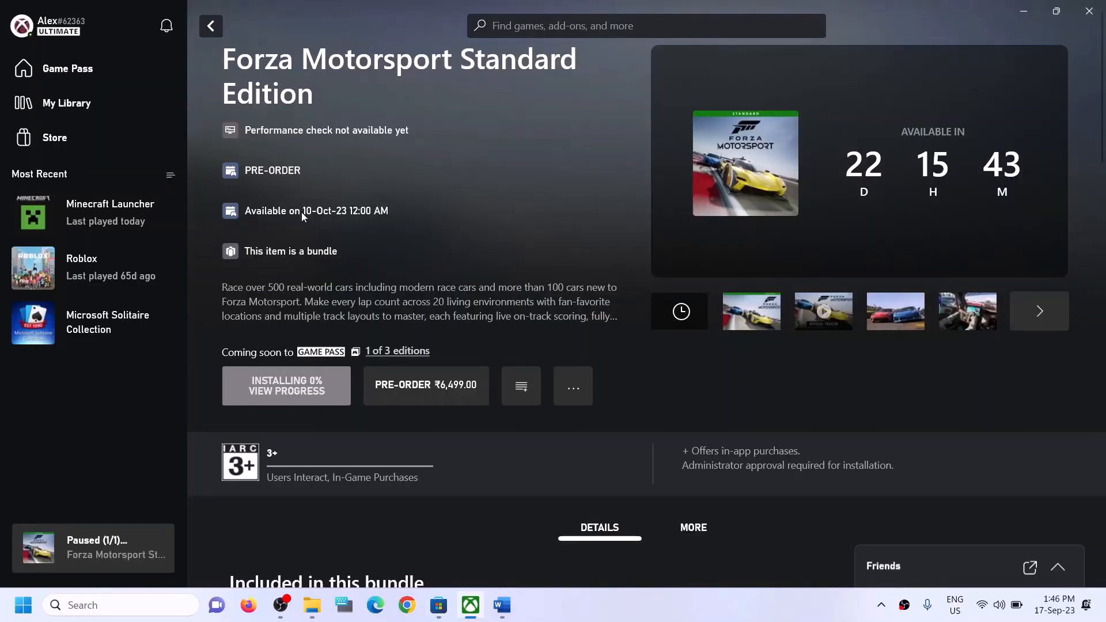
click(572, 25)
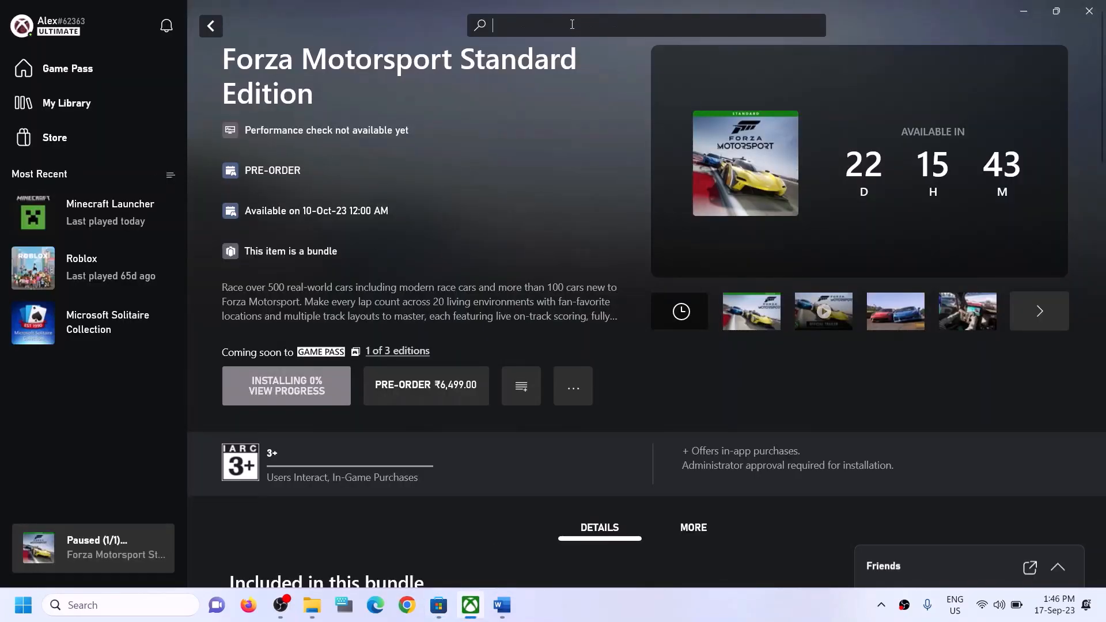
text(forza)
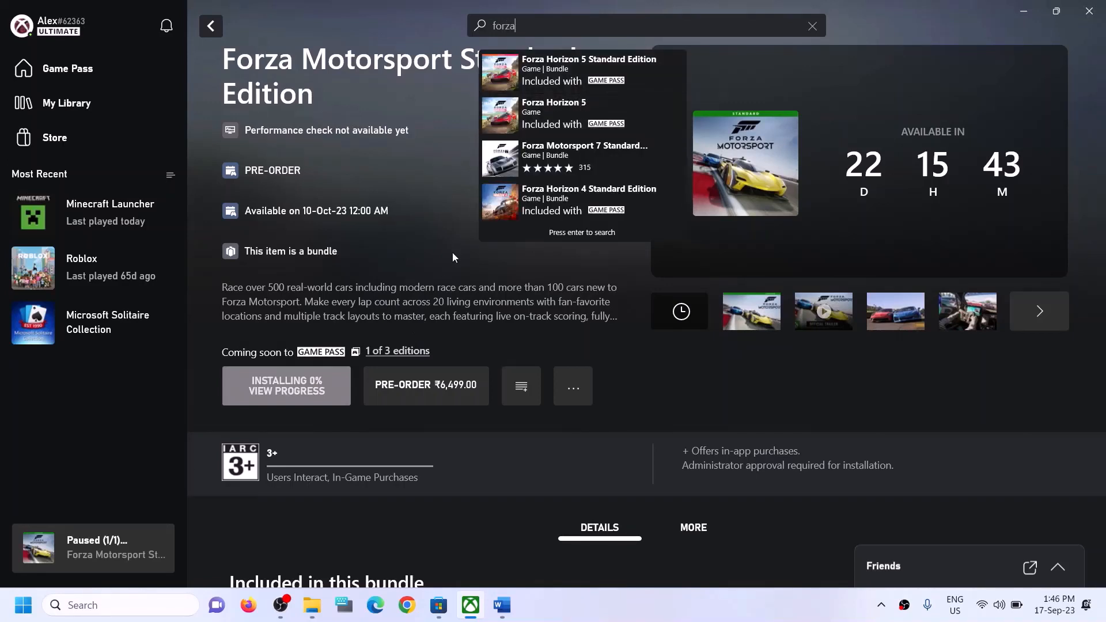
click(435, 265)
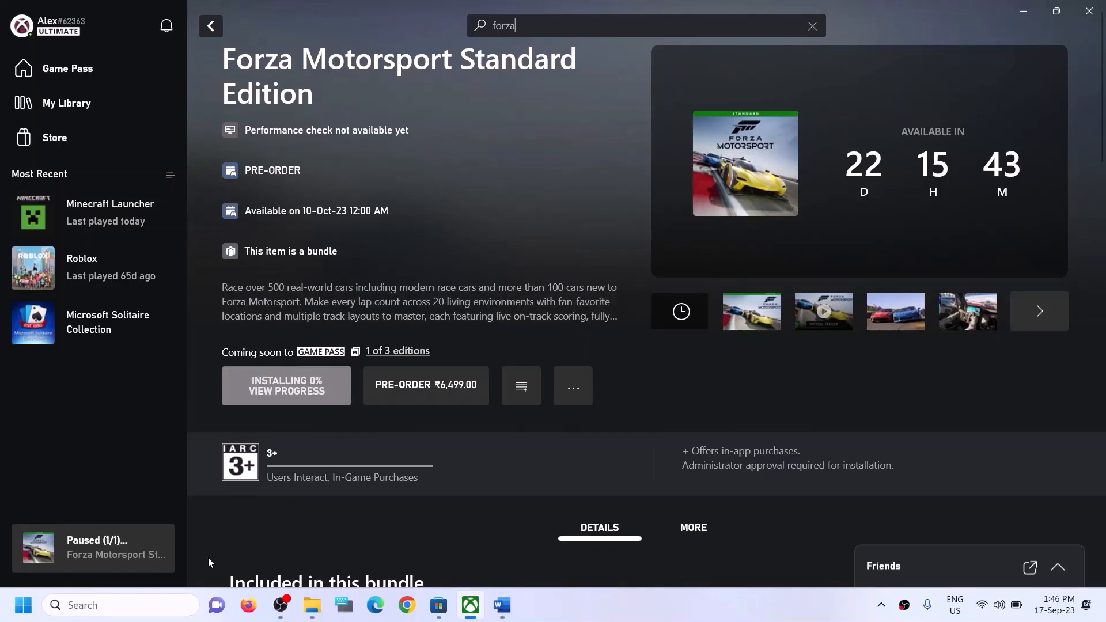
Step: Search Windows for "xbox" and close the search without opening anything
click(124, 606)
text(xbox)
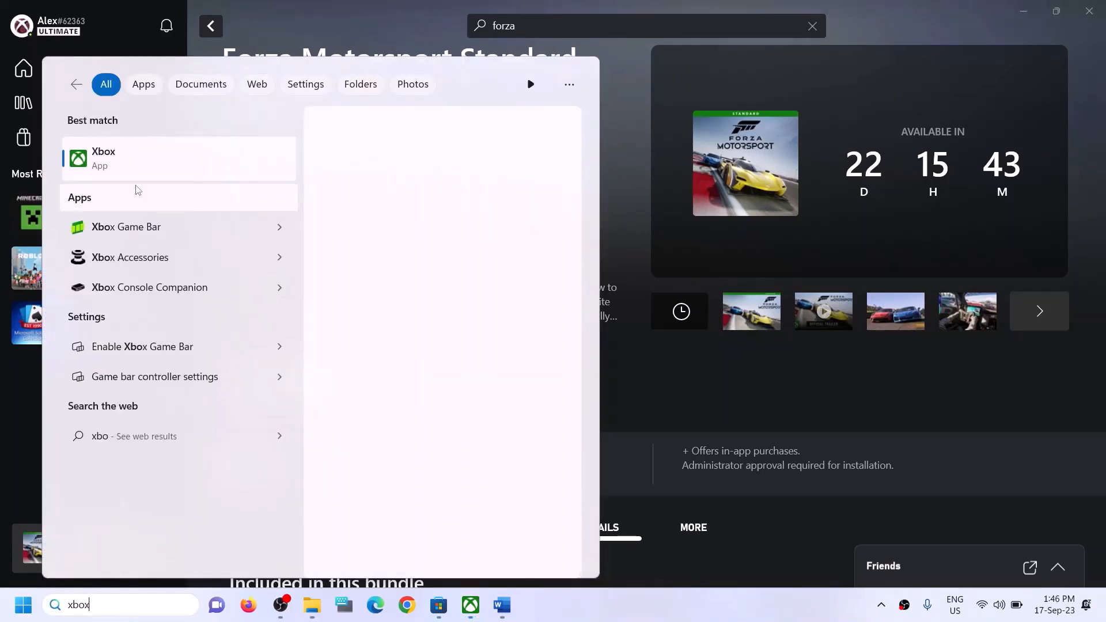
click(621, 150)
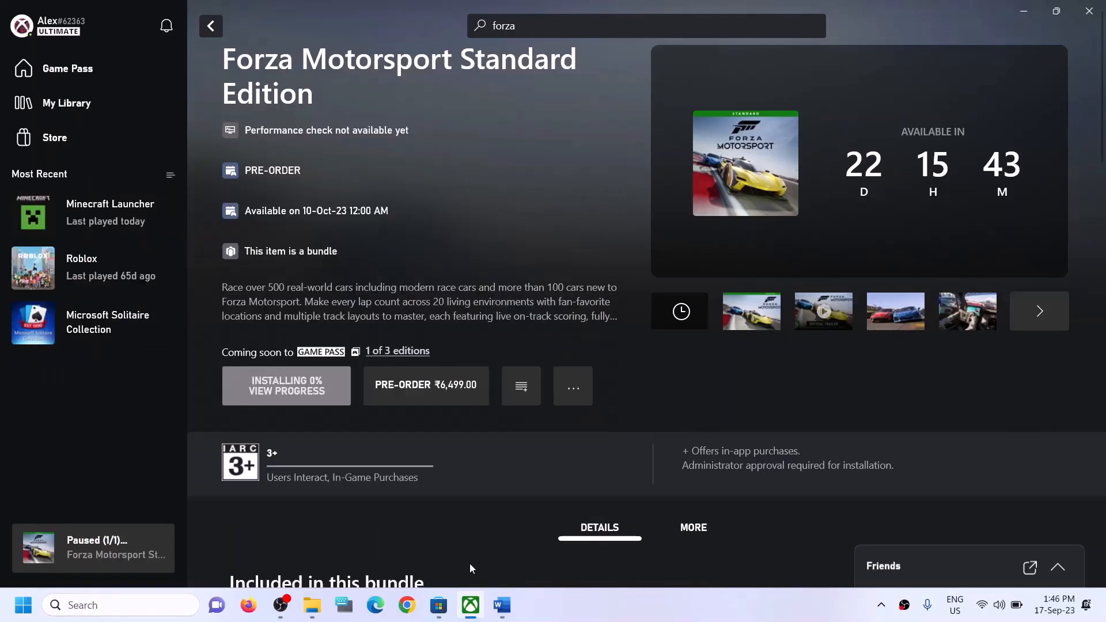
Step: Switch to the Word document and copy the full Get-AppxPackage PowerShell command listed under Step 3
click(502, 605)
scroll(409, 380, down, 5)
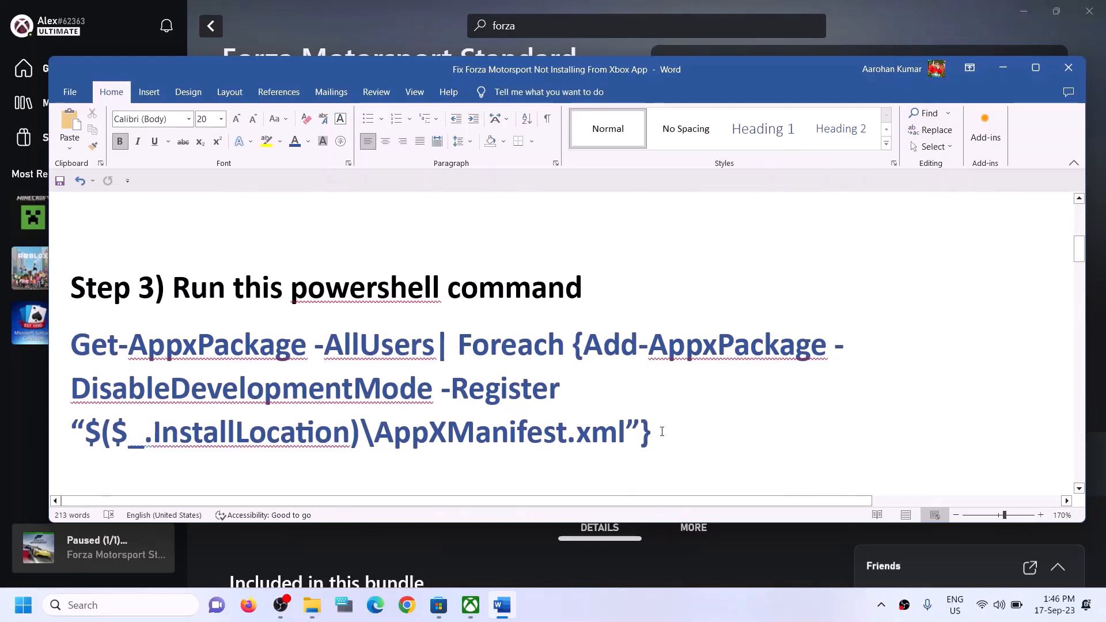
drag(663, 438, 82, 344)
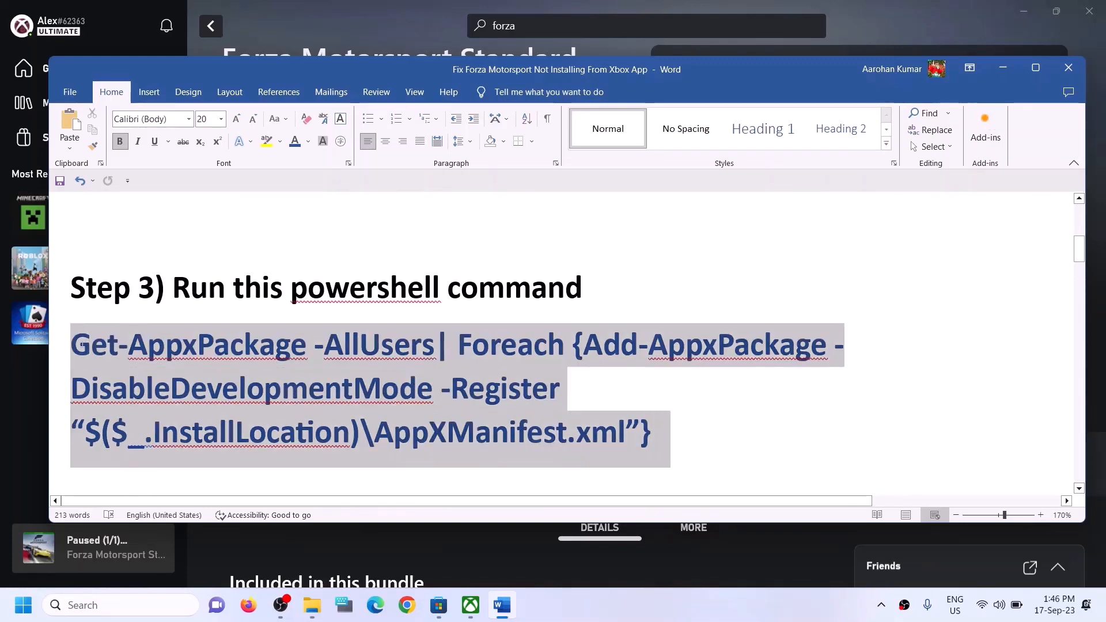
right_click(113, 364)
click(148, 192)
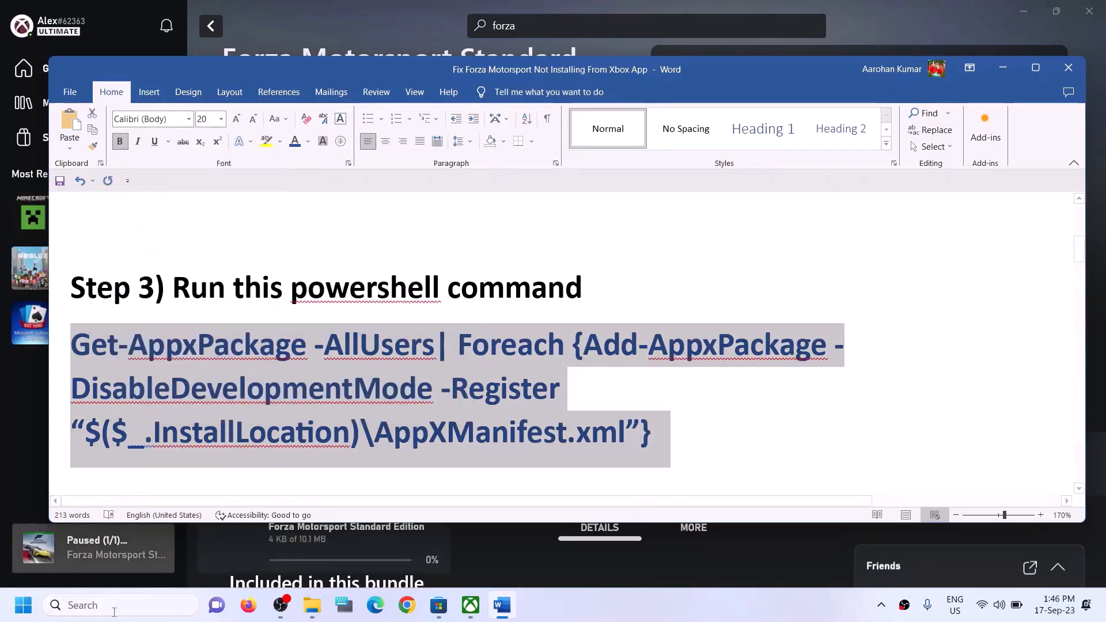
Step: Find Windows PowerShell, launch it as administrator, and run the copied Get-AppxPackage command in it
click(113, 606)
text(powe)
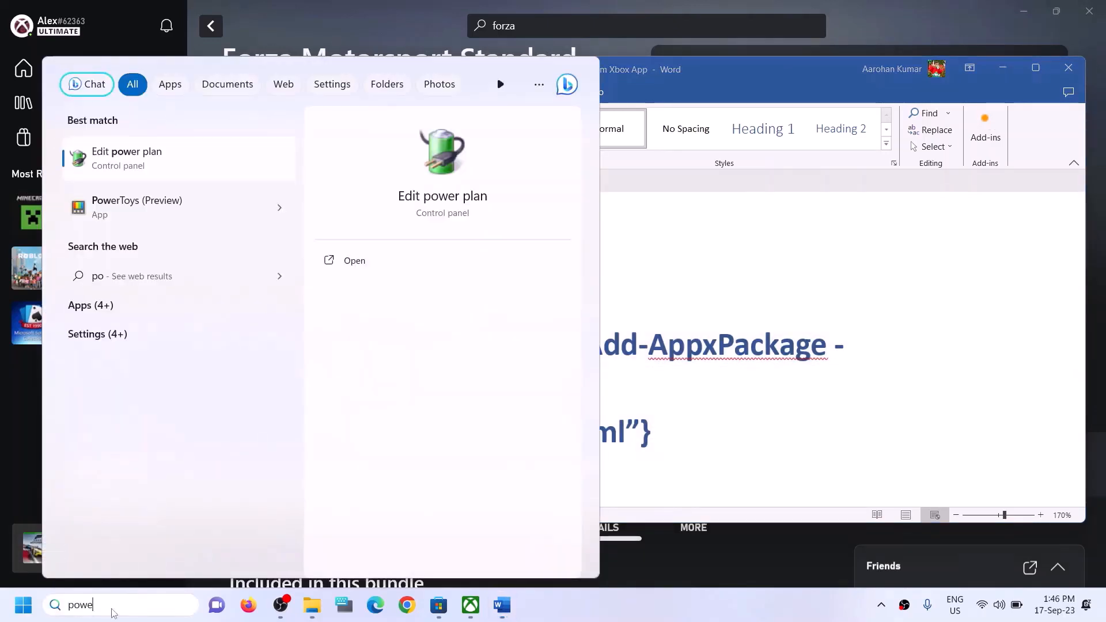
text(rshell)
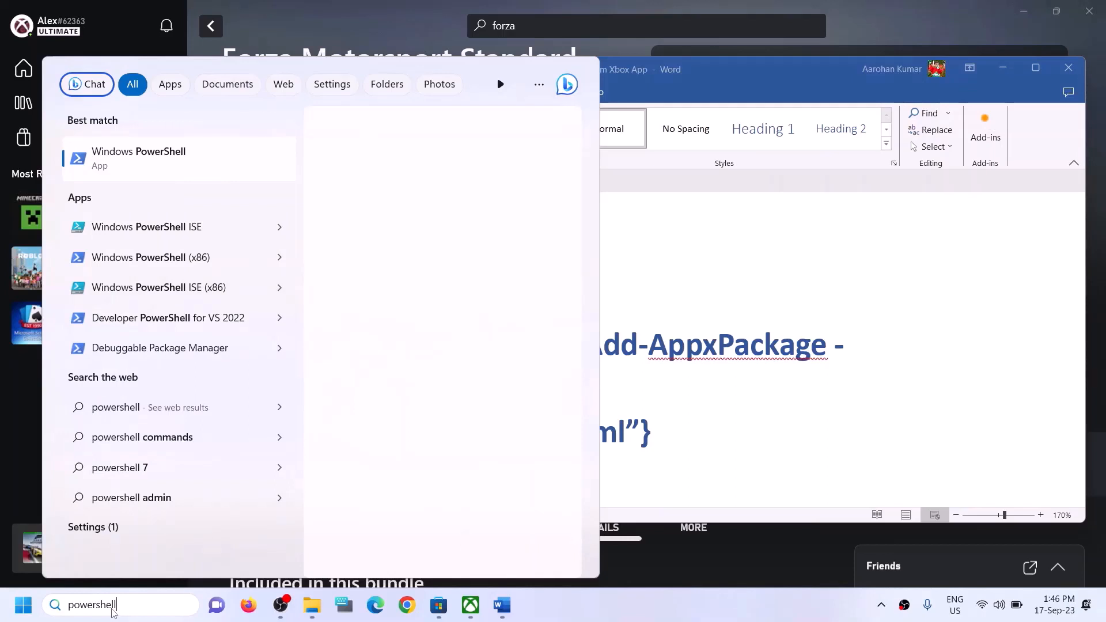
right_click(248, 181)
click(236, 180)
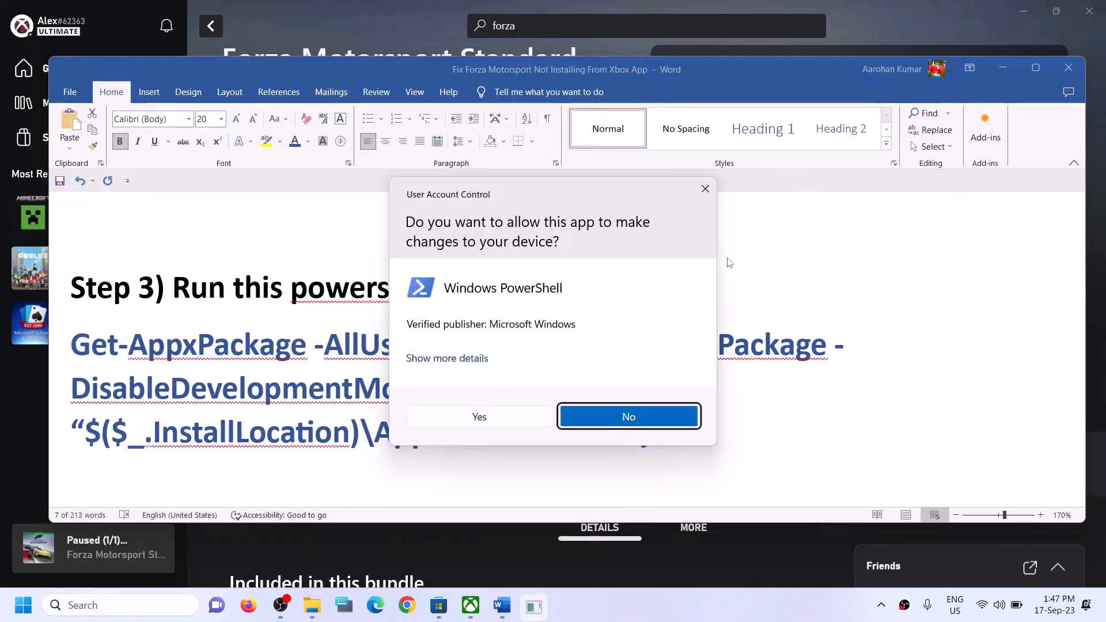
click(444, 420)
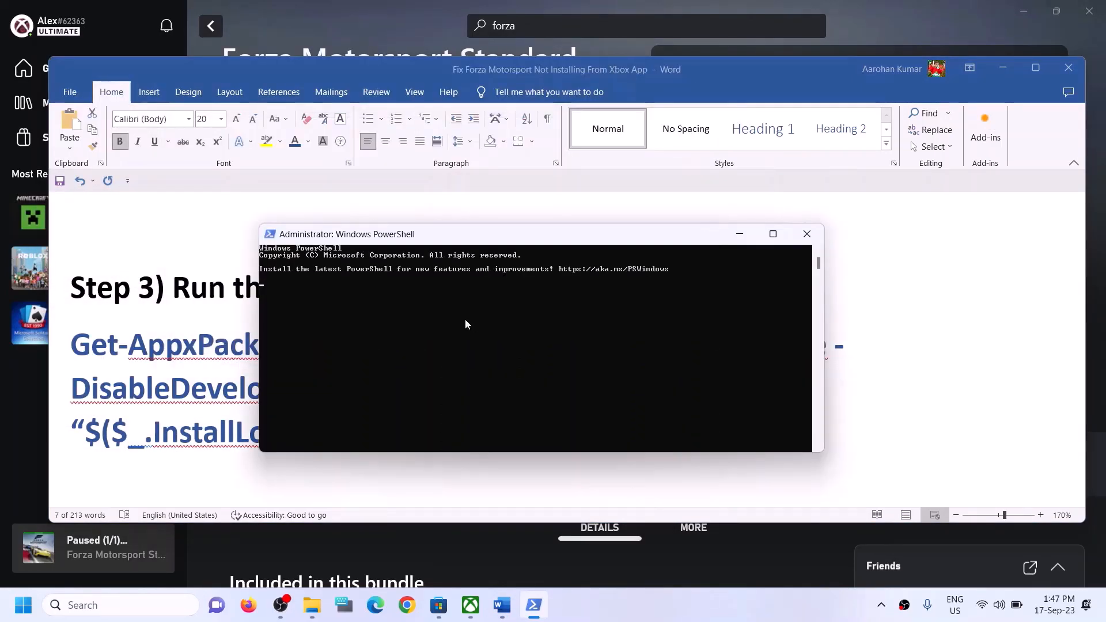
right_click(465, 319)
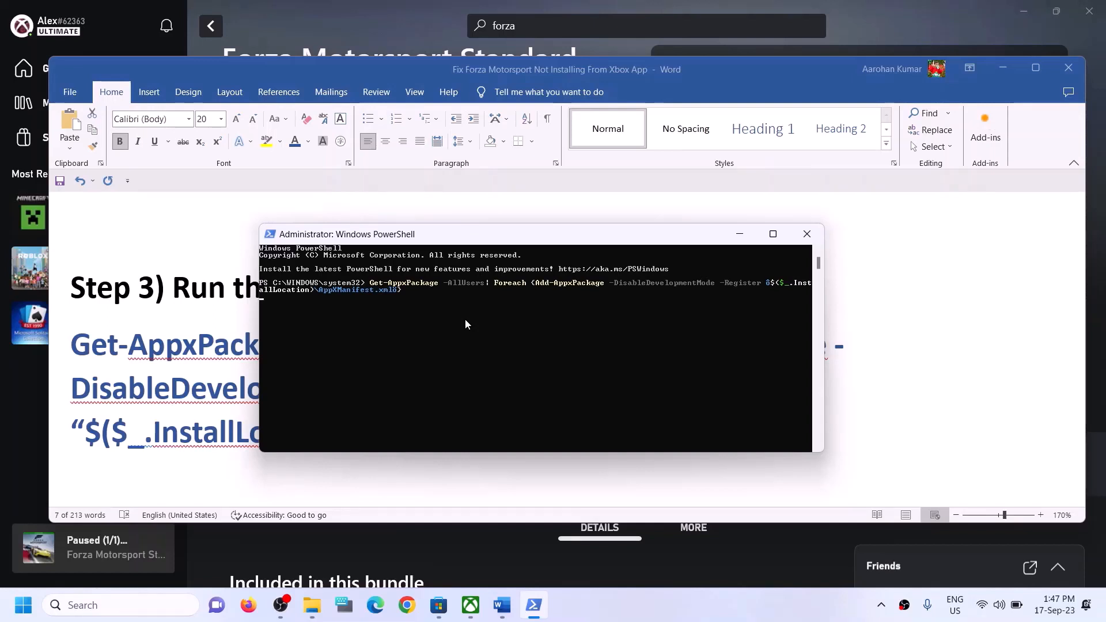
key(Return)
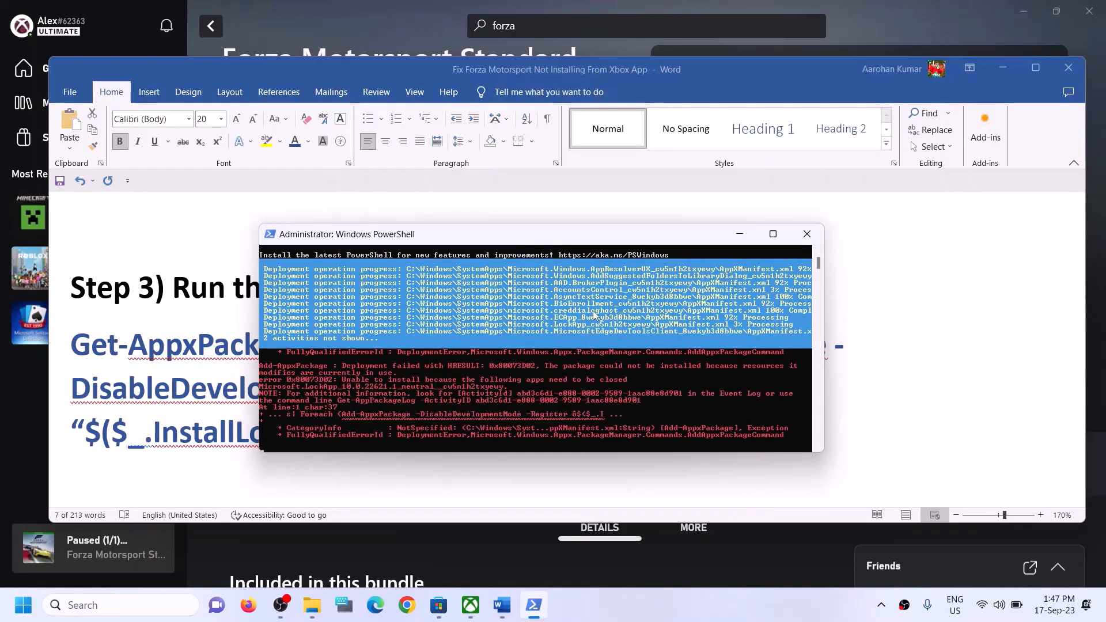
Step: Return to the Word document and highlight the Step 4 heading text "Delete Microsoft Store Local Cache Files"
click(897, 314)
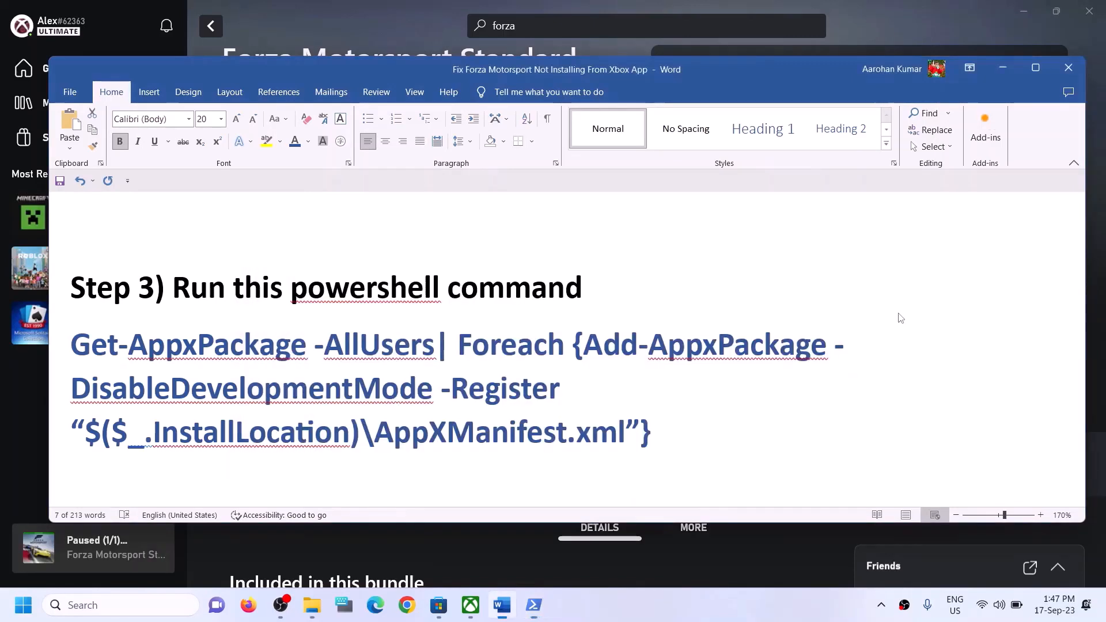
scroll(340, 357, down, 3)
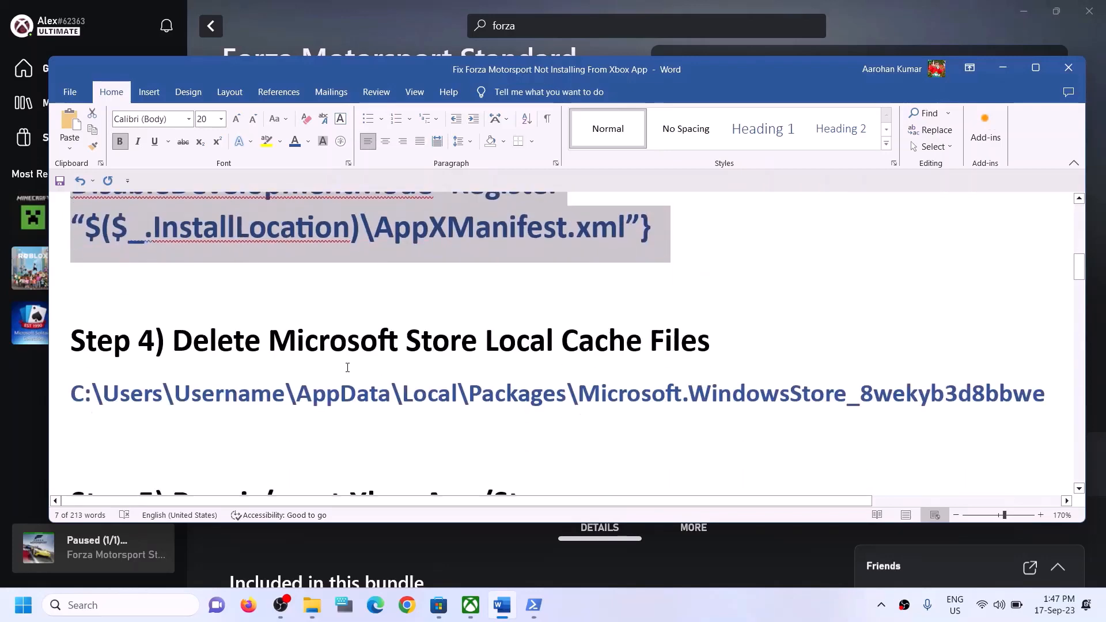
drag(247, 369, 710, 375)
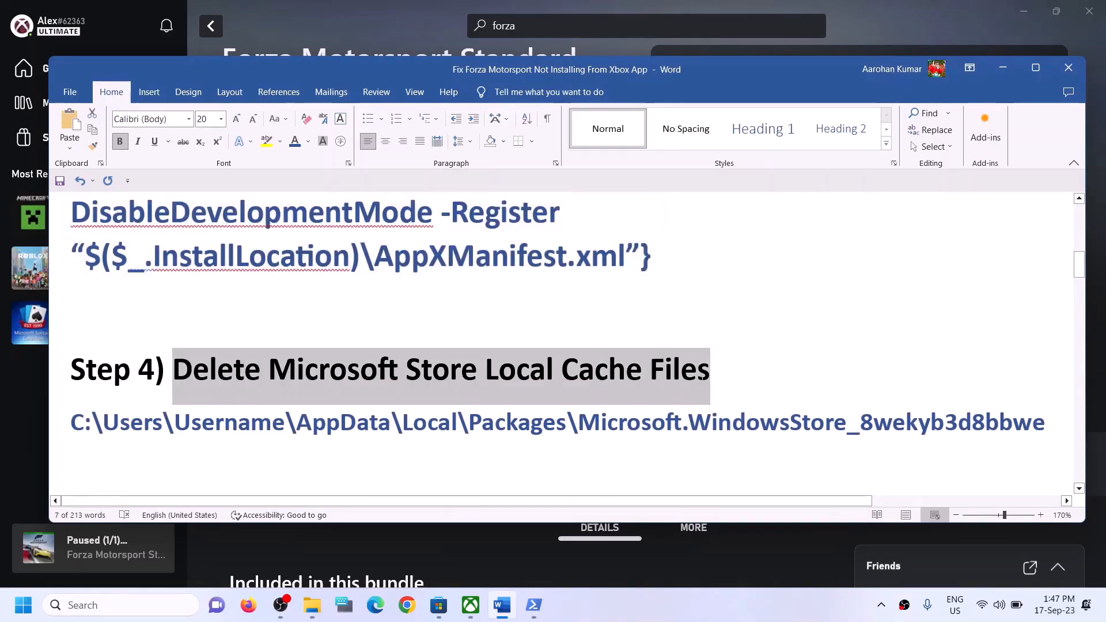
Step: Switch to File Explorer and browse from This PC to the Test user folder under C:\Users
click(323, 599)
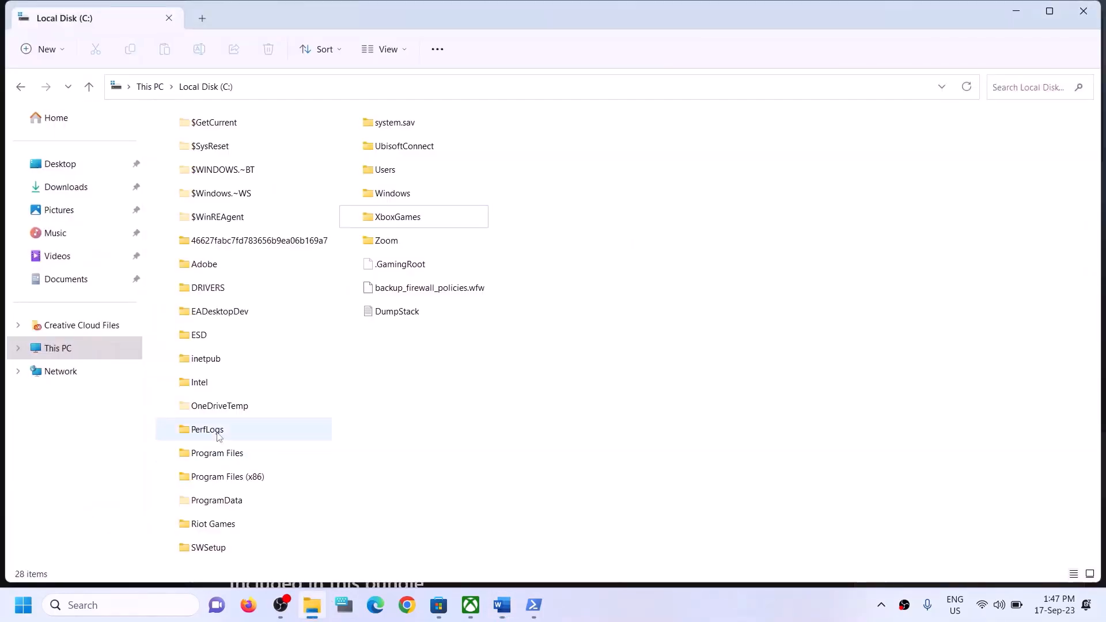
click(74, 347)
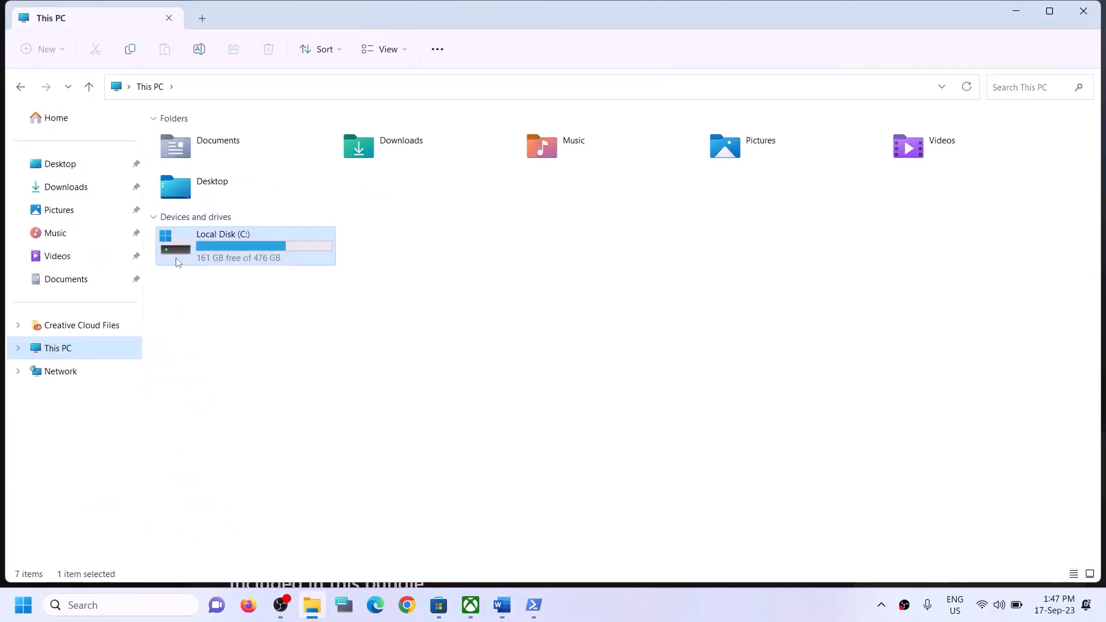
double_click(175, 259)
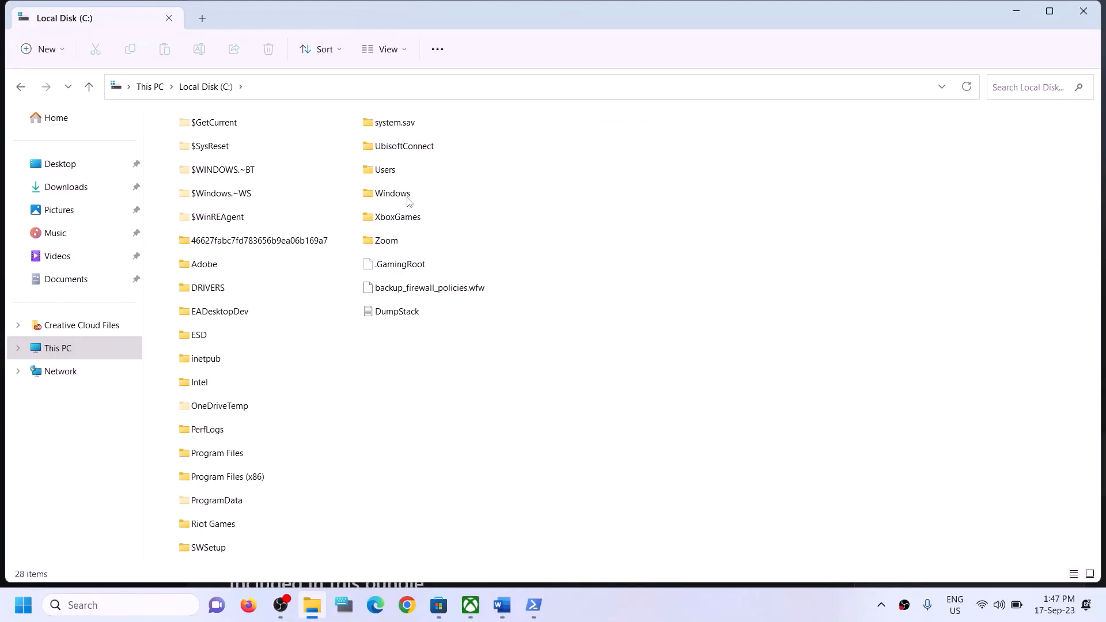
click(409, 171)
double_click(409, 171)
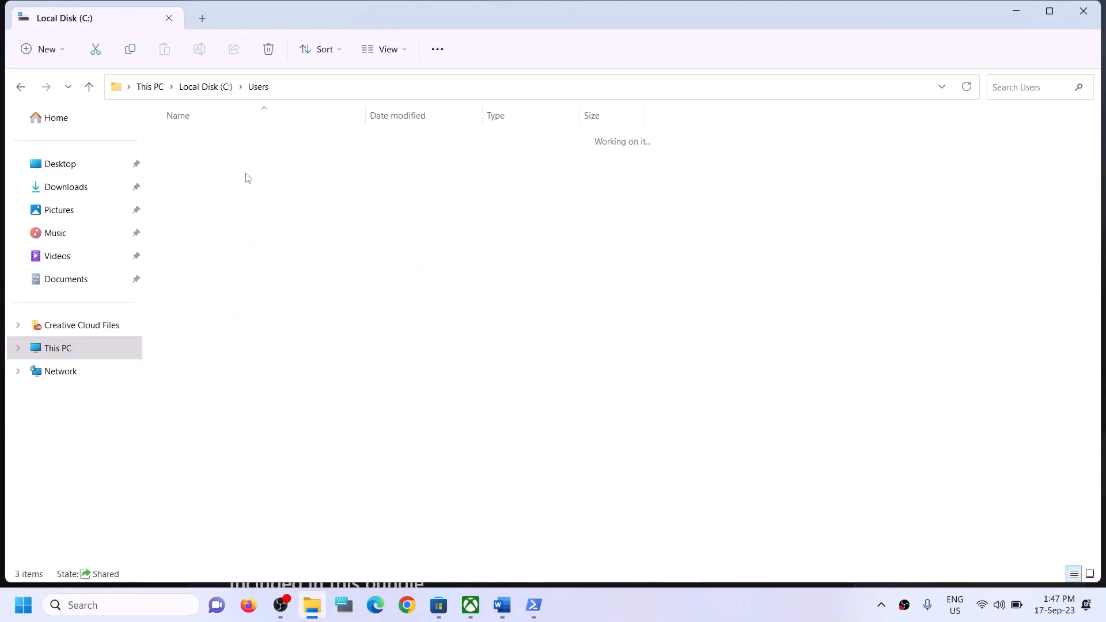
click(183, 190)
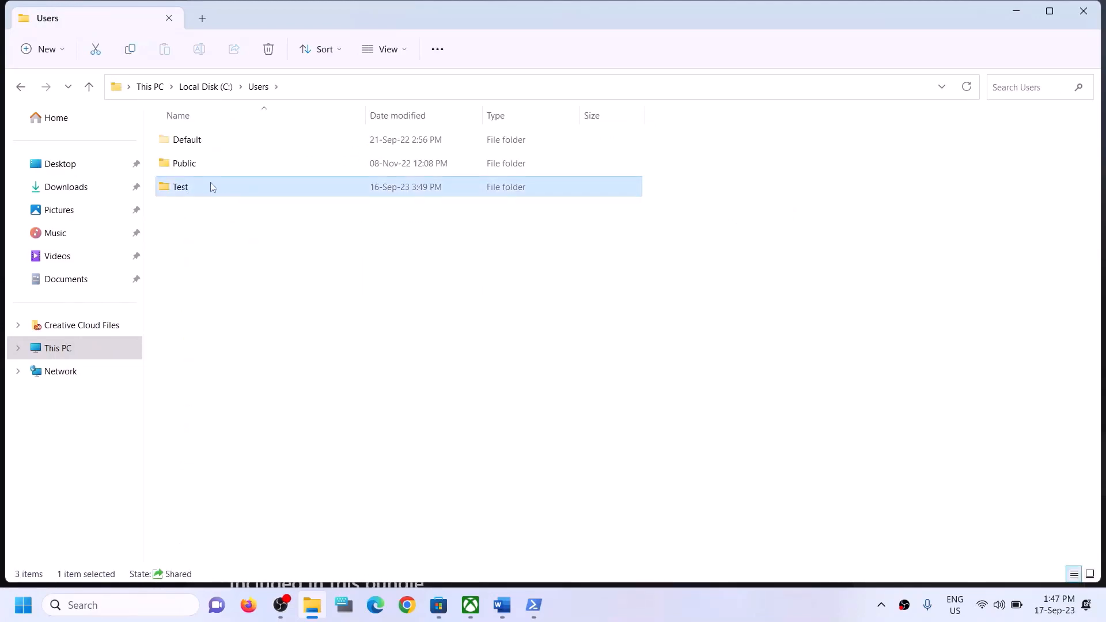
double_click(211, 185)
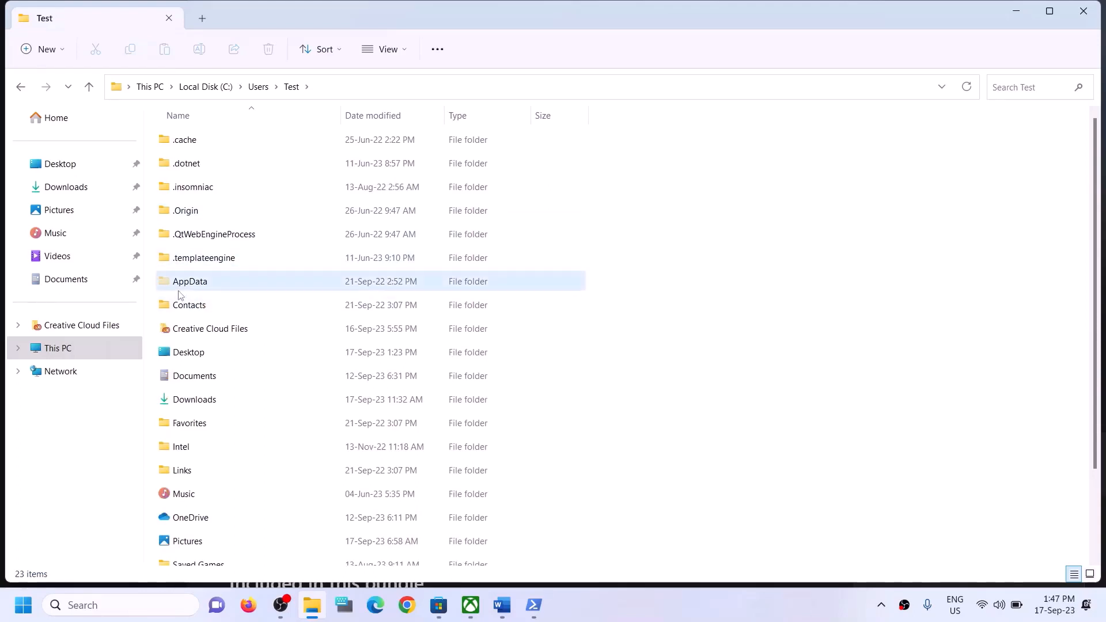
Step: Select the AppData folder and check the Hidden items display setting without changing it
click(198, 283)
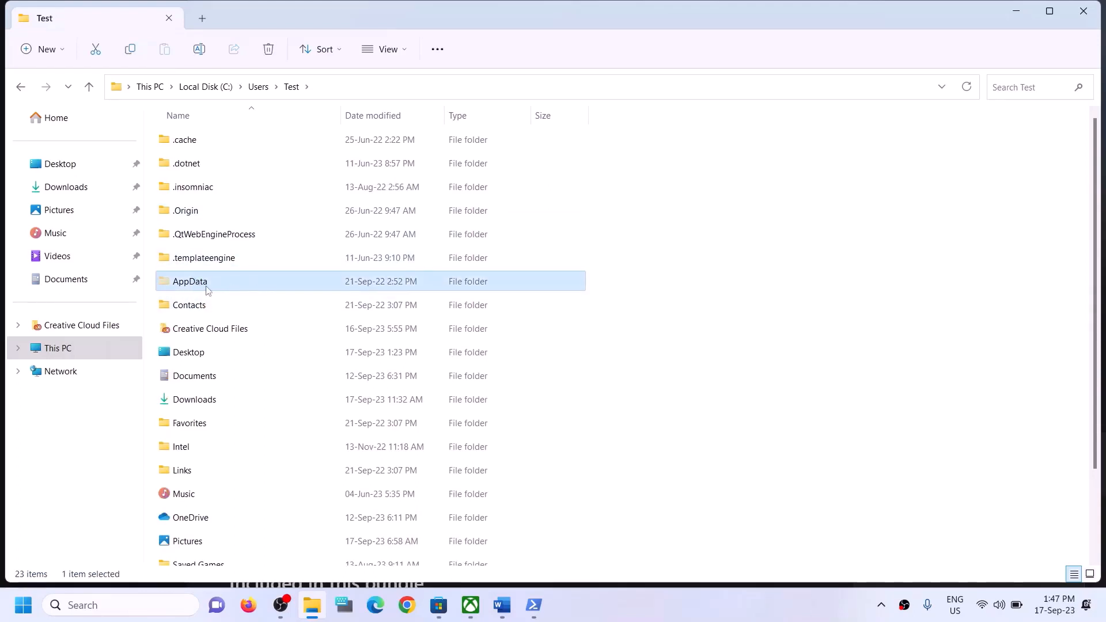
click(402, 49)
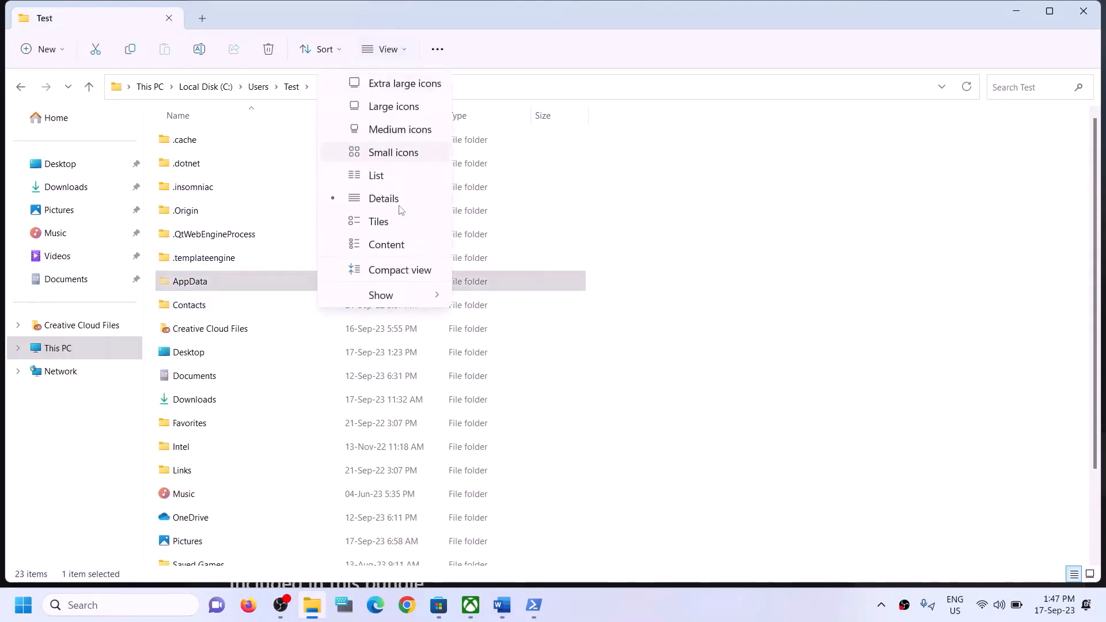
mouse_move(406, 295)
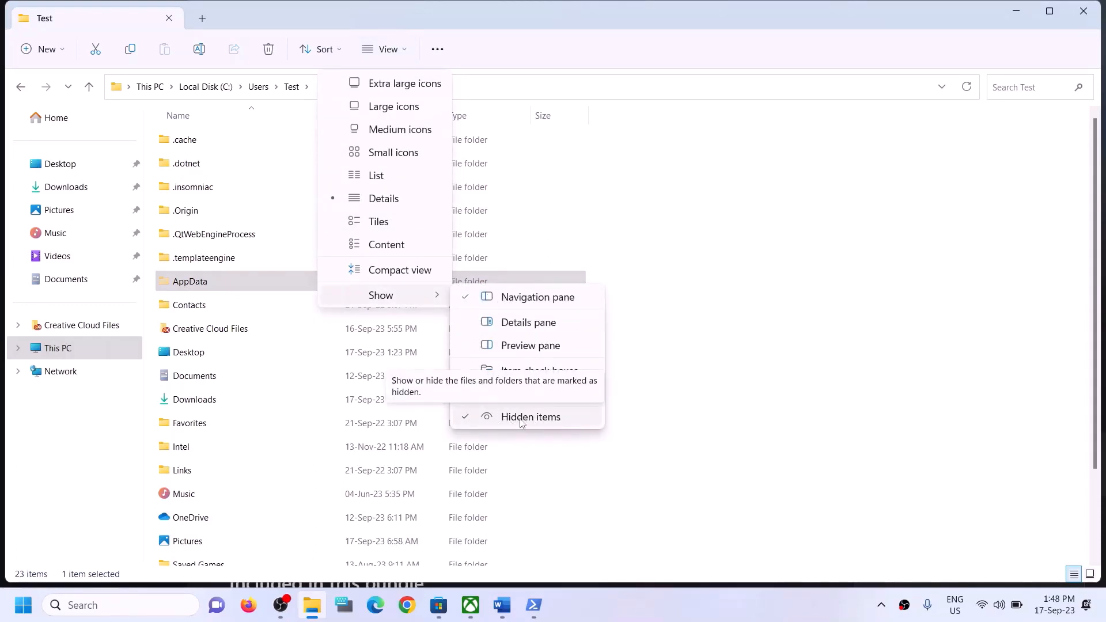
click(205, 285)
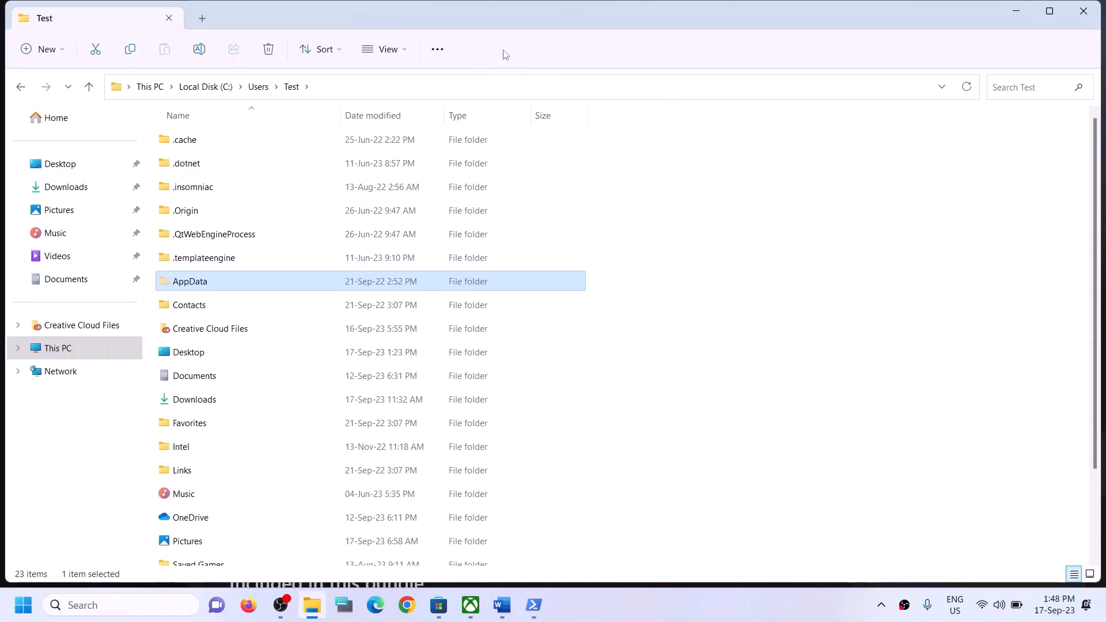
Step: Open the AppData folder and browse through Local into the Packages folder
click(182, 284)
click(237, 279)
double_click(236, 278)
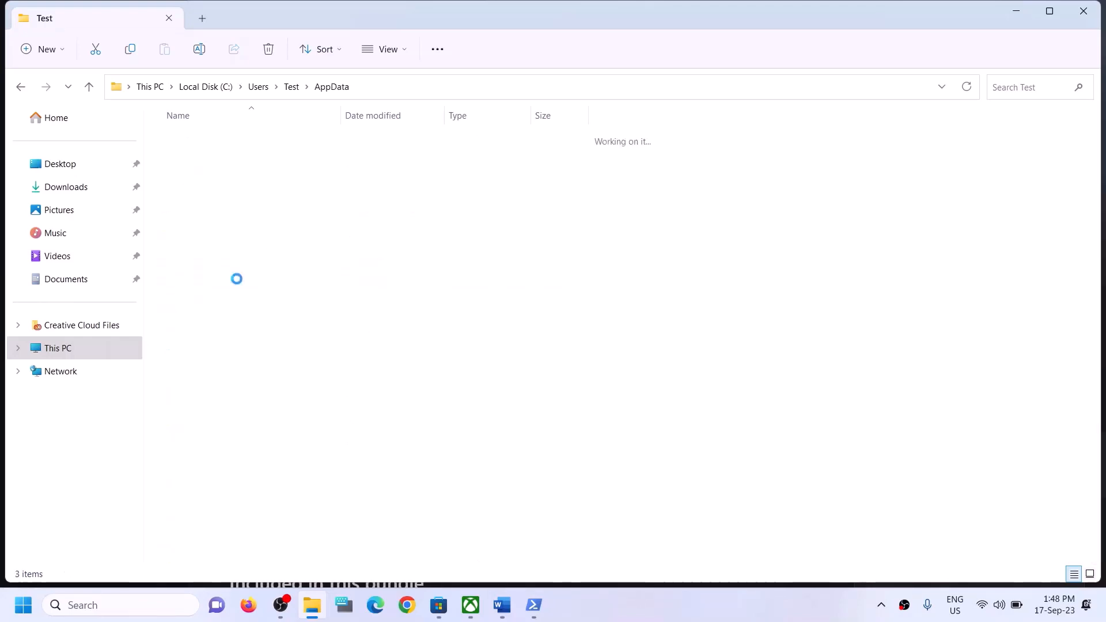
click(283, 140)
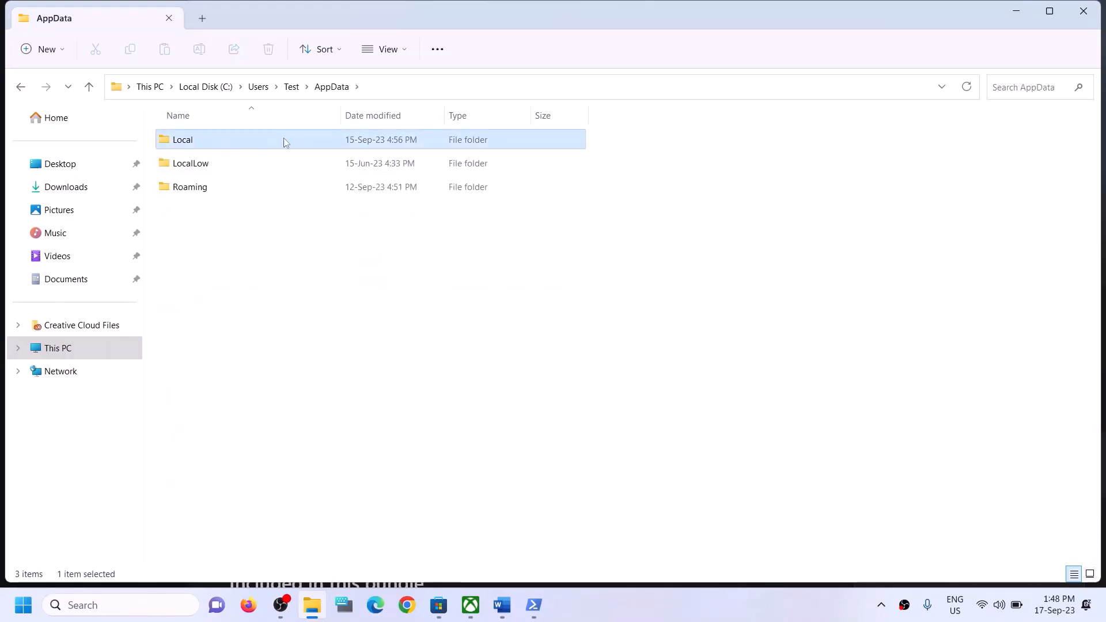
double_click(235, 140)
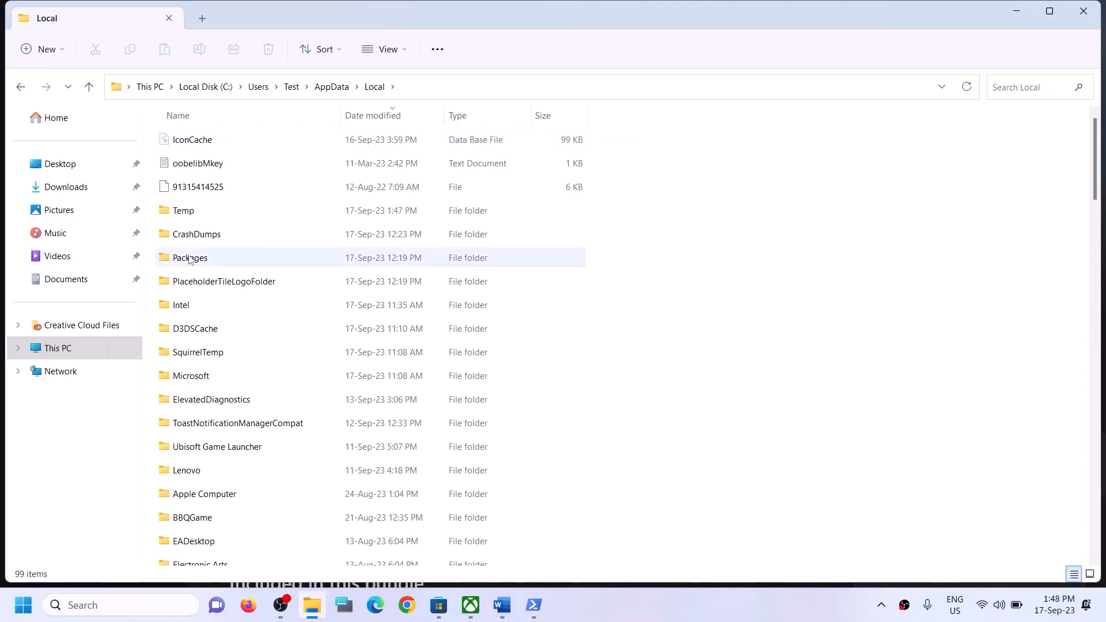
click(191, 260)
double_click(223, 265)
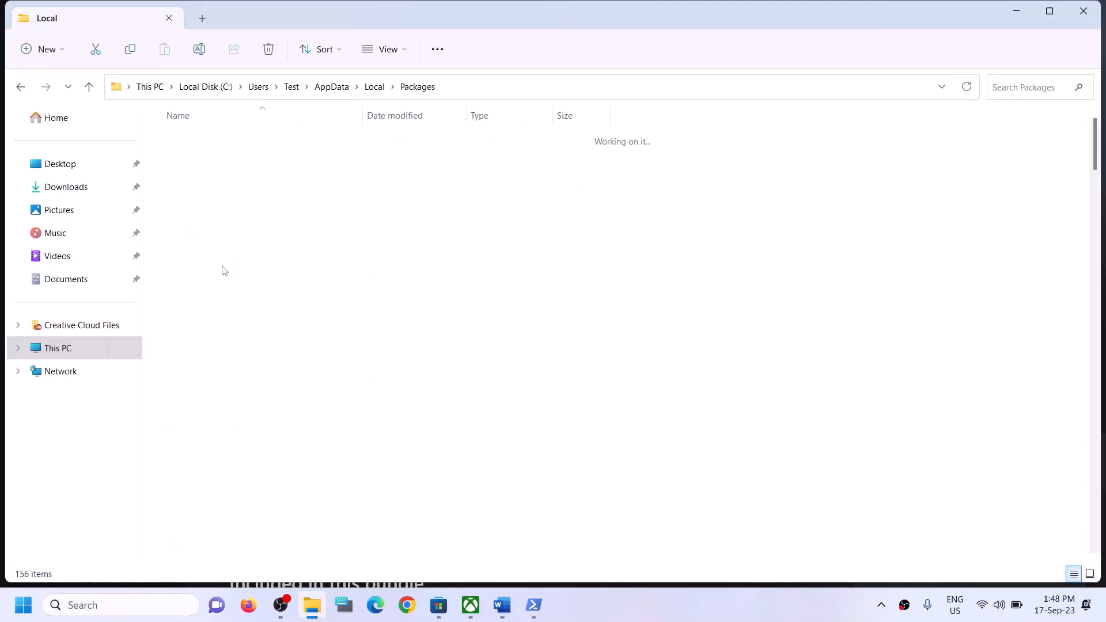
Step: Look through the package folders in Packages for the Microsoft Store folder
scroll(257, 392, down, 5)
scroll(258, 392, down, 20)
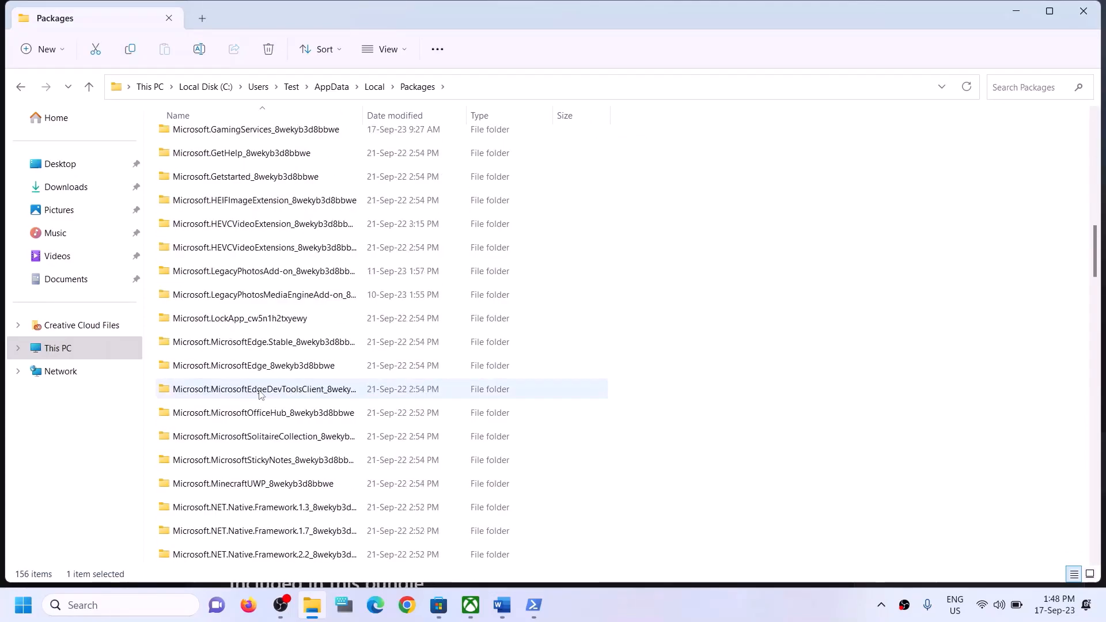
scroll(260, 393, down, 15)
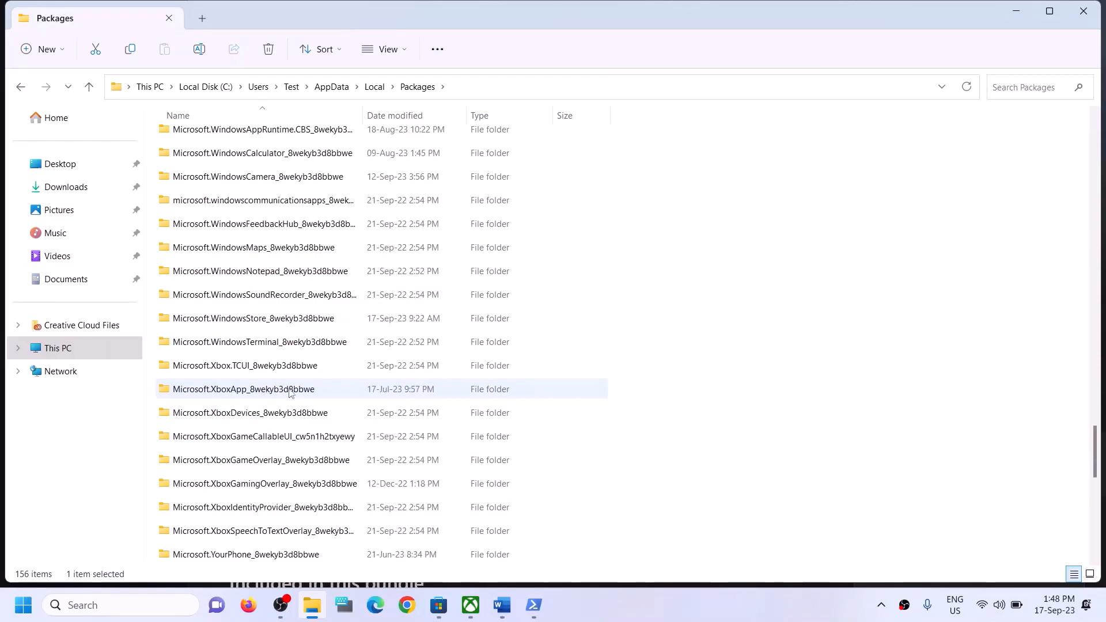
scroll(276, 393, down, 3)
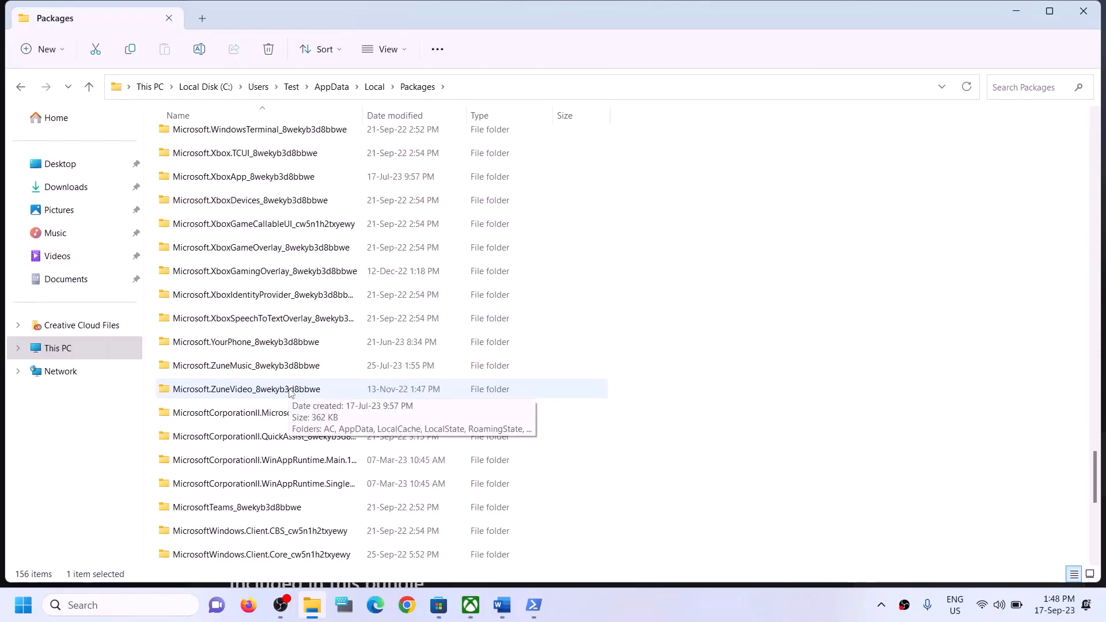
scroll(289, 393, down, 4)
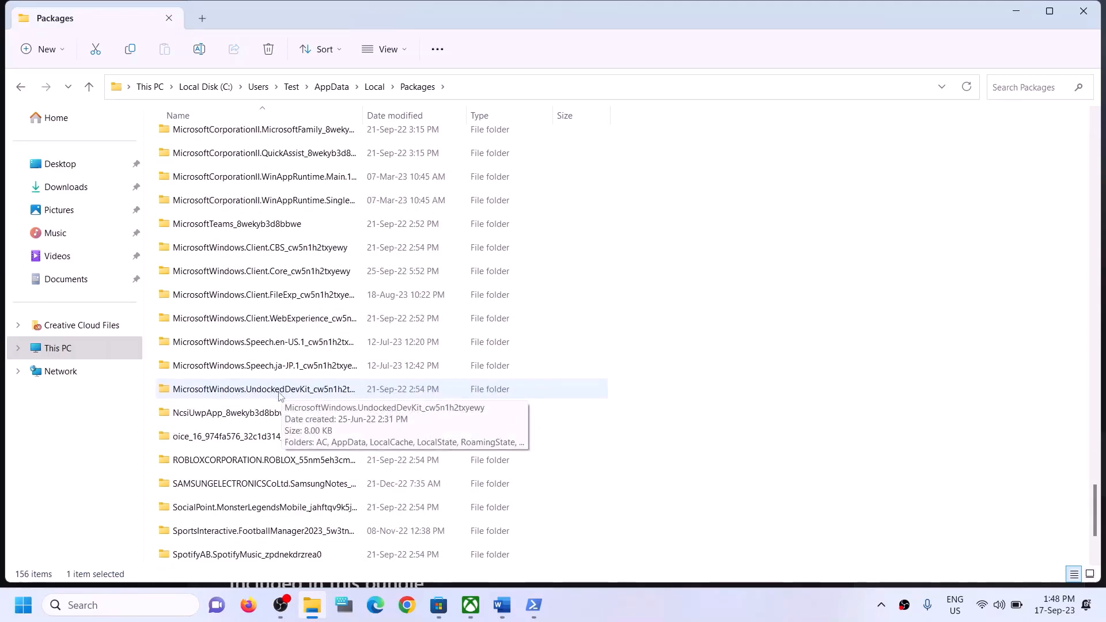
scroll(265, 396, down, 1)
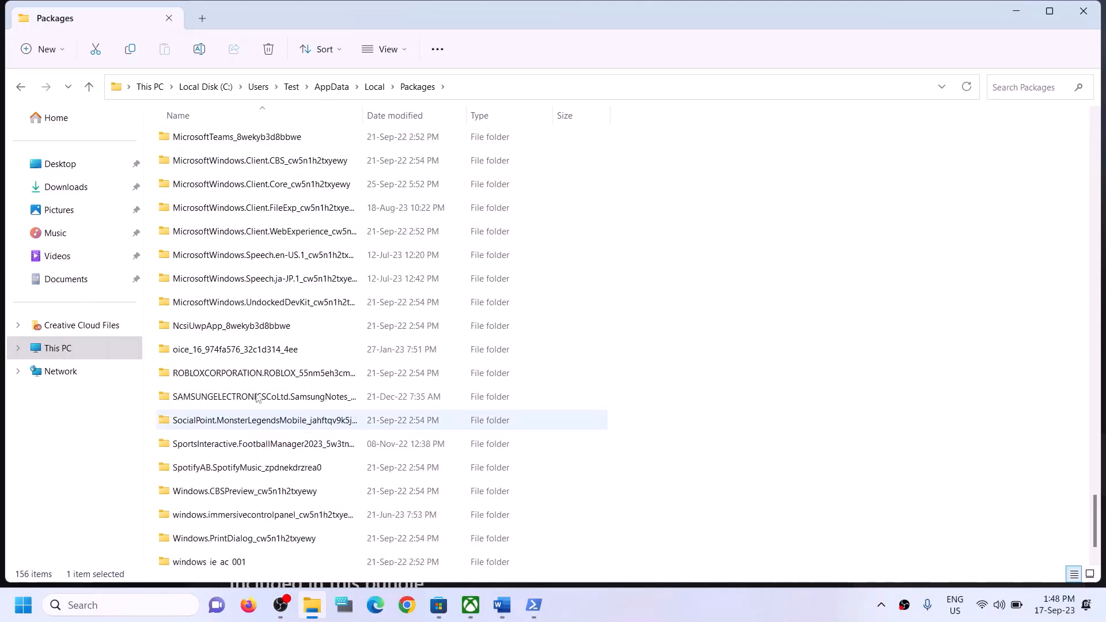
scroll(292, 255, up, 1)
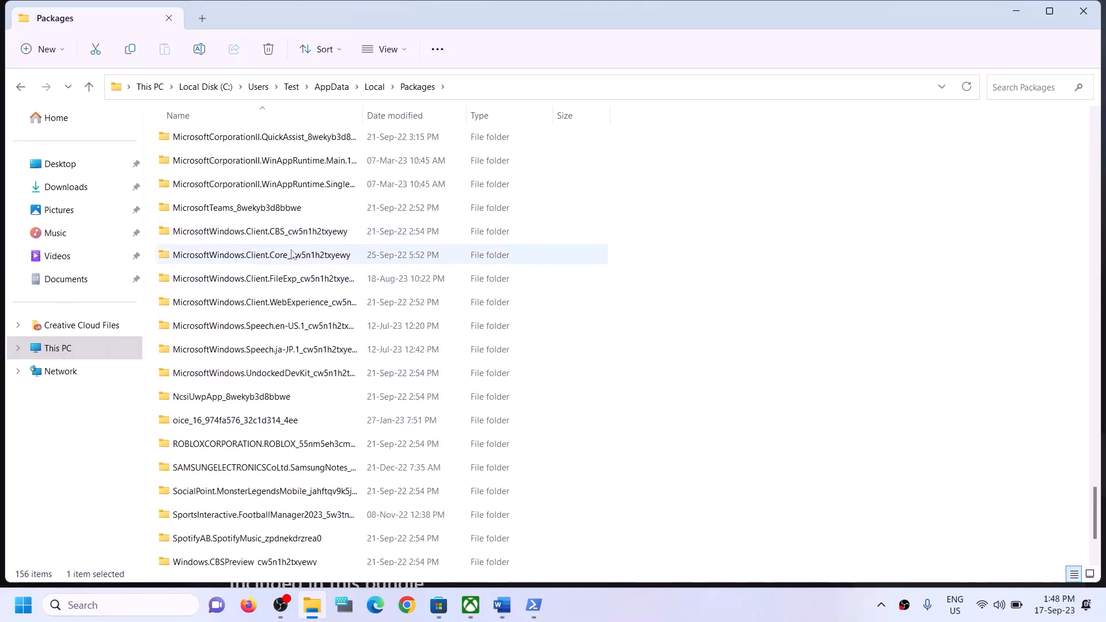
scroll(292, 254, up, 1)
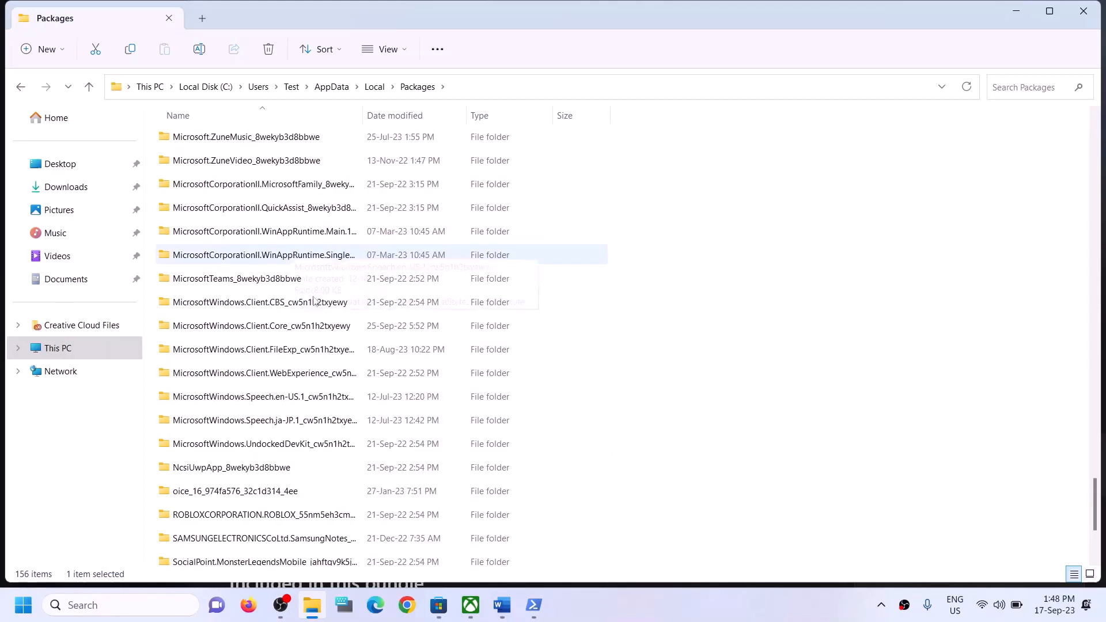
click(276, 450)
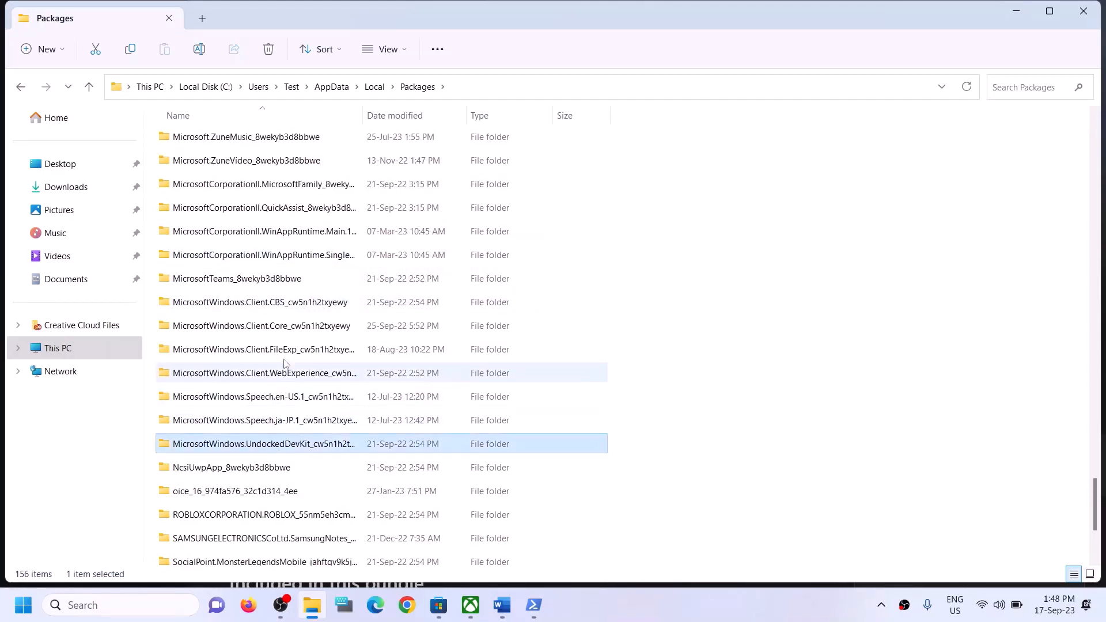
click(275, 300)
click(282, 373)
click(285, 408)
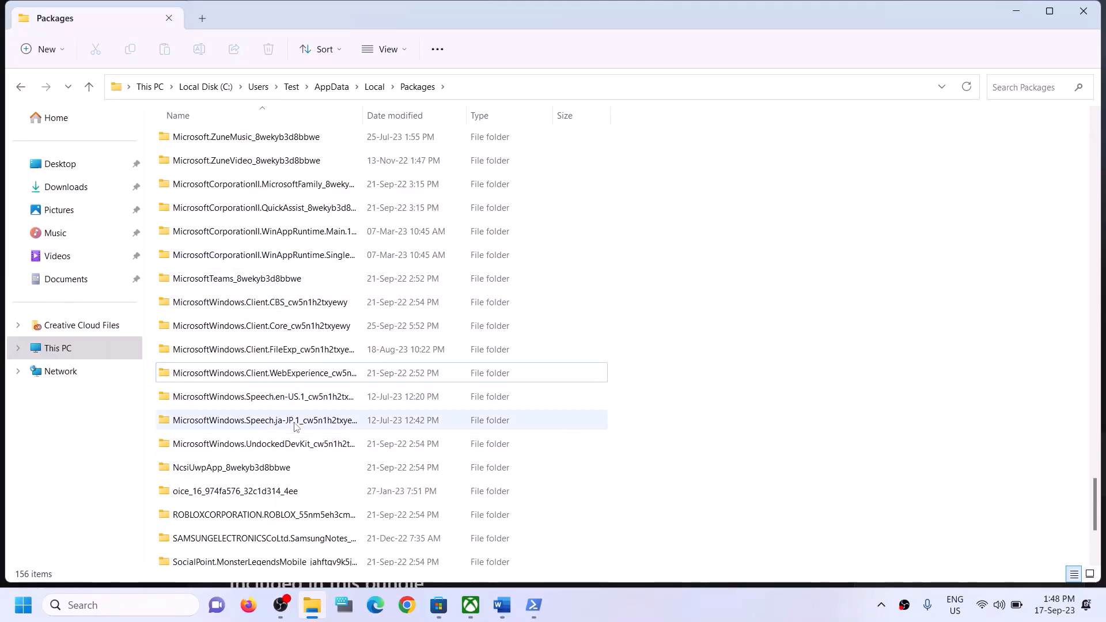
Step: Locate the Microsoft.WindowsStore_8wekyb3d8bbwe folder within Packages and open it
scroll(295, 425, down, 1)
scroll(291, 404, up, 2)
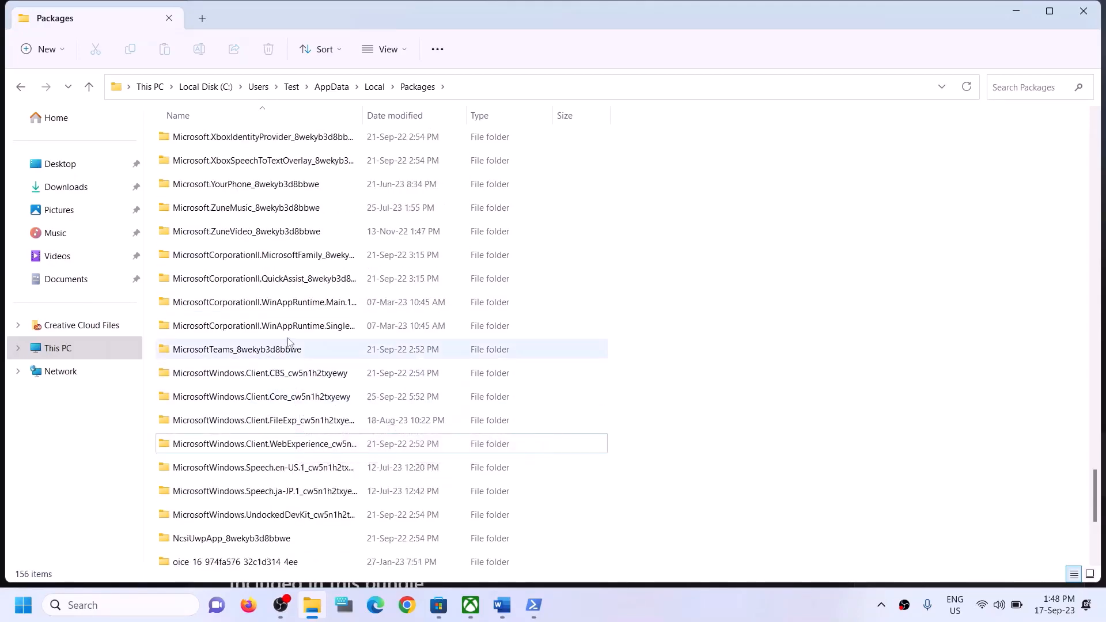
scroll(286, 304, up, 2)
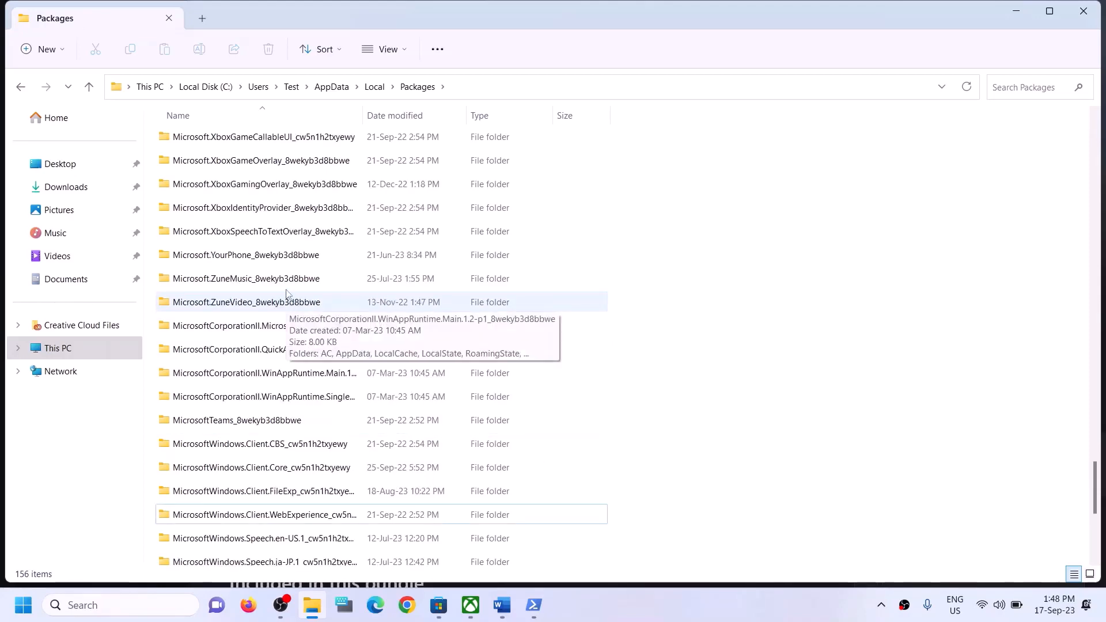
scroll(286, 297, up, 4)
scroll(286, 293, up, 1)
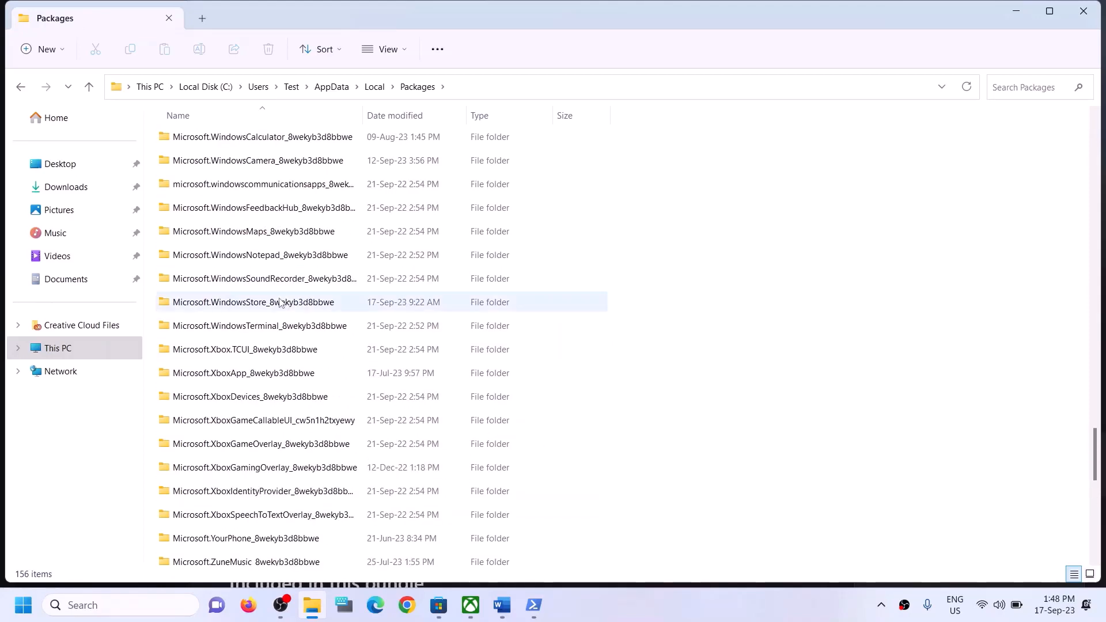
click(277, 306)
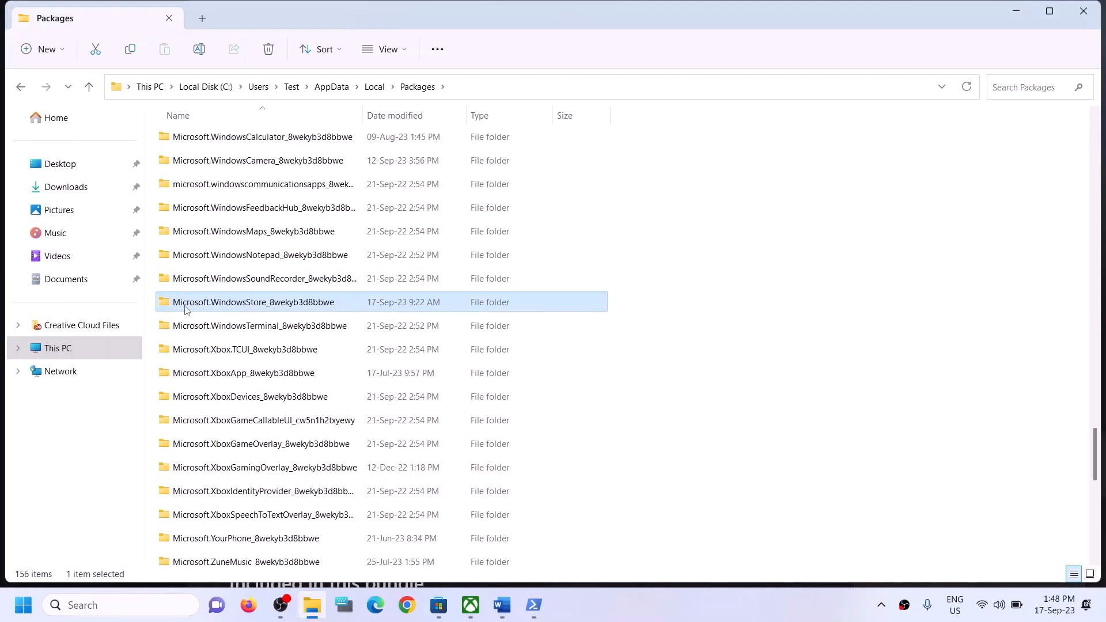
mouse_move(194, 311)
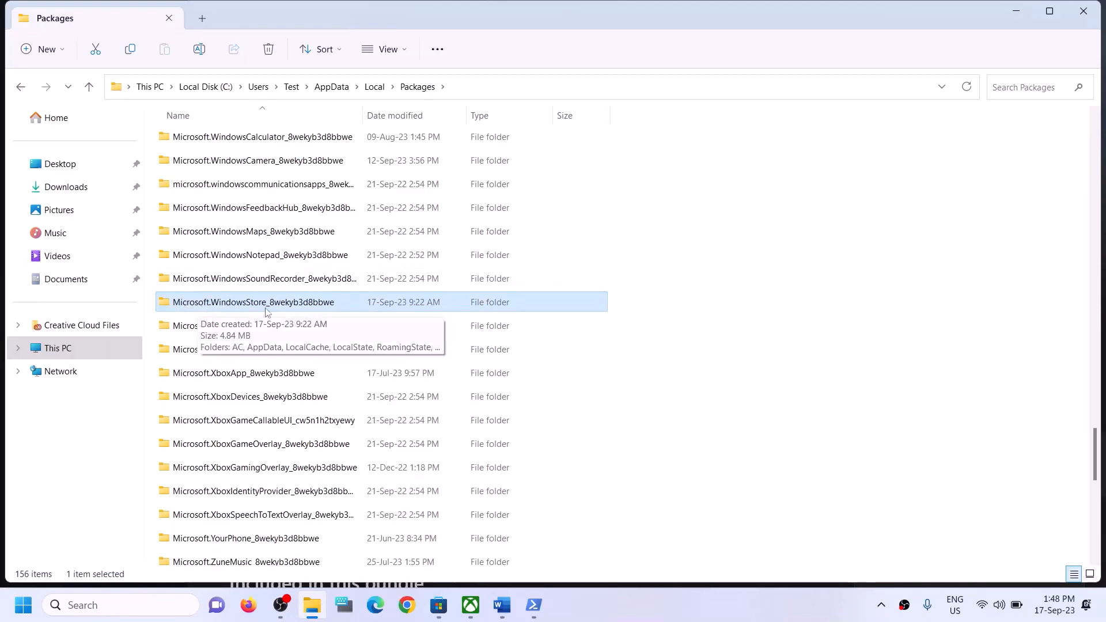
double_click(231, 306)
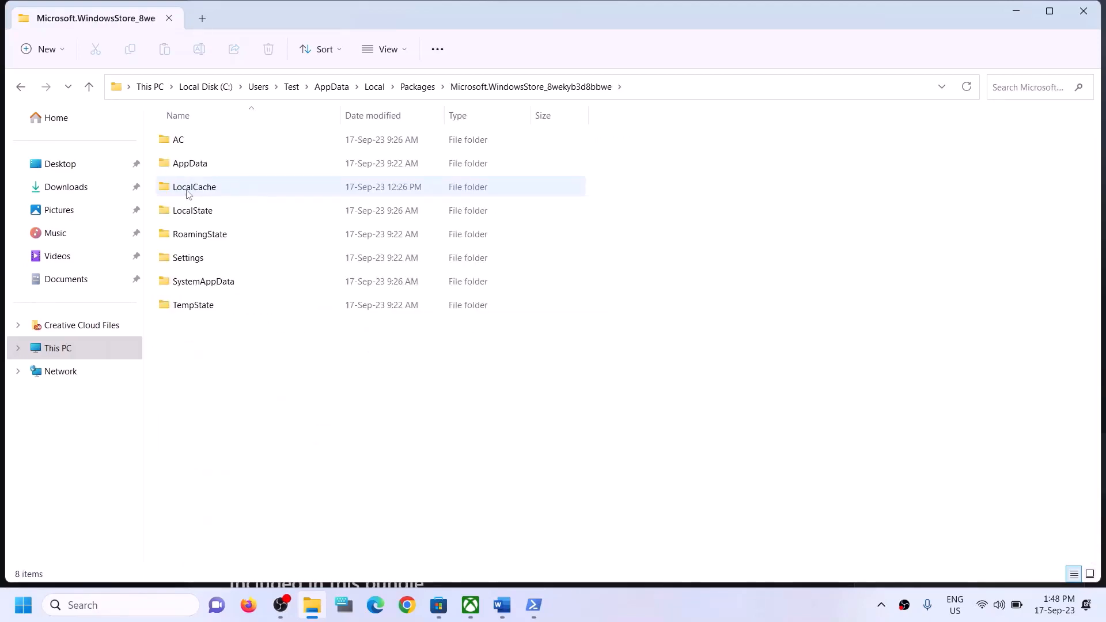
Step: Try to delete the LocalCache folder inside the Microsoft Store package folder
click(193, 190)
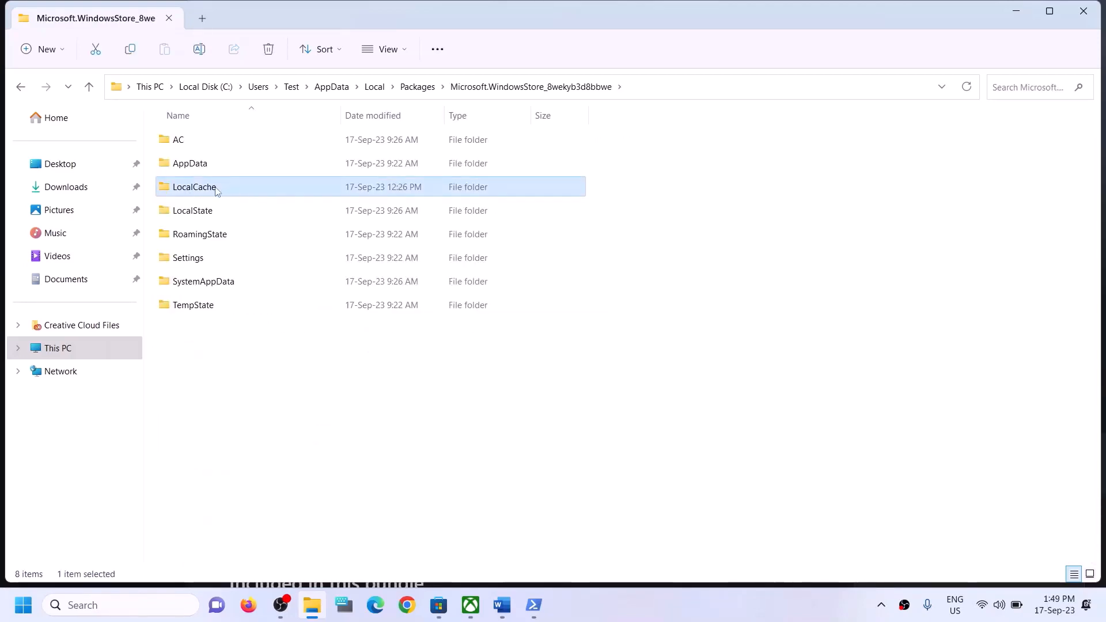
right_click(217, 189)
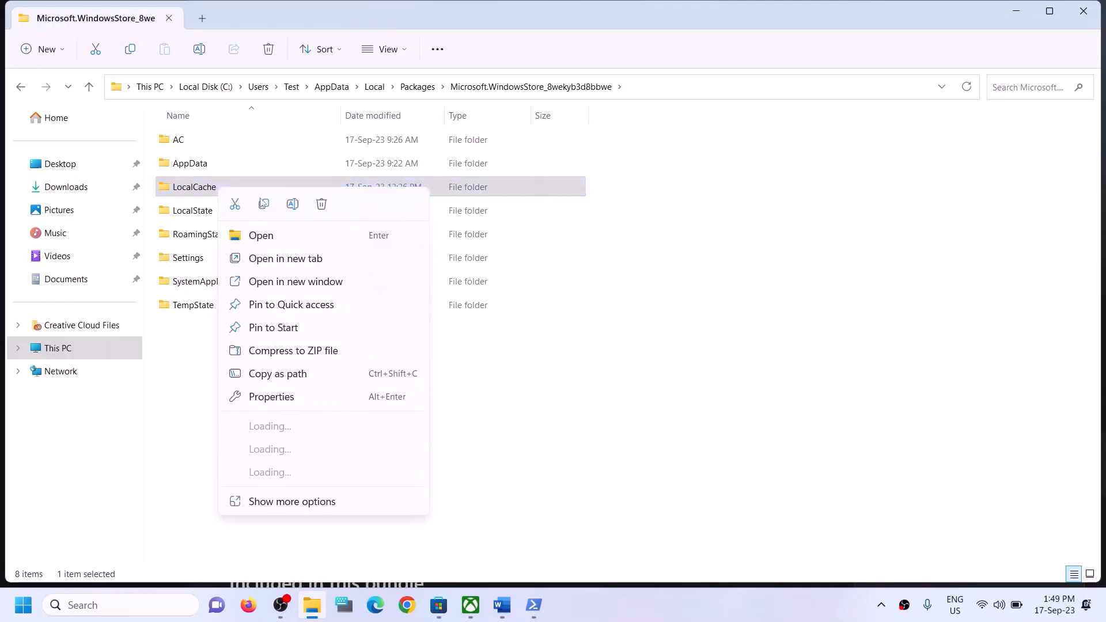
click(321, 205)
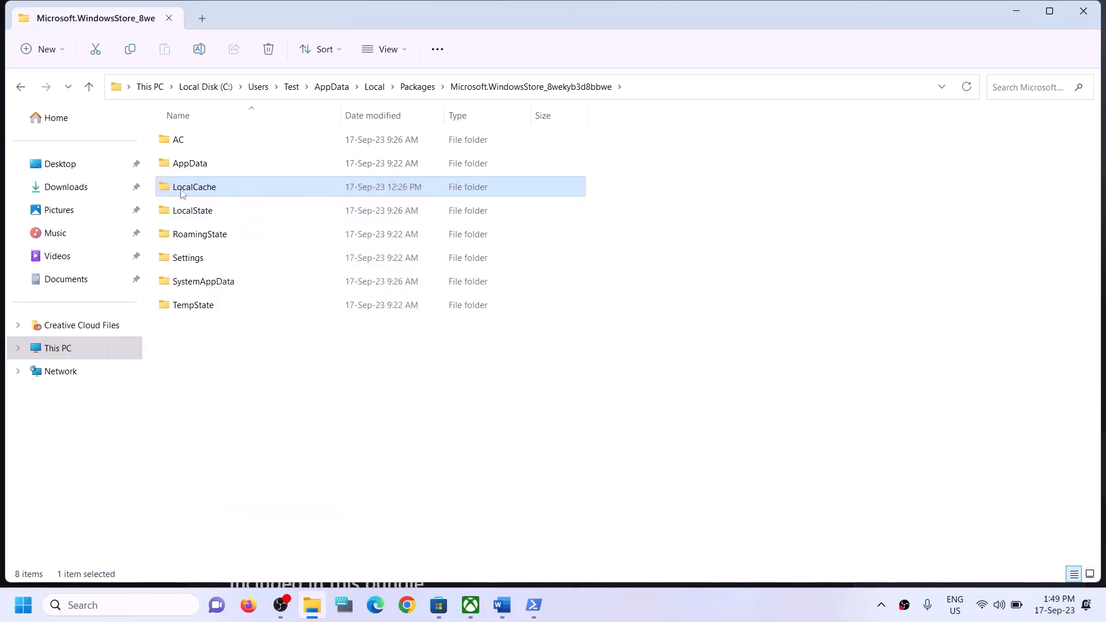
Step: Close File Explorer and highlight the Step 5 heading text "Repair/reset Xbox App/Store" in the Word document
click(1079, 18)
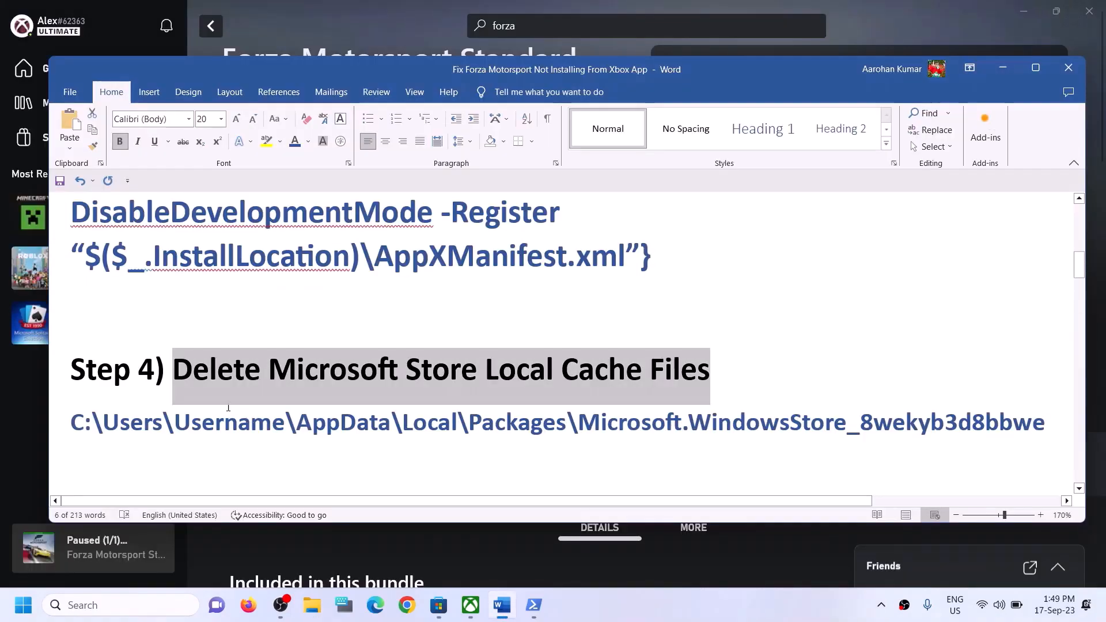
scroll(225, 398, down, 2)
scroll(226, 398, up, 1)
drag(173, 415, 511, 430)
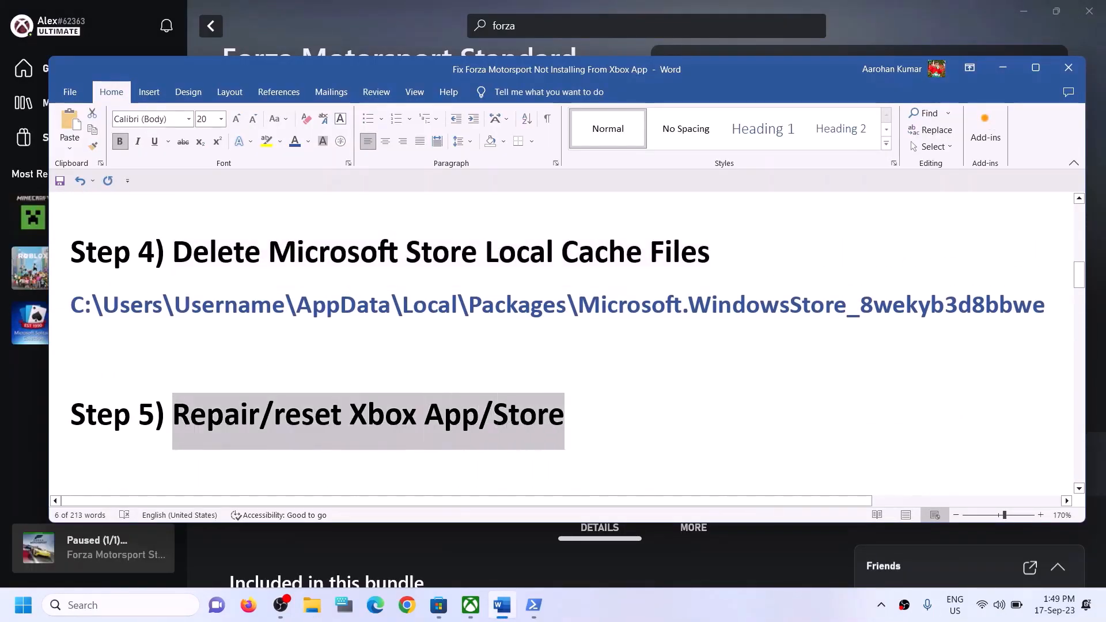
Step: Search Windows for "xbox" and open the app settings of the Xbox app
click(153, 609)
text(xb)
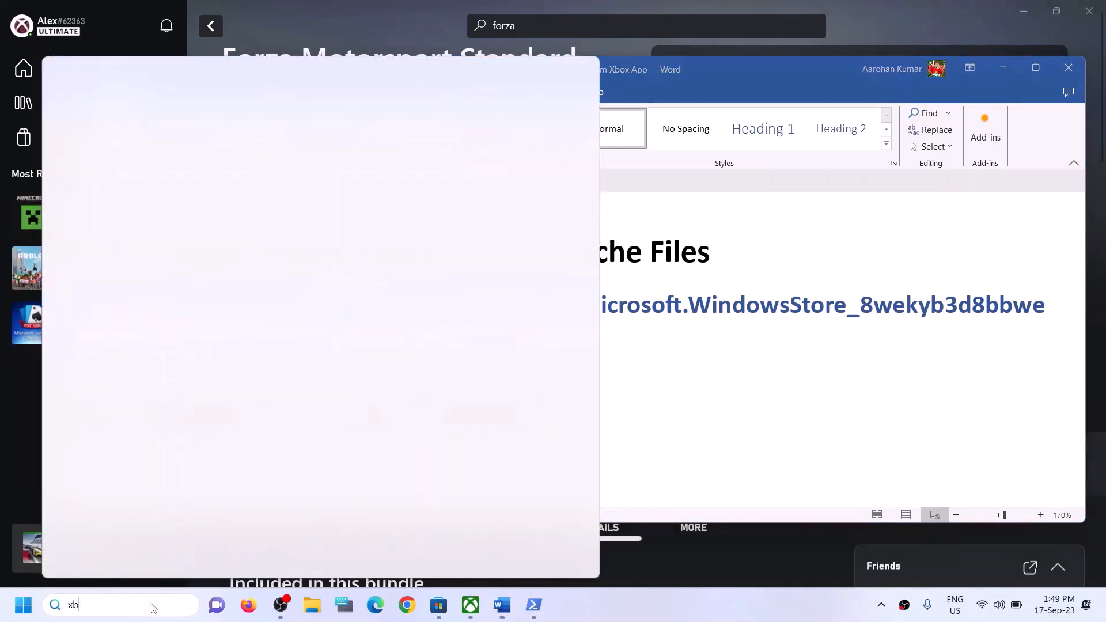
text(ox)
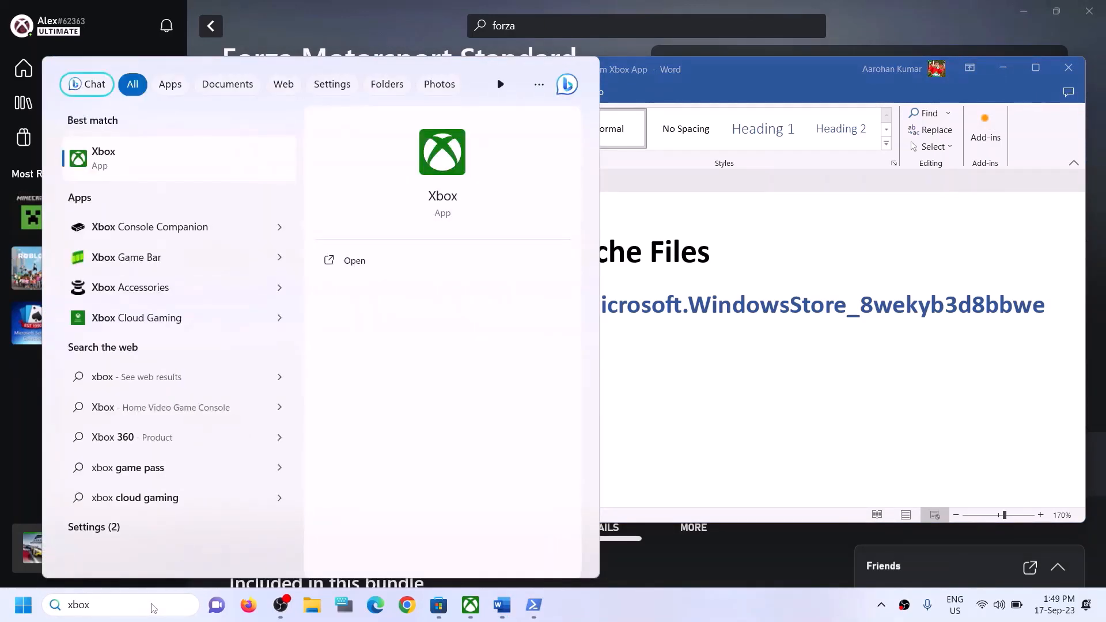
right_click(137, 162)
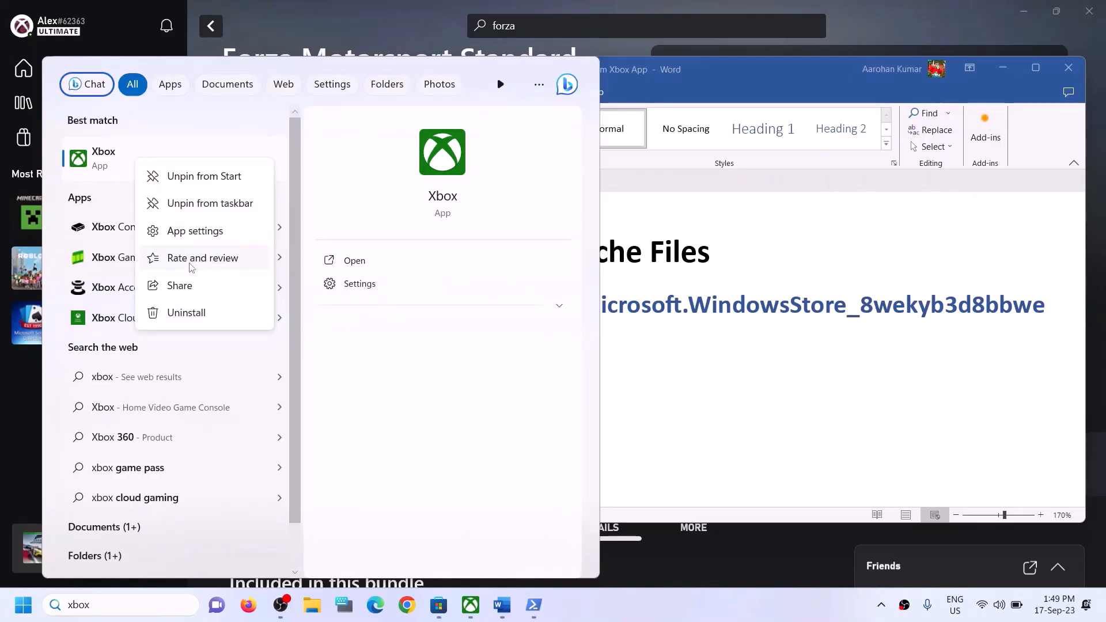
key(Escape)
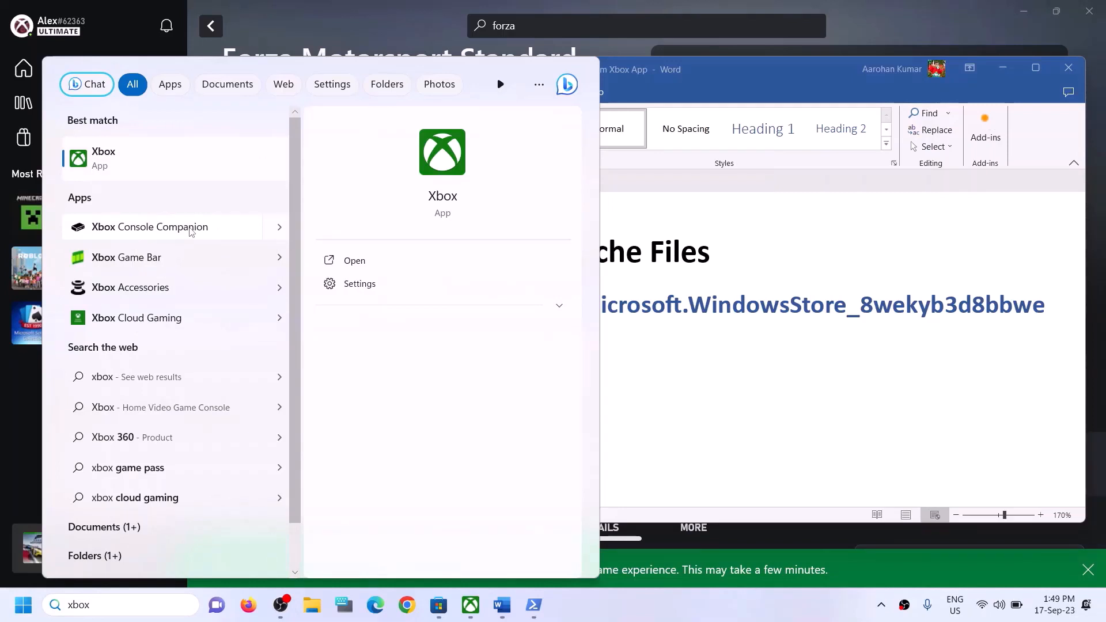
click(192, 228)
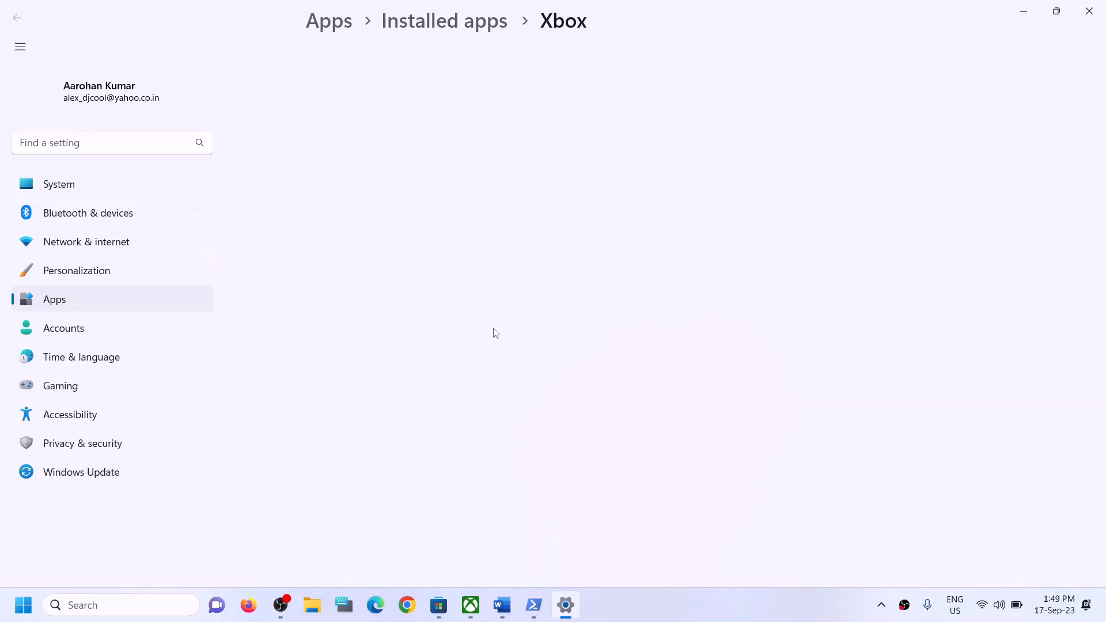
Step: Repair the Xbox app and reset it, confirming the deletion of its app data
scroll(501, 358, down, 4)
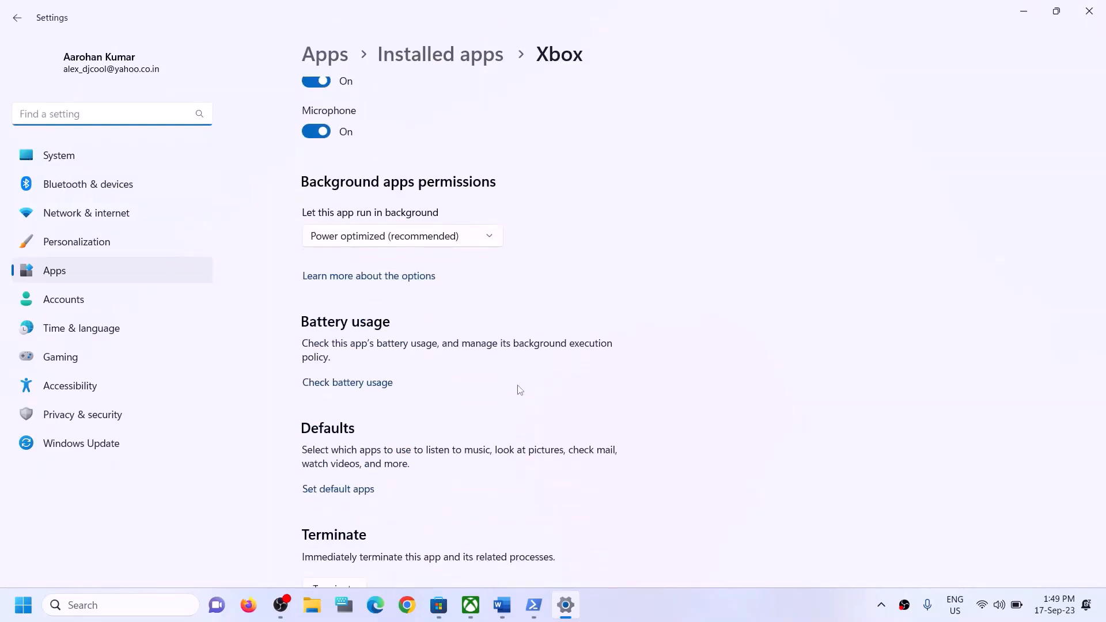
scroll(536, 378, down, 9)
scroll(553, 365, up, 3)
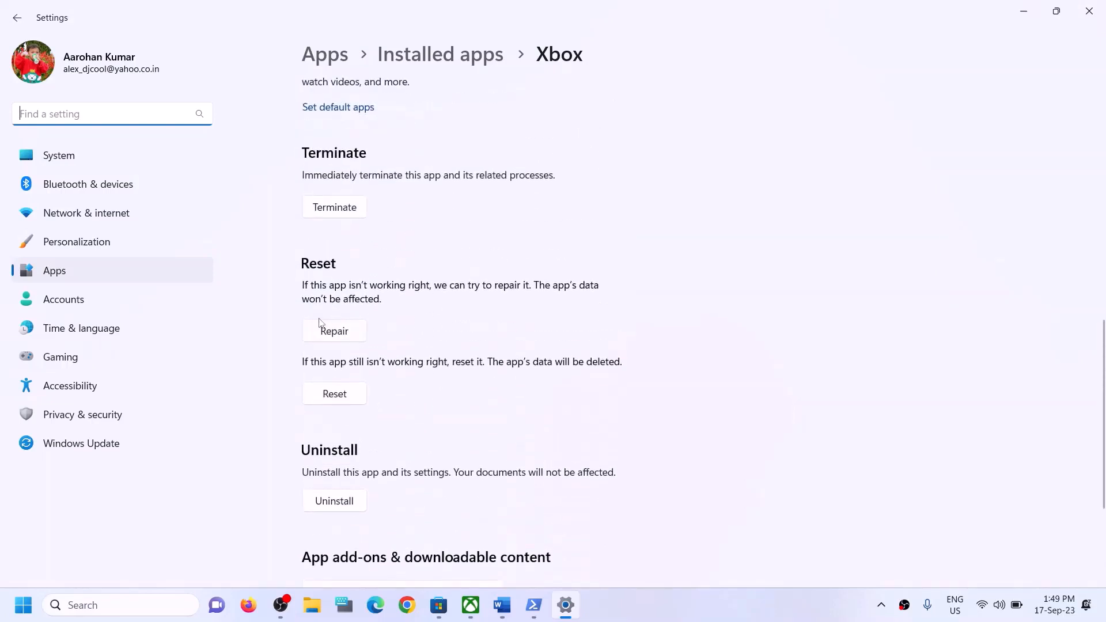
click(344, 336)
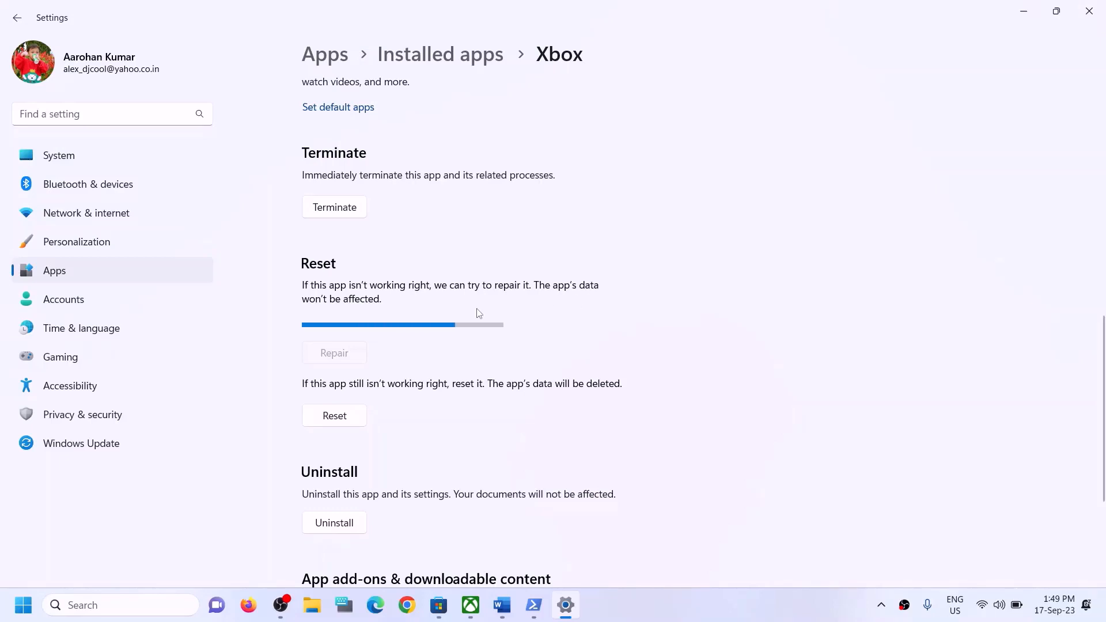
click(340, 408)
click(400, 354)
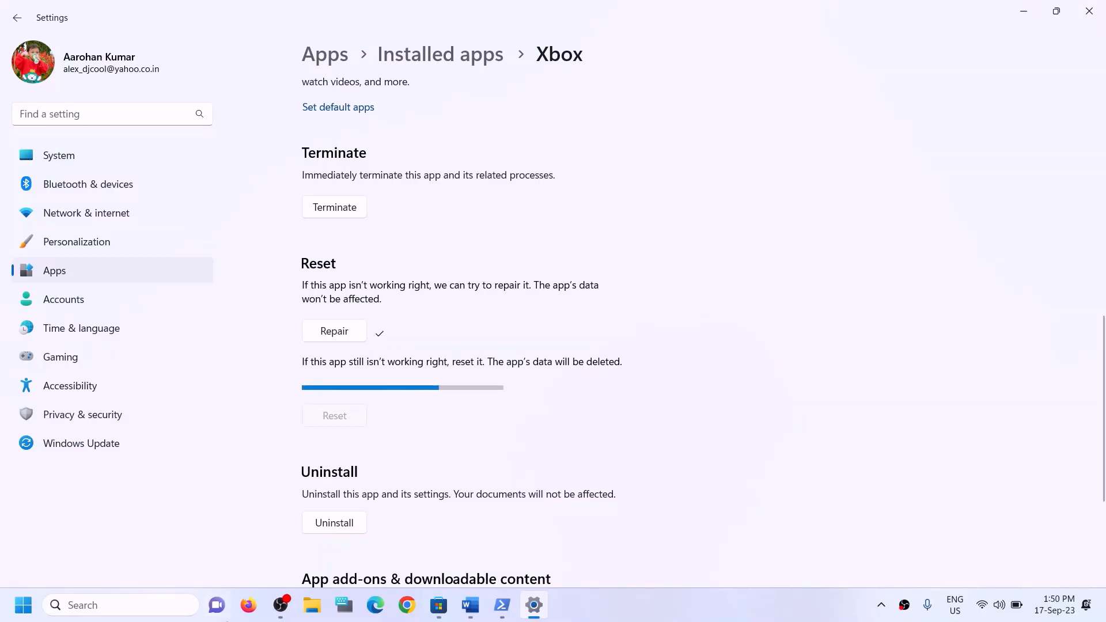
Step: Search Windows for "store" and open the app settings of Microsoft Store
click(132, 608)
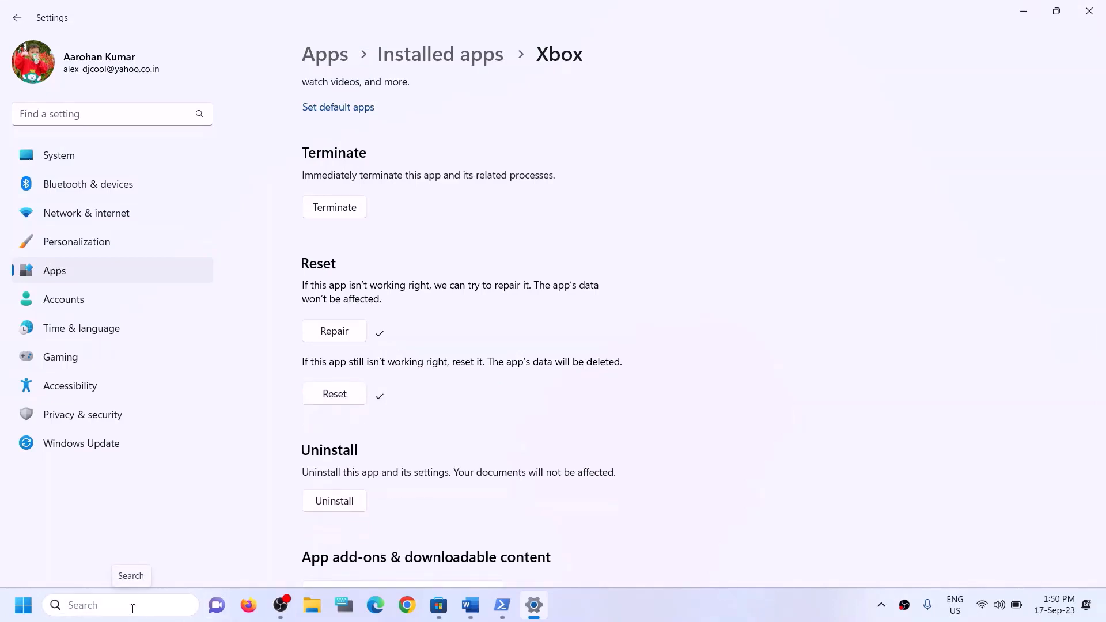
text(store)
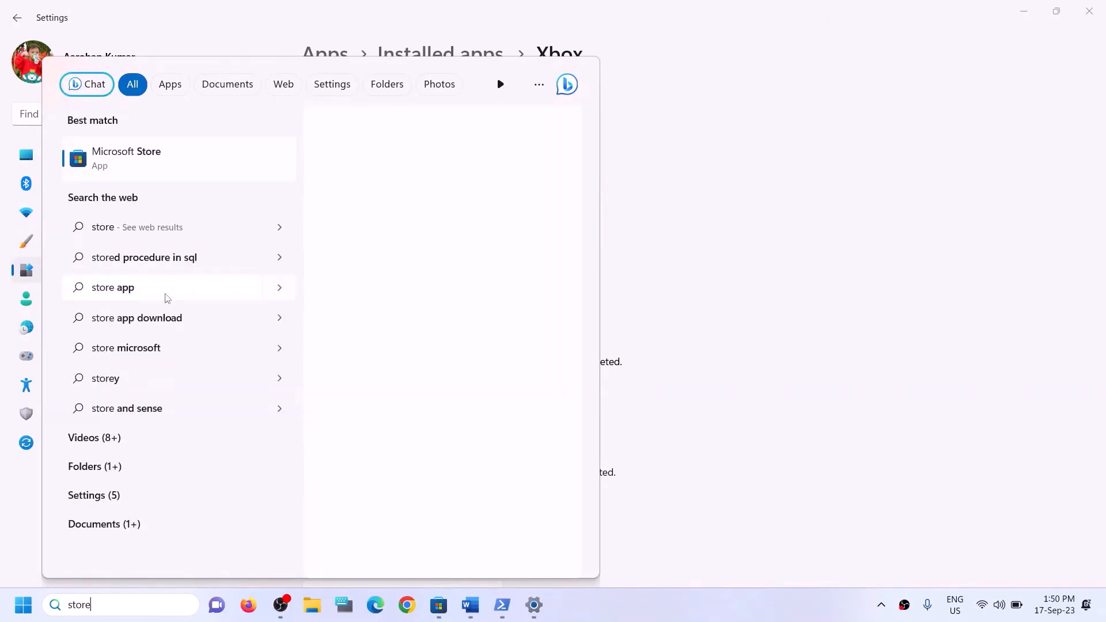
right_click(170, 177)
click(207, 244)
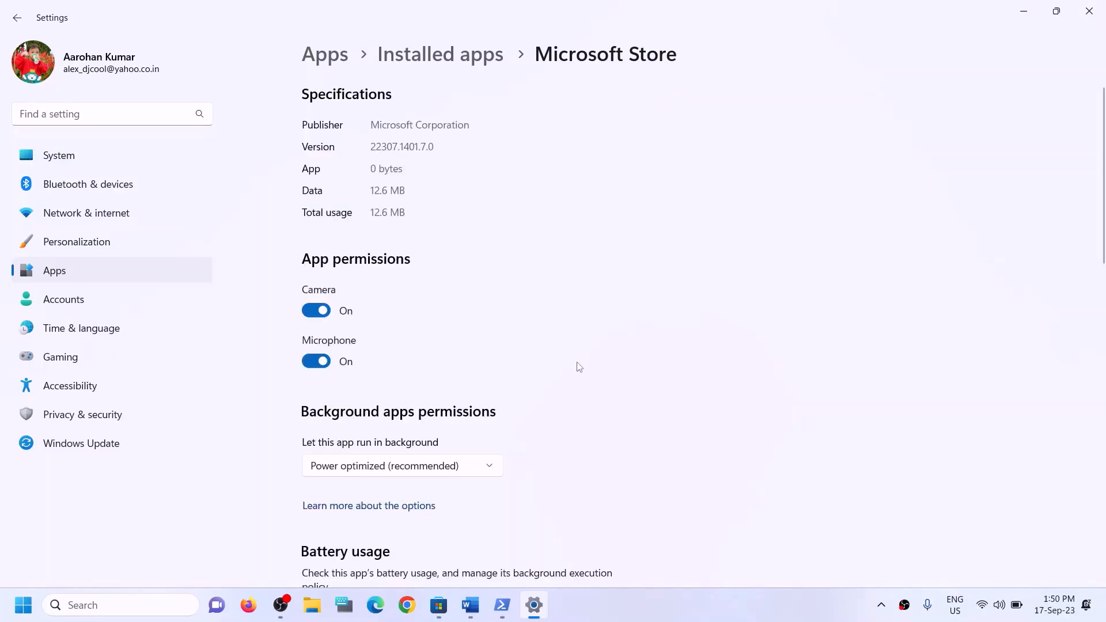
Step: Repair the Microsoft Store app, reset it with confirmation, and return to the Word document
scroll(486, 432, down, 10)
click(338, 349)
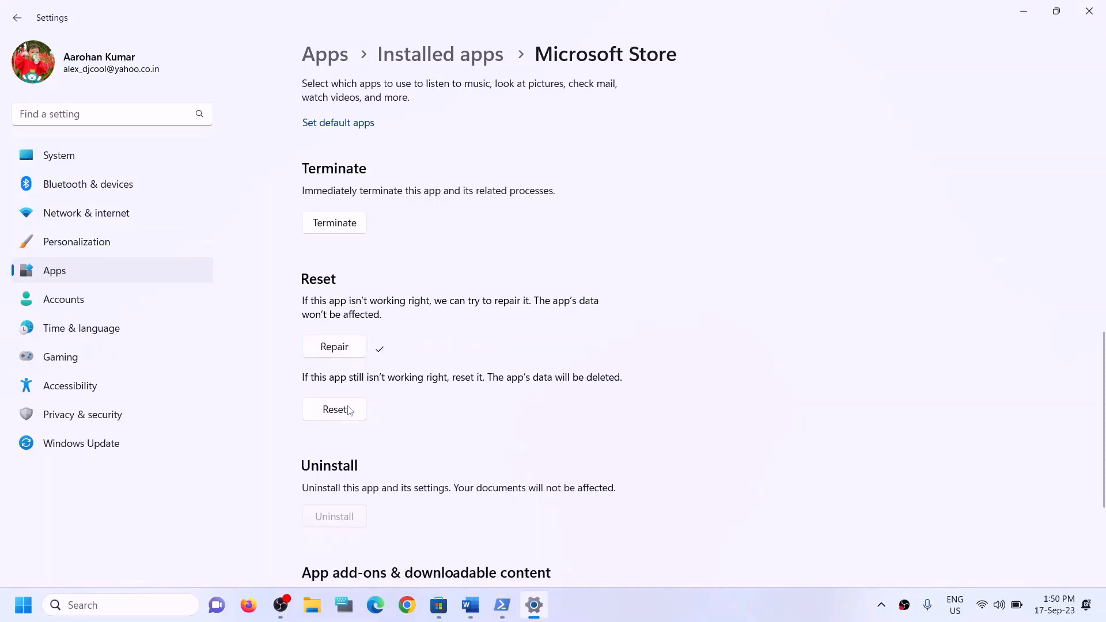
click(348, 416)
click(419, 375)
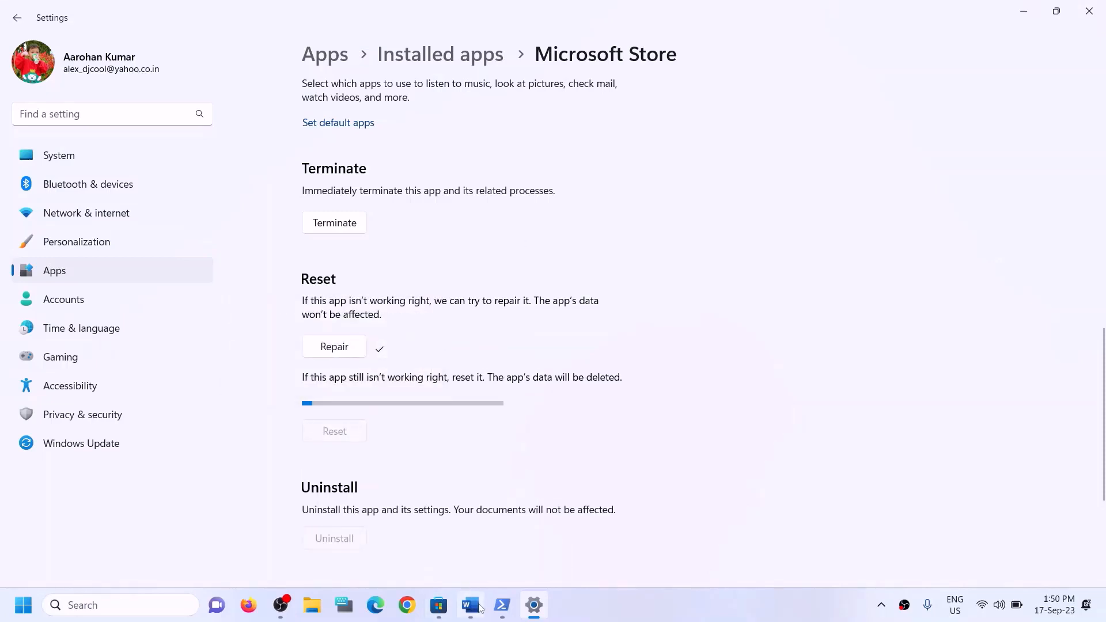
click(478, 606)
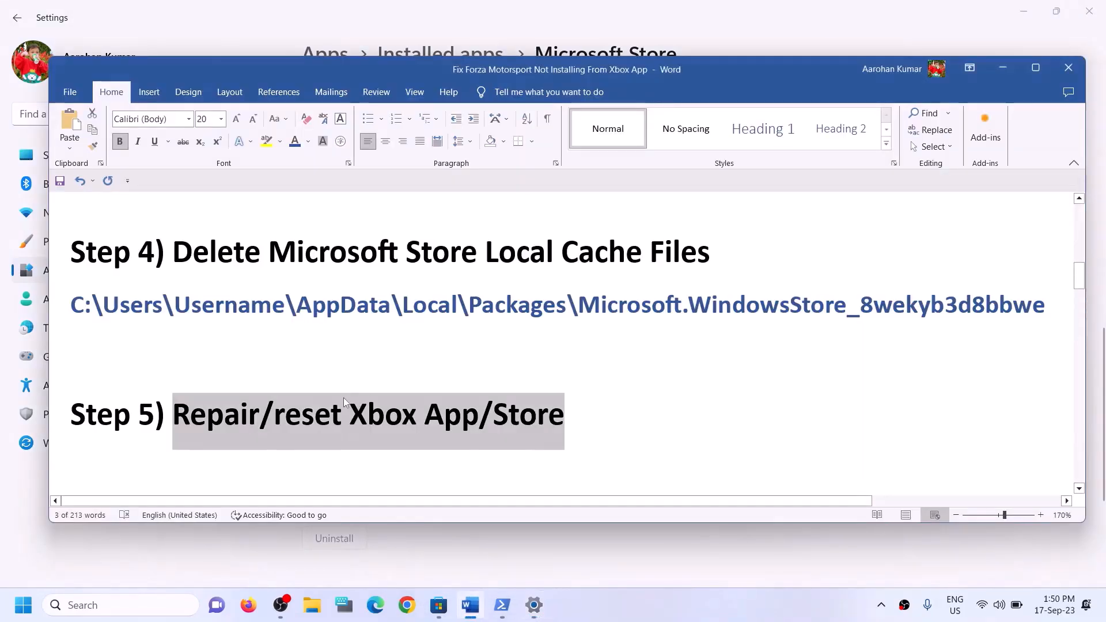
Step: Highlight the Step 6 instruction "Update Xbox App/Store from store library" in the Word document
scroll(344, 397, down, 2)
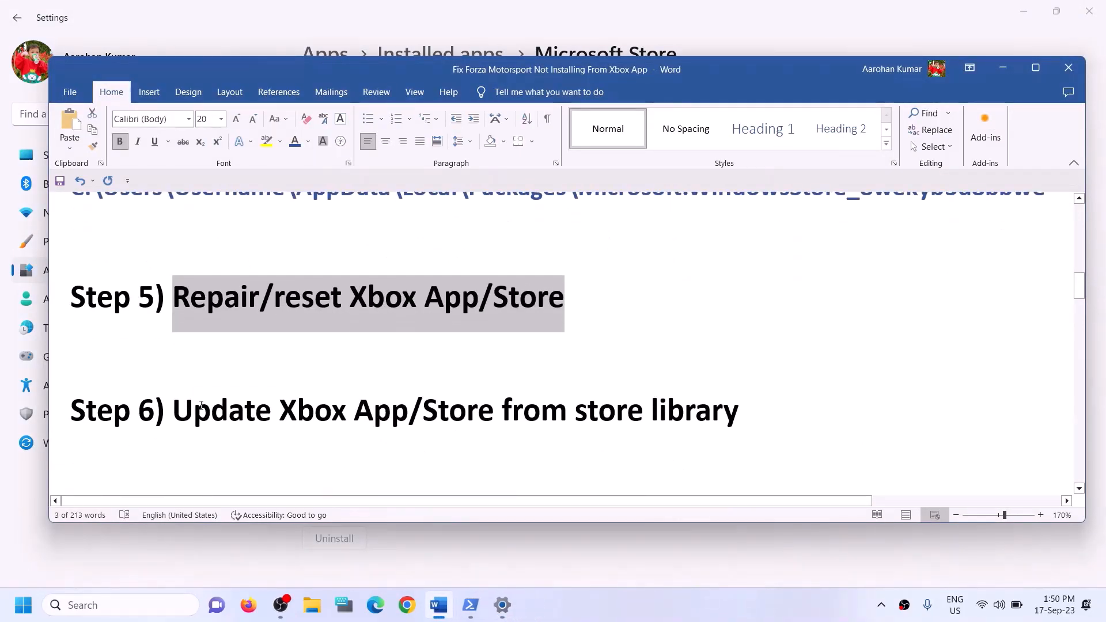
drag(220, 411, 571, 420)
drag(632, 418, 739, 416)
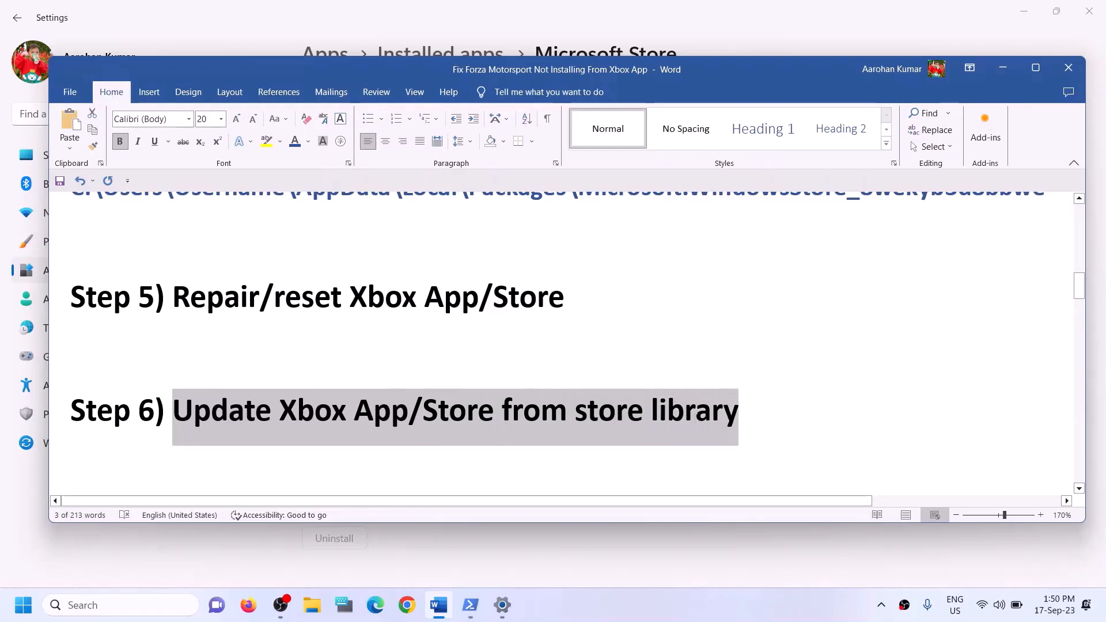
click(134, 606)
text(s)
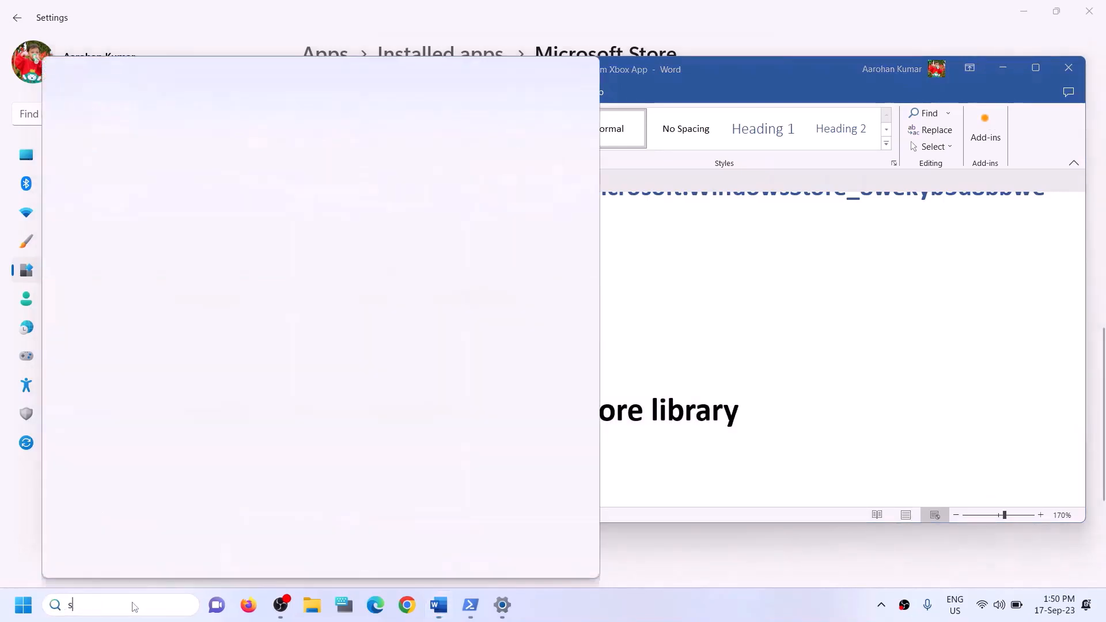
text(tore)
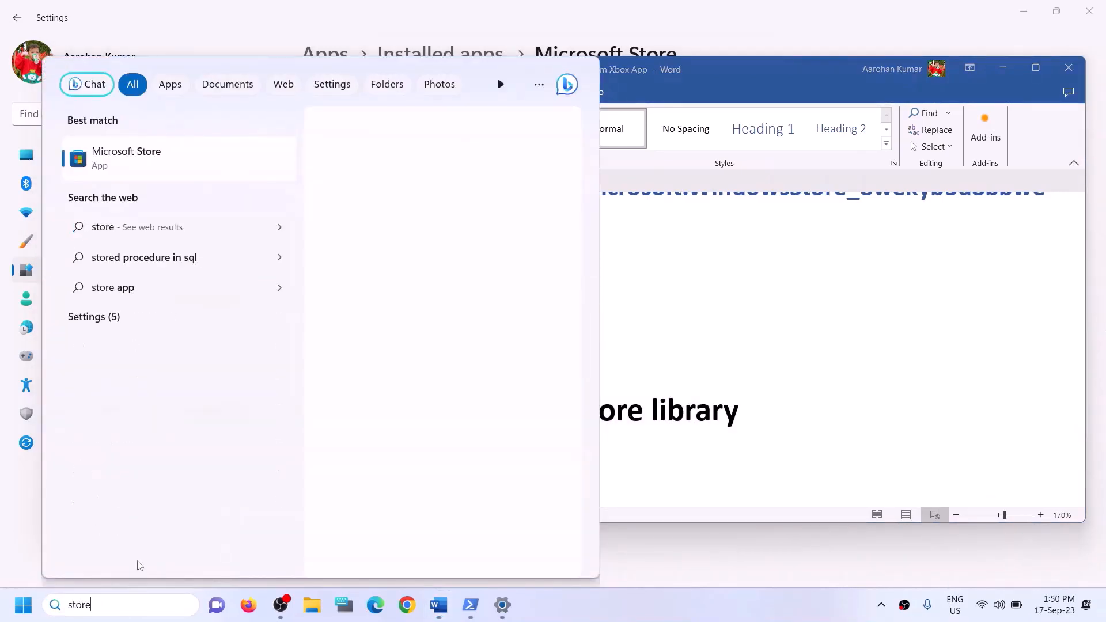
click(137, 197)
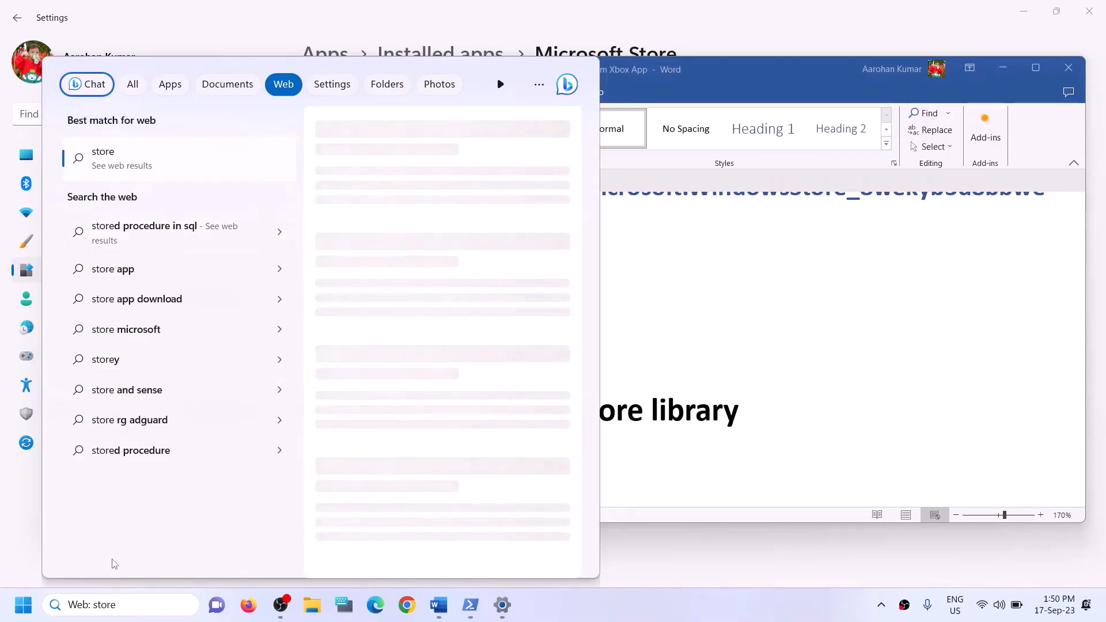
click(106, 605)
text(st)
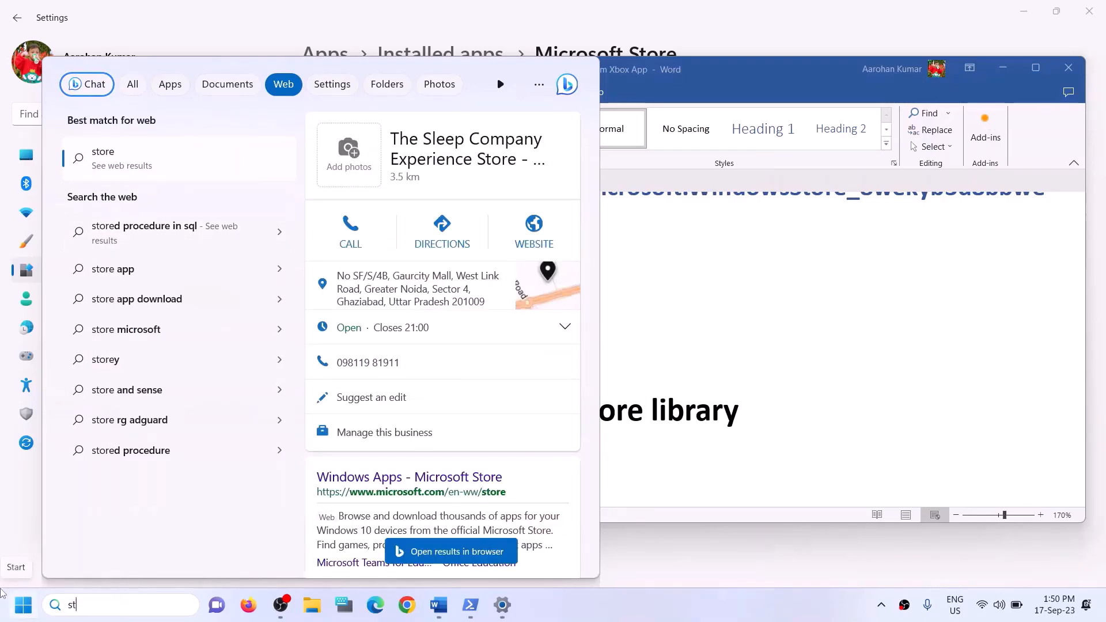
text(ore)
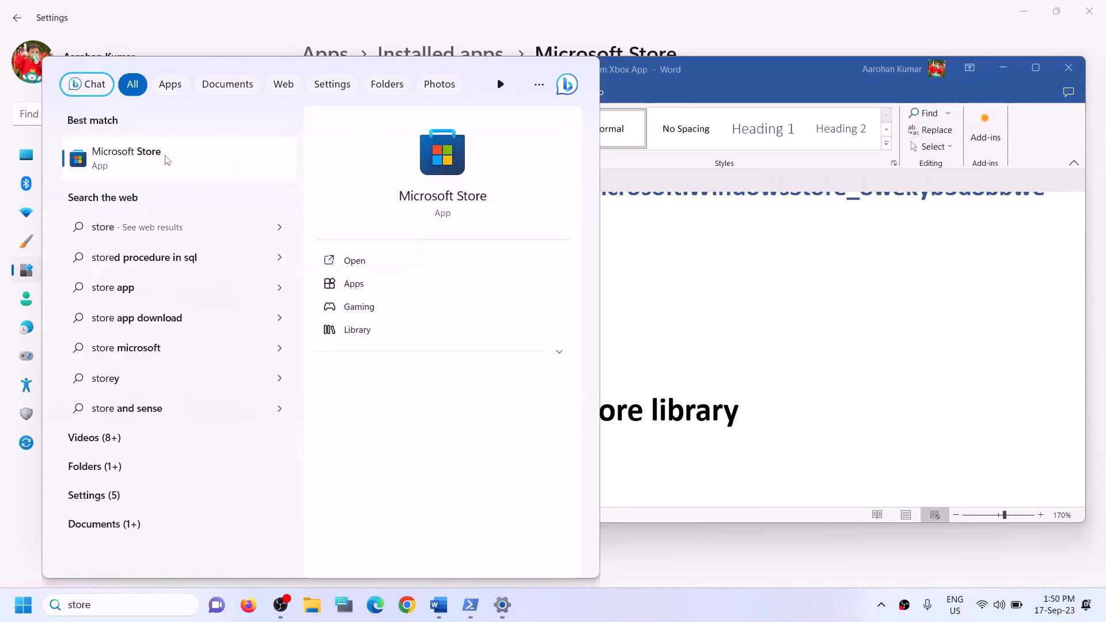
click(425, 176)
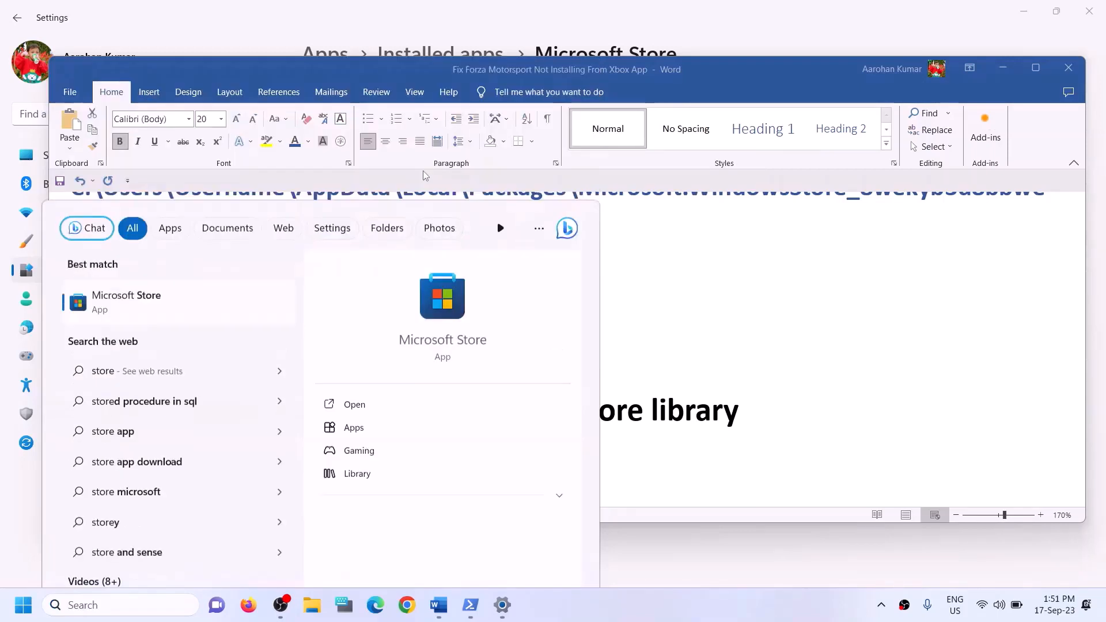
click(721, 12)
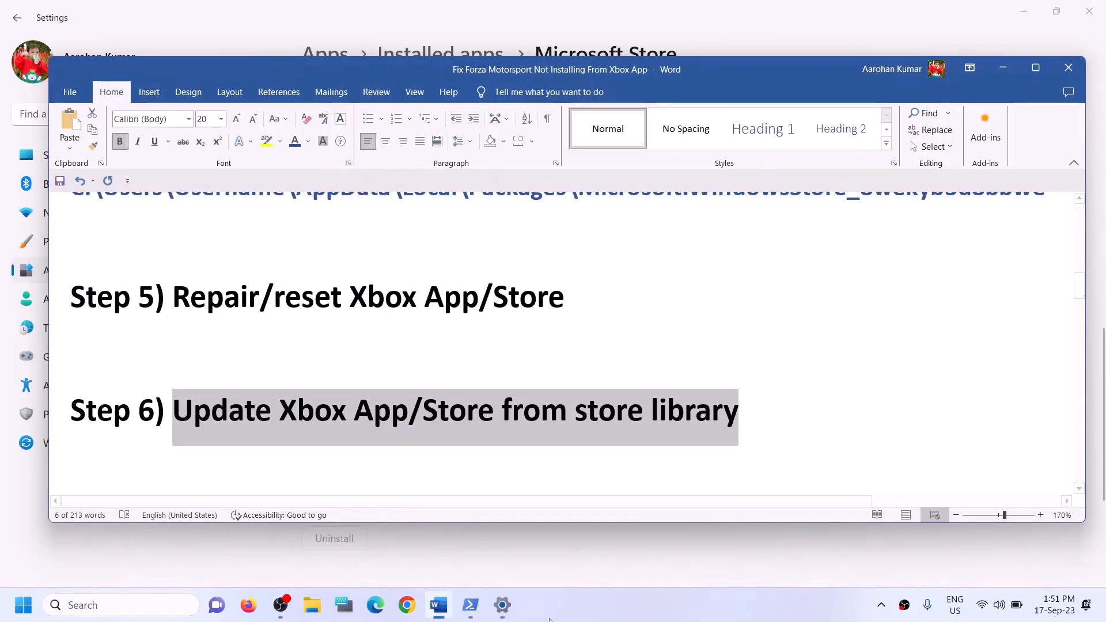
Step: Find and open Microsoft Store through Windows search, view the updates in its maximized Library, and close the store
click(90, 610)
text(st)
key(Return)
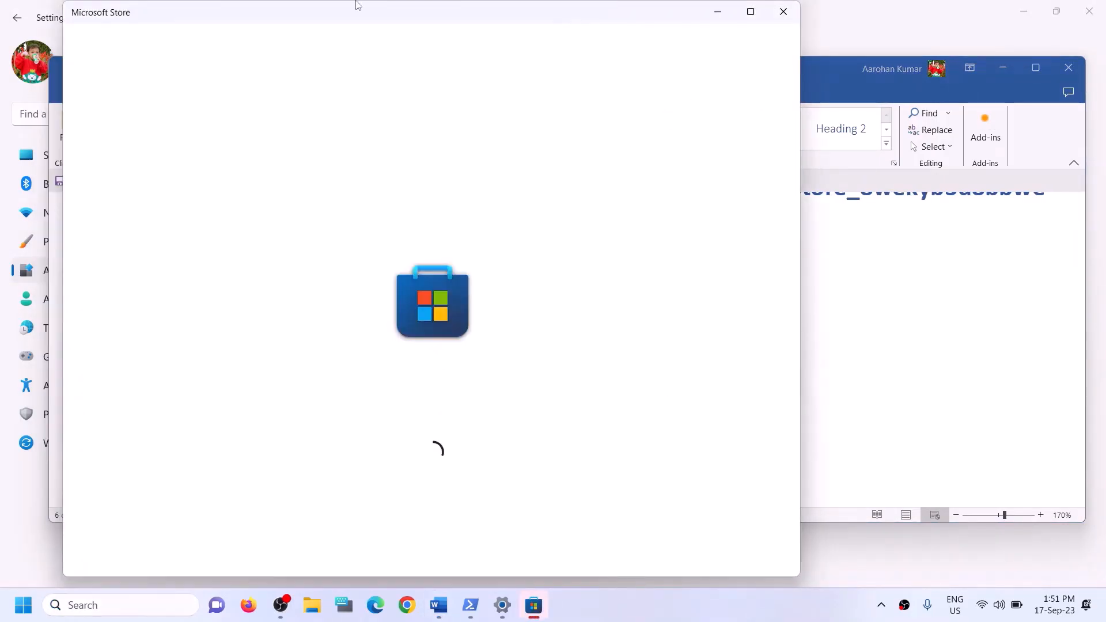
click(751, 11)
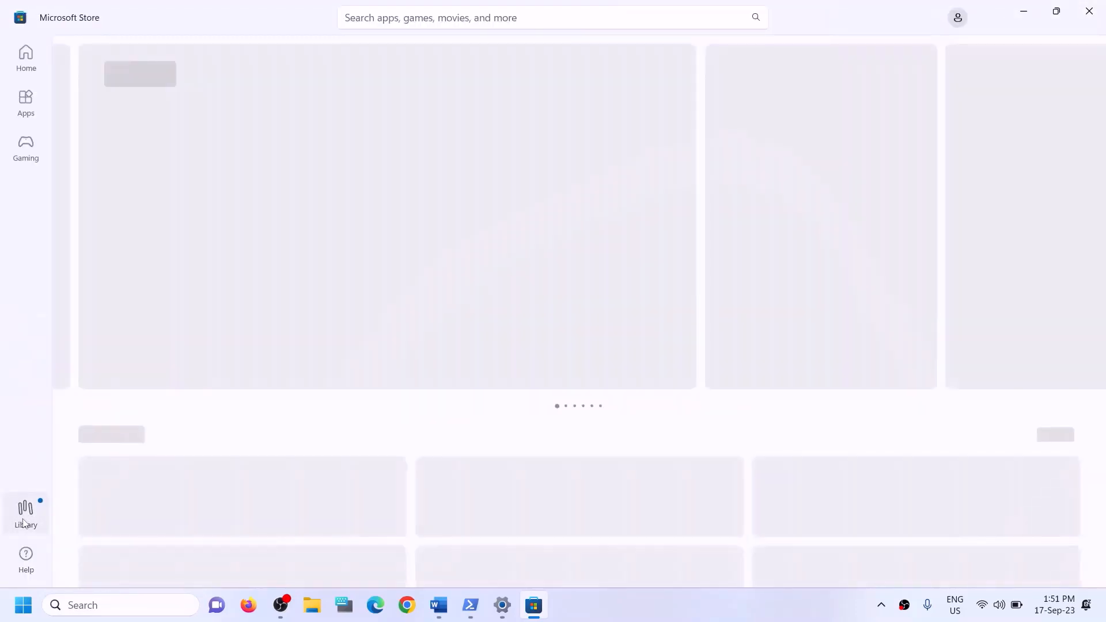
click(23, 523)
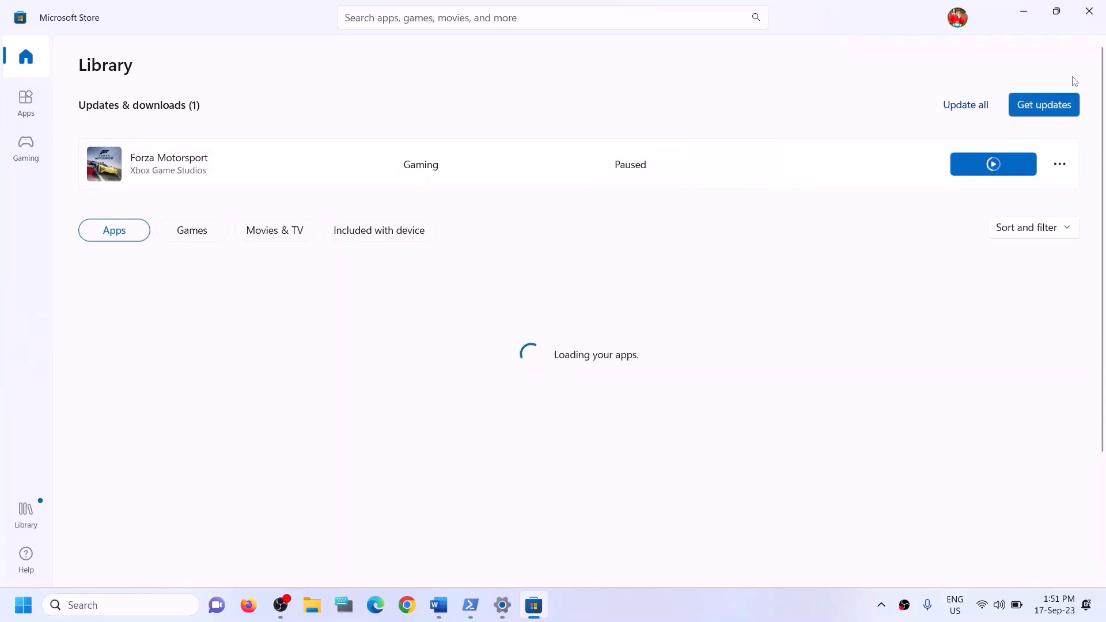
click(1089, 17)
Step: Copy the Xbox Identity Provider link under Step 7 of the Word document and open it in Chrome
scroll(402, 395, down, 3)
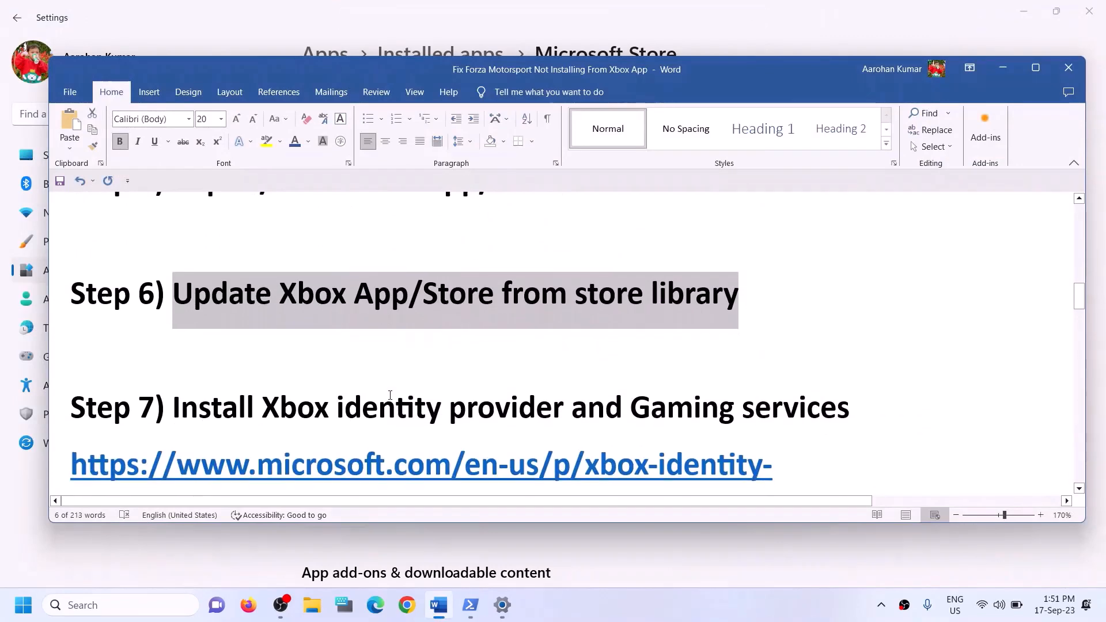
scroll(387, 395, up, 1)
scroll(390, 397, down, 1)
scroll(389, 397, down, 1)
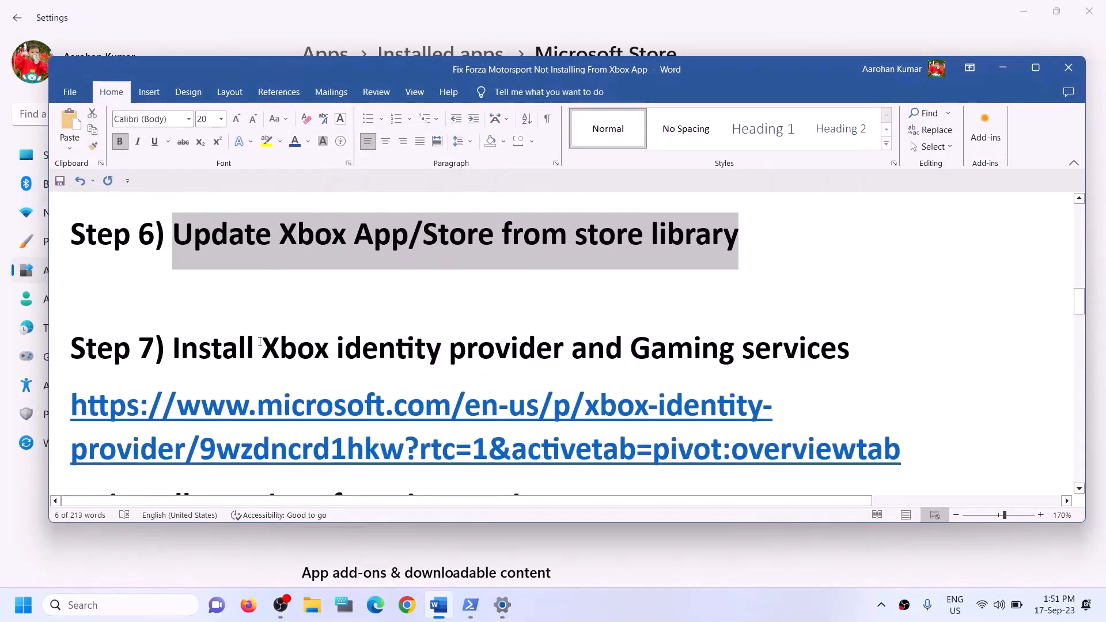
drag(259, 342, 850, 348)
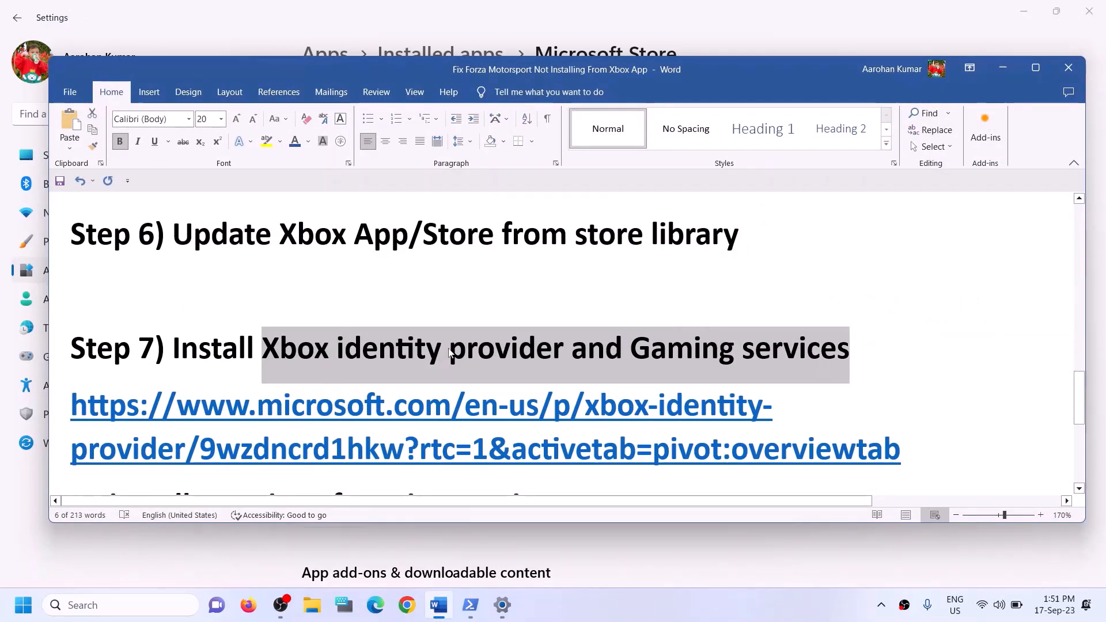
scroll(450, 352, down, 1)
triple_click(917, 392)
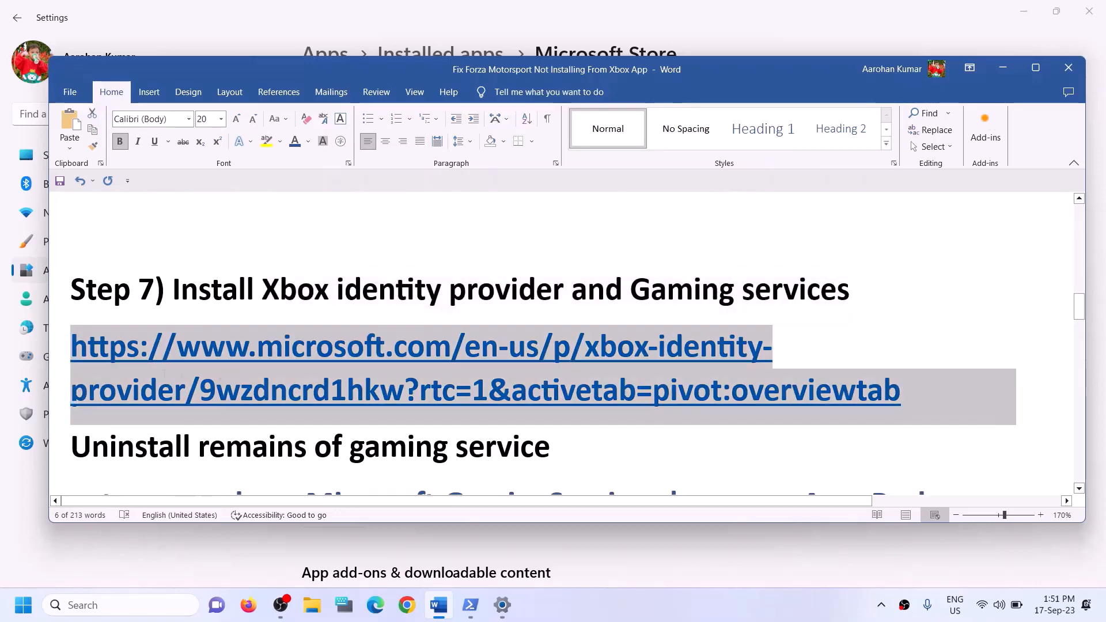
click(408, 617)
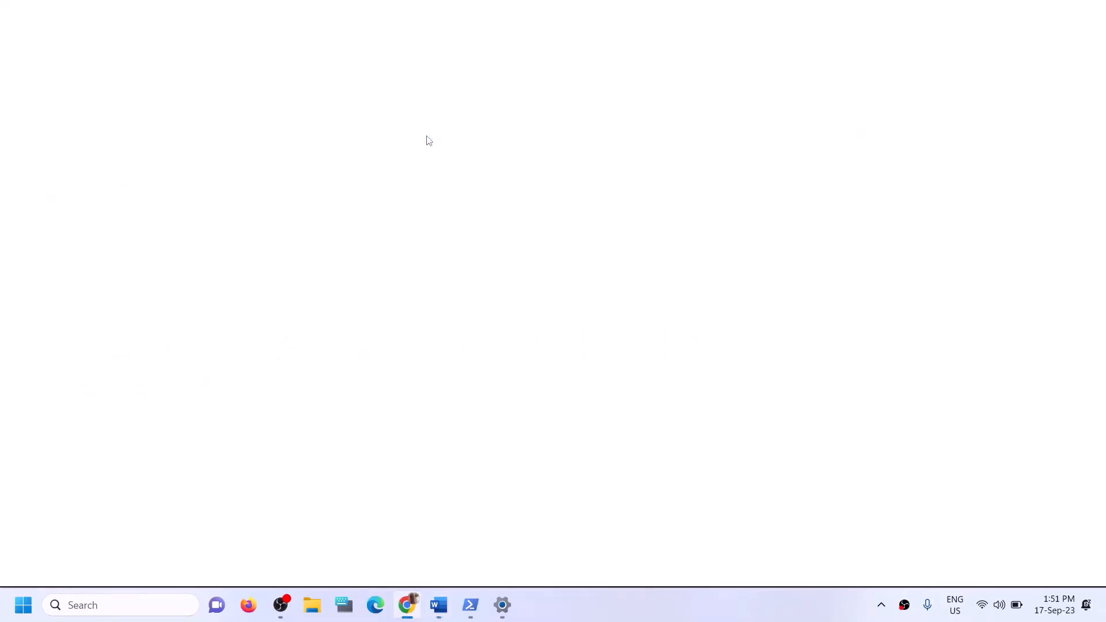
text(https://www.microsoft.com/en-us/p/xbox-identity-provider/9wzdncrd1hkw?rtc=1&activetab=pivot:overviewtab)
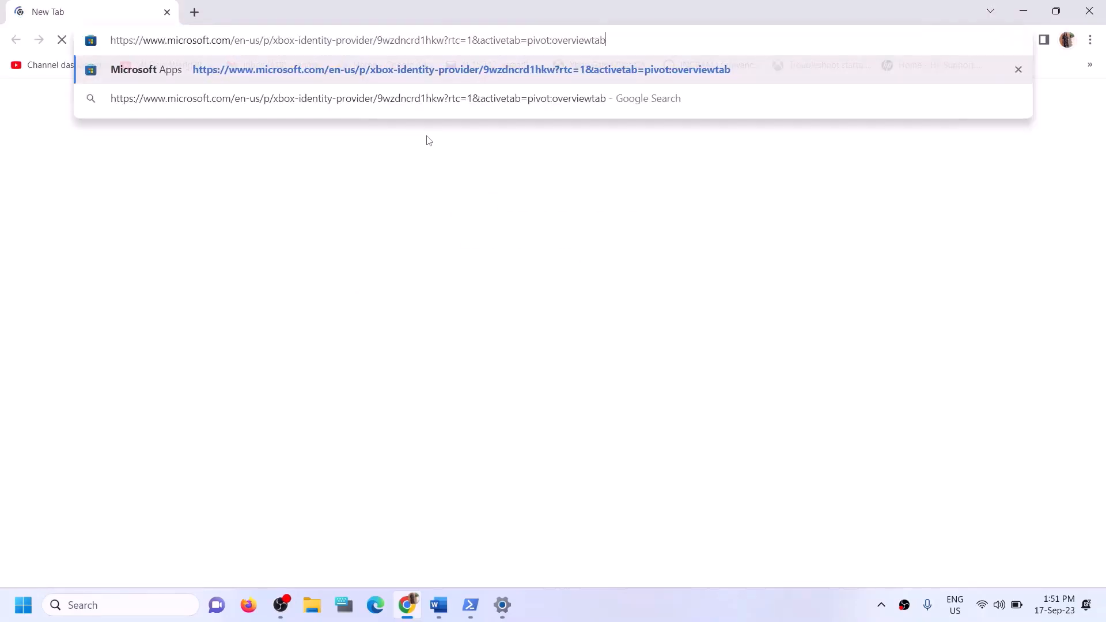
key(Return)
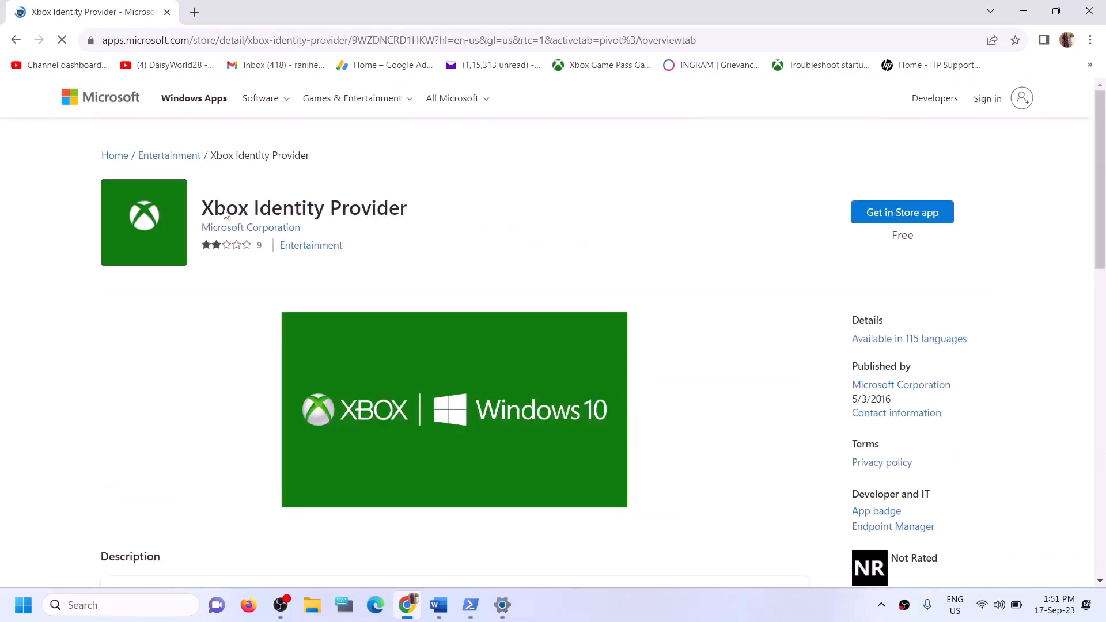
Step: Open the Xbox Identity Provider listing in the Microsoft Store app from its web page, and close the Store window
drag(226, 210, 355, 223)
click(873, 214)
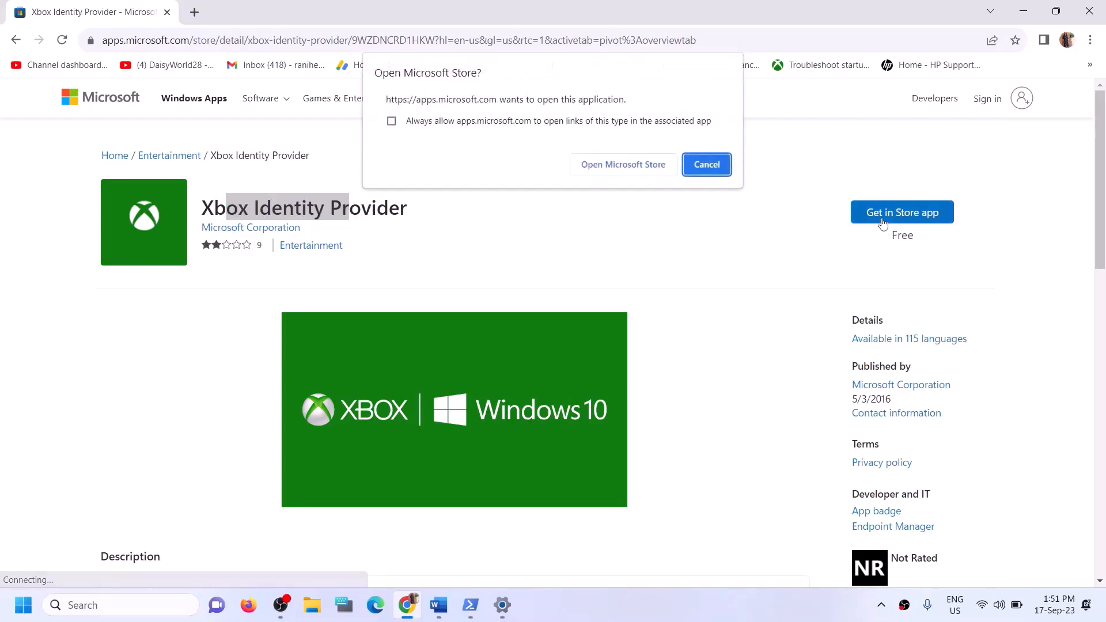
click(602, 167)
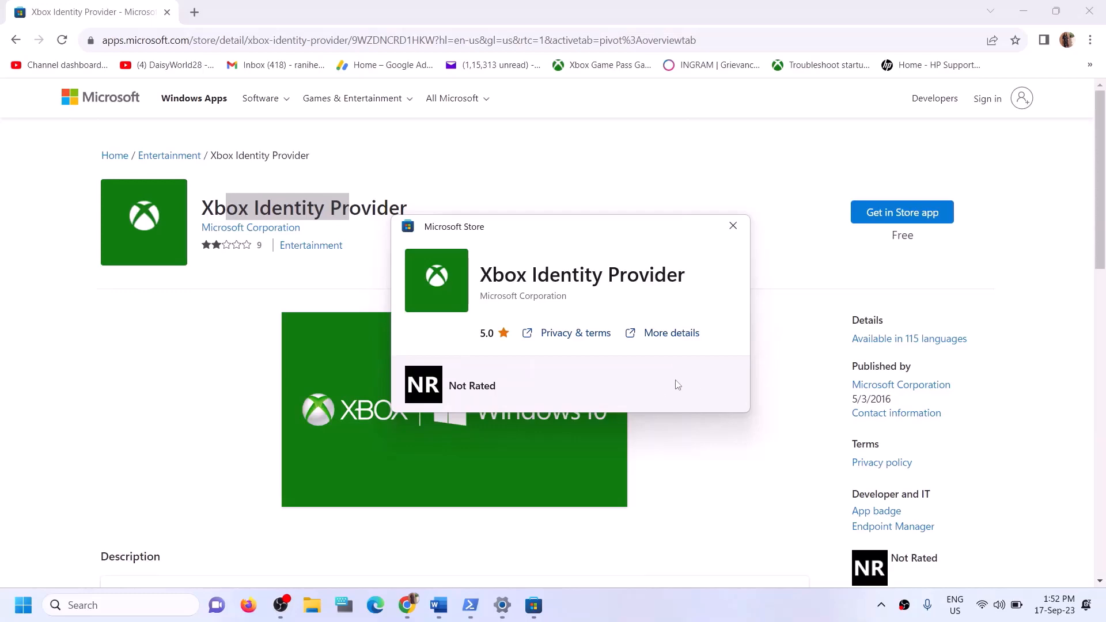
click(733, 225)
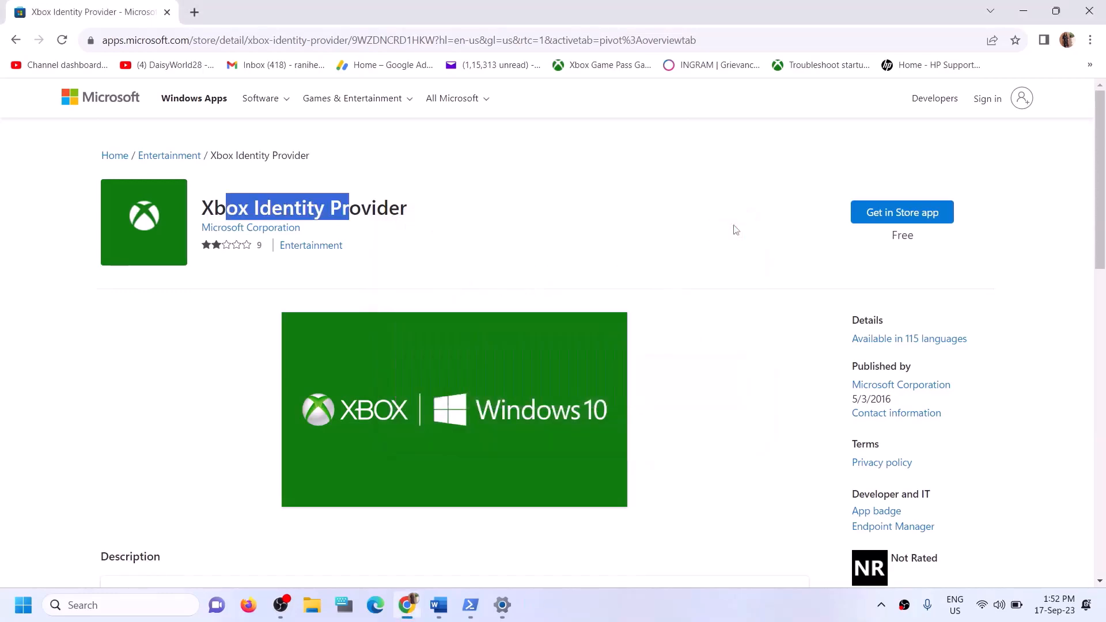
Step: Return to the Word document and copy the PowerShell command under "Uninstall remains of gaming service"
click(451, 614)
scroll(425, 463, down, 1)
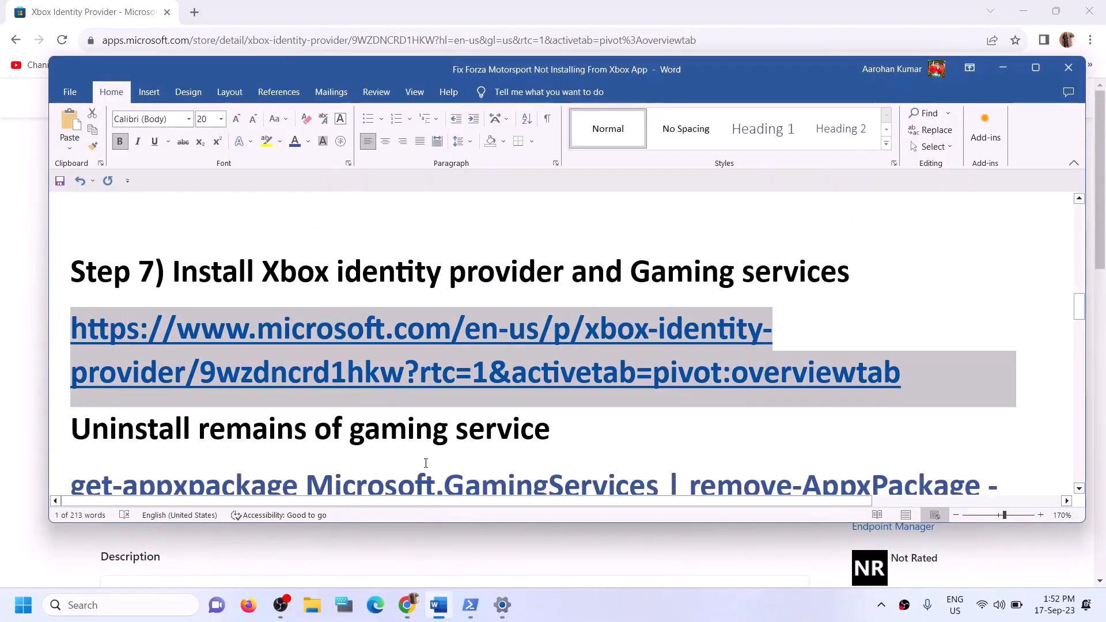
scroll(425, 463, down, 2)
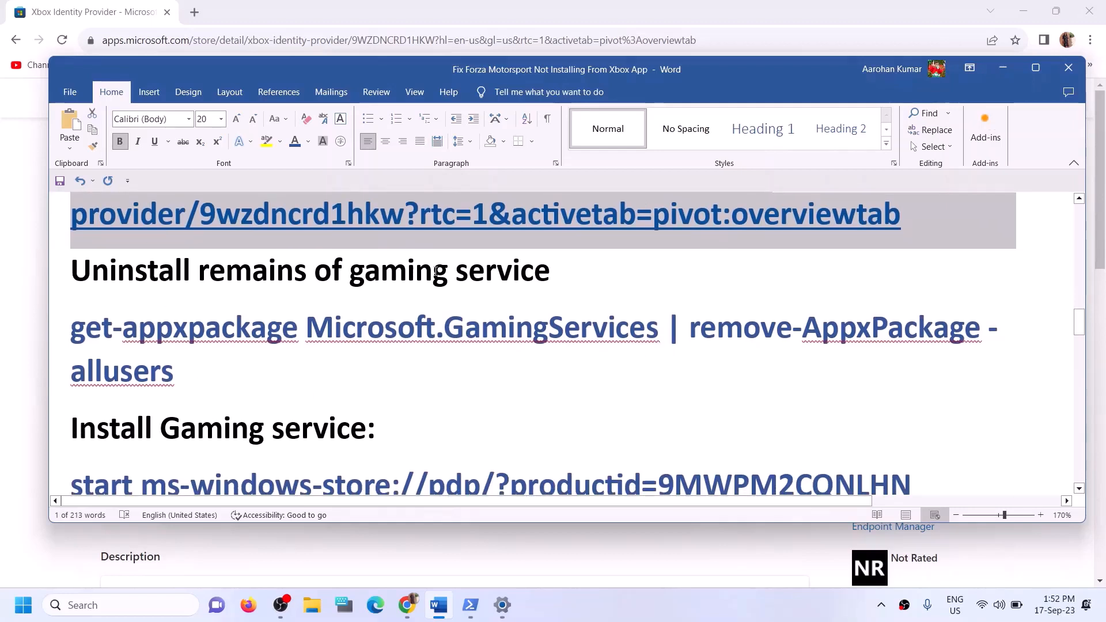
triple_click(94, 354)
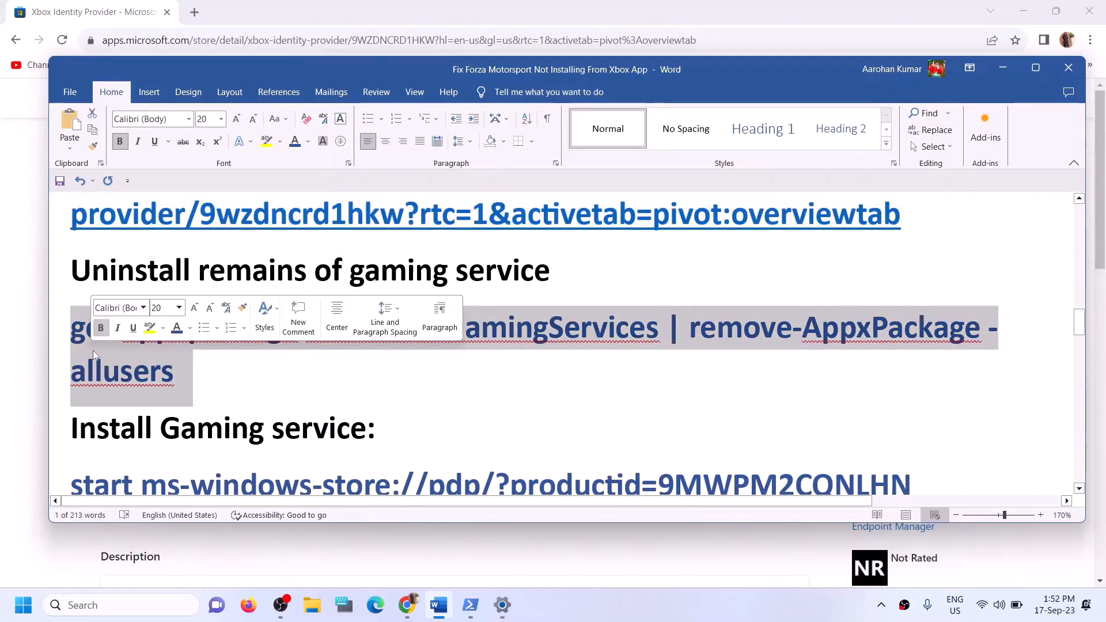
right_click(94, 354)
click(129, 399)
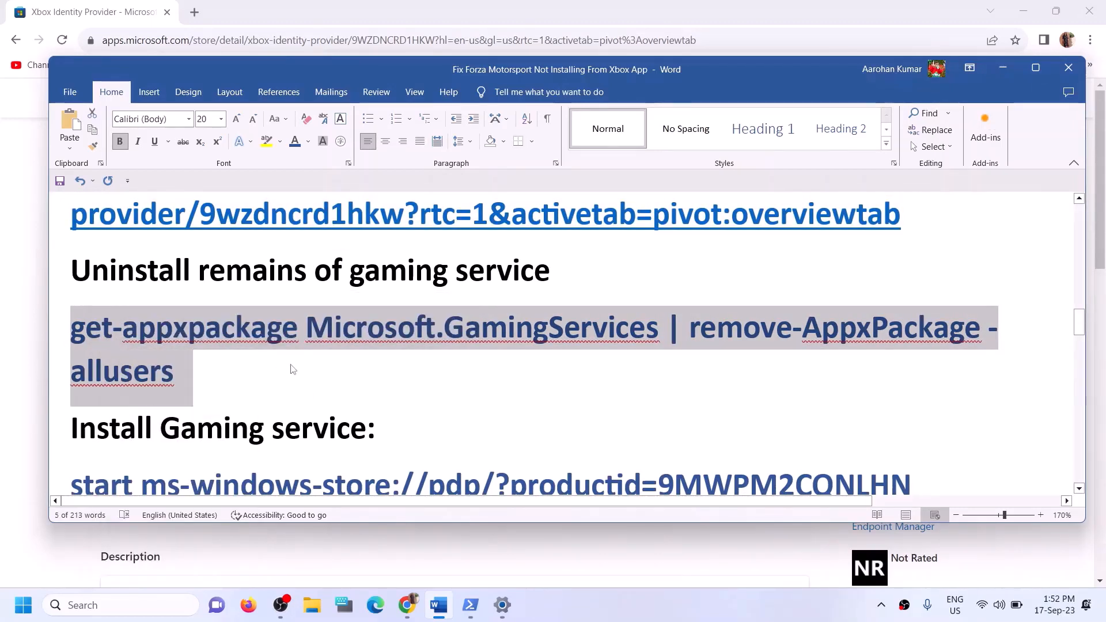
Step: Open Windows PowerShell as administrator and run "get-appxpackage Microsoft.GamingServices | remove-AppxPackage -allusers"
click(154, 603)
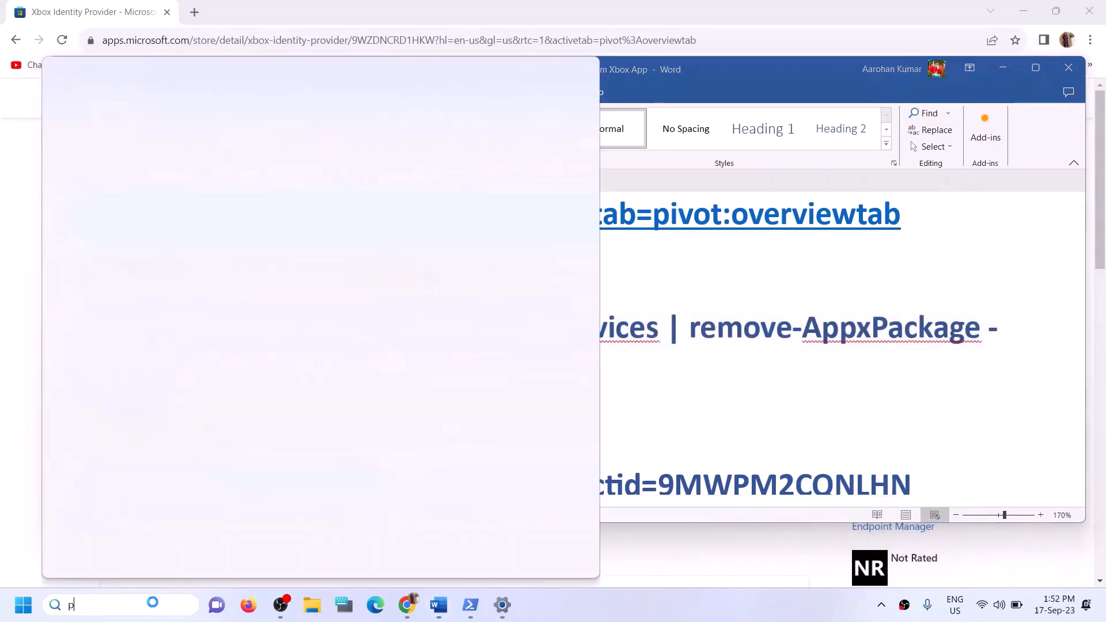
text(powershell)
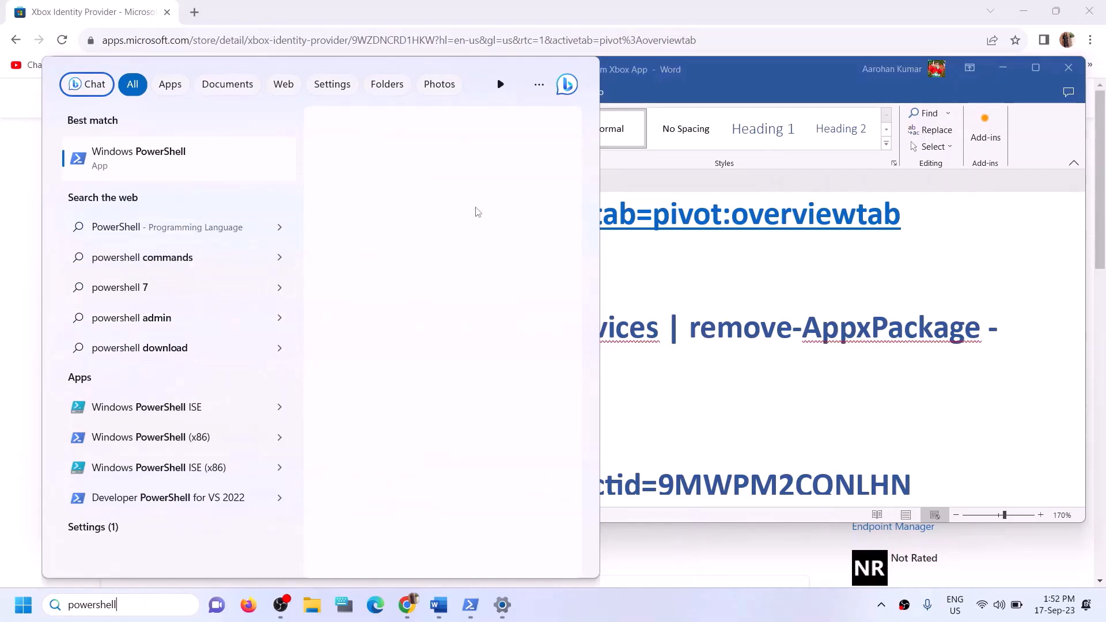
right_click(211, 163)
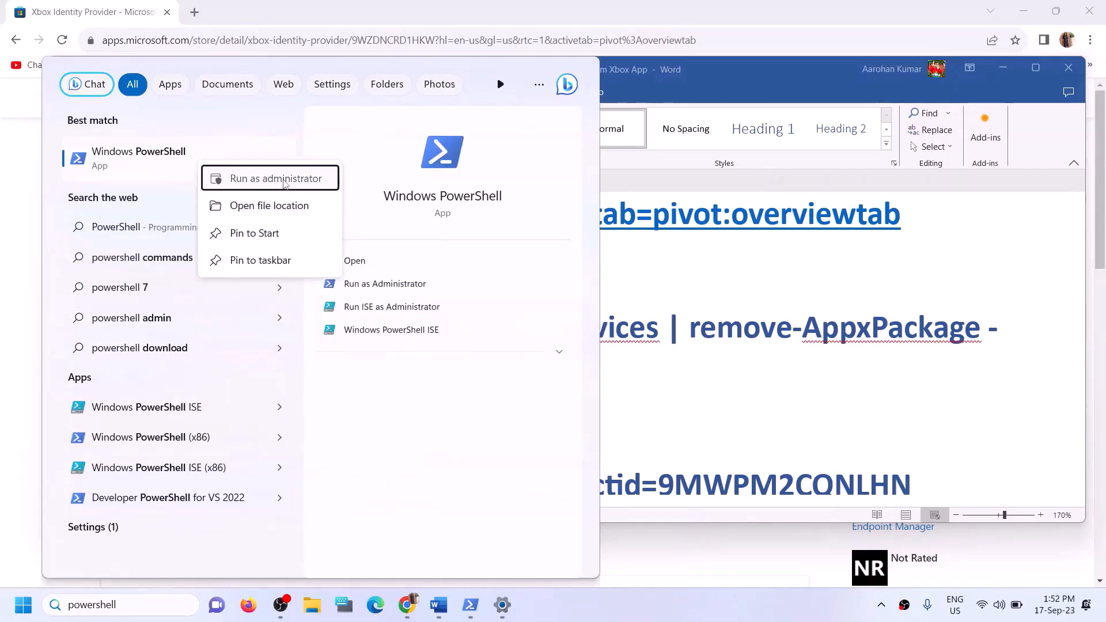
click(271, 180)
click(460, 414)
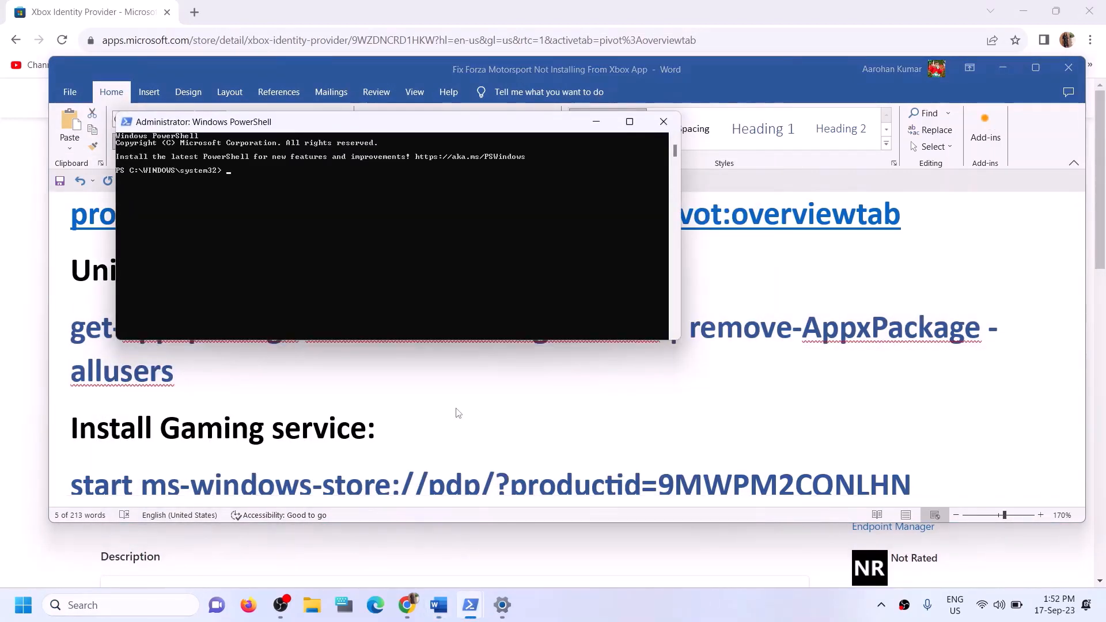
key(ctrl+v)
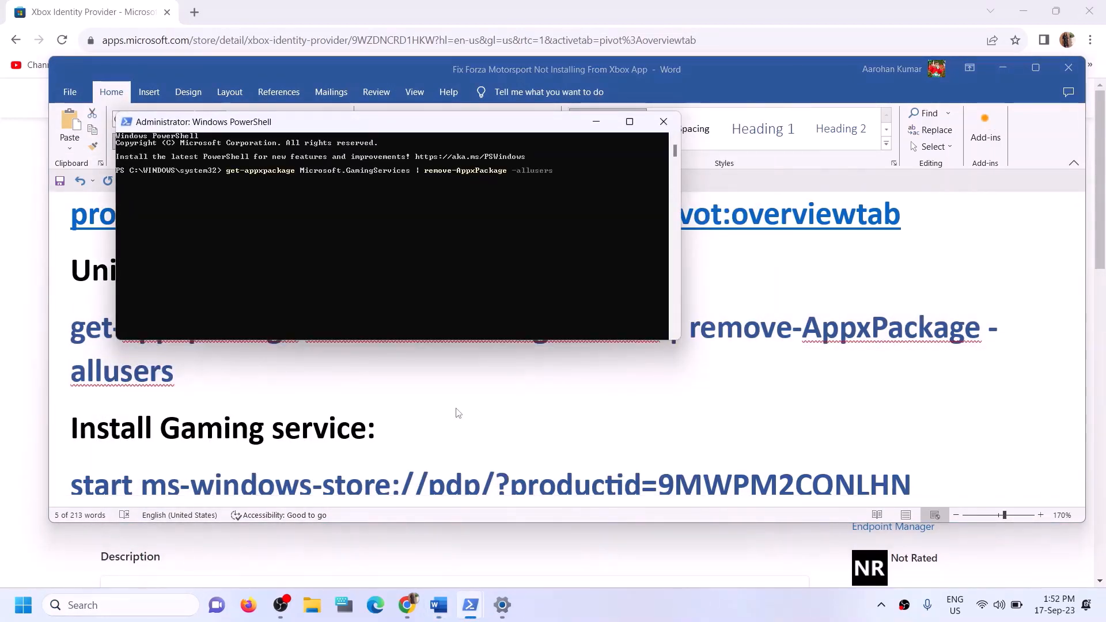
key(Return)
Step: Copy "start ms-windows-store://pdp/?productid=9MWPM2CQNLHN" from the Word document's "Install Gaming service" section and run it in PowerShell
click(232, 393)
scroll(291, 391, down, 2)
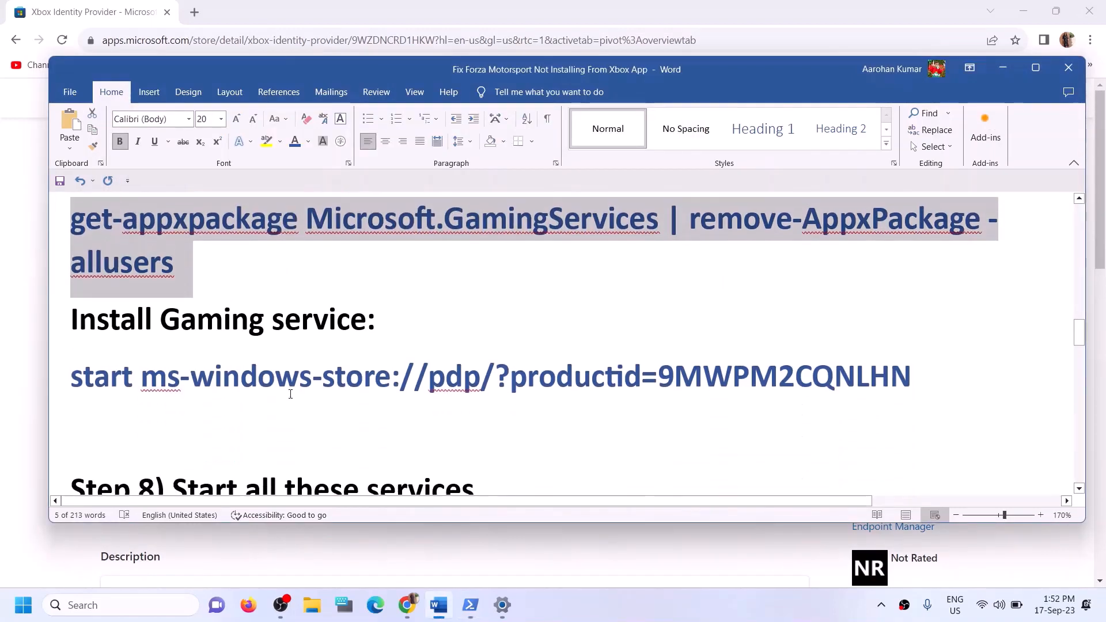
drag(916, 359, 100, 368)
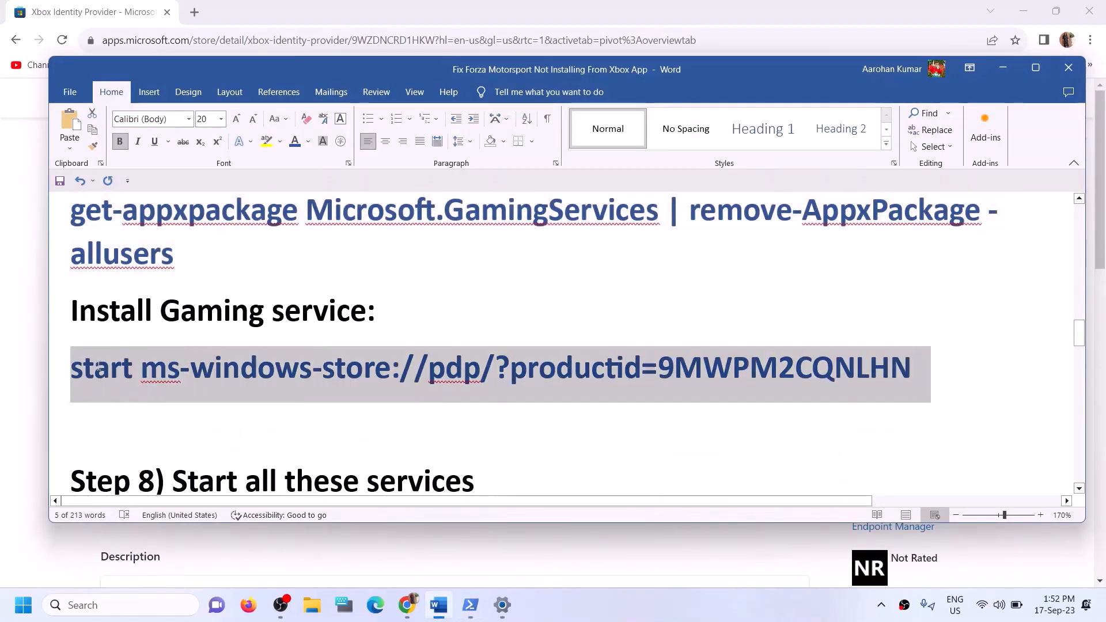
key(ctrl+c)
key(alt+Tab)
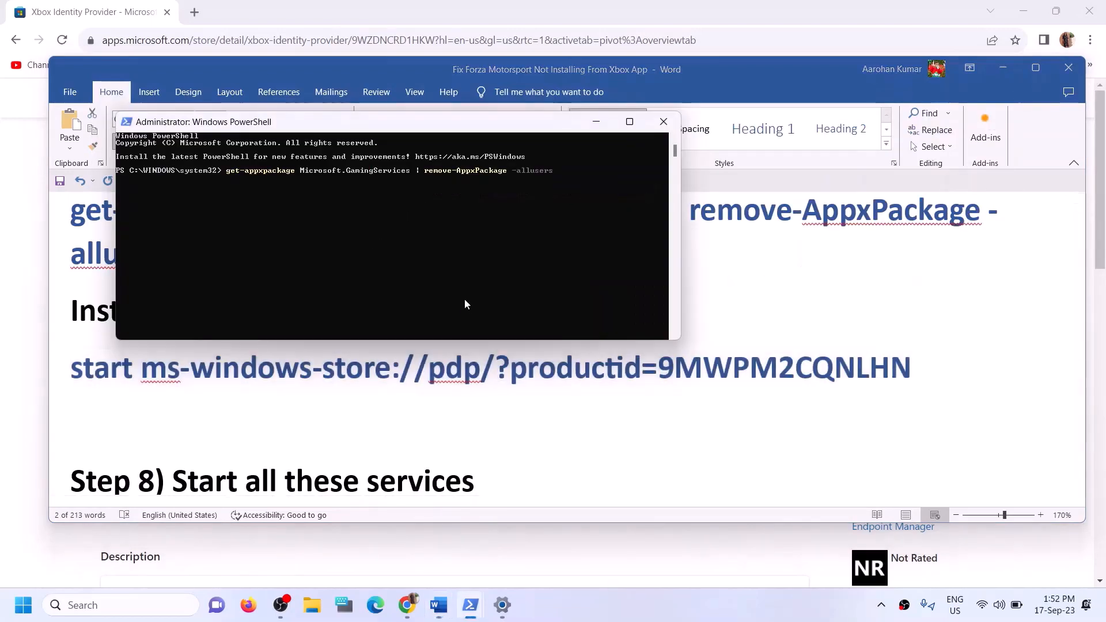
right_click(391, 247)
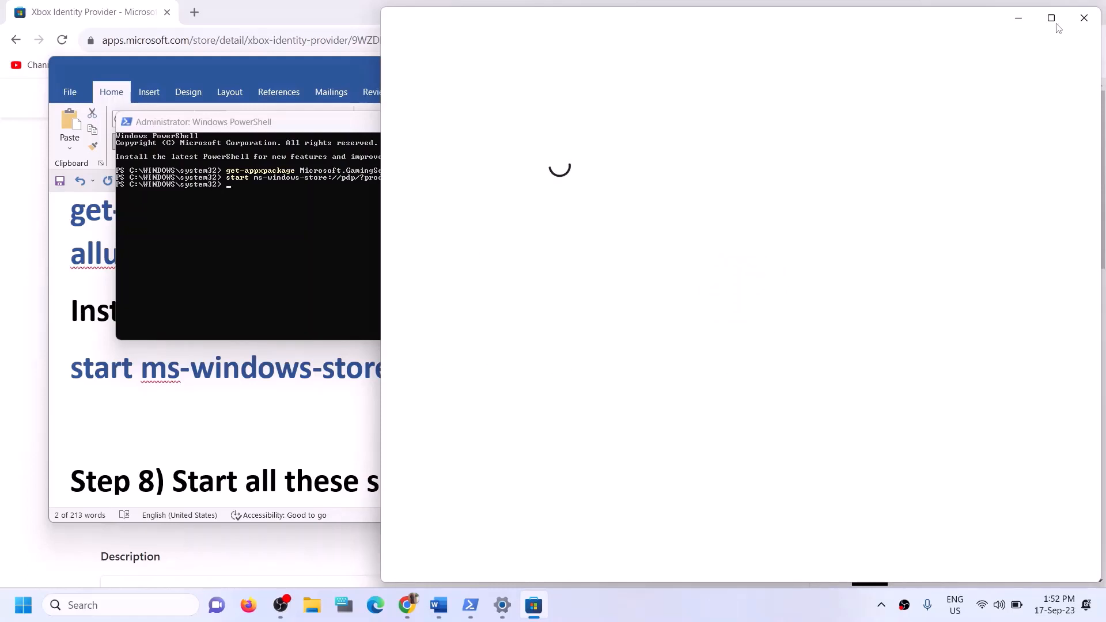
Step: Maximize the Microsoft Store window, install Gaming Services, and allow the installer to make changes to the device
click(1057, 23)
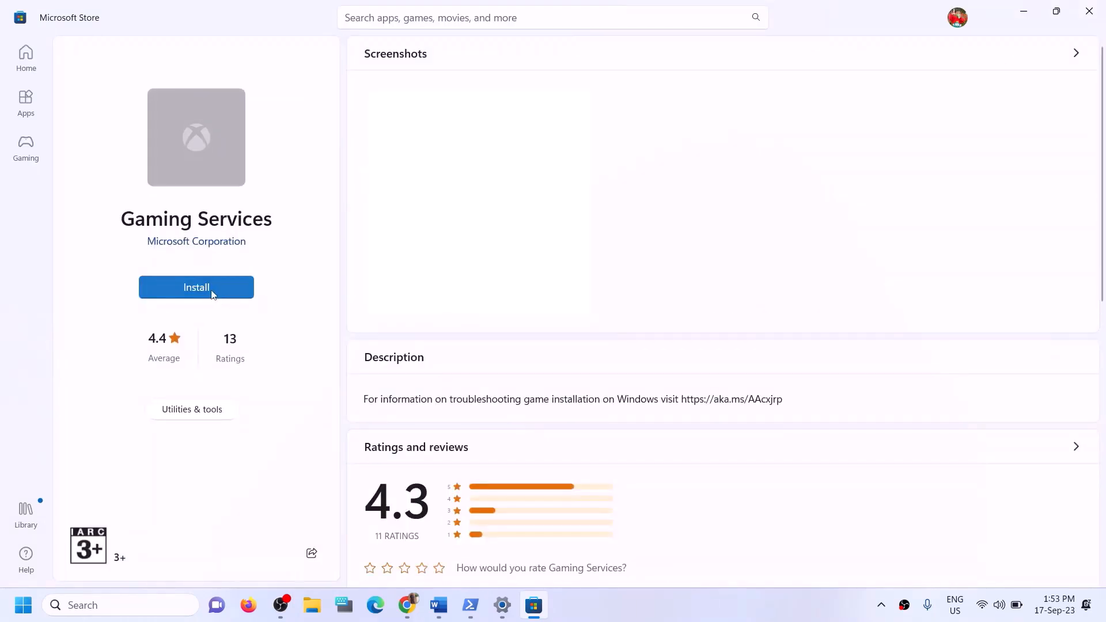
click(212, 294)
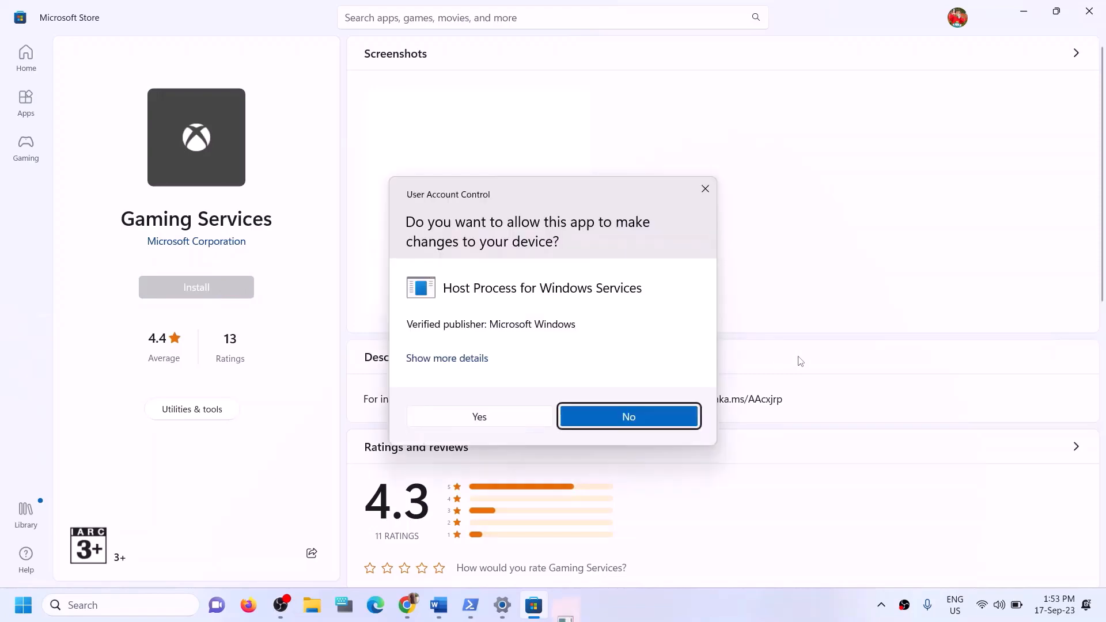
click(476, 421)
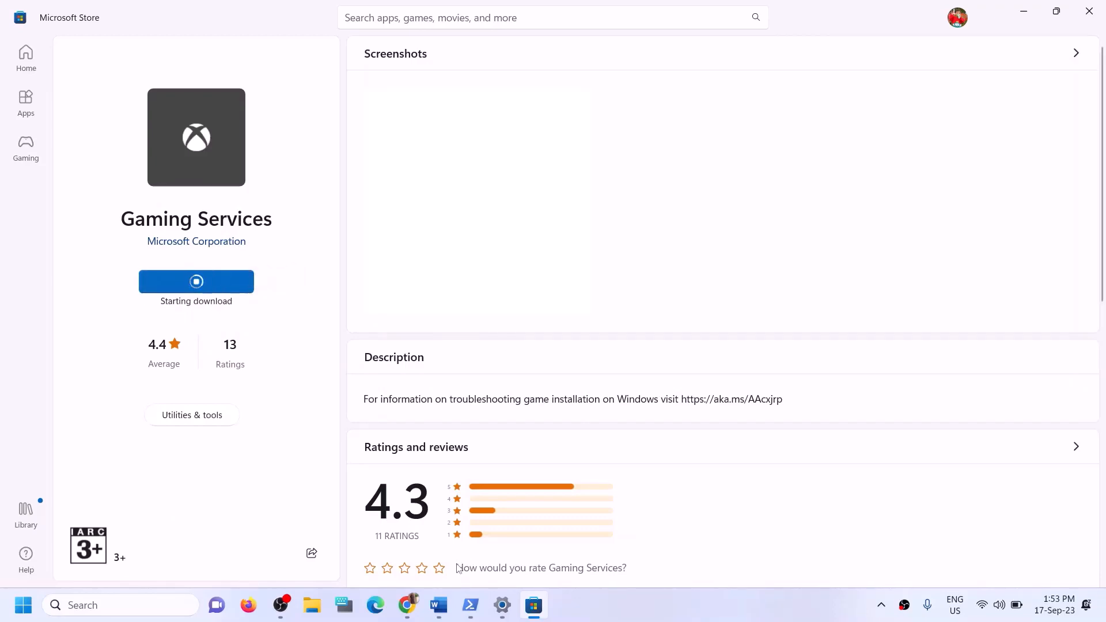
Step: Go to "Step 8) Start all these services" in the Word document, and search Windows for "services" to launch the Services app
click(438, 605)
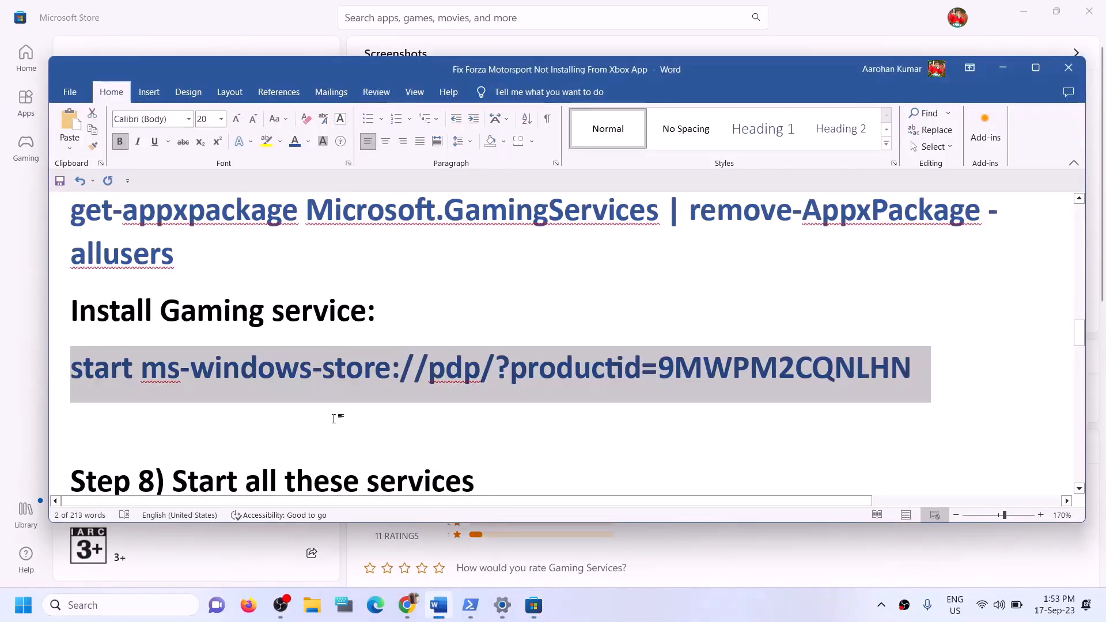
scroll(335, 419, down, 5)
scroll(163, 243, up, 1)
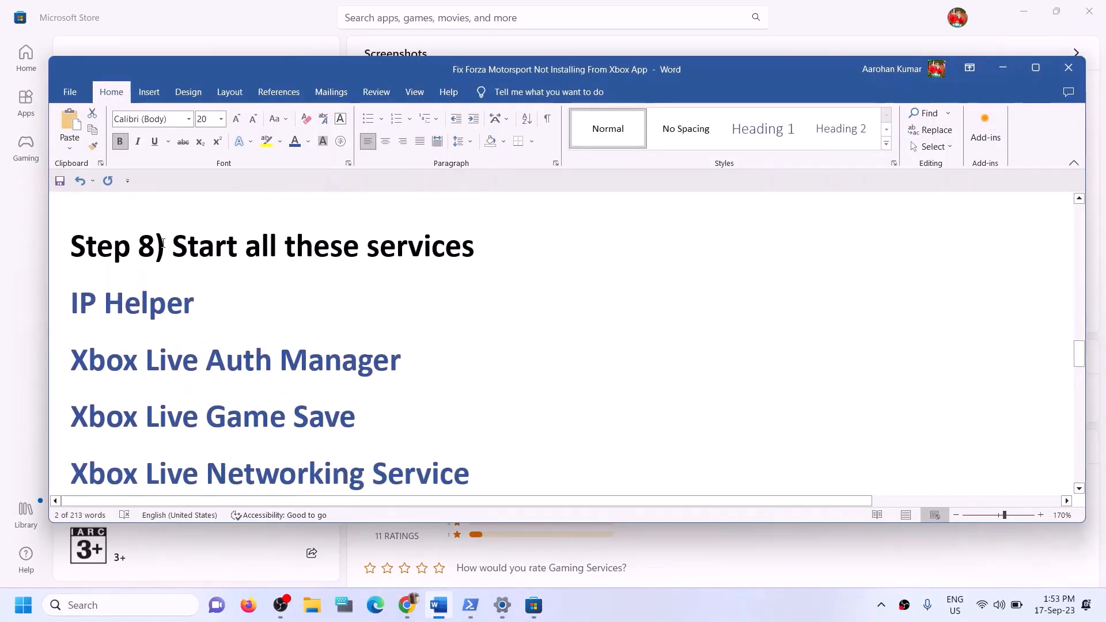
drag(163, 242, 568, 259)
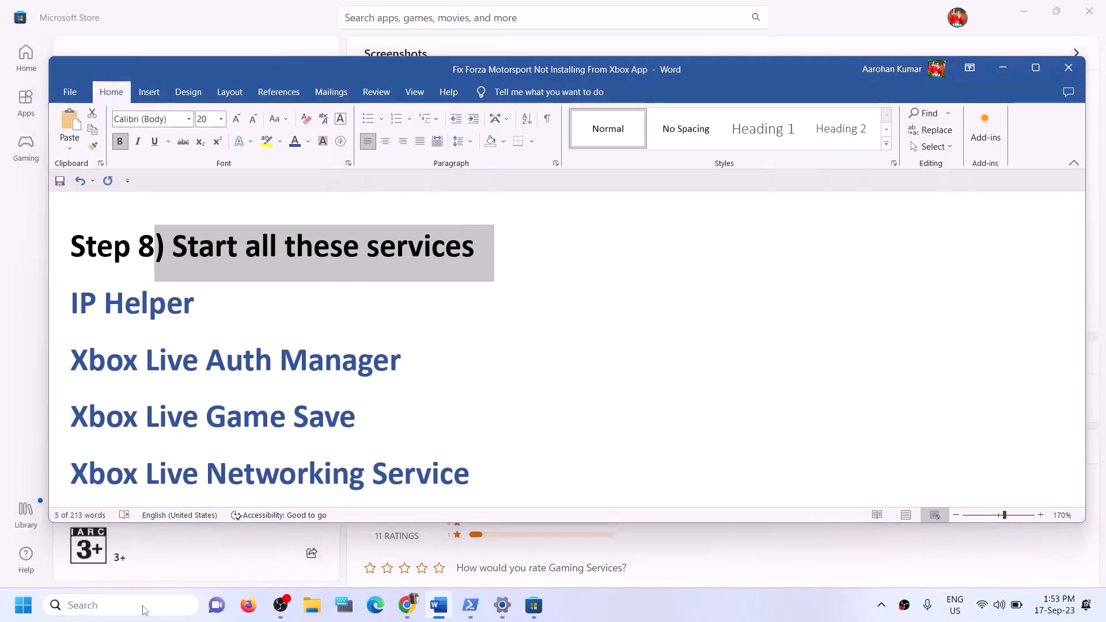
click(145, 610)
text(servi)
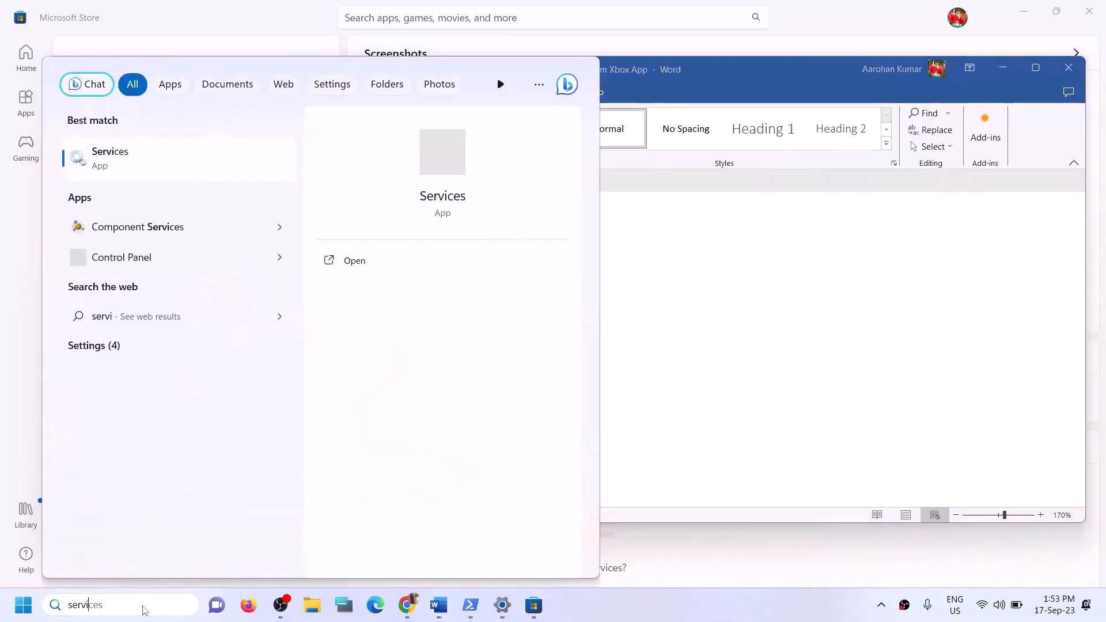
text(ces)
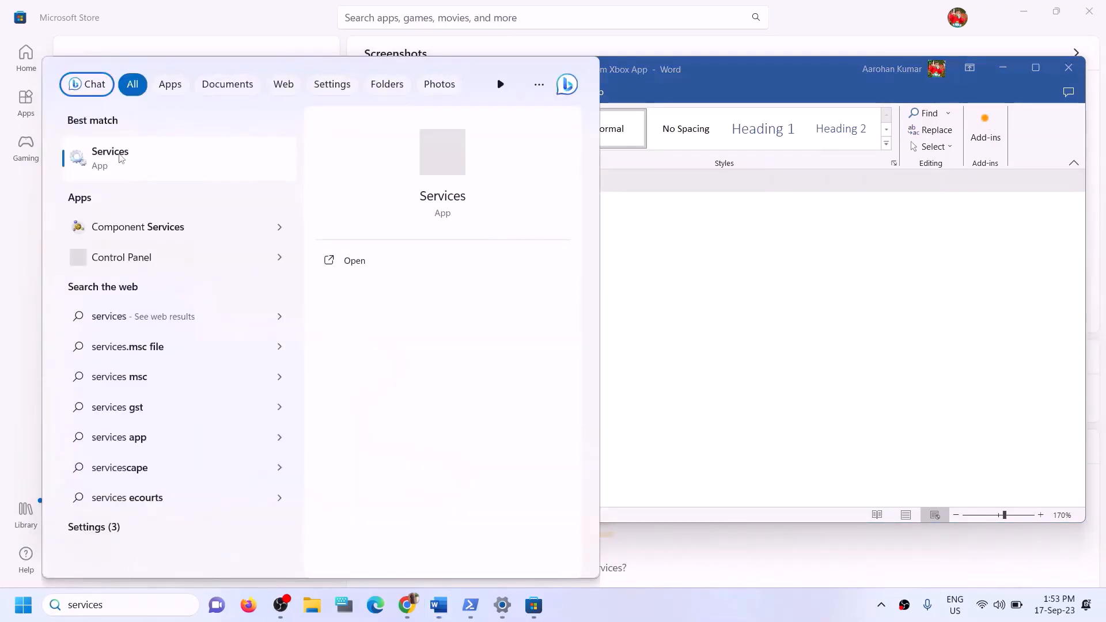
click(110, 157)
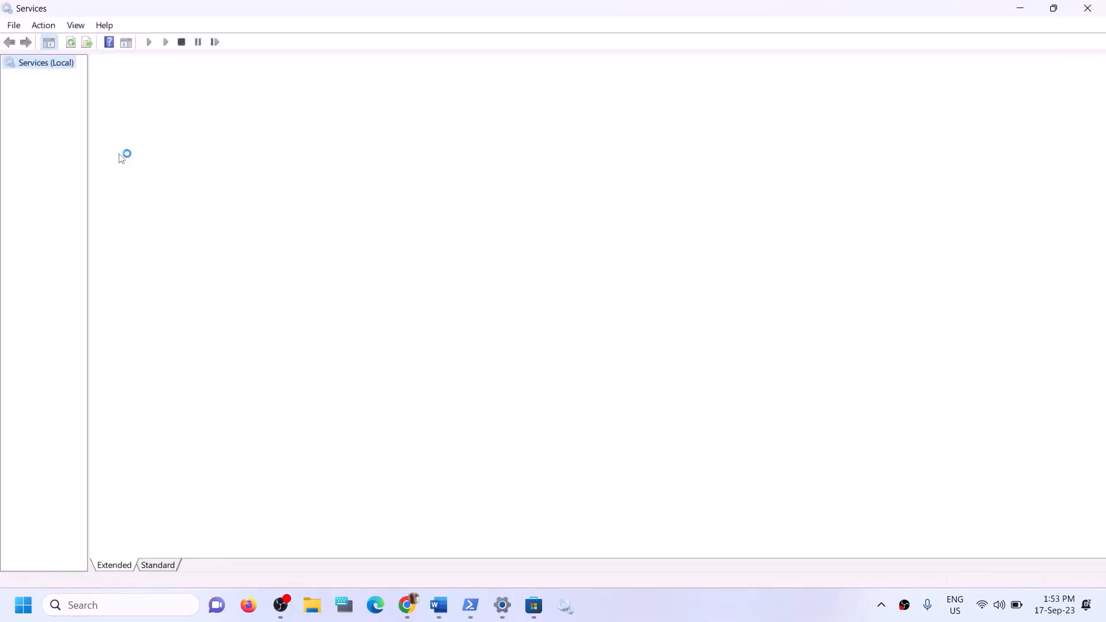
Step: Find the IP Helper service, set its startup type to Automatic, and apply the change
click(347, 374)
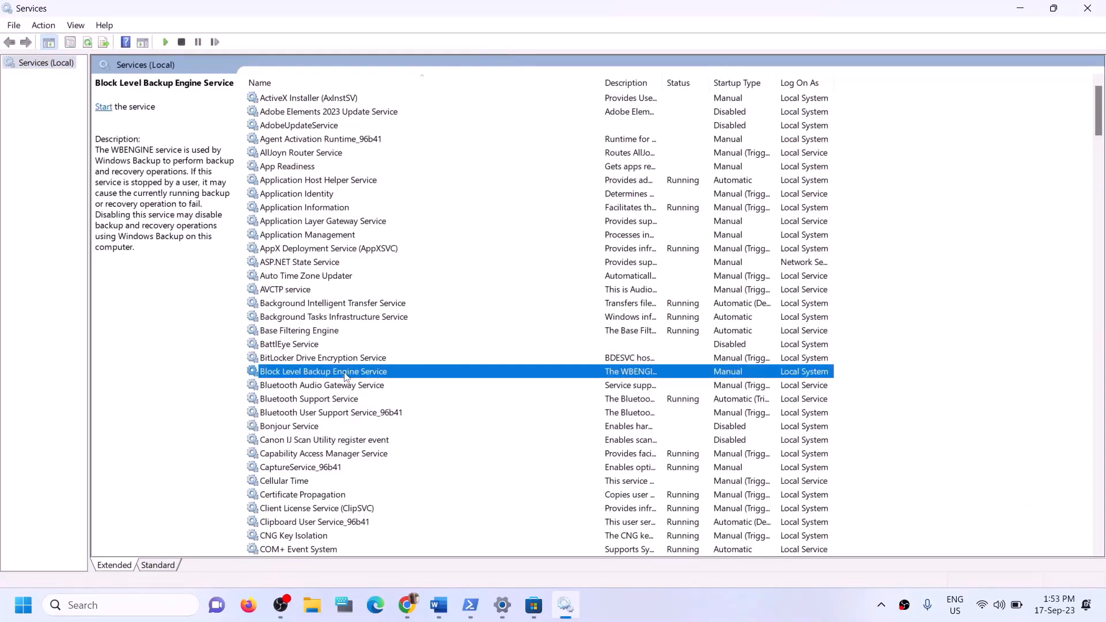
key(i)
click(292, 322)
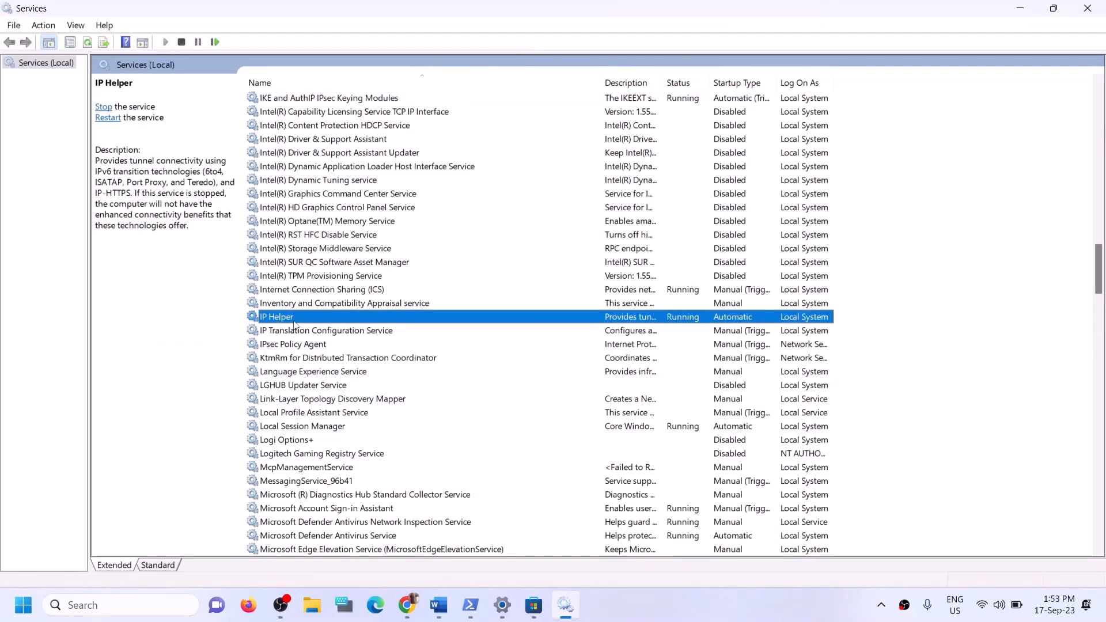
double_click(293, 322)
click(518, 284)
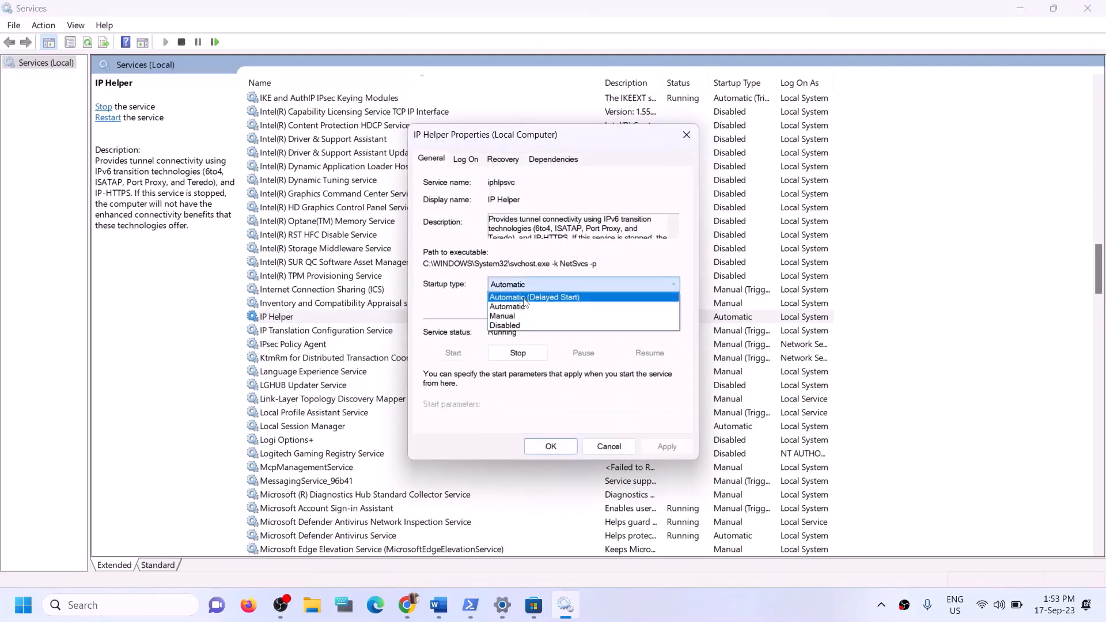
click(517, 316)
click(576, 284)
click(507, 305)
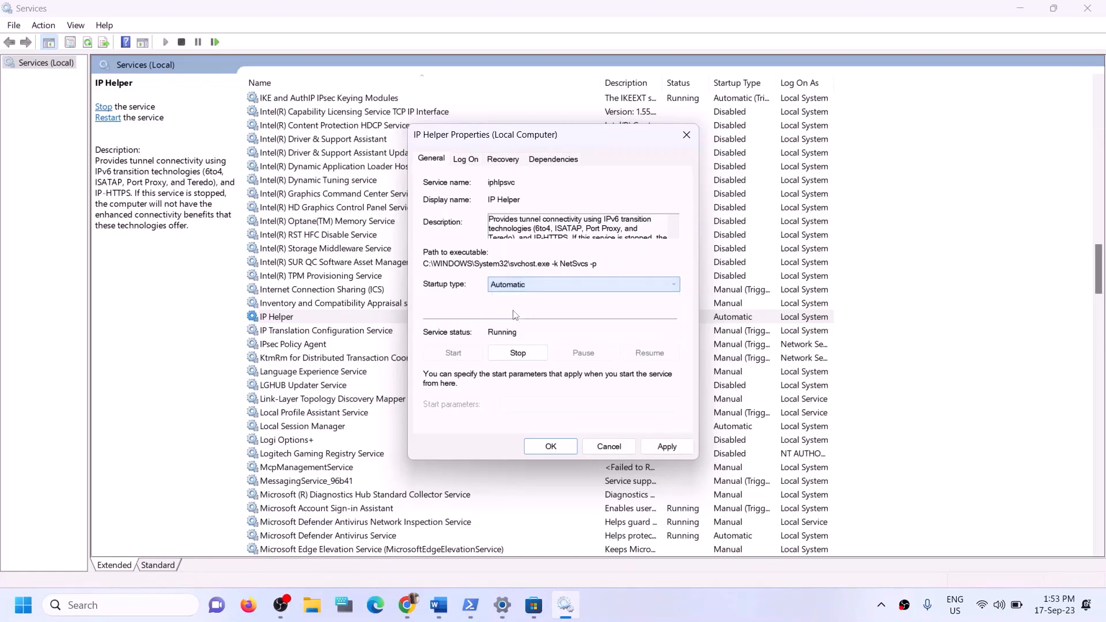
click(656, 447)
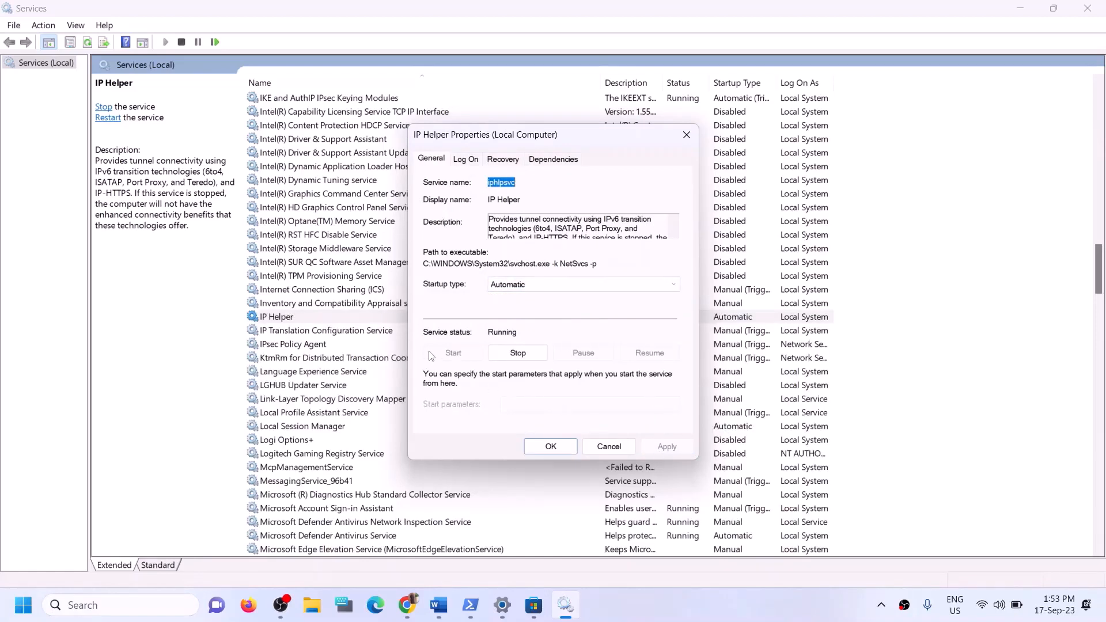
click(542, 445)
Step: Find the Xbox Accessory Management Service, set its startup type to Automatic, and apply the change
click(369, 443)
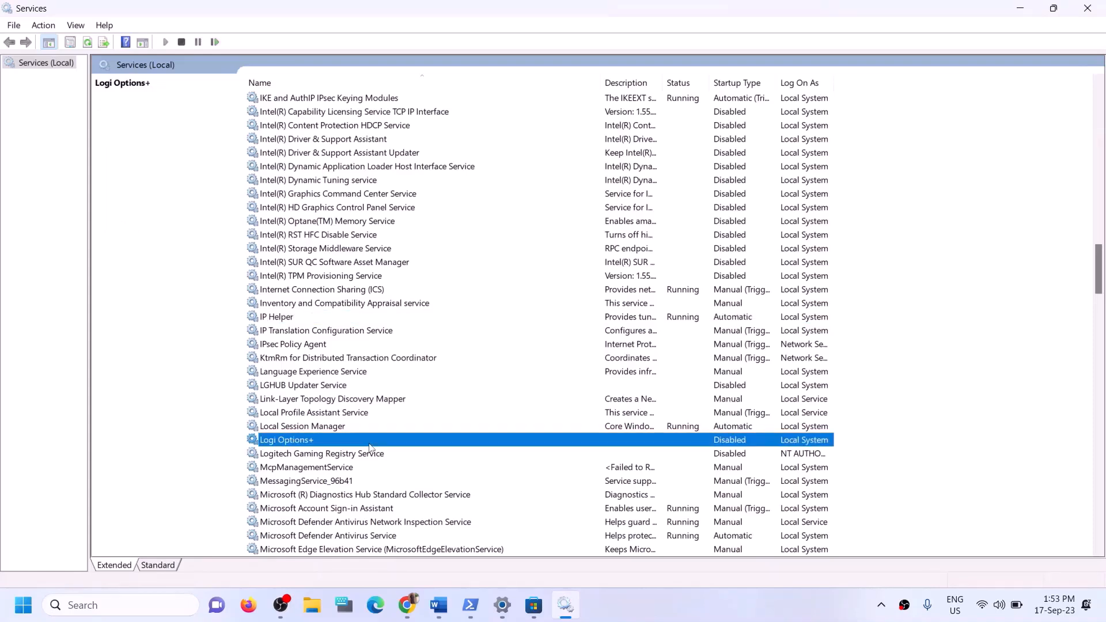
key(x)
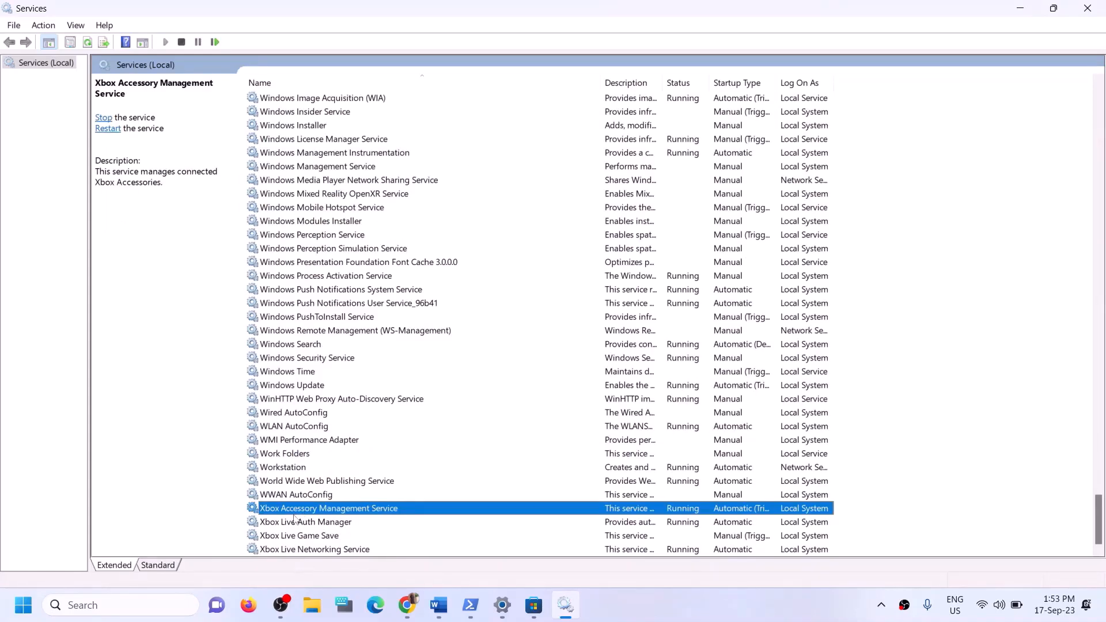
double_click(378, 510)
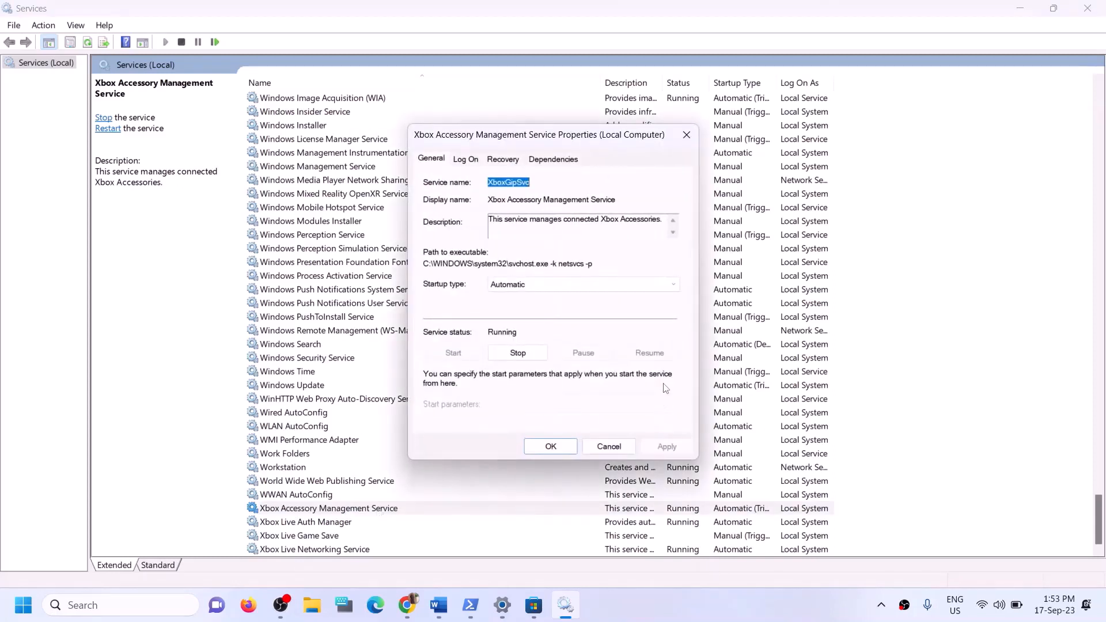
click(550, 285)
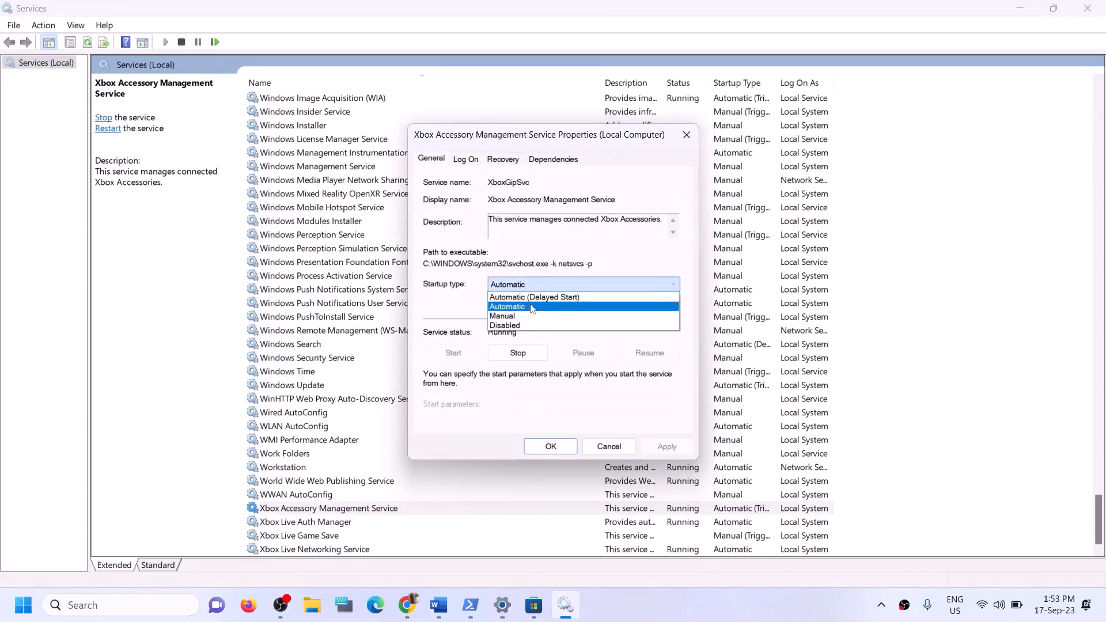
click(530, 297)
click(667, 448)
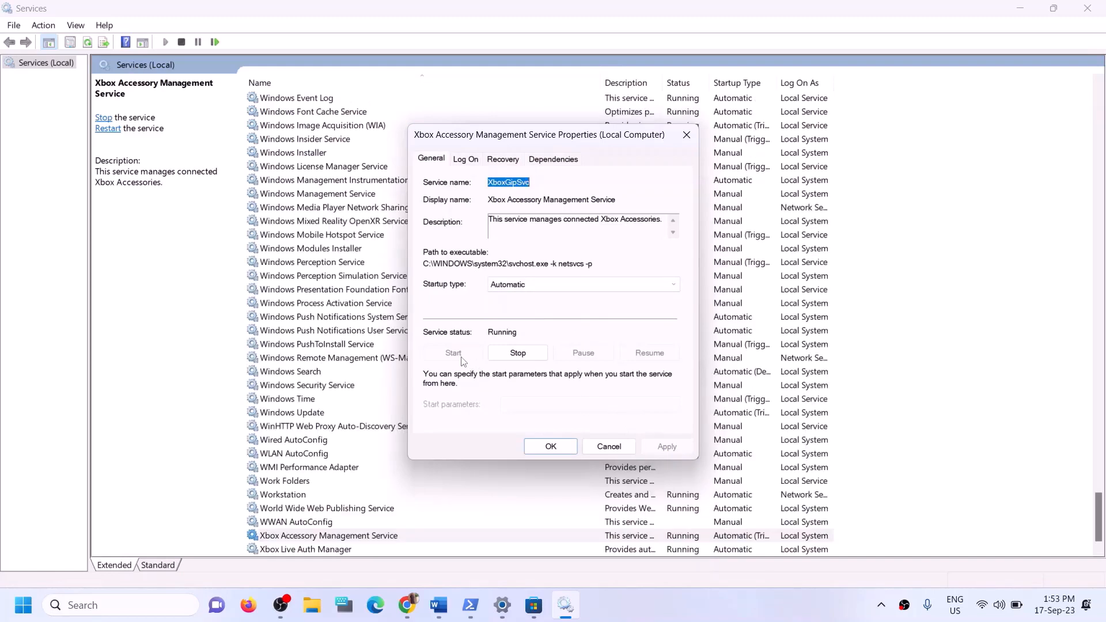
click(561, 446)
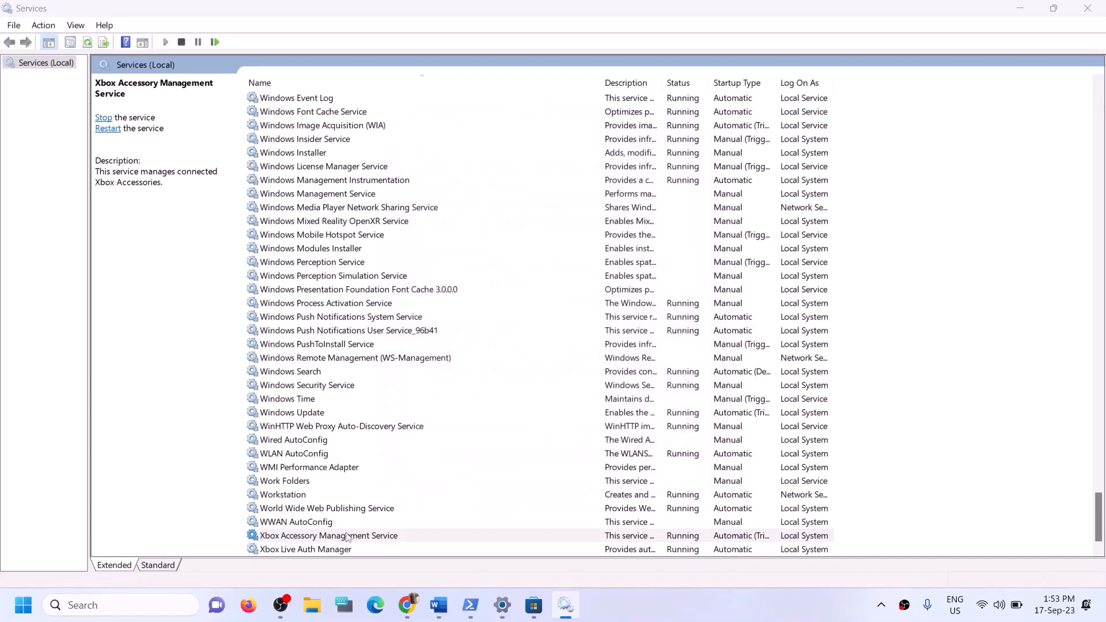
Step: Set the startup type of the Xbox Live Auth Manager service to Automatic and apply it
click(319, 533)
scroll(320, 529, down, 1)
click(324, 525)
double_click(324, 524)
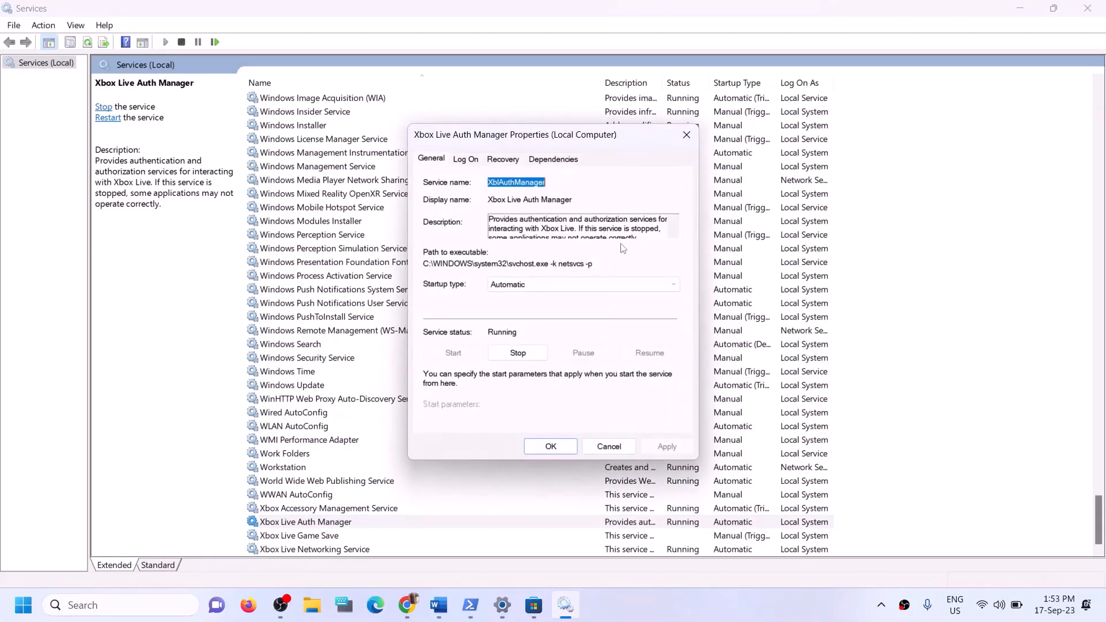
click(555, 287)
click(530, 297)
click(663, 447)
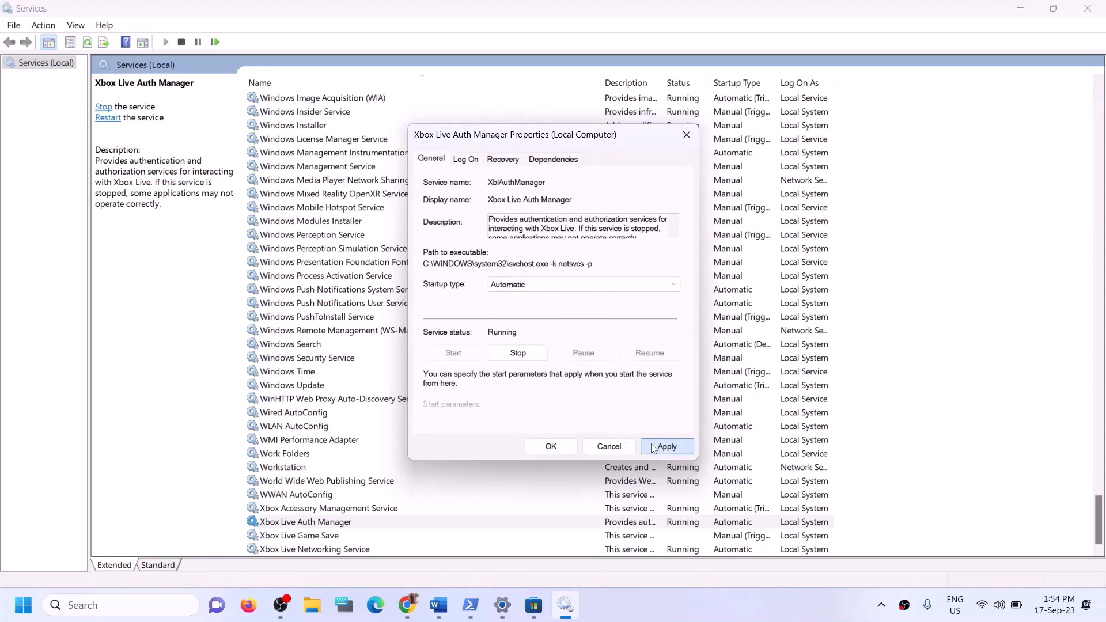
click(561, 448)
Step: Set the Xbox Live Game Save service's startup type to Automatic, apply it, and start the service
click(310, 536)
double_click(309, 536)
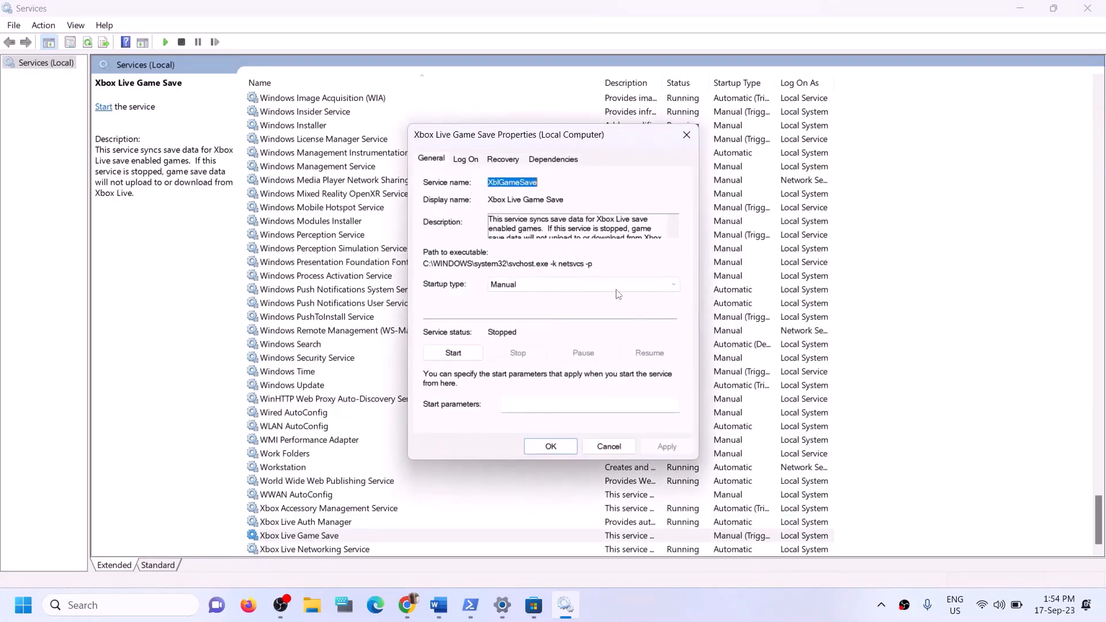
click(518, 285)
click(503, 306)
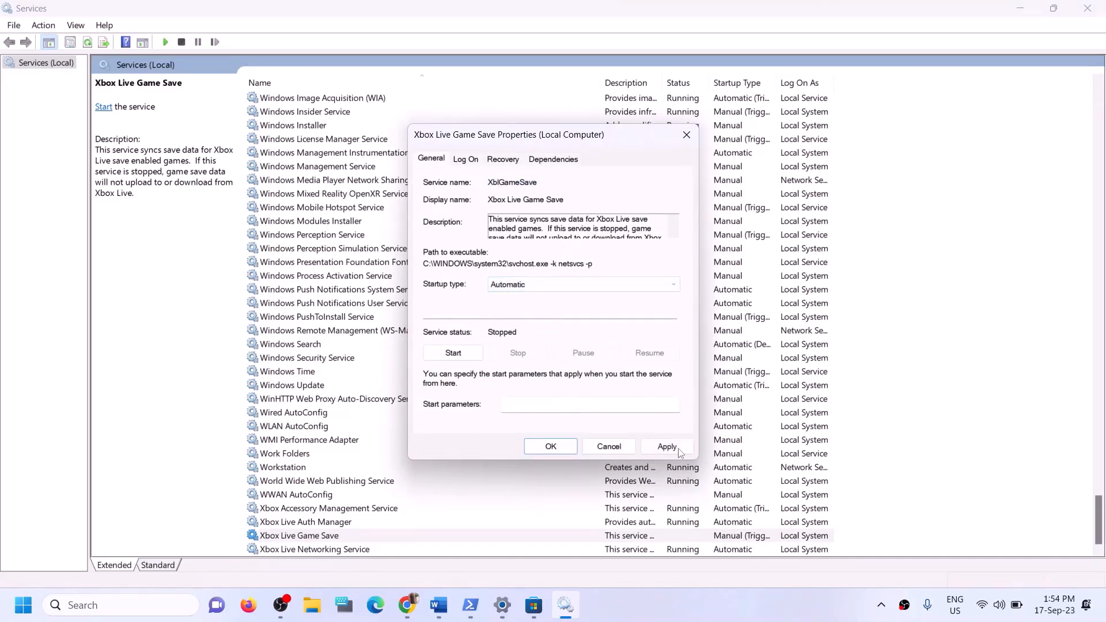
click(667, 446)
click(454, 354)
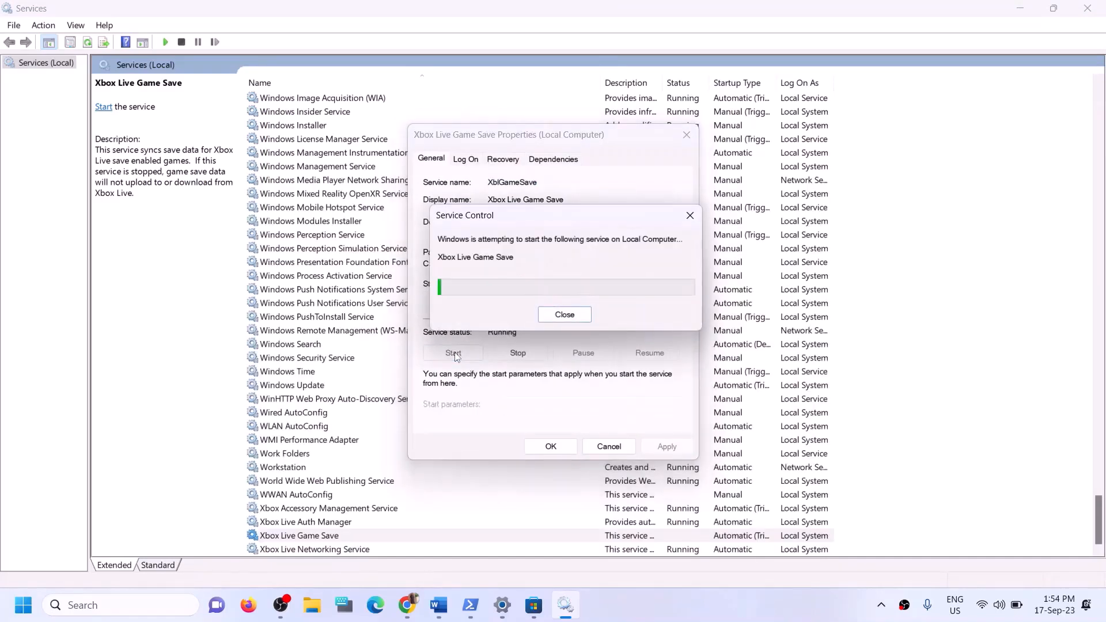
click(549, 449)
Step: Set the startup type of the Xbox Live Networking Service to Automatic and apply it
double_click(336, 550)
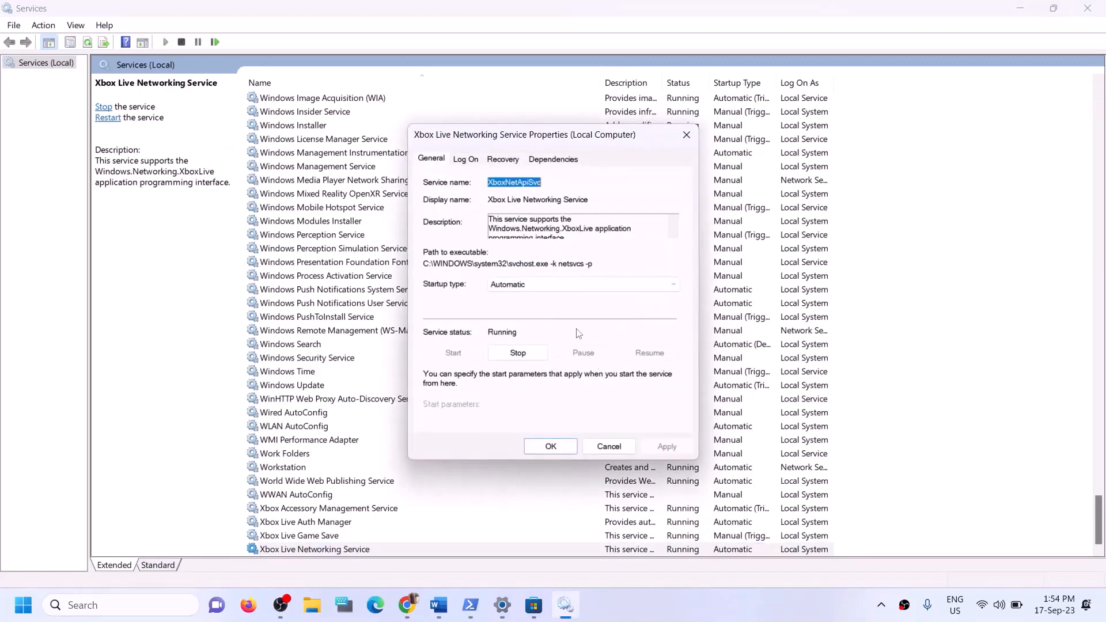
click(545, 284)
click(515, 307)
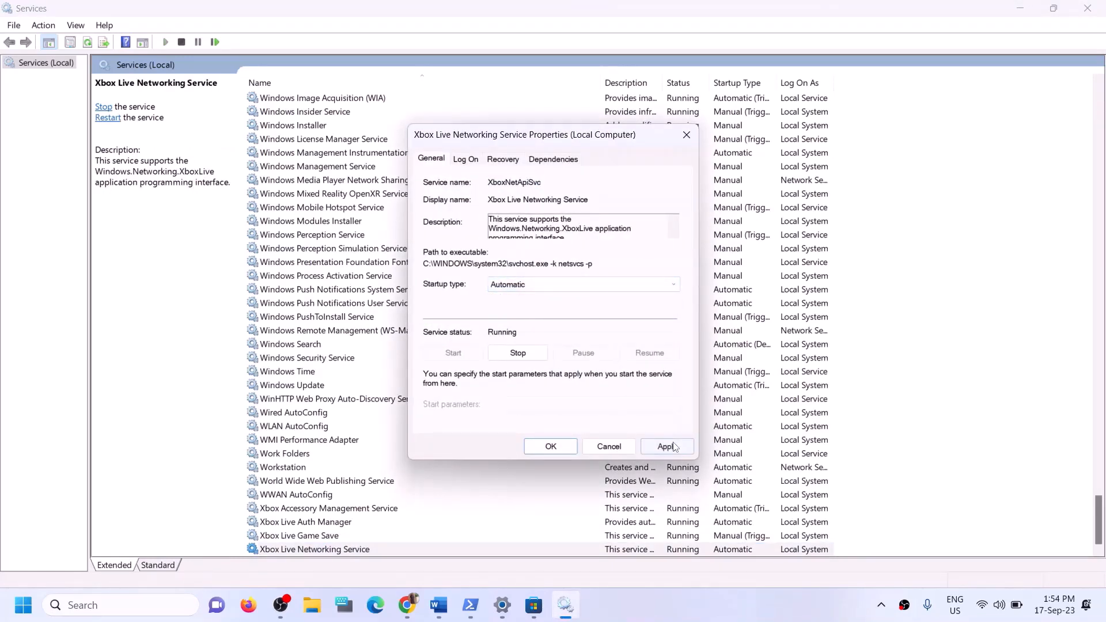
click(672, 447)
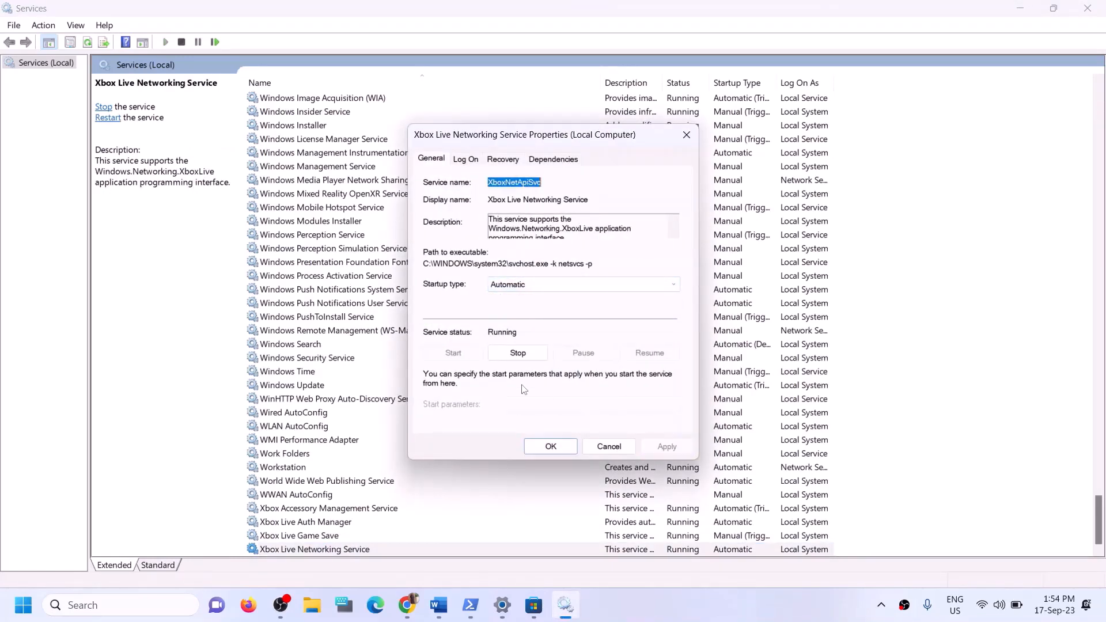
click(541, 446)
Step: Set the startup type of the Windows Update service to Automatic and confirm its properties
click(319, 386)
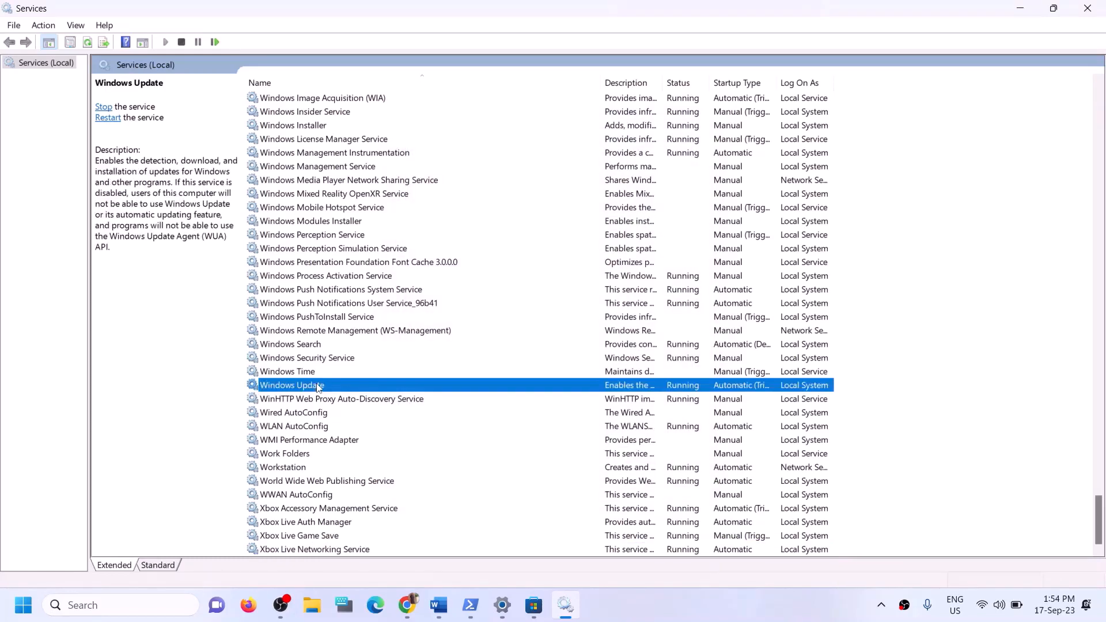
double_click(450, 390)
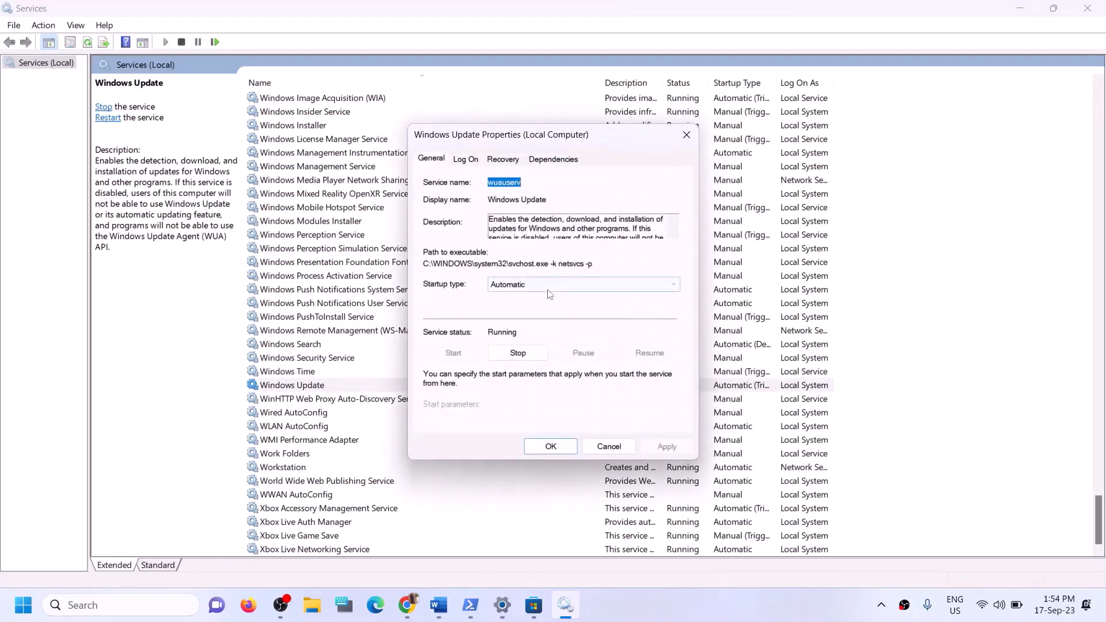
click(550, 285)
click(632, 355)
click(666, 447)
click(548, 445)
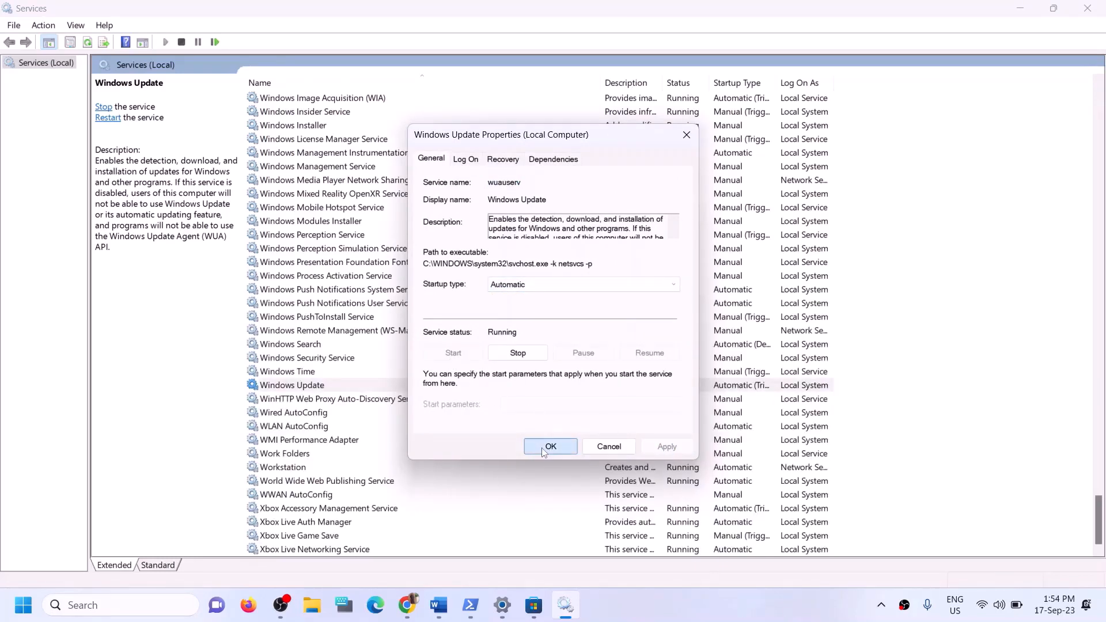
Step: Locate the two Gaming Services entries in the services list and check their status
click(375, 304)
key(g)
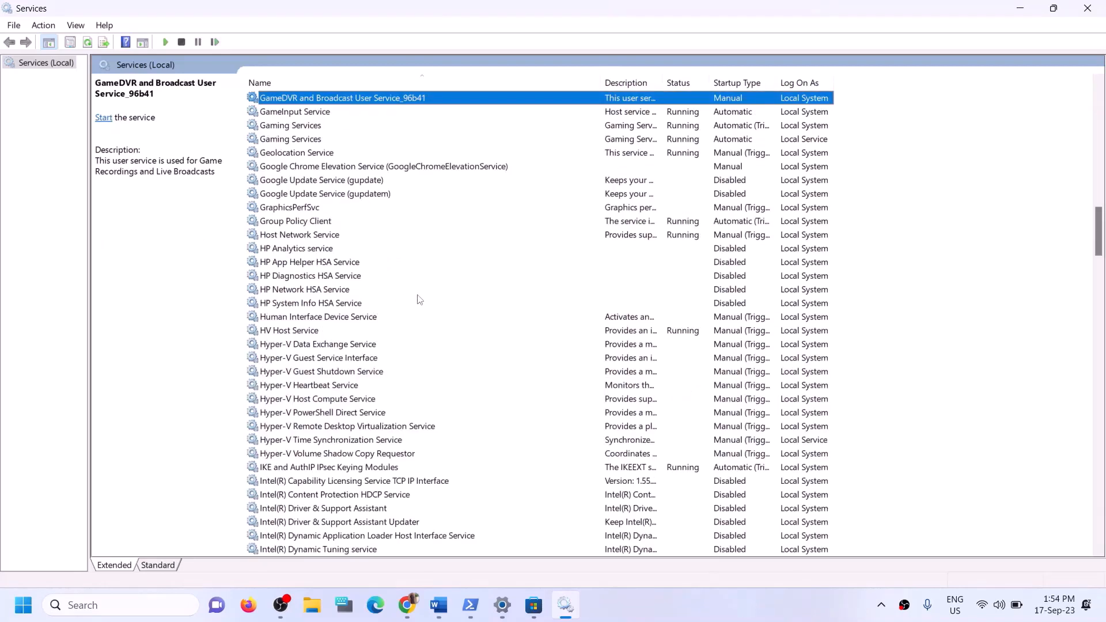
scroll(444, 294, up, 3)
click(668, 252)
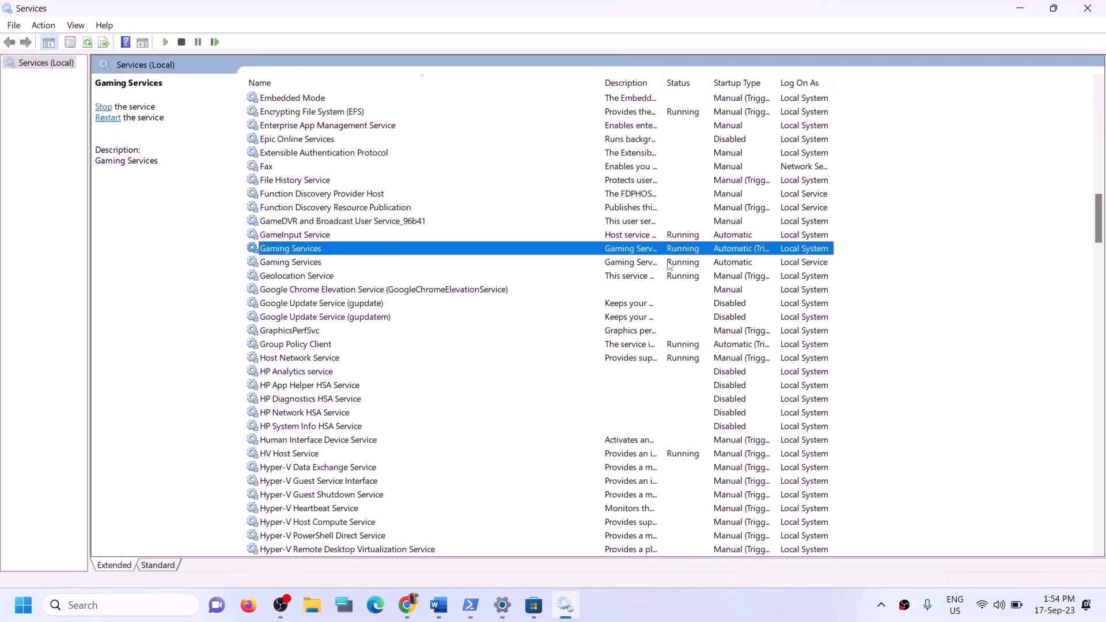
click(669, 265)
click(666, 253)
click(678, 266)
click(677, 254)
click(675, 263)
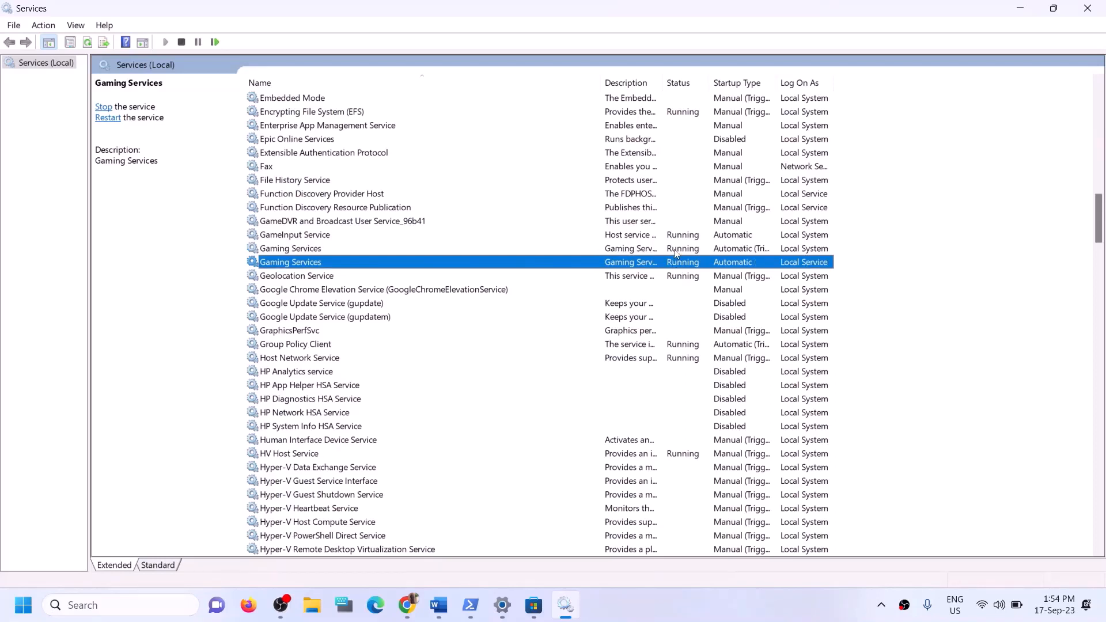
click(677, 254)
right_click(675, 252)
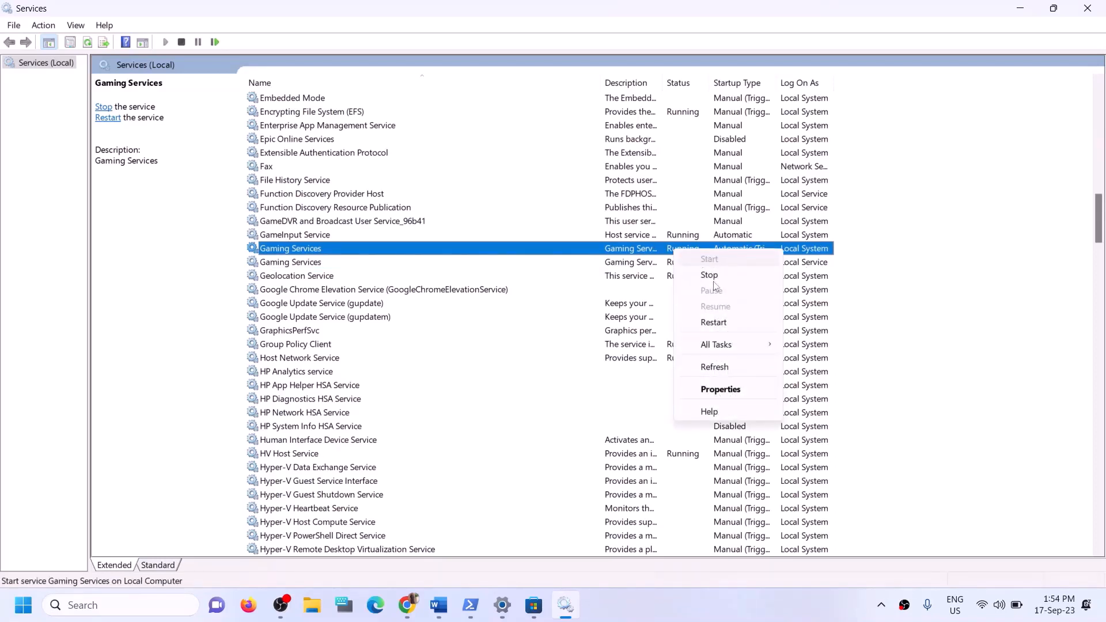
click(693, 251)
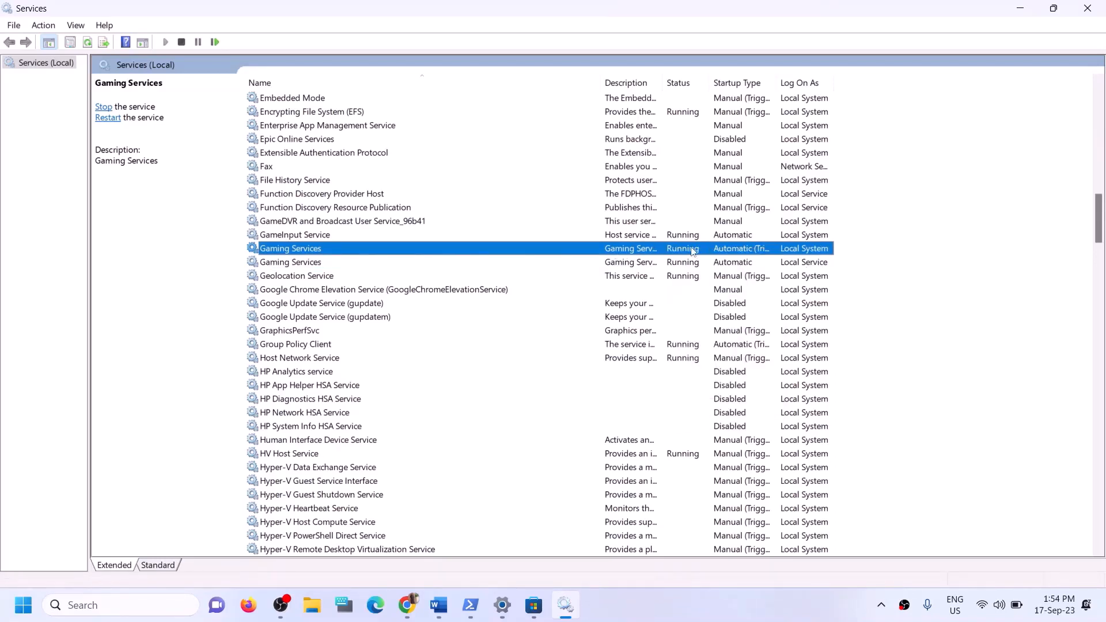
Step: Stop both Gaming Services entries, beginning with the one that runs as Local System
click(689, 266)
click(688, 254)
right_click(681, 252)
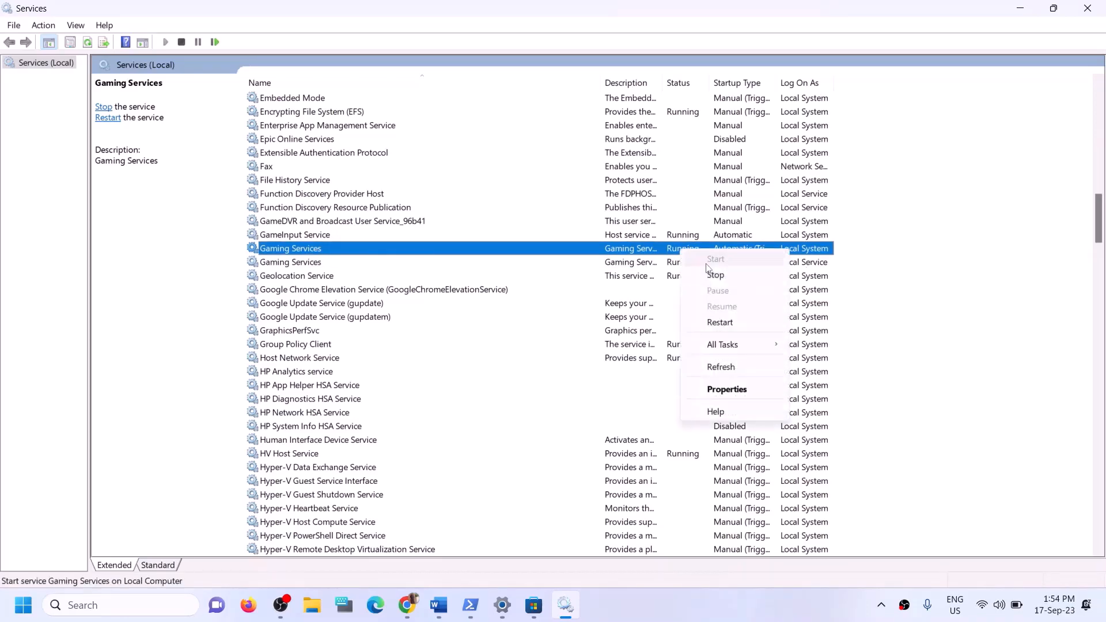
click(714, 275)
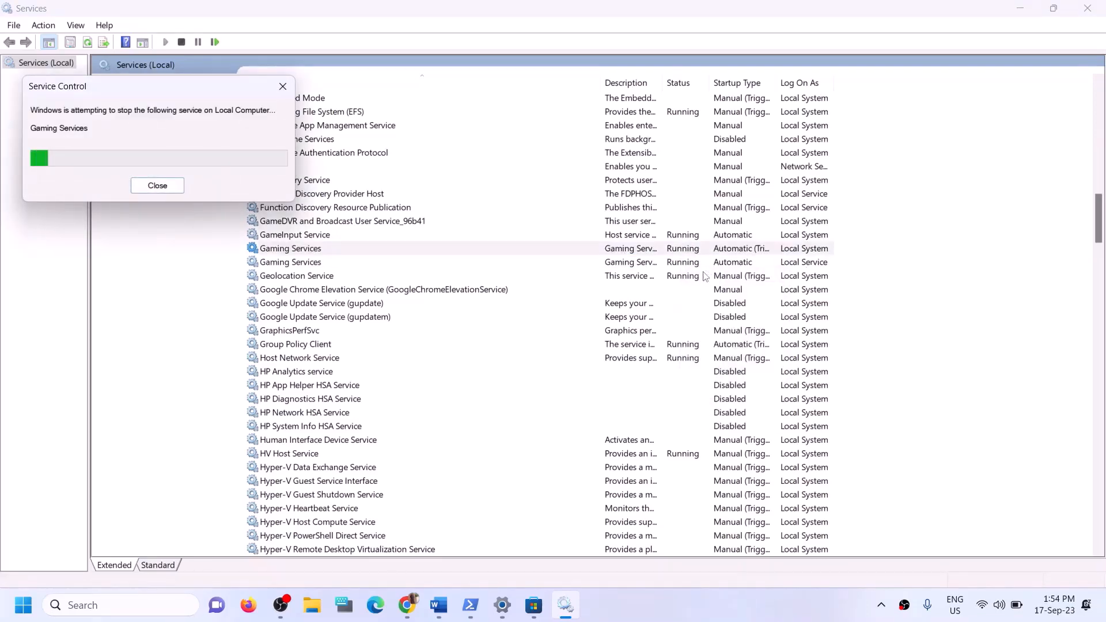
click(645, 266)
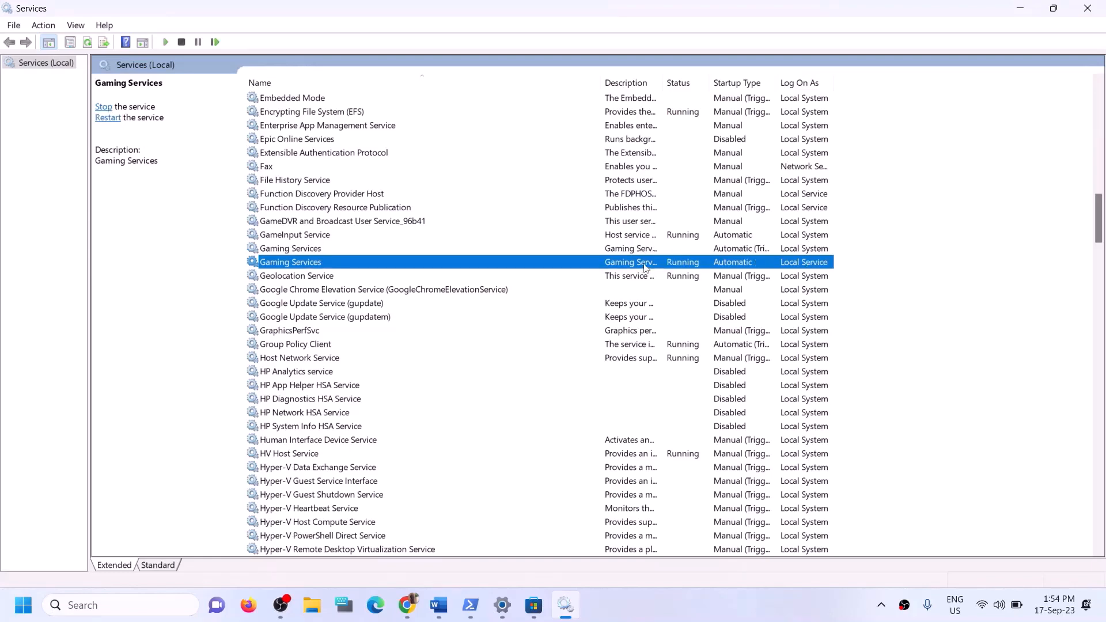
right_click(667, 263)
click(695, 286)
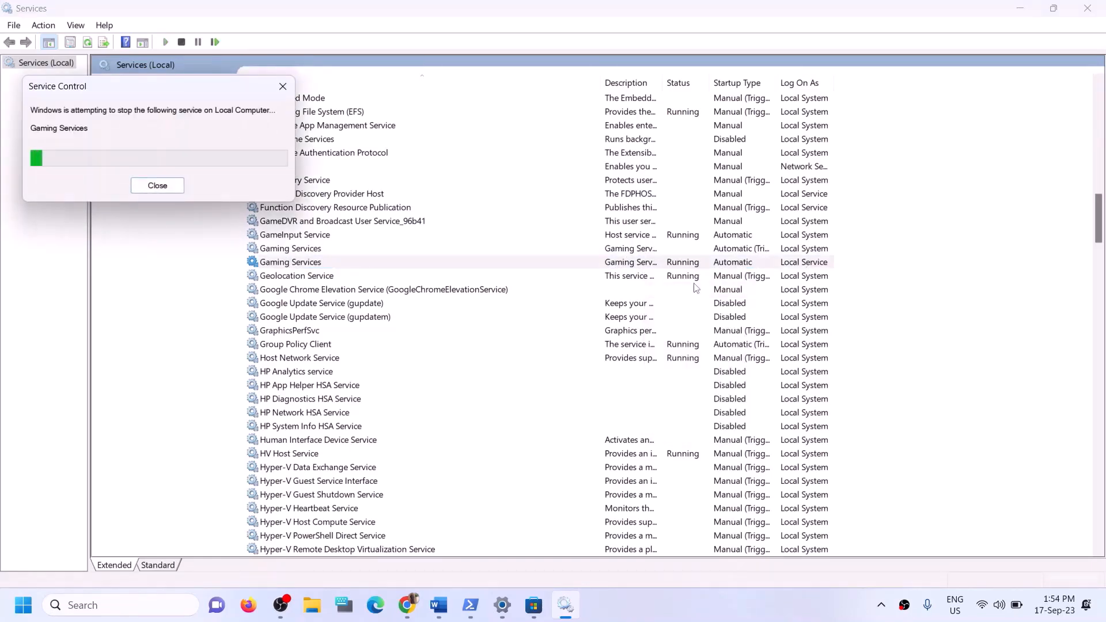
Step: Start both Gaming Services entries again, beginning with the one that runs as Local System
click(606, 255)
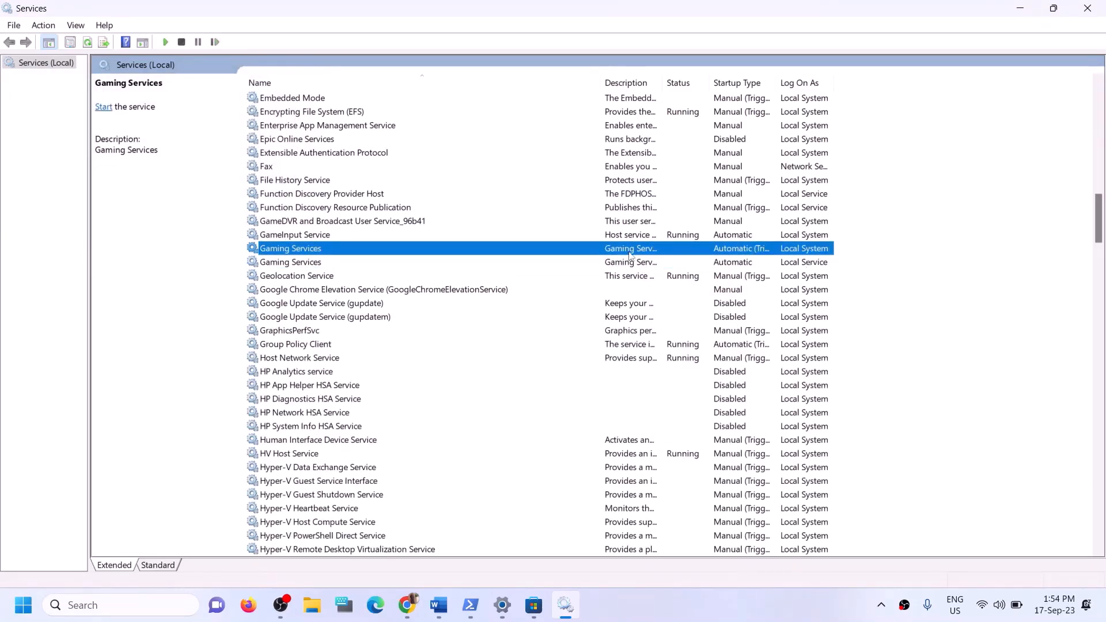
right_click(630, 248)
click(310, 267)
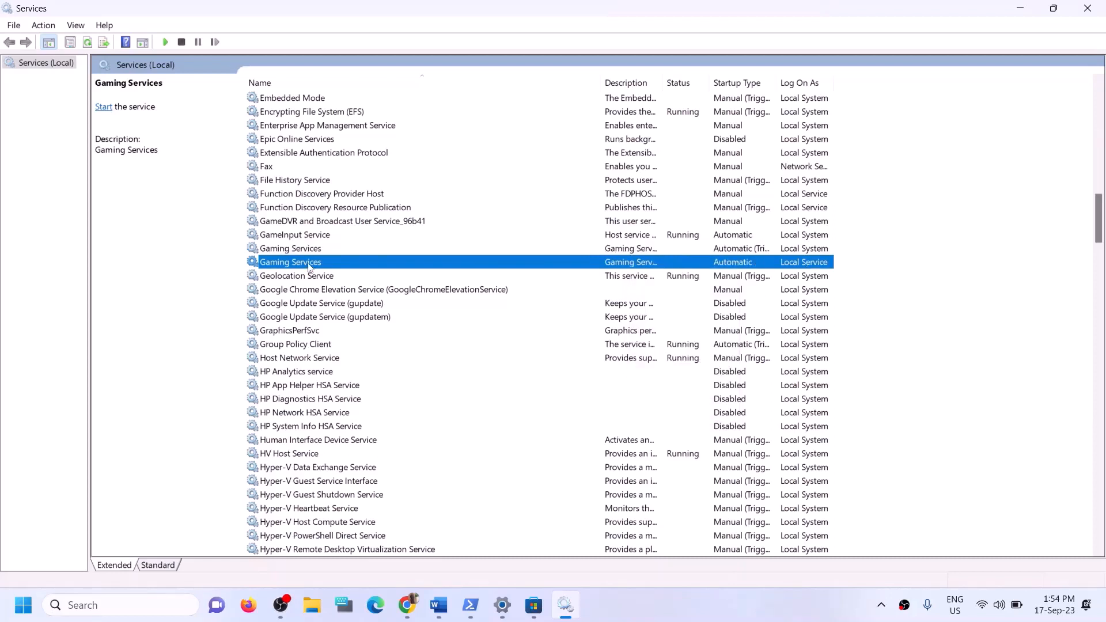
click(310, 254)
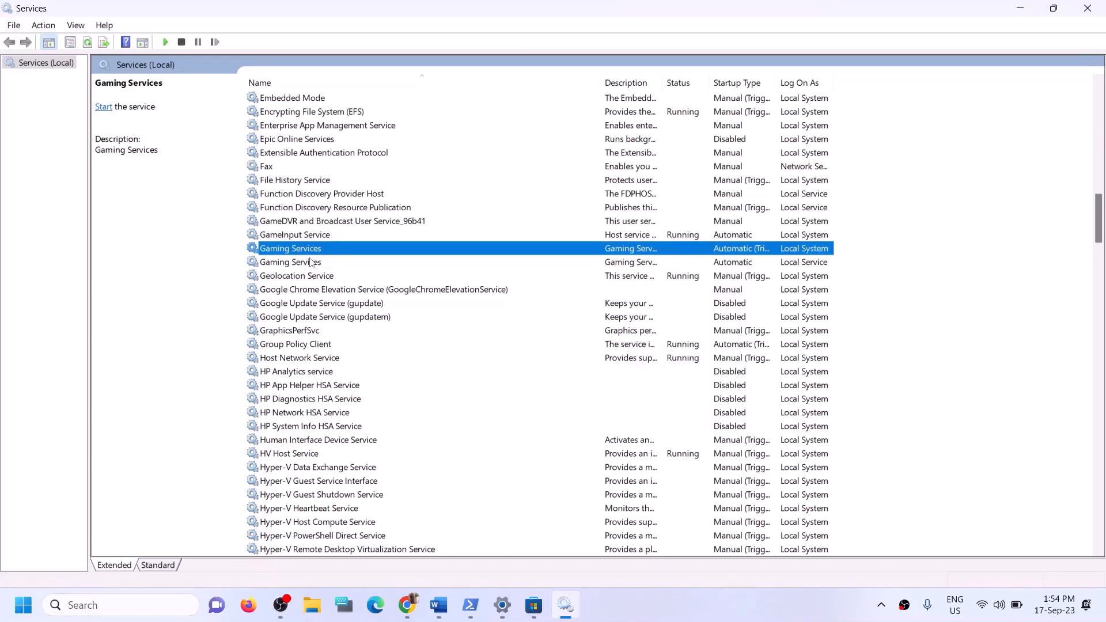
click(309, 263)
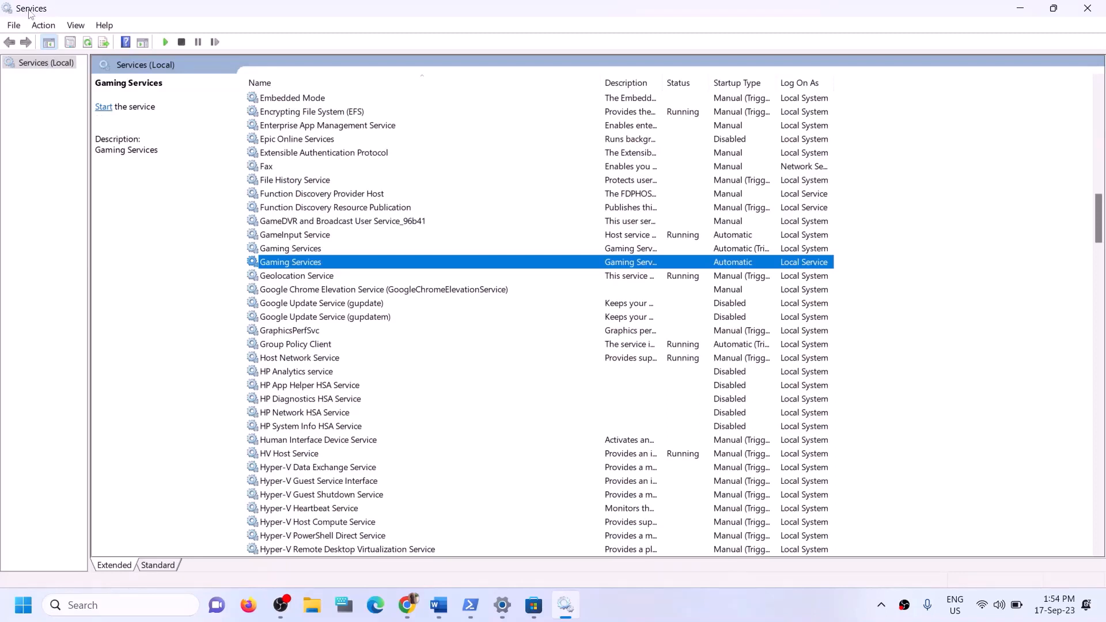
click(617, 254)
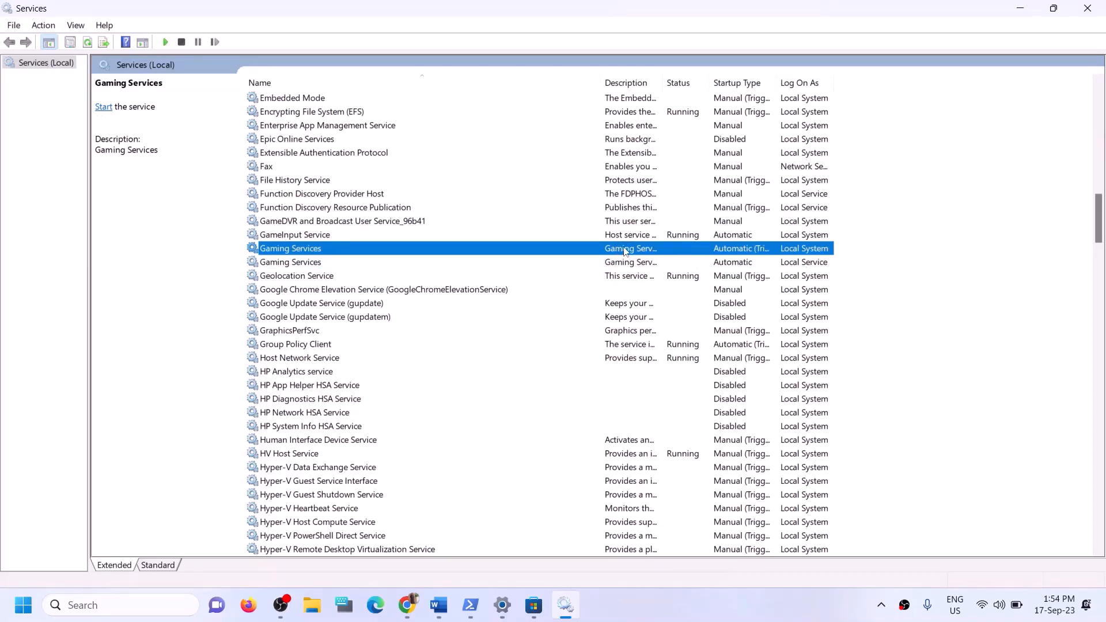
right_click(625, 250)
click(646, 257)
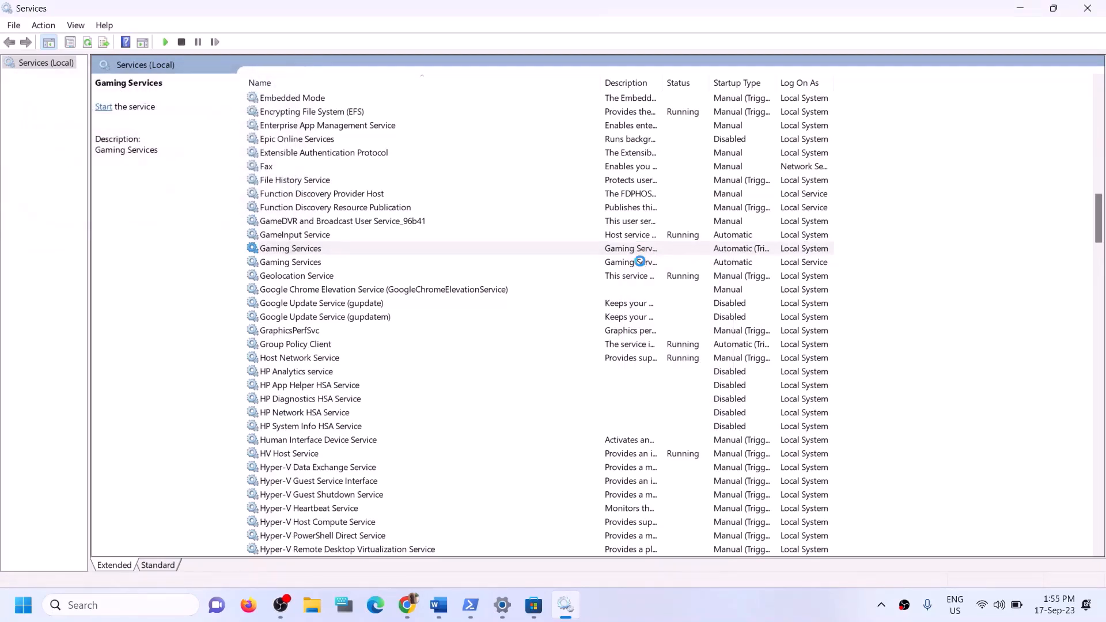
click(639, 264)
right_click(639, 266)
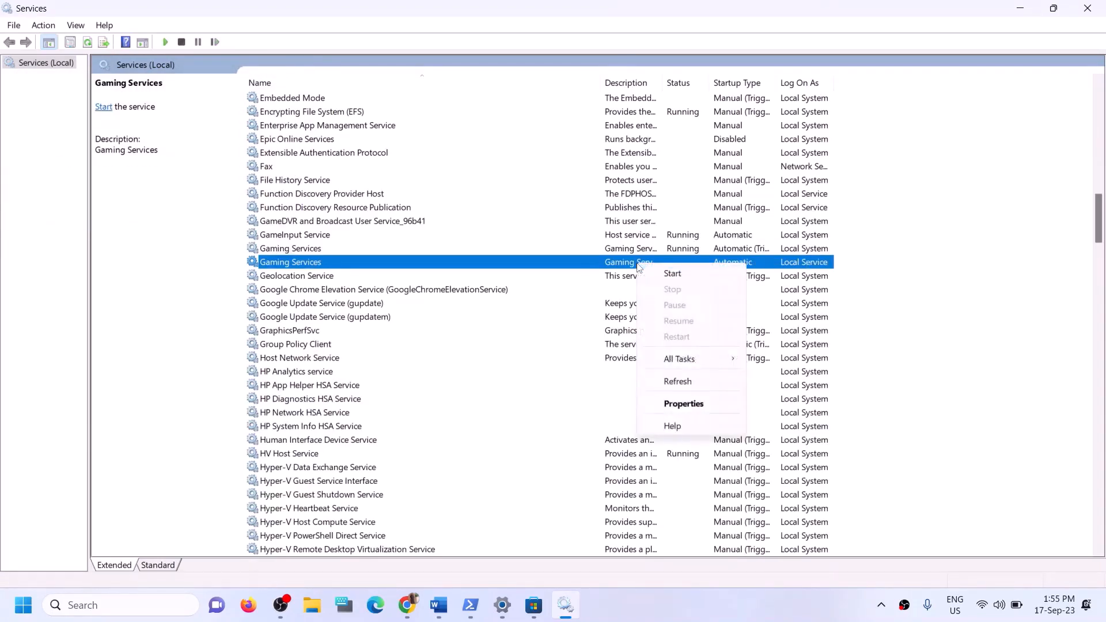
click(676, 273)
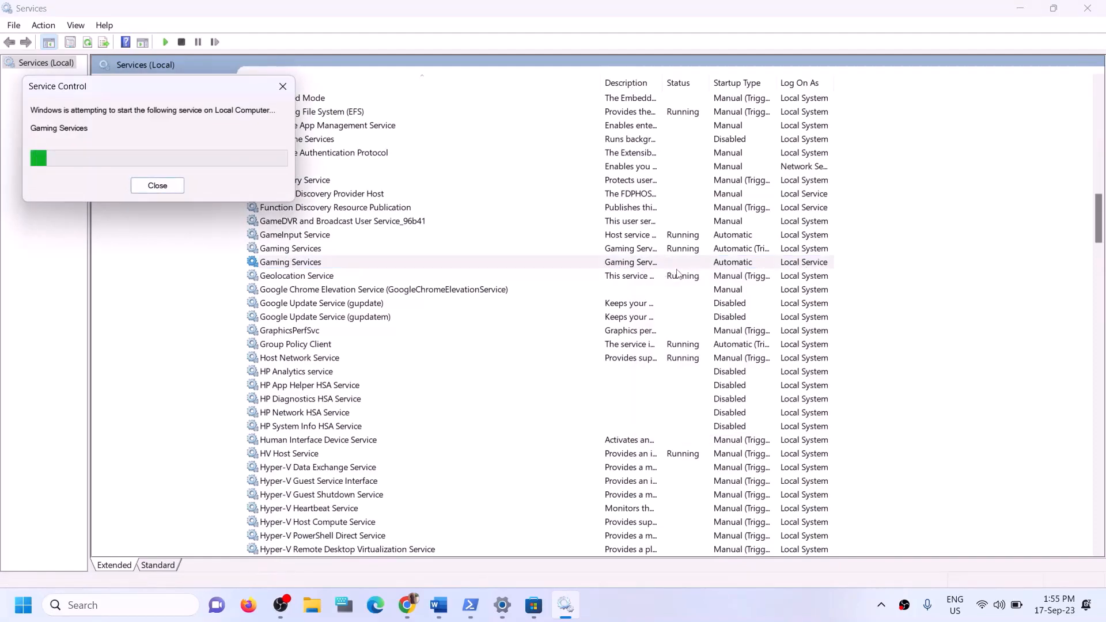
Step: Set the Microsoft Store Install Service's startup type to Automatic, confirm its properties, and close the Services window
click(383, 249)
key(m)
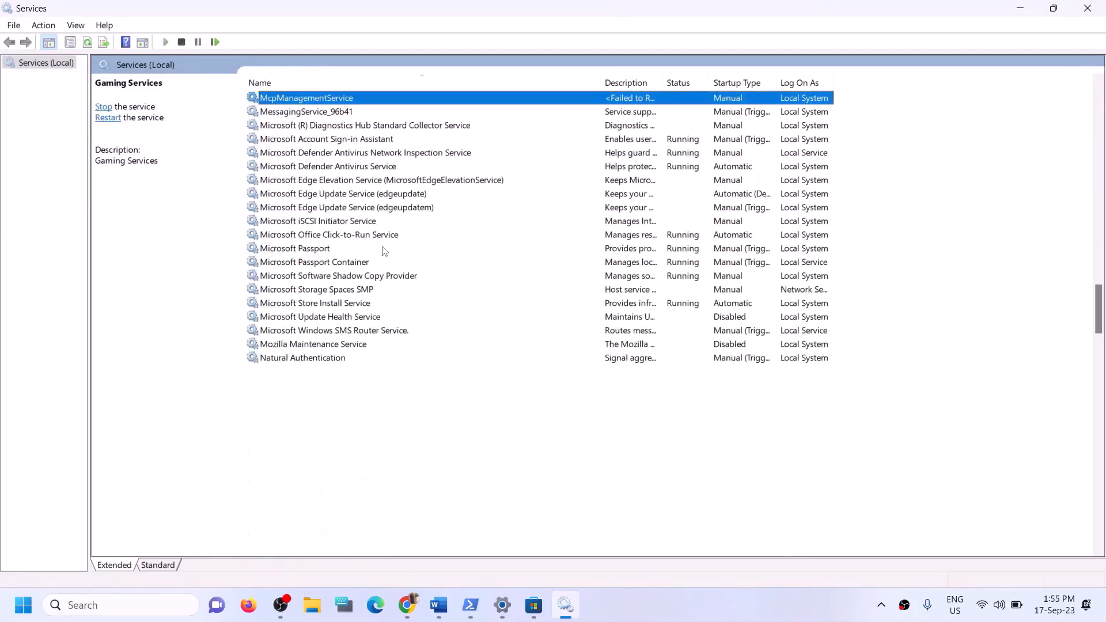
click(338, 303)
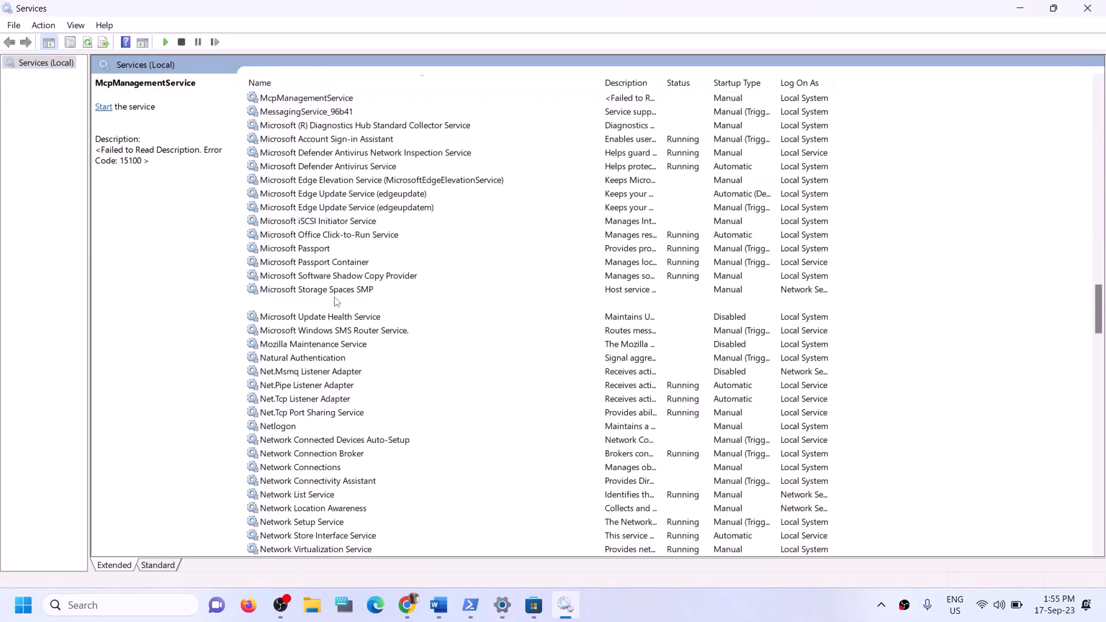
double_click(448, 308)
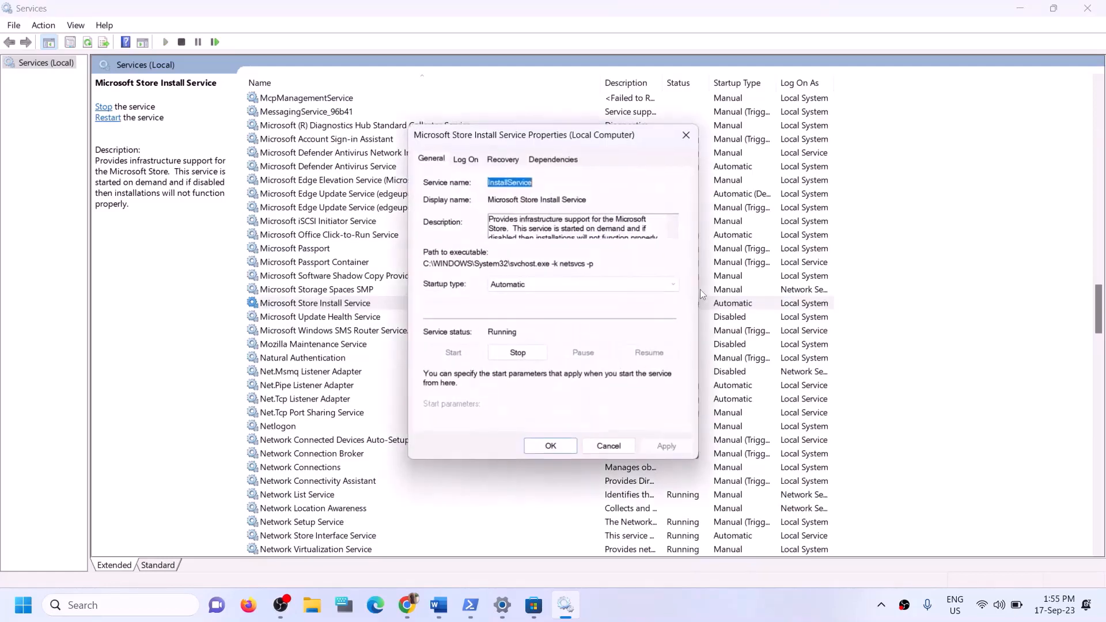
click(536, 284)
click(530, 313)
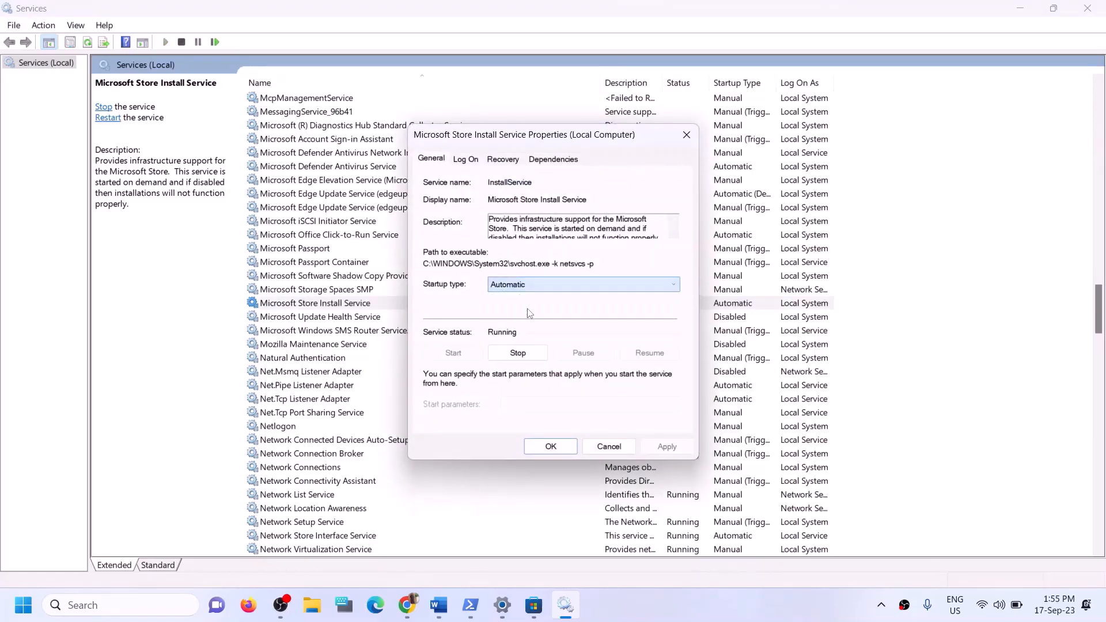
click(664, 448)
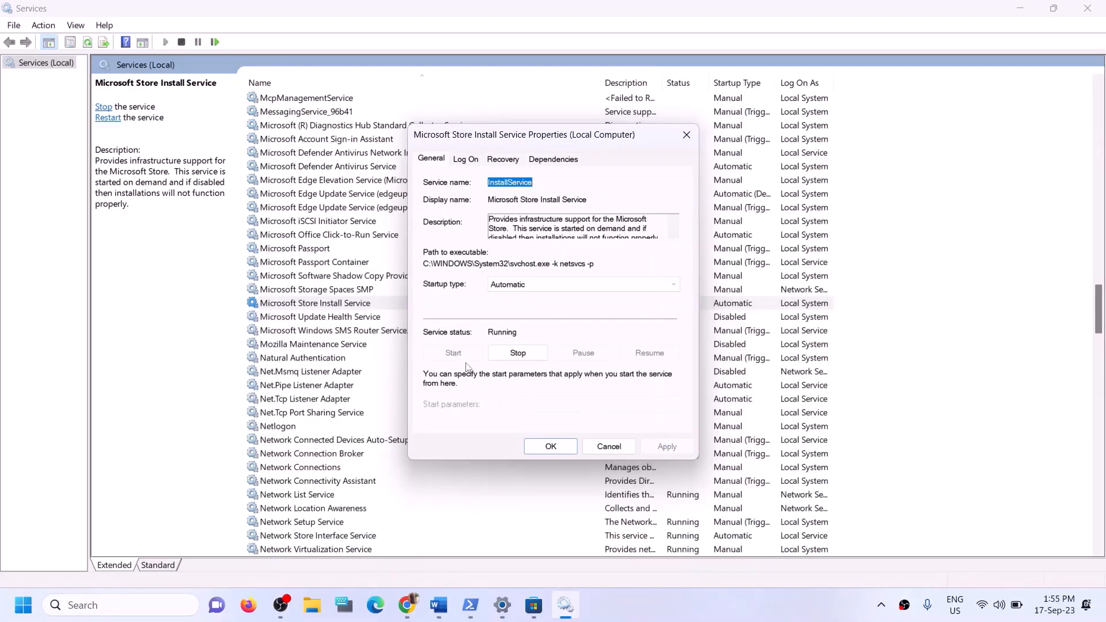
click(550, 446)
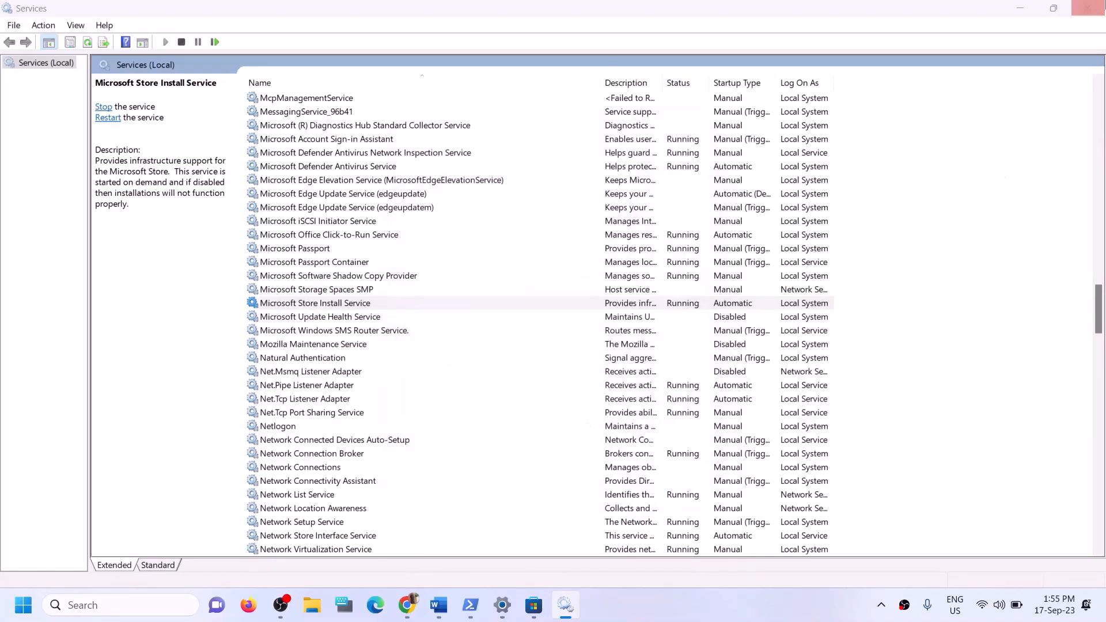
click(1087, 9)
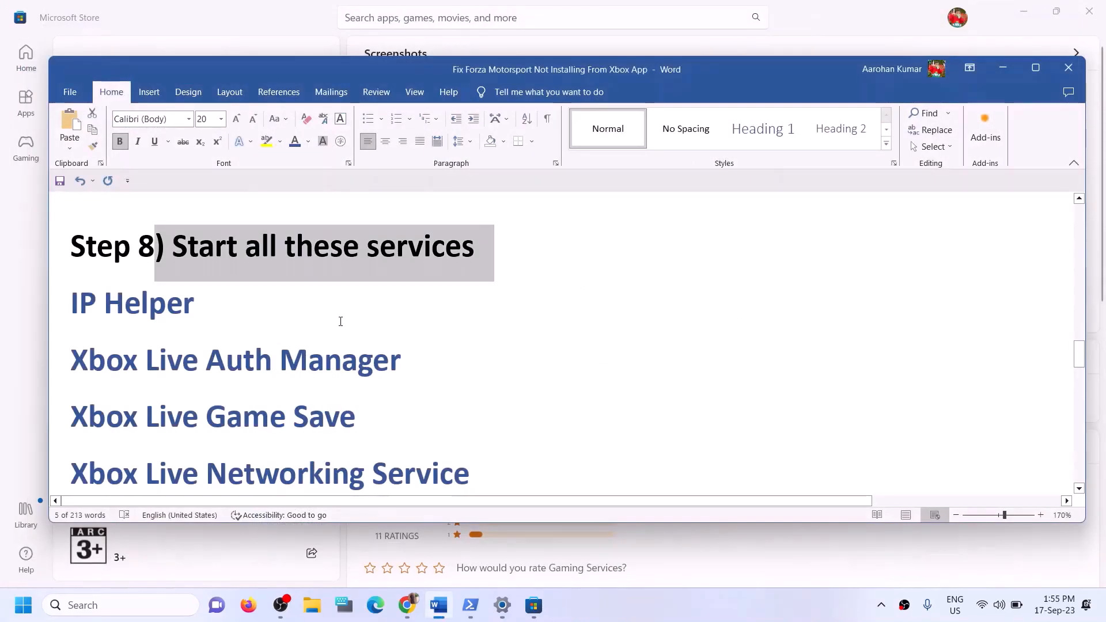
Step: Follow Step 9 of the document by checking for Windows updates in the Settings app, and close Settings
scroll(354, 326, down, 7)
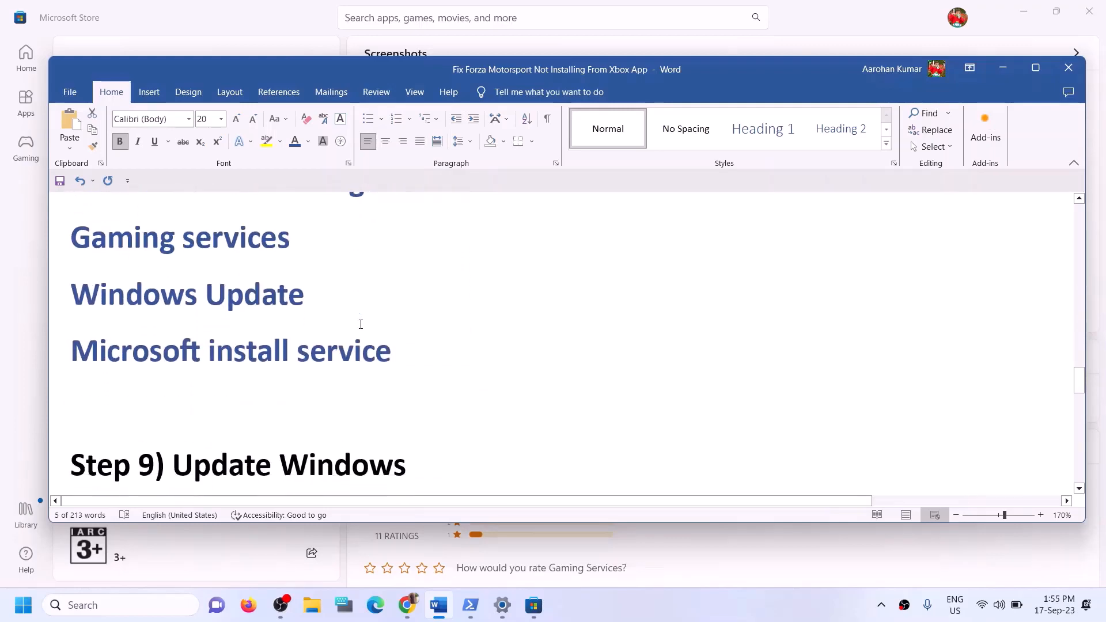
scroll(361, 324, up, 1)
drag(172, 405, 501, 397)
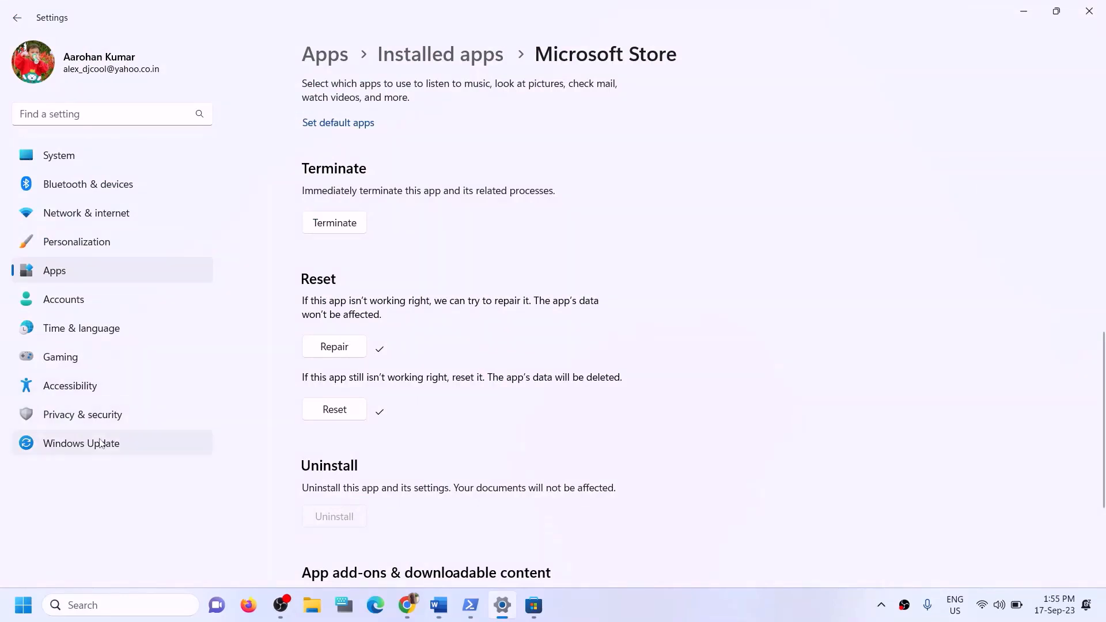
click(118, 443)
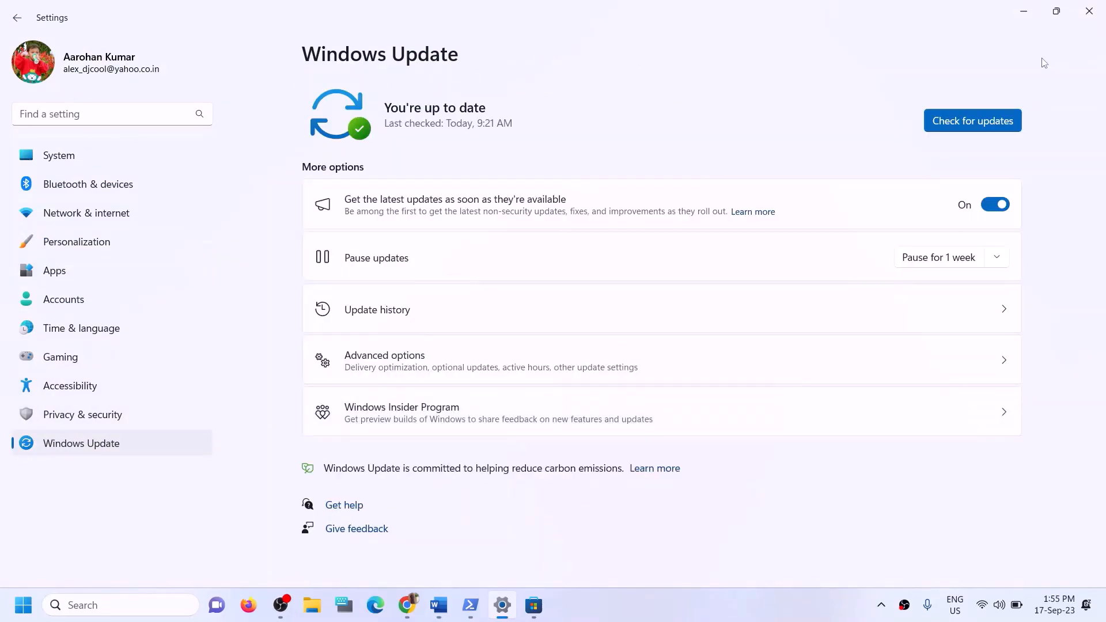
click(976, 117)
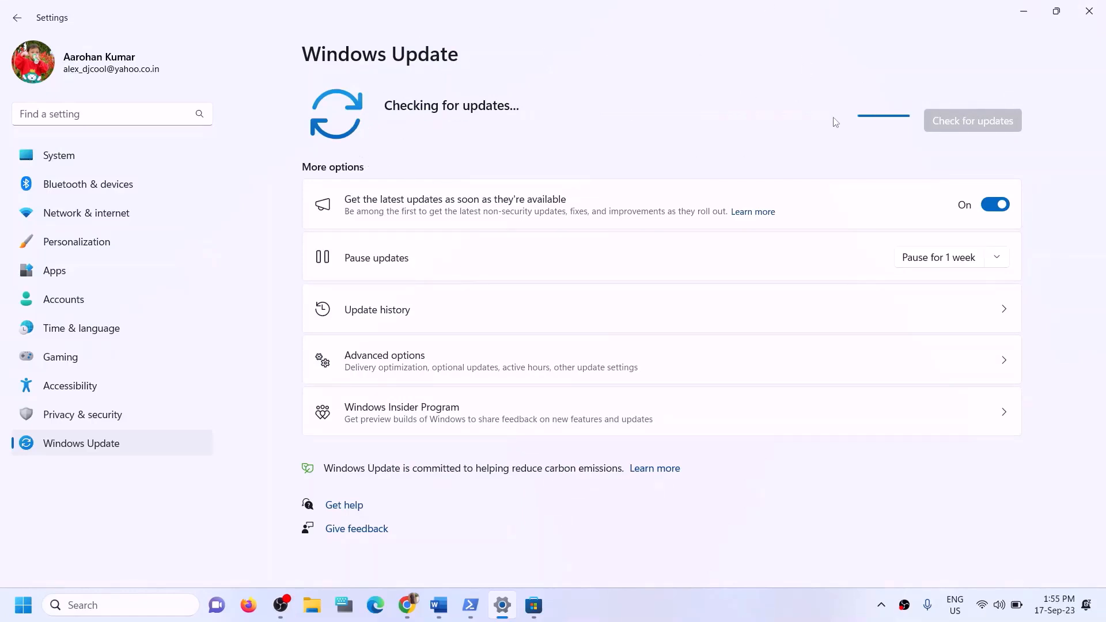
click(1099, 22)
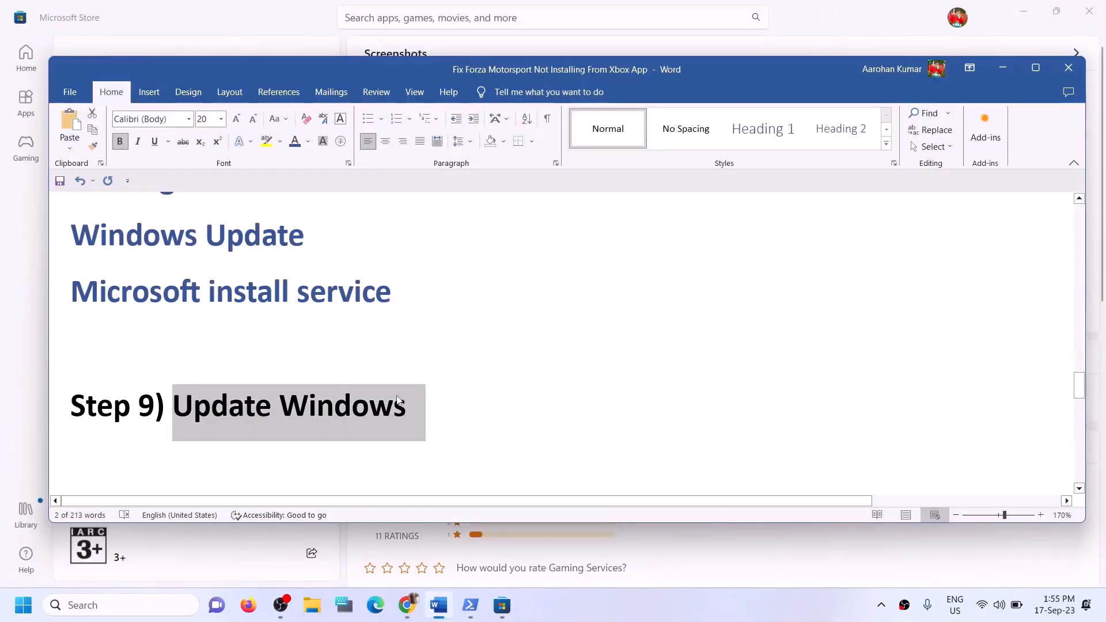
Step: Copy the WSRESET command from Step 10 of the document and run it from Windows search
scroll(397, 399, down, 5)
scroll(318, 342, up, 1)
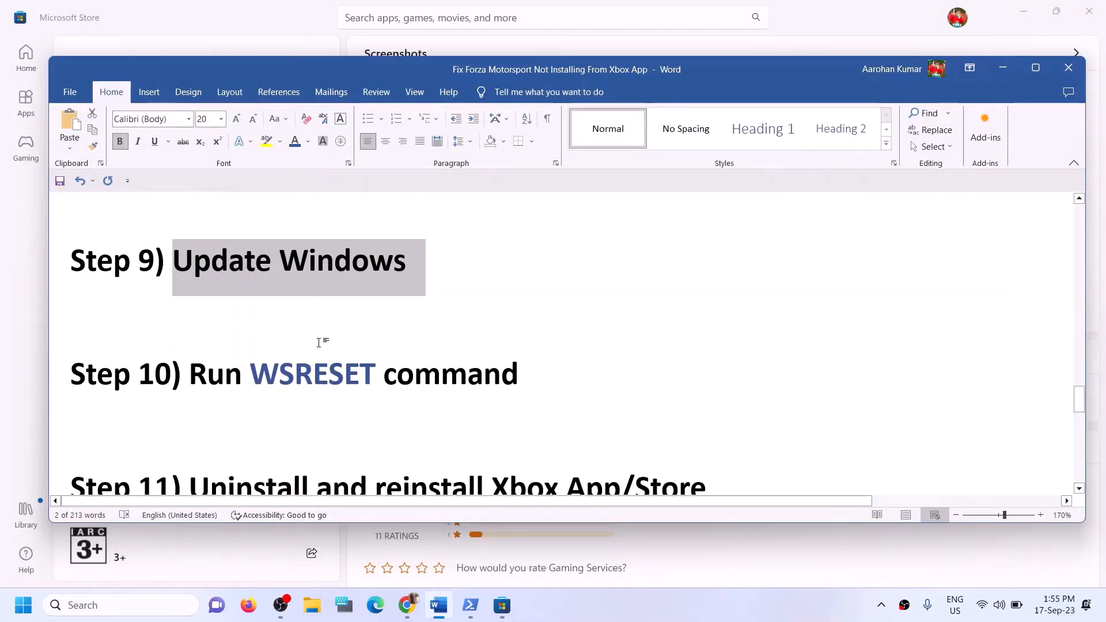
scroll(319, 343, up, 1)
double_click(314, 402)
key(ctrl+c)
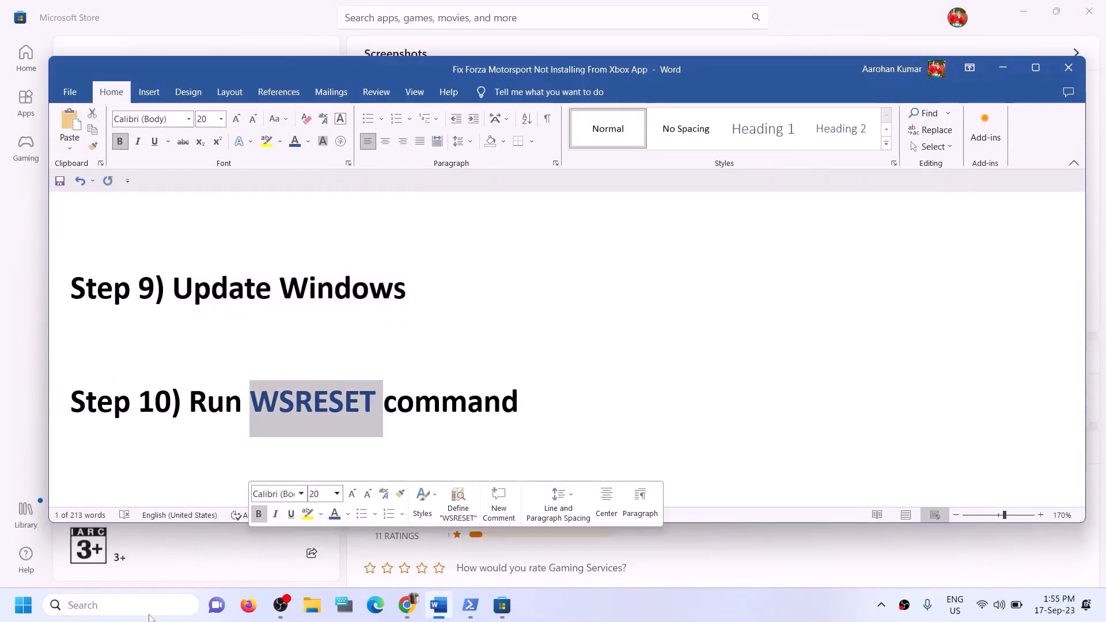
click(149, 608)
key(ctrl+v)
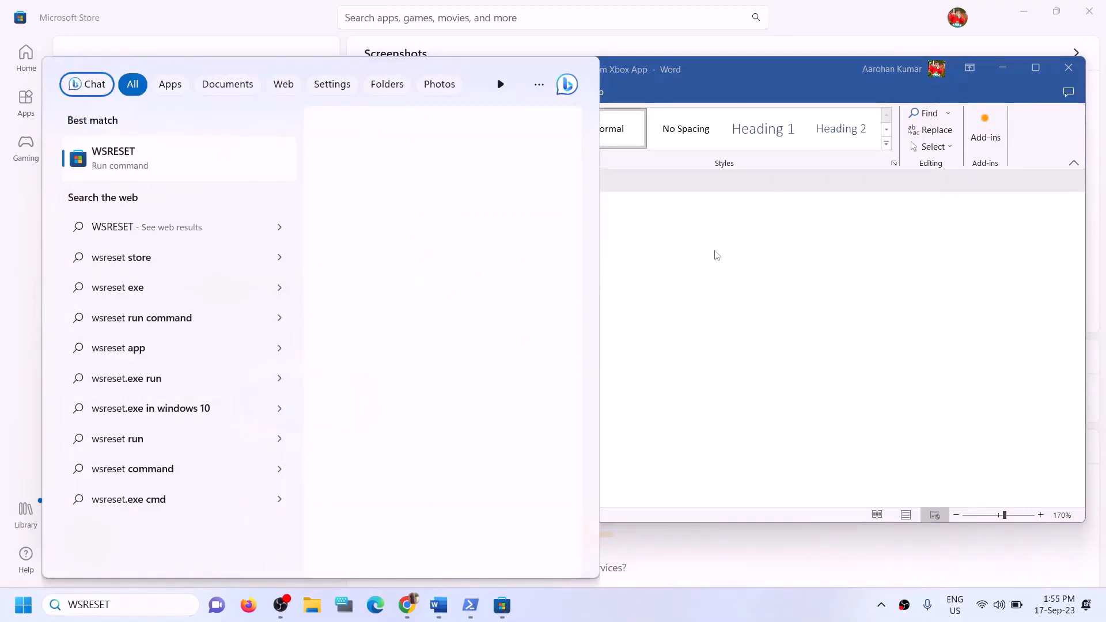
key(Return)
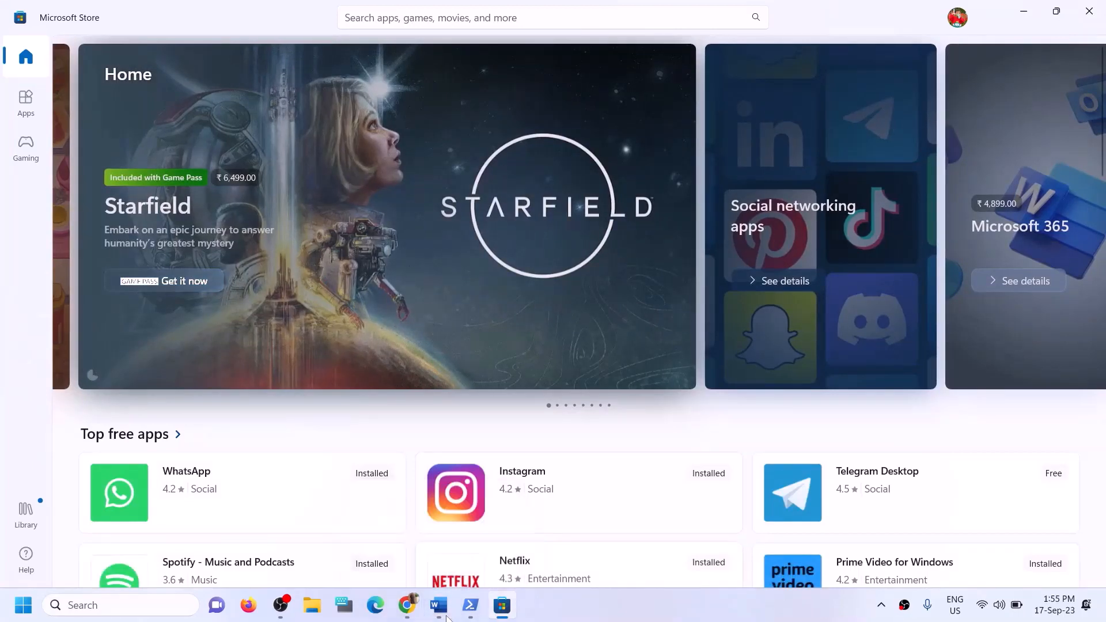
Step: Return to Step 11 of the Word document and uninstall the Xbox app found through Windows search
click(446, 614)
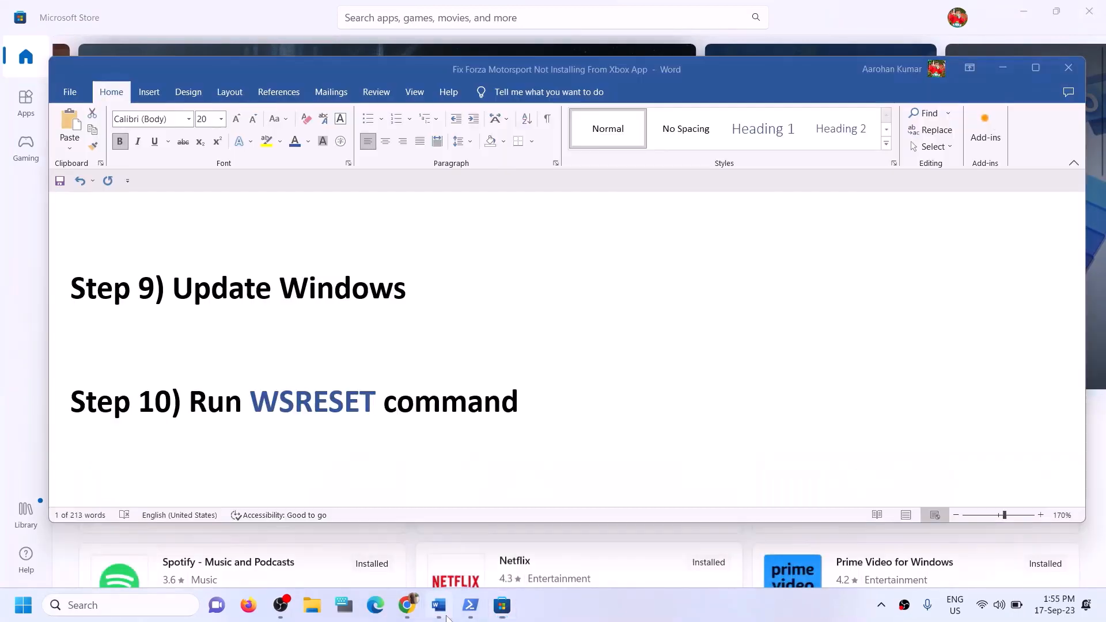
scroll(314, 418, down, 3)
scroll(314, 416, down, 1)
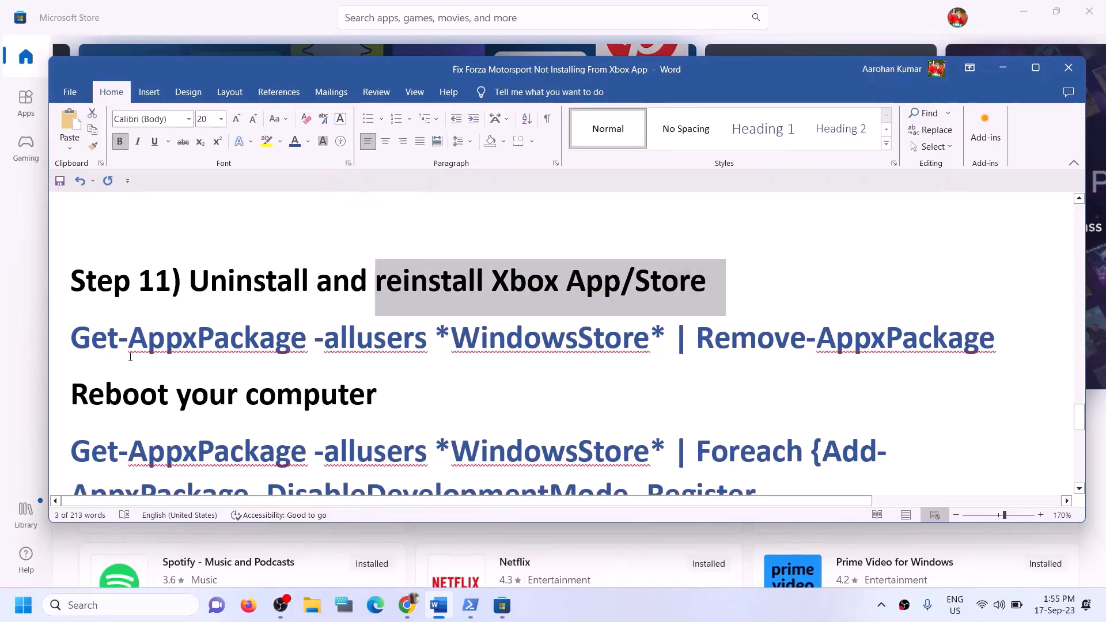
click(129, 337)
scroll(513, 369, down, 1)
scroll(513, 369, up, 1)
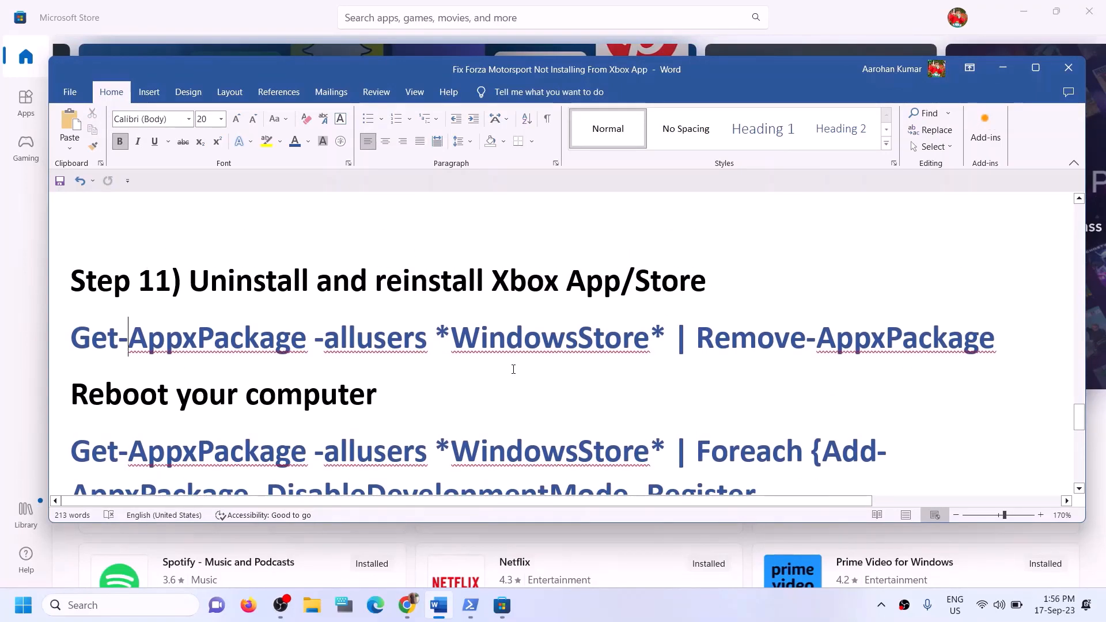
click(112, 605)
text(xbox)
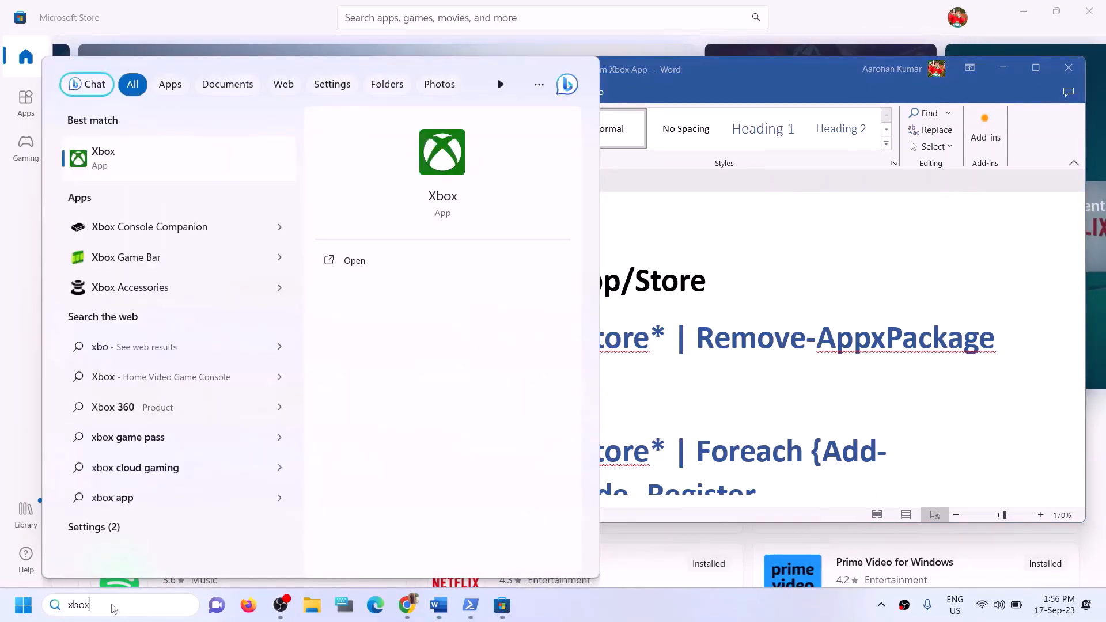
right_click(132, 171)
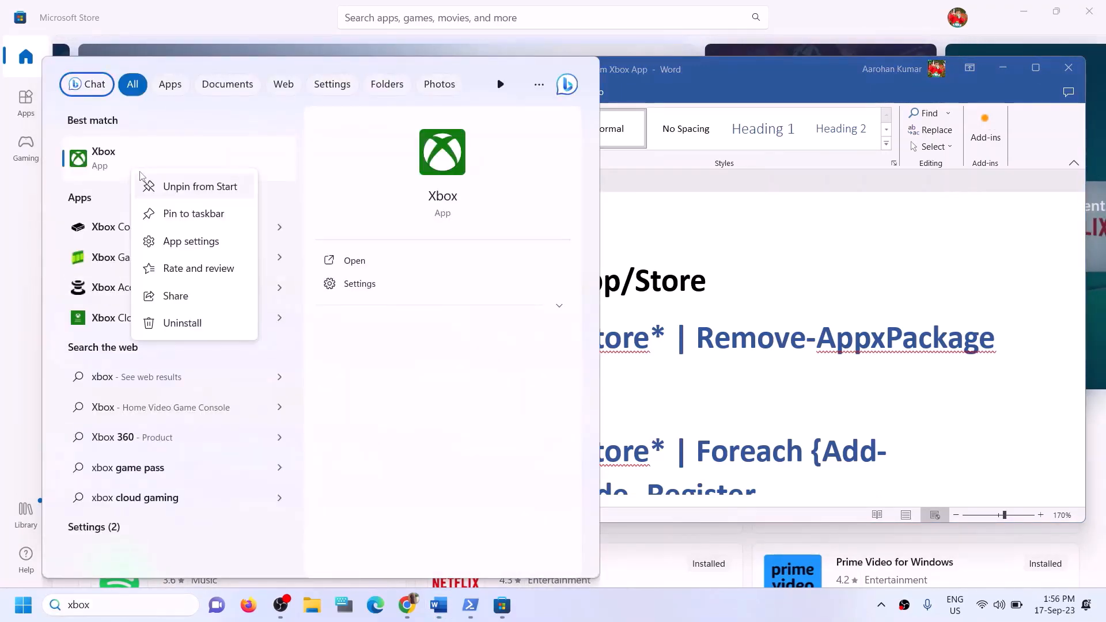
click(196, 327)
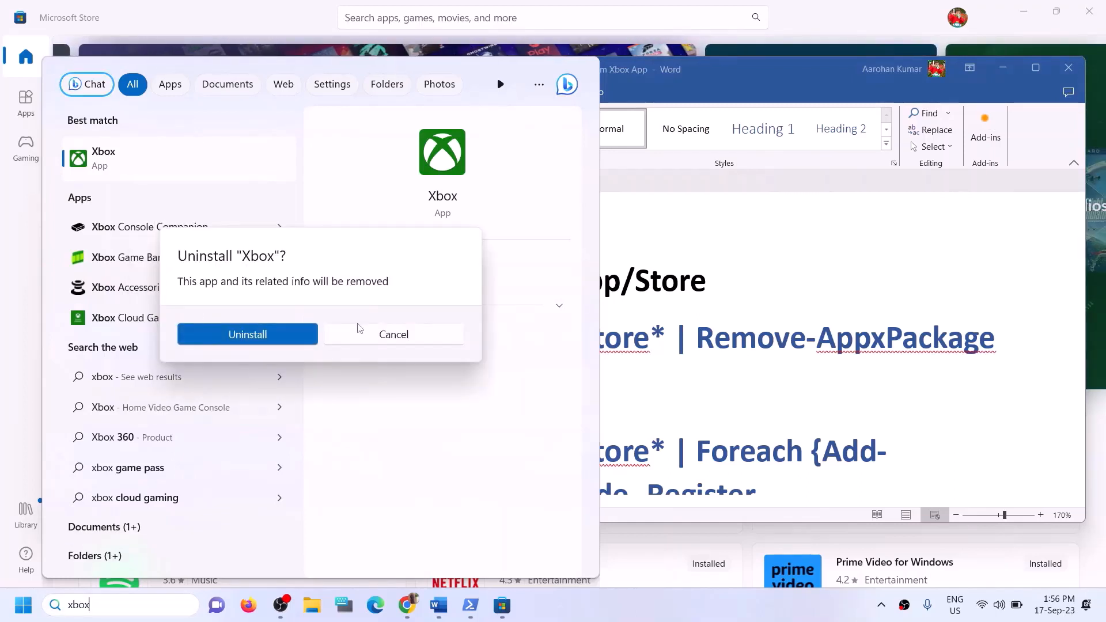
click(236, 336)
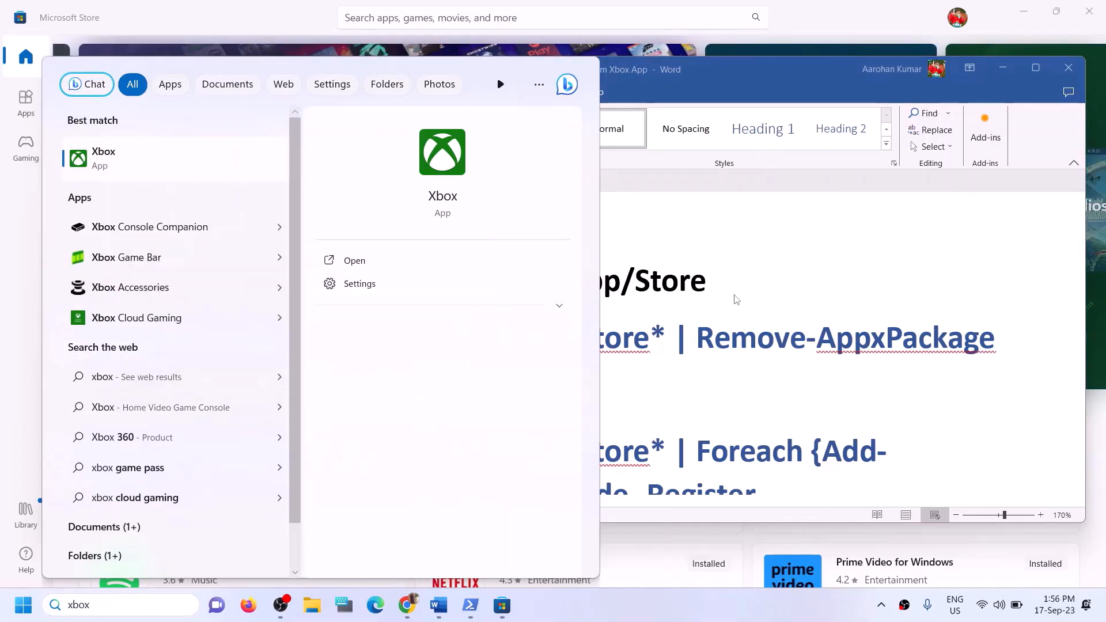
Step: Copy the Step 11 command "Get-AppxPackage -allusers *WindowsStore* | Remove-AppxPackage" from the document
click(663, 282)
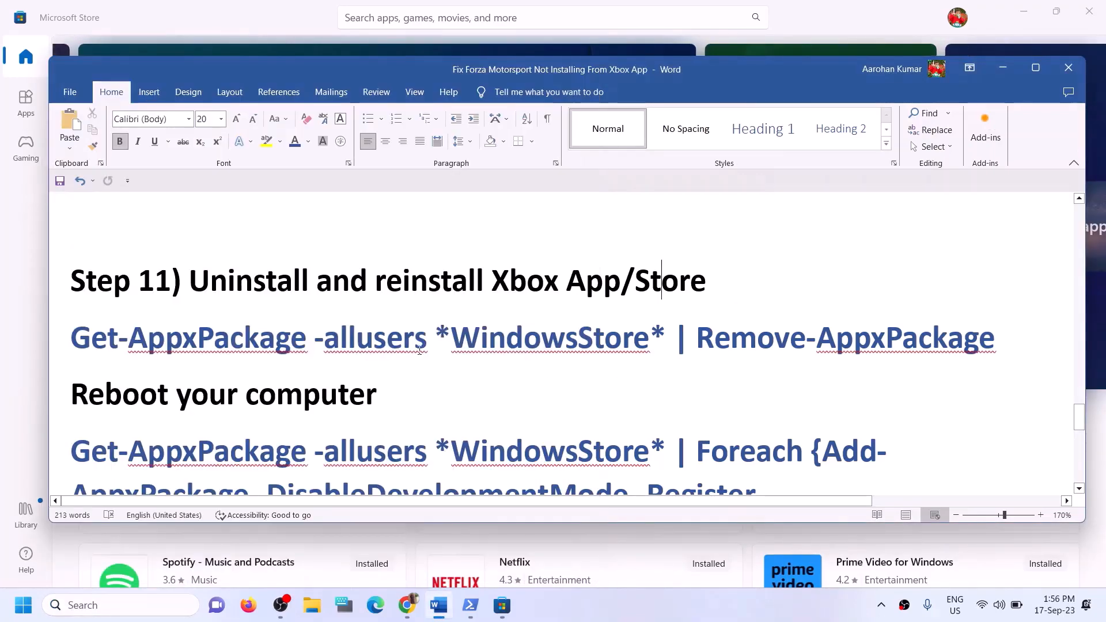
drag(973, 340, 67, 341)
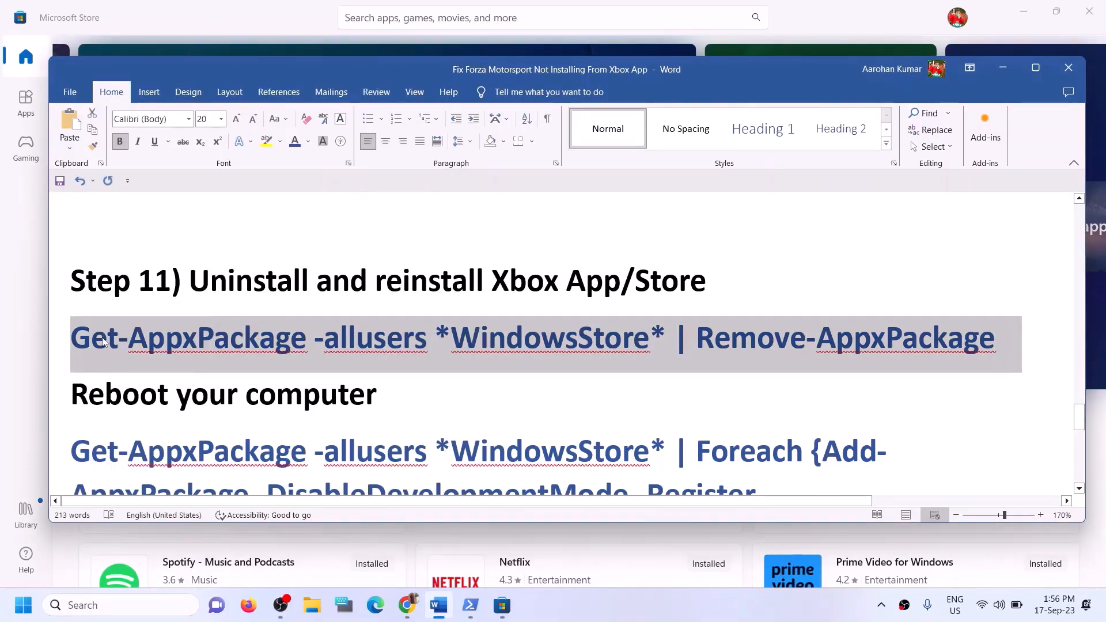
right_click(127, 340)
click(156, 389)
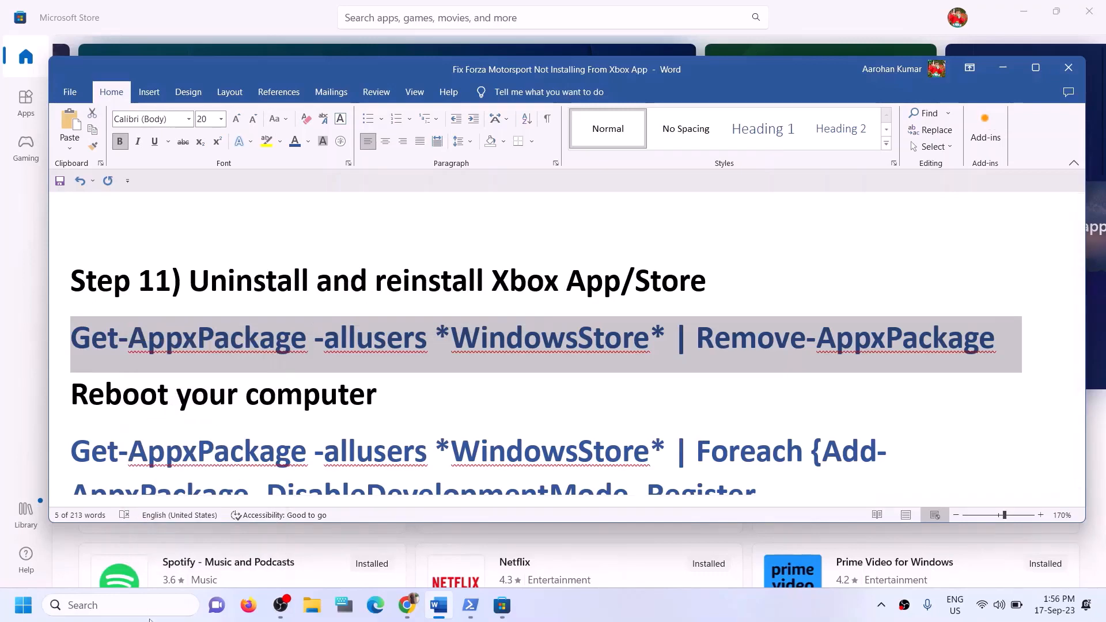
Step: Open Windows PowerShell as administrator and run the copied command to remove the Microsoft Store
click(150, 611)
text(powe)
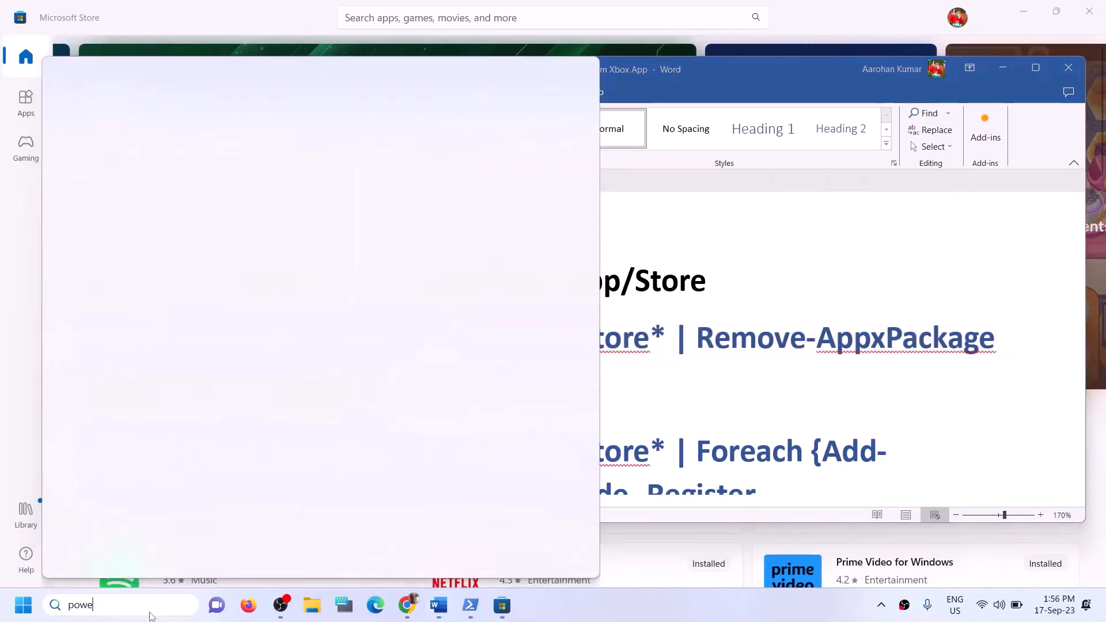
text(rshell)
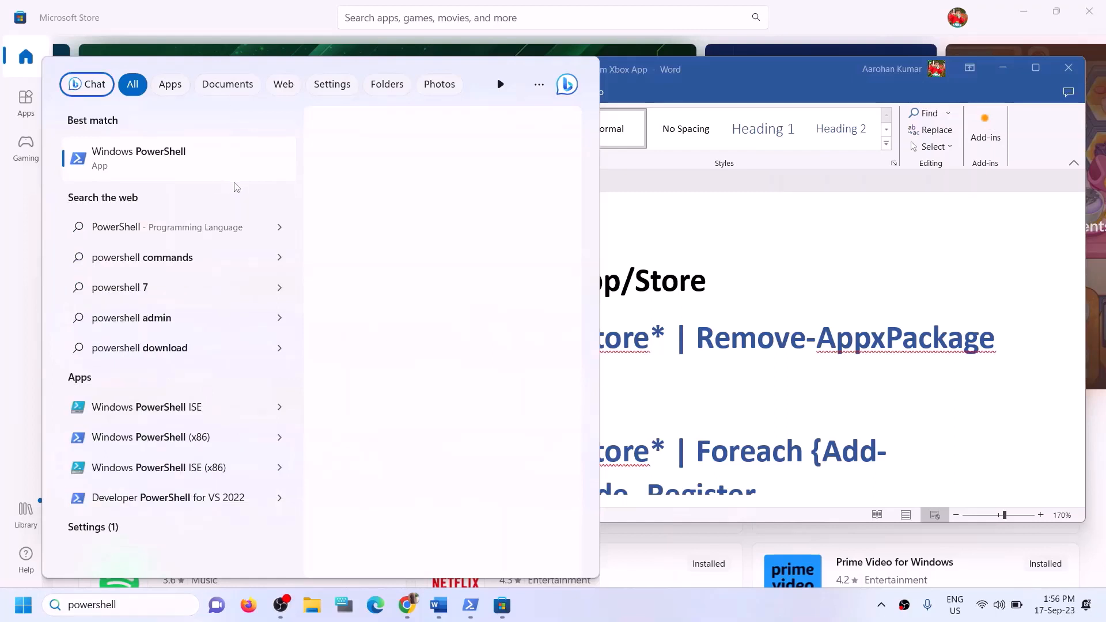
right_click(208, 165)
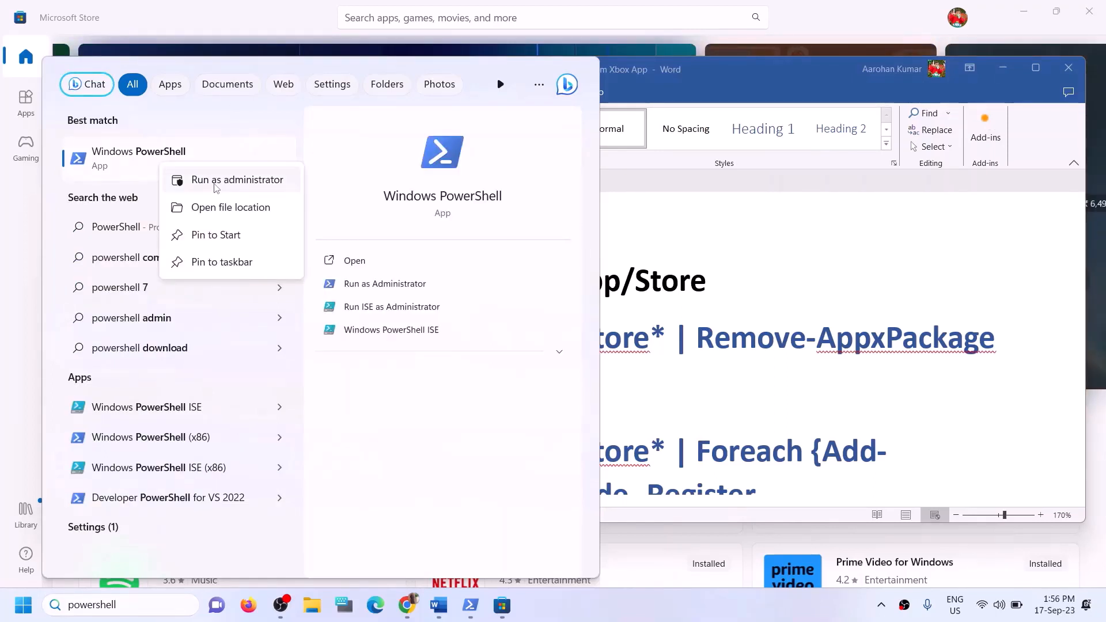
click(214, 185)
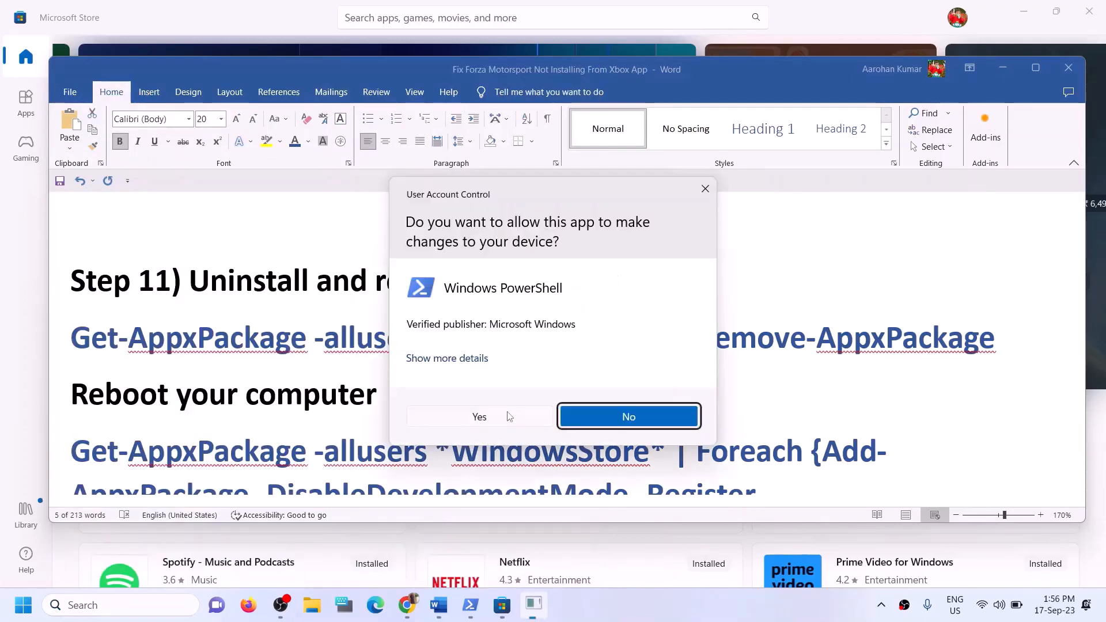
click(509, 415)
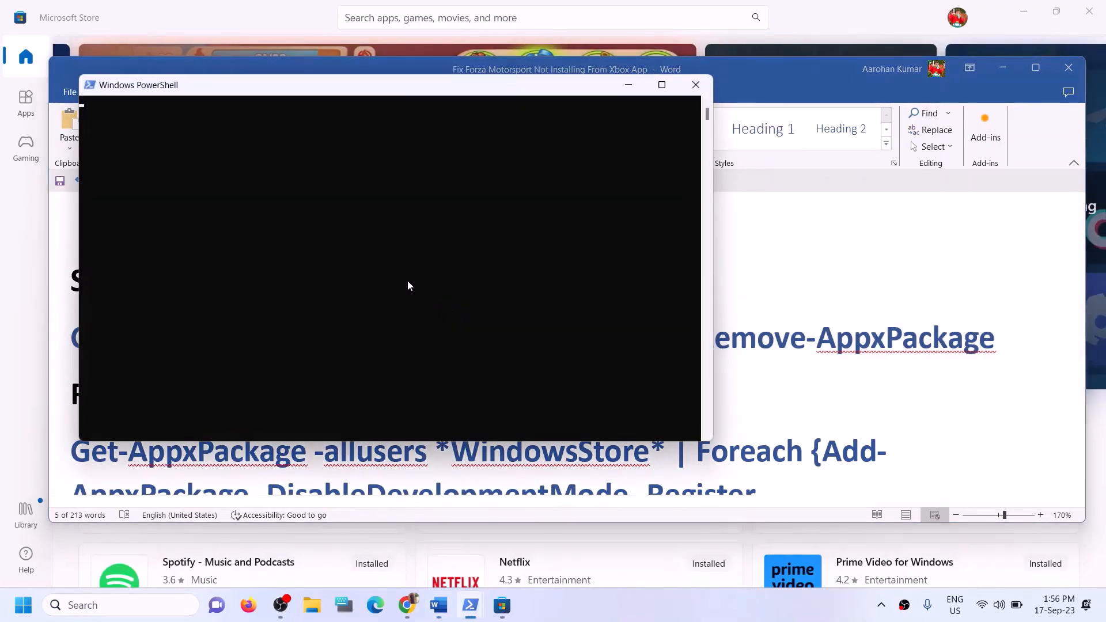
right_click(407, 284)
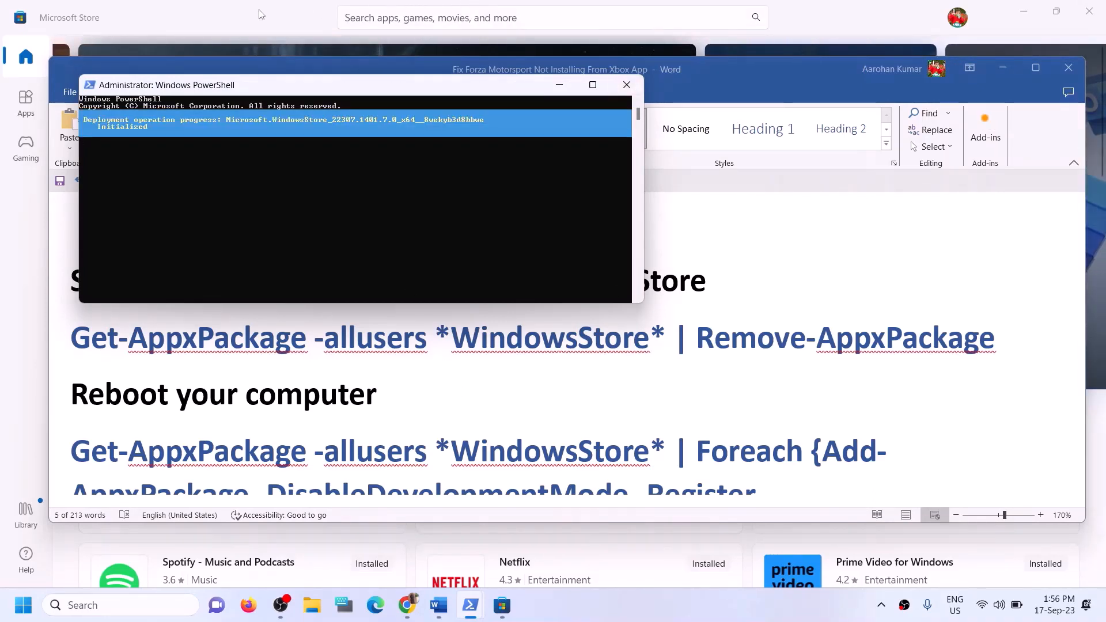
click(240, 16)
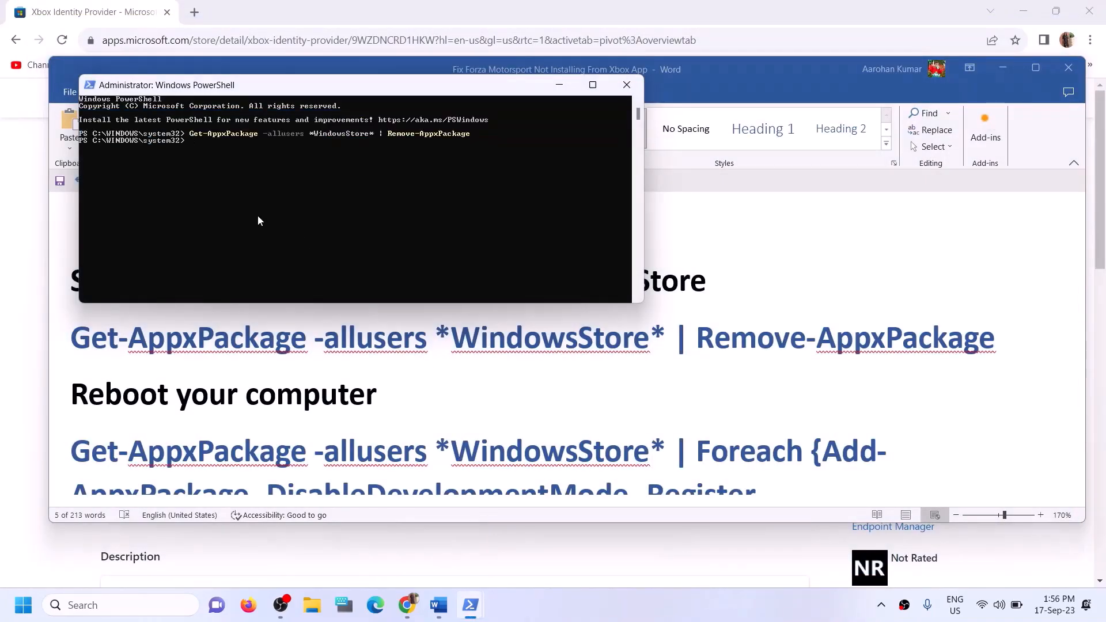
Step: Copy the Foreach {Add-AppxPackage -DisableDevelopmentMode -Register ...} Store reinstall command from the Word document and highlight the "Reboot your computer" line
click(429, 391)
scroll(415, 395, down, 1)
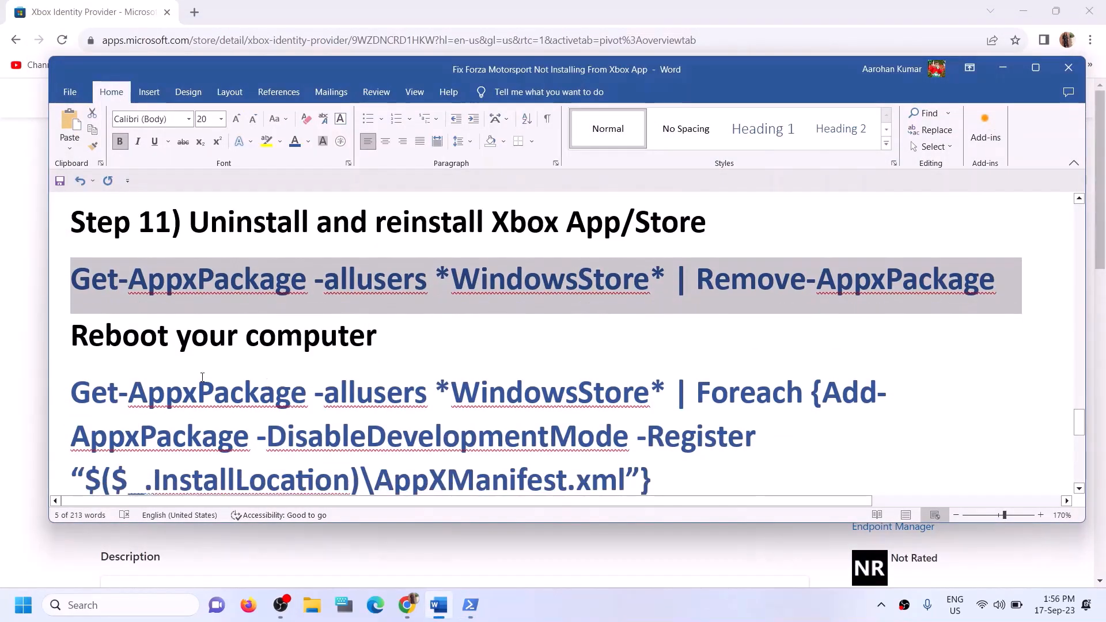
drag(99, 327, 407, 333)
scroll(670, 421, down, 1)
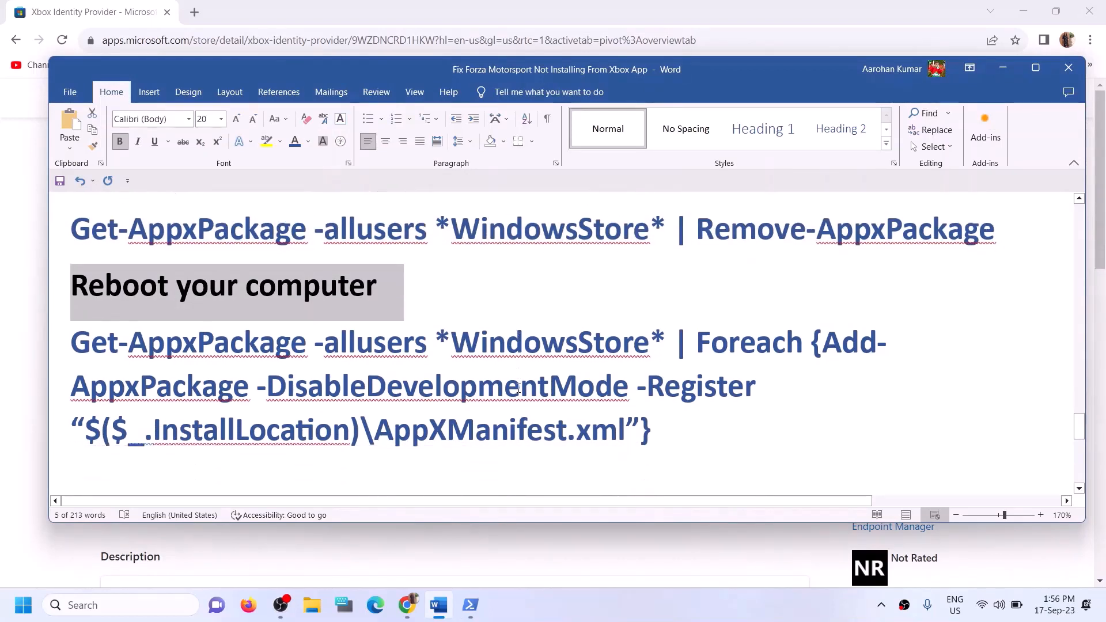
drag(670, 422, 101, 344)
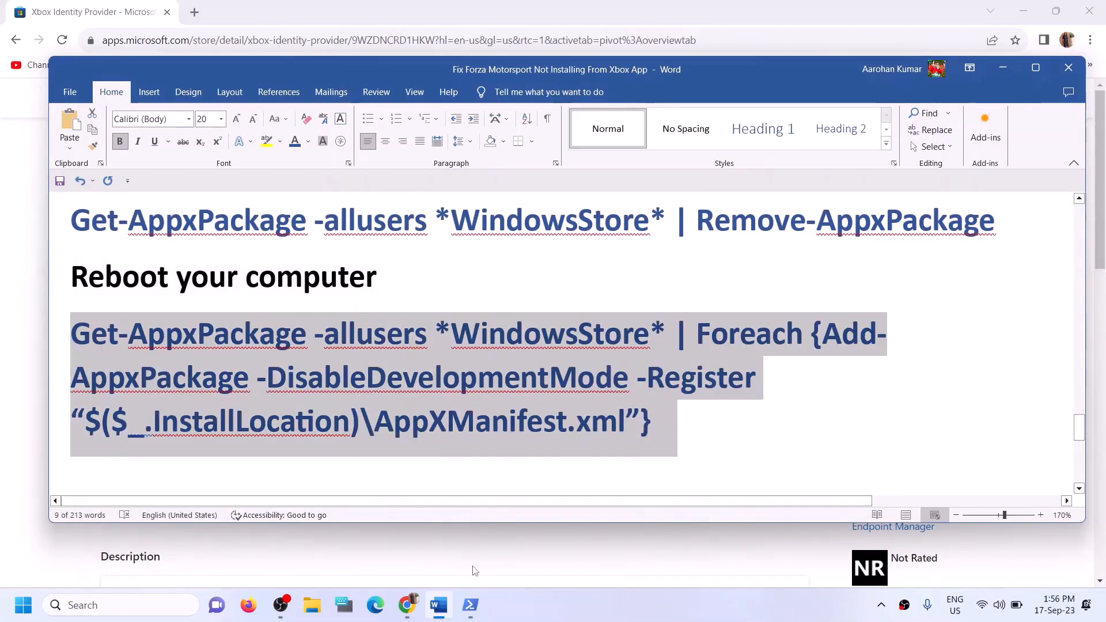
mouse_move(470, 605)
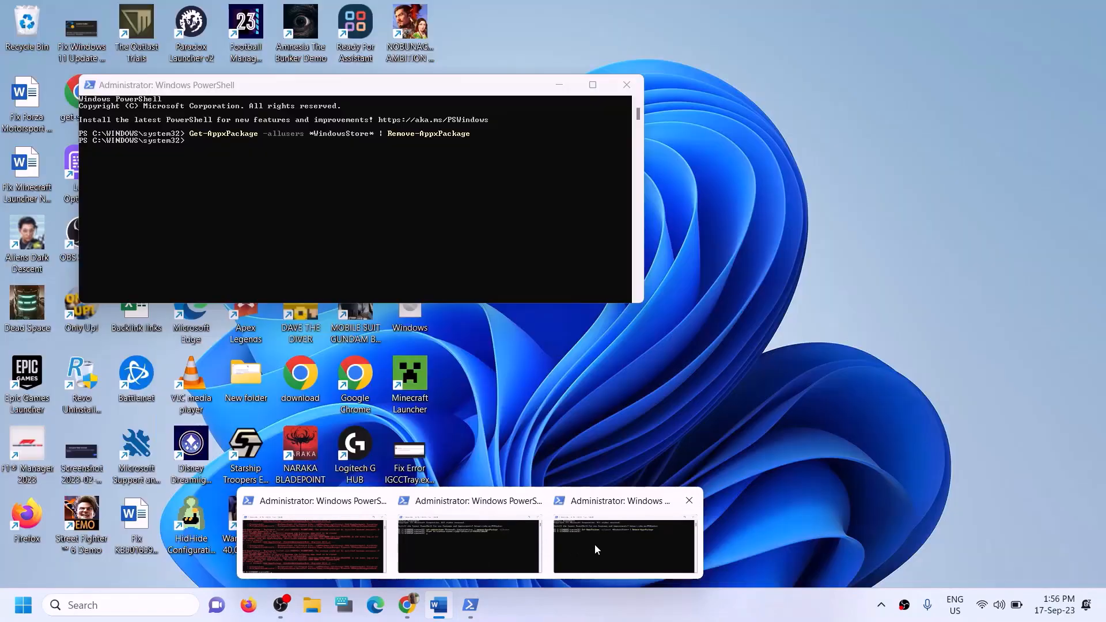
click(594, 544)
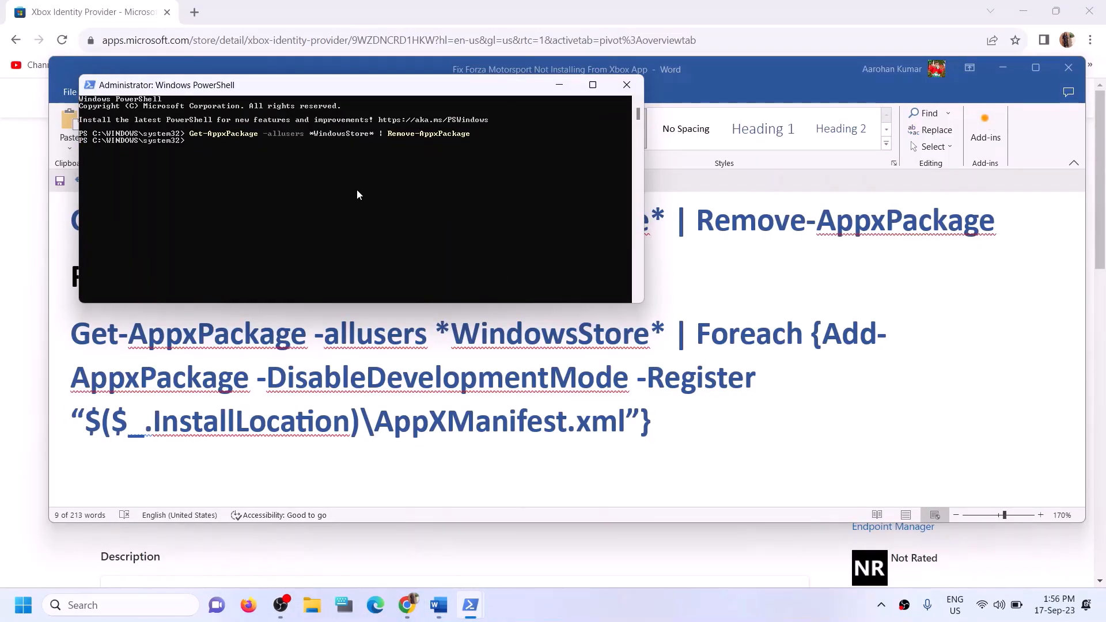
key(alt+Tab)
triple_click(306, 274)
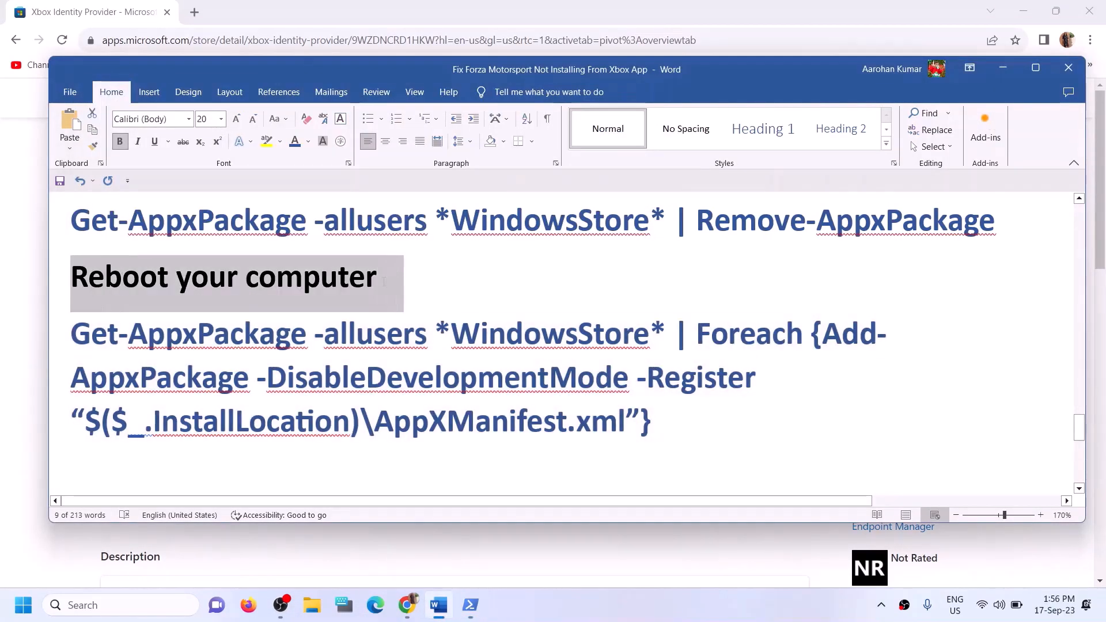
Step: Run the copied WindowsStore Add-AppxPackage command in the administrator PowerShell window that ran the removal command
click(468, 602)
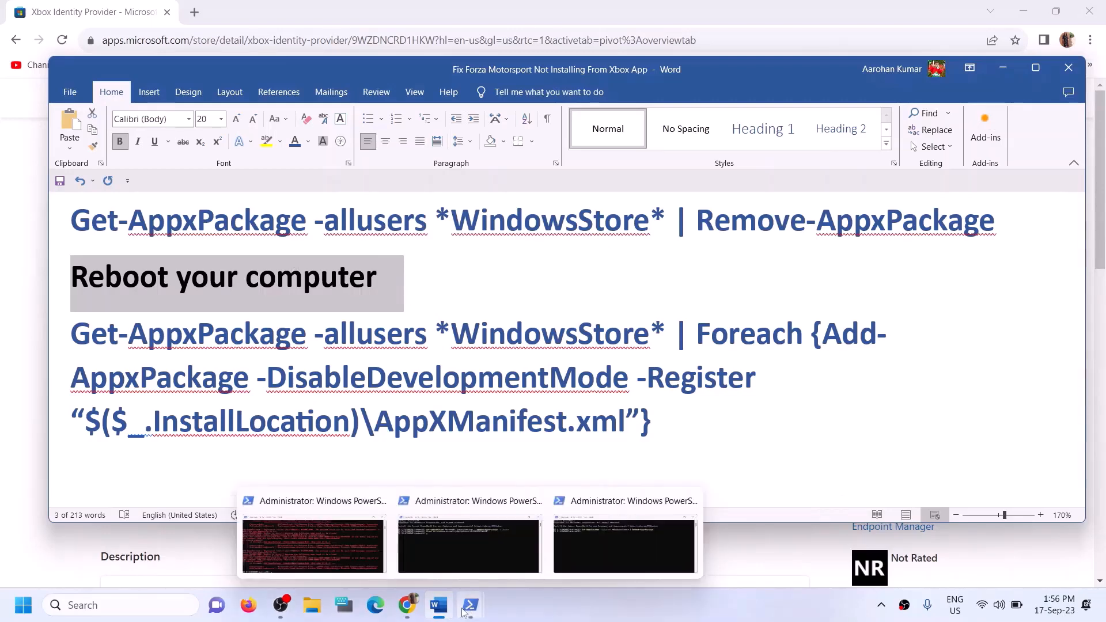
click(613, 555)
click(471, 605)
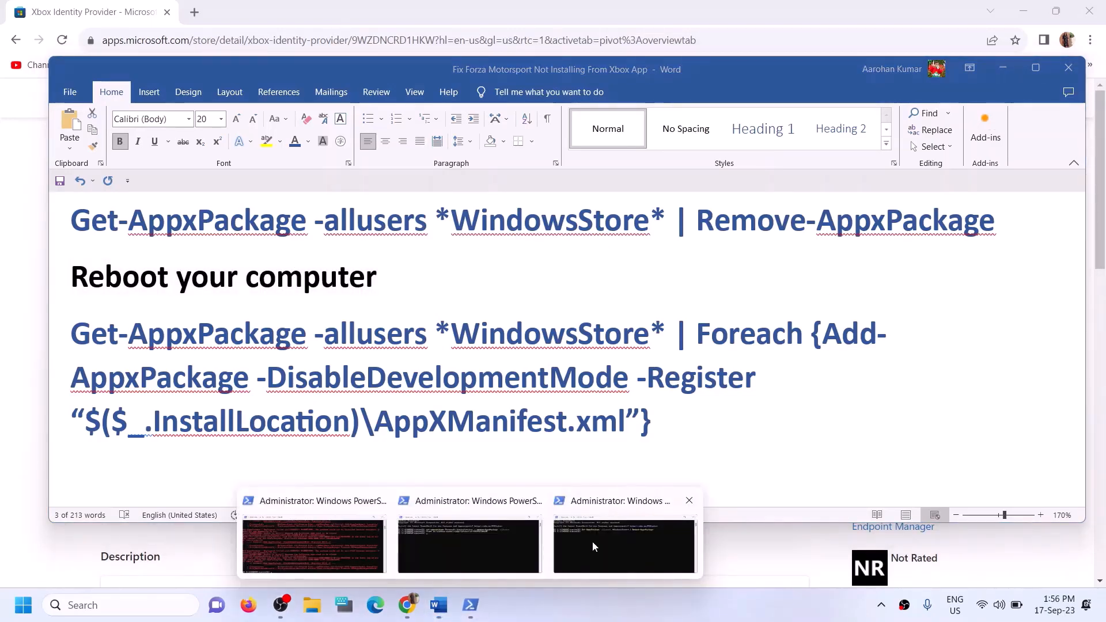
click(623, 539)
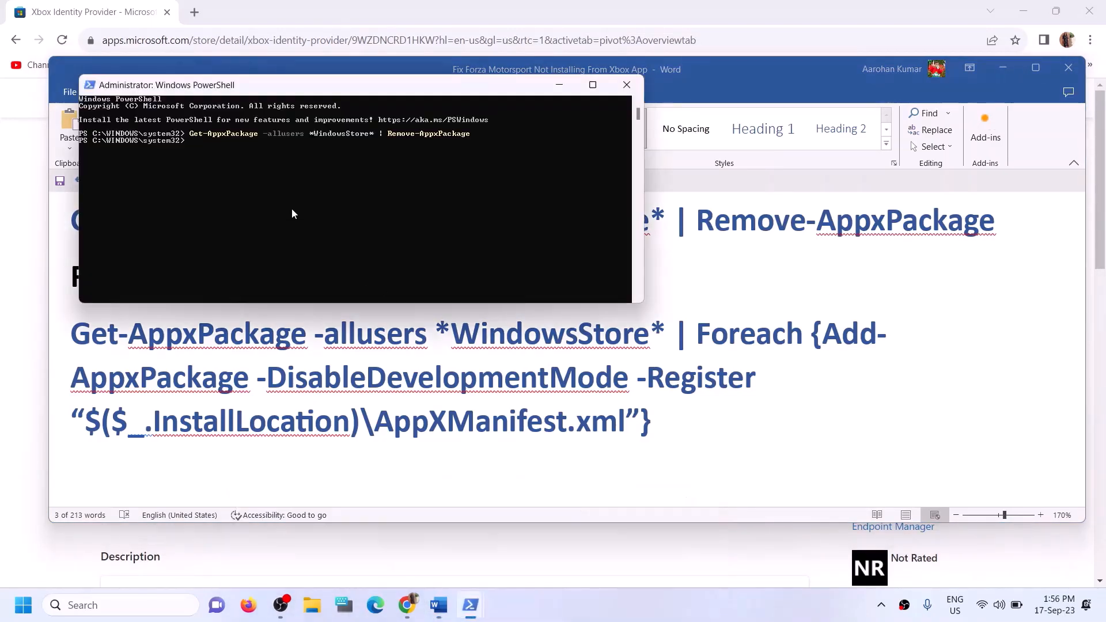
right_click(220, 172)
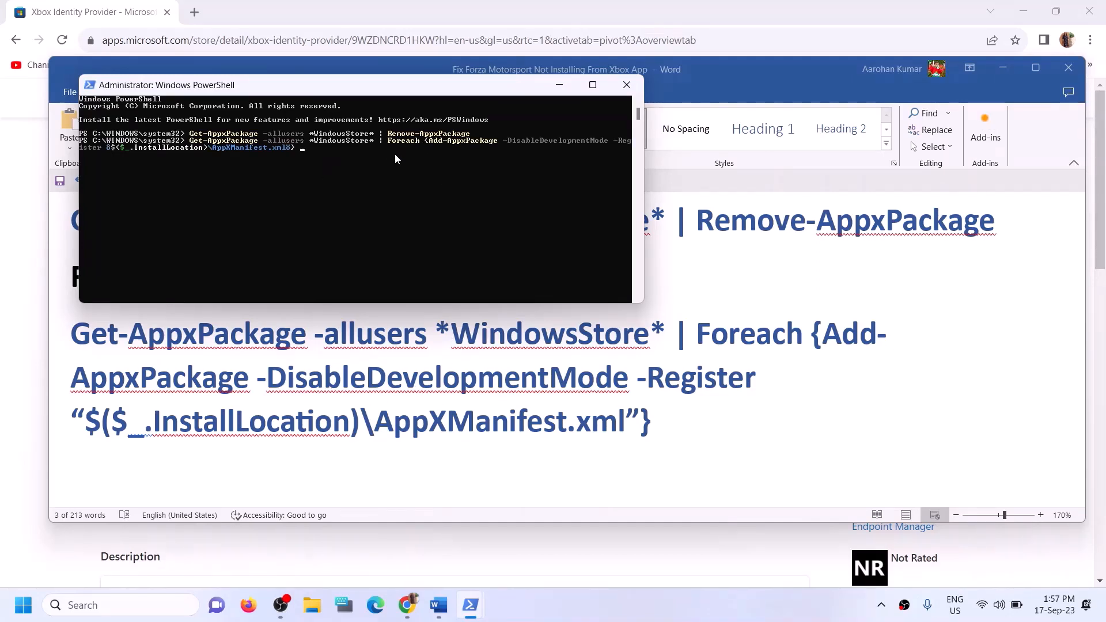
key(Return)
click(107, 605)
text(st)
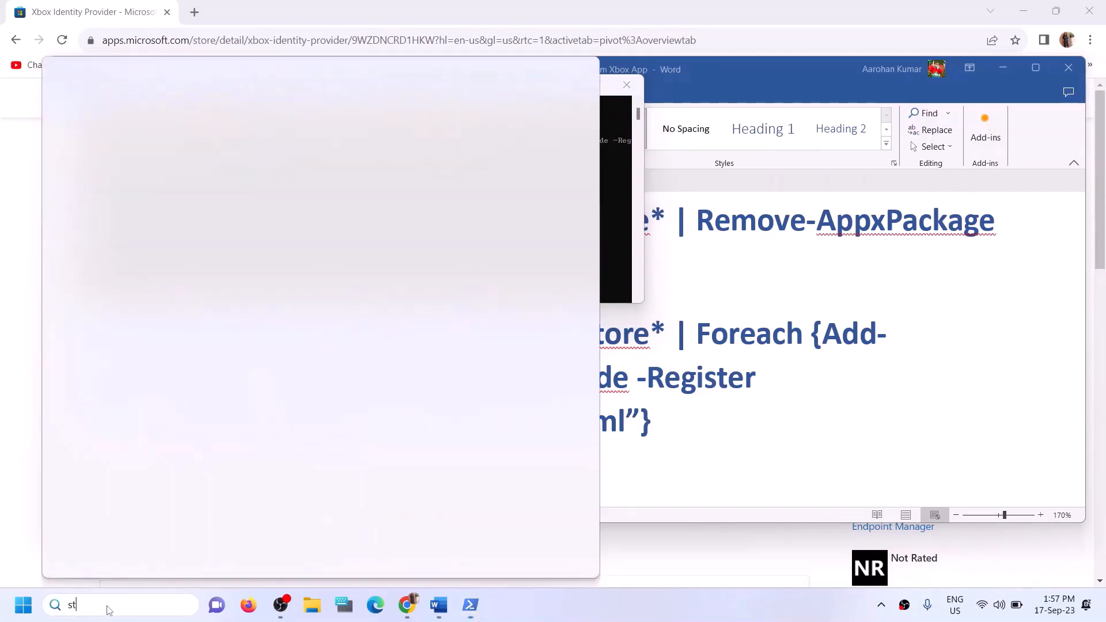
text(ore)
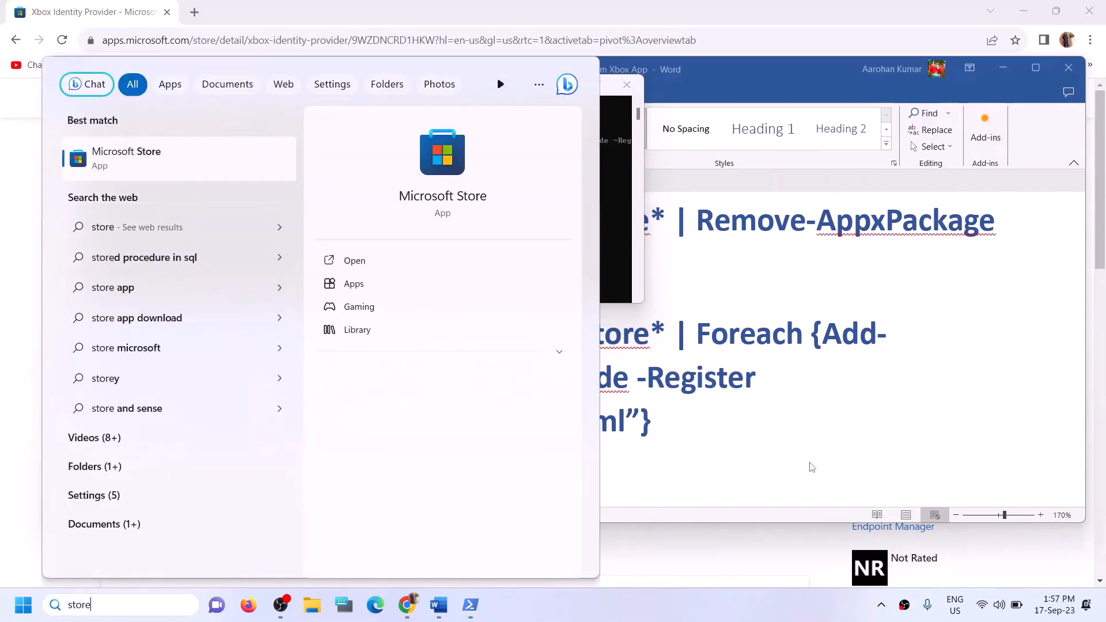
click(717, 413)
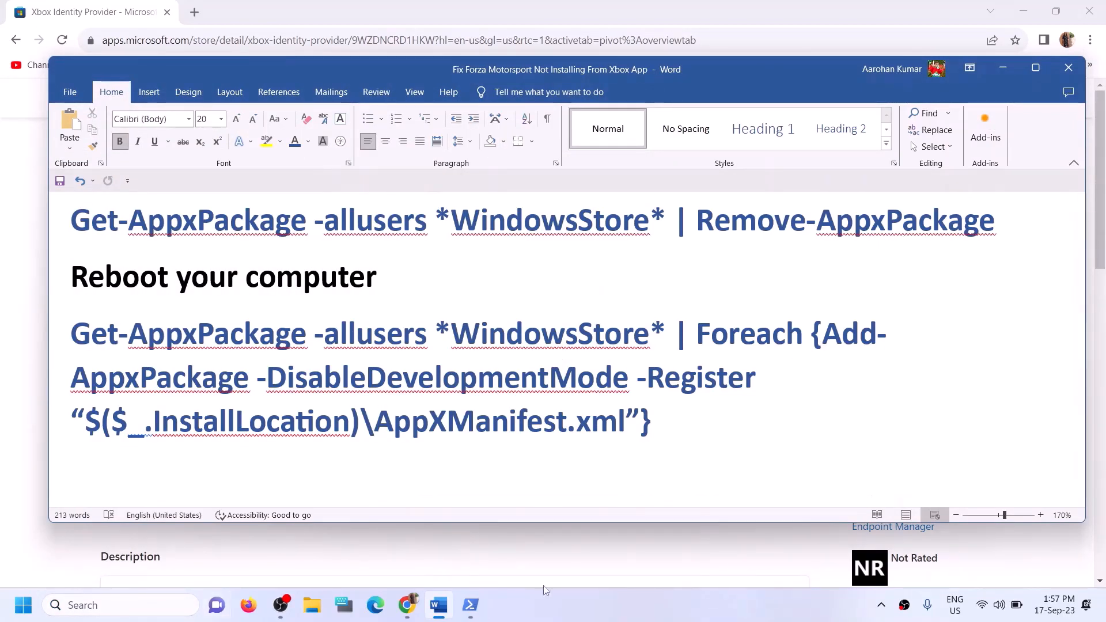
Step: Find and open the reinstalled Microsoft Store on the computer
click(136, 602)
text(store)
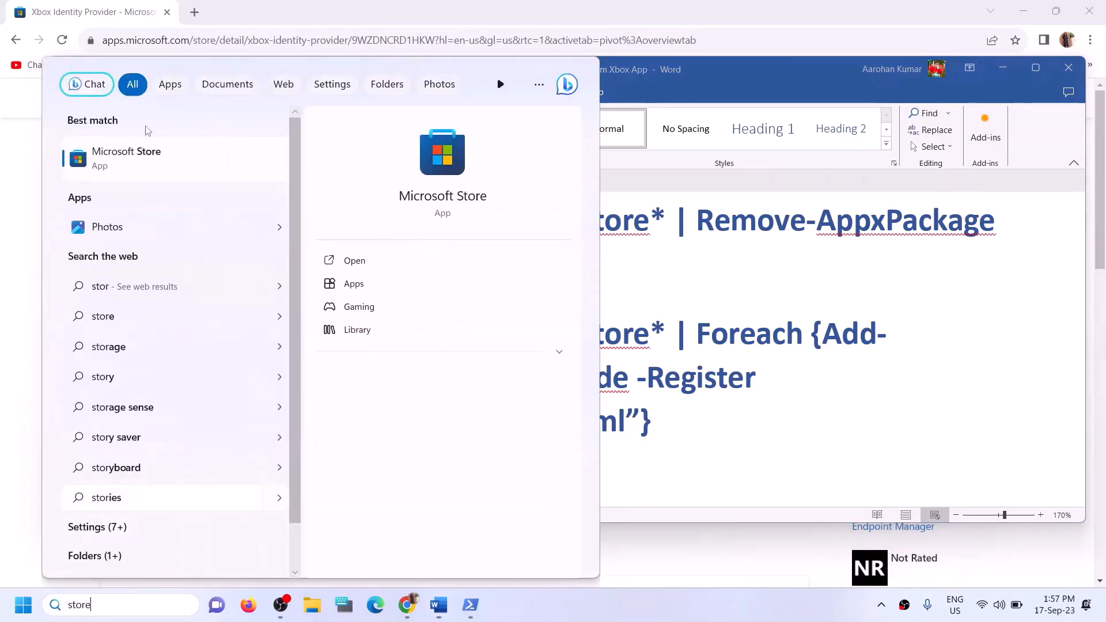
click(460, 157)
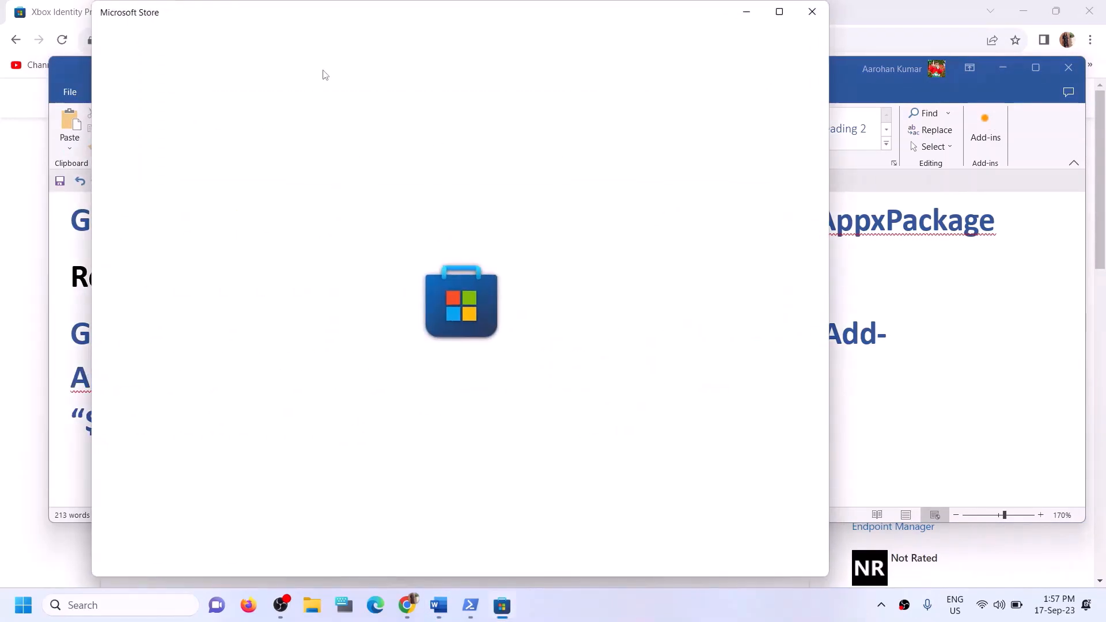
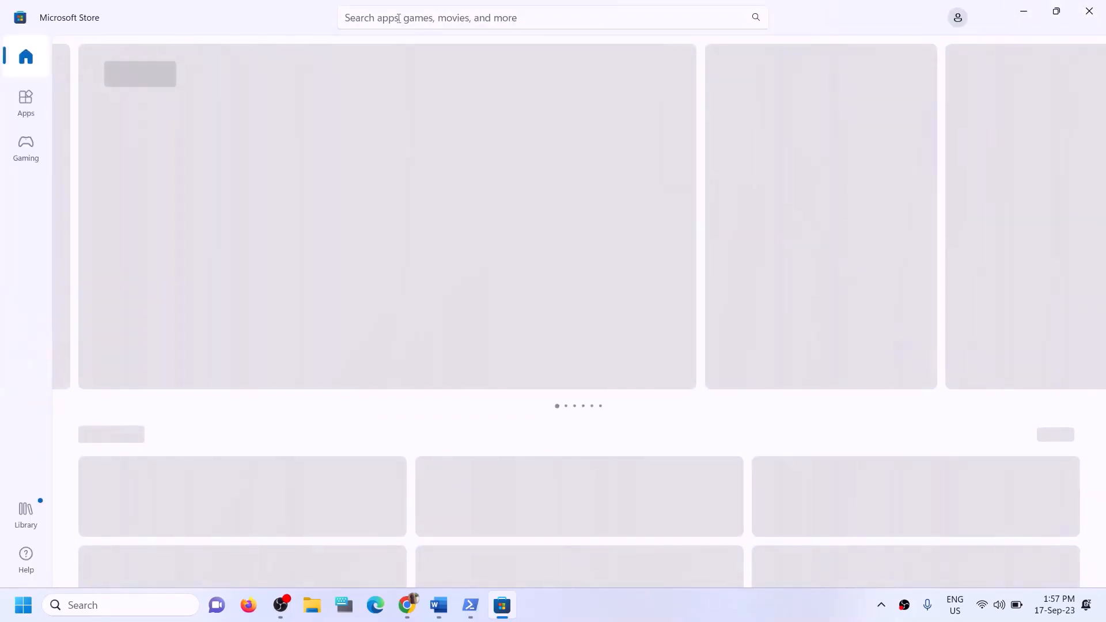
Step: Search the Store for "xbox" and install the Xbox app by Microsoft Corporation, allowing the system changes it requests
click(399, 18)
text(x)
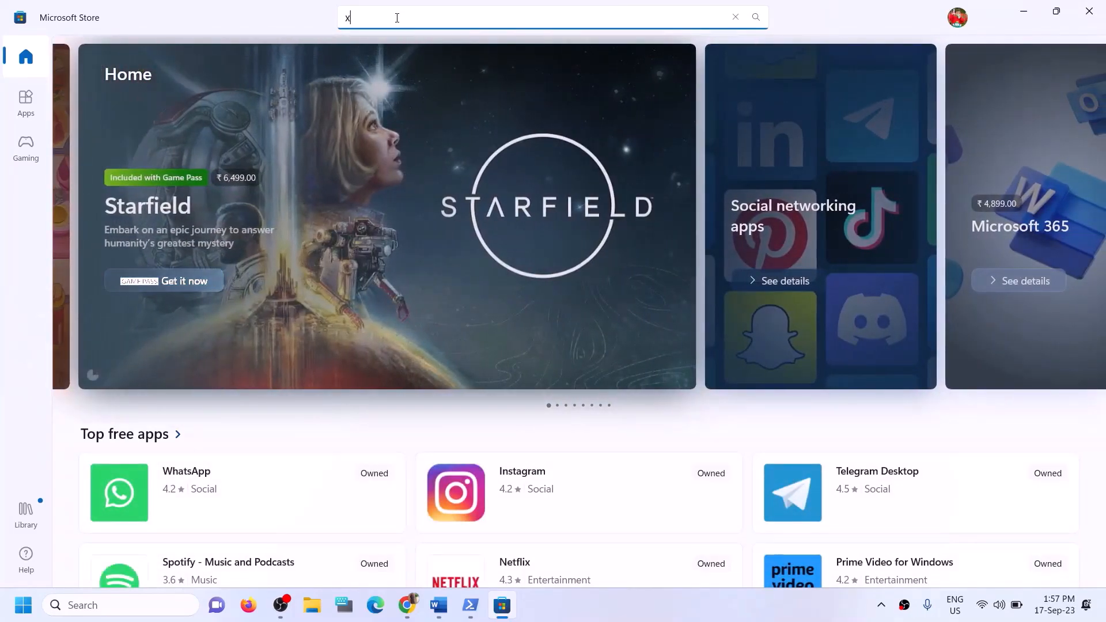
text(box)
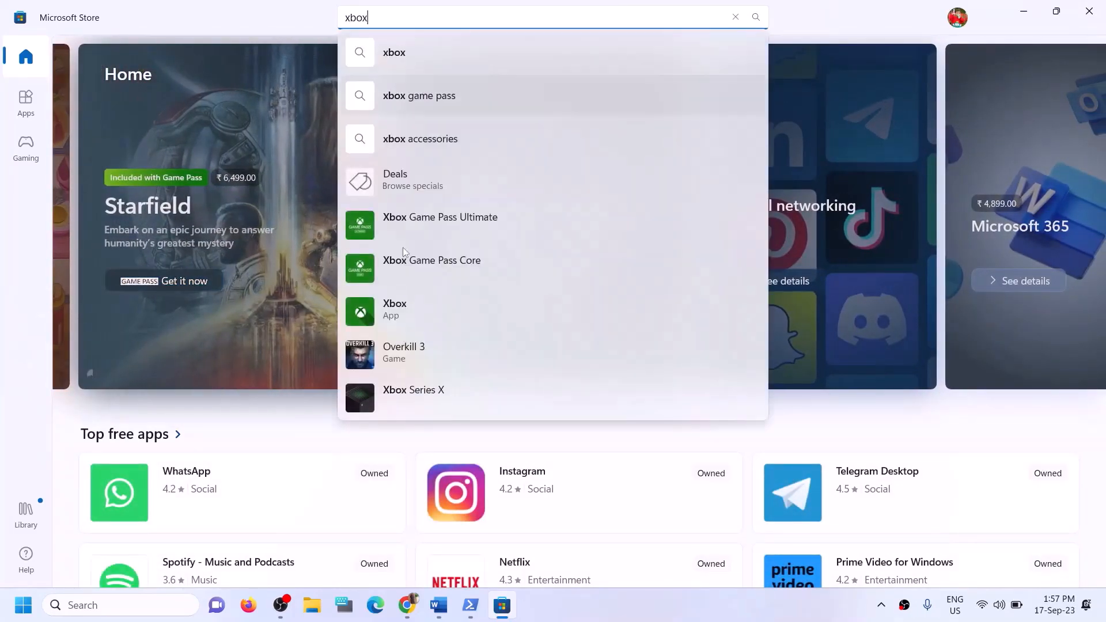
click(406, 303)
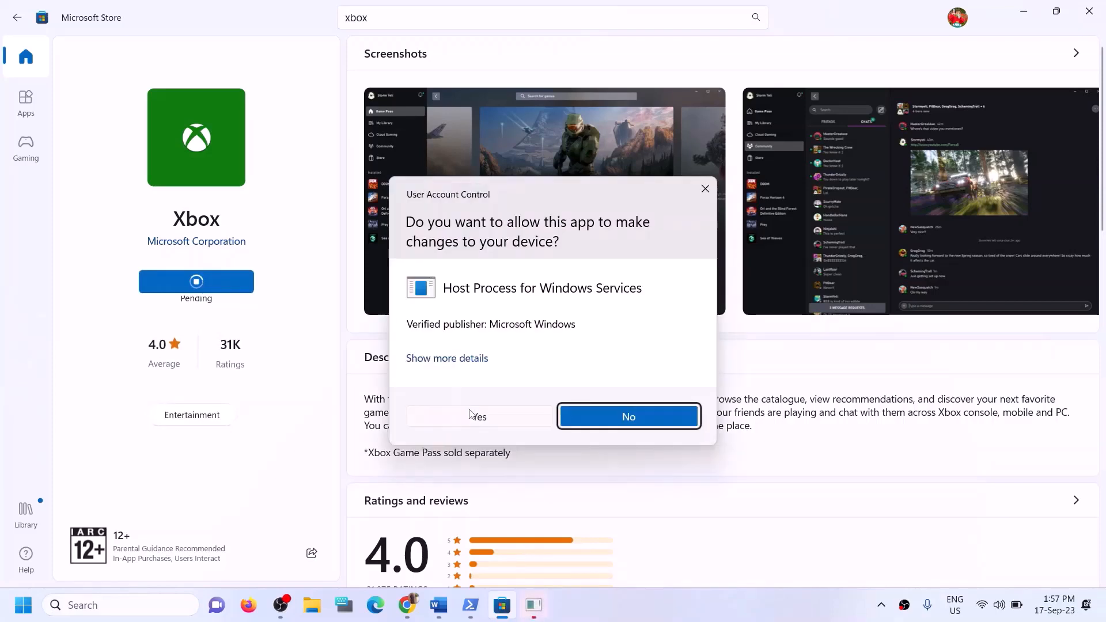
click(469, 410)
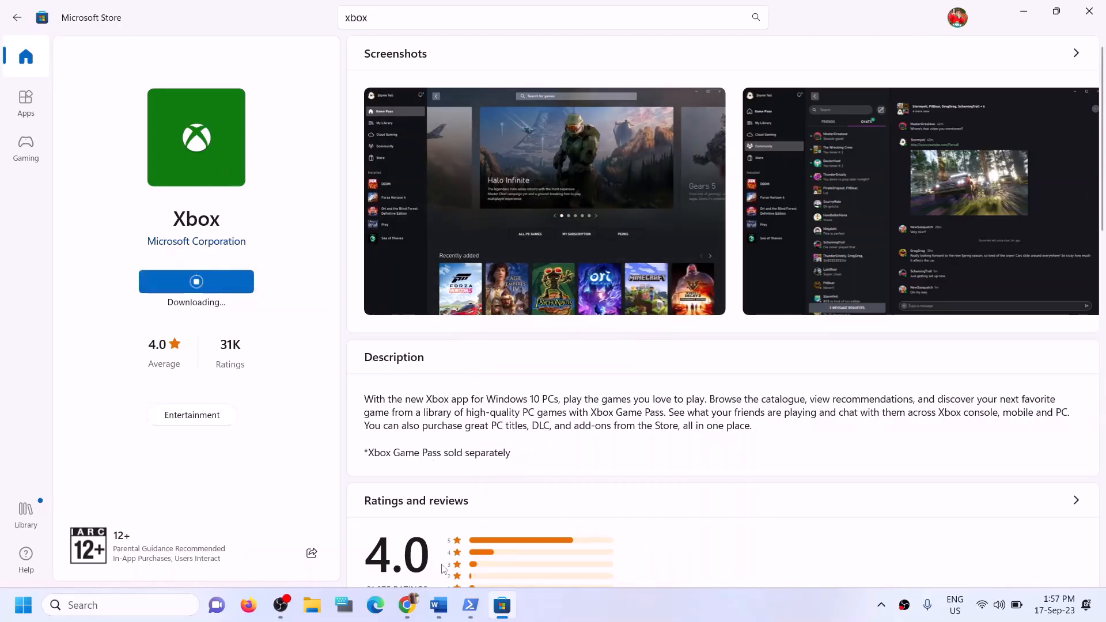
Step: Highlight "Try installing to C drive" in Step 12 of the Word document and open Windows Settings
click(439, 605)
scroll(349, 399, down, 1)
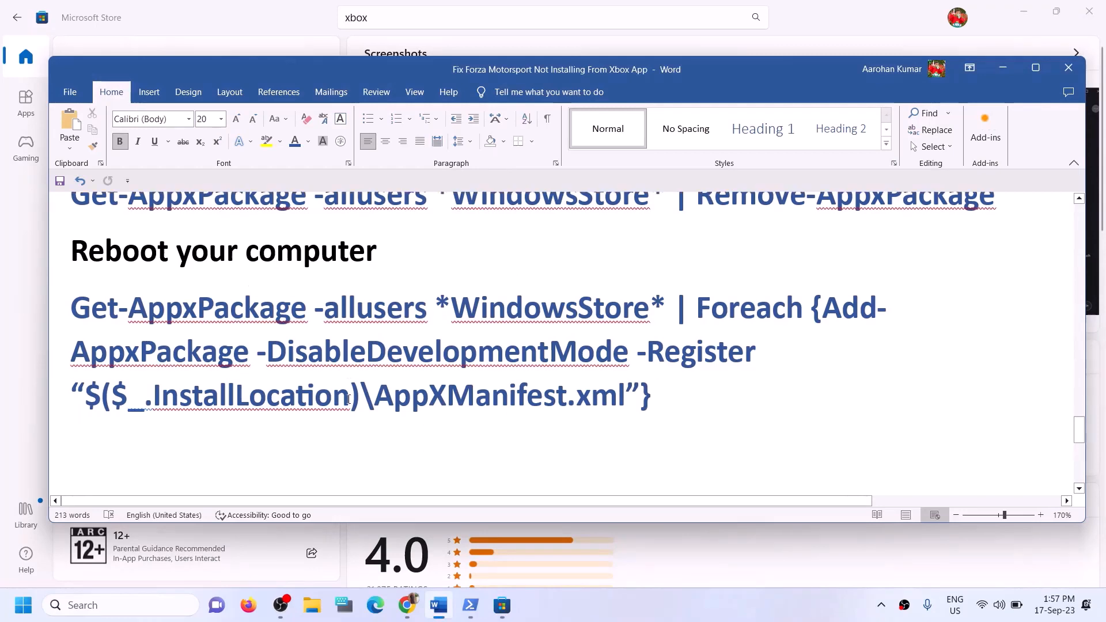
scroll(348, 399, down, 3)
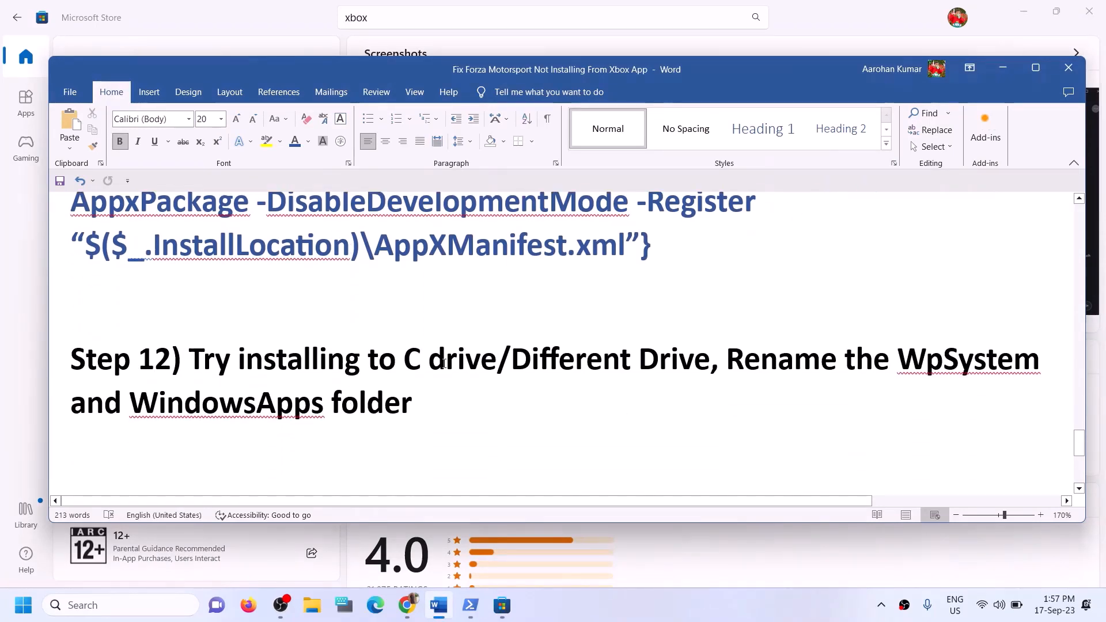
drag(191, 361, 497, 360)
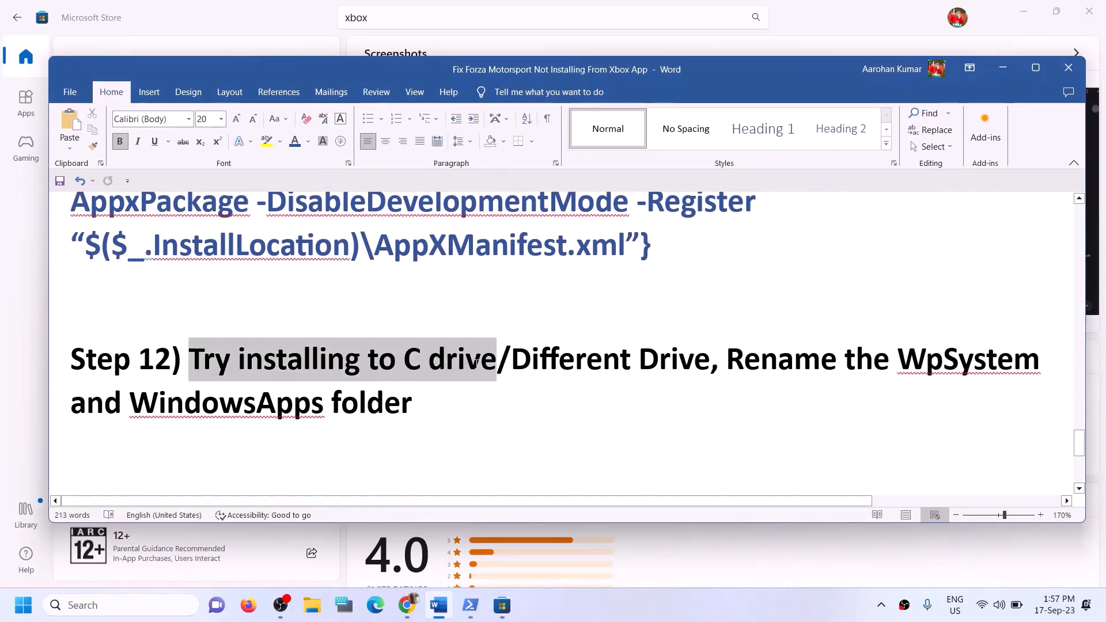
click(531, 367)
click(312, 605)
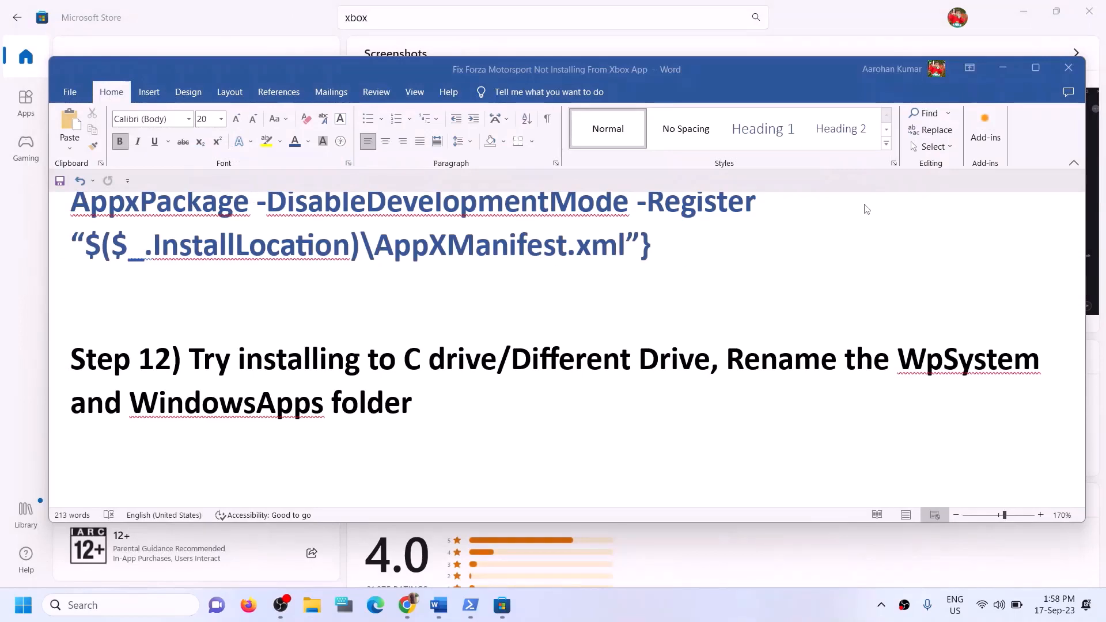
key(super+i)
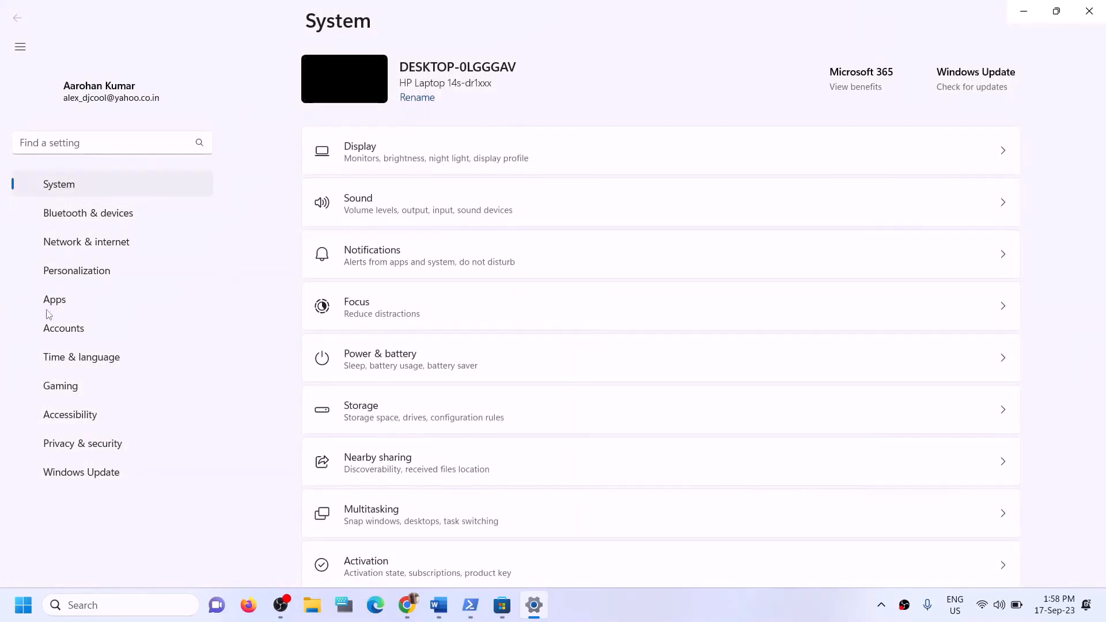
click(78, 282)
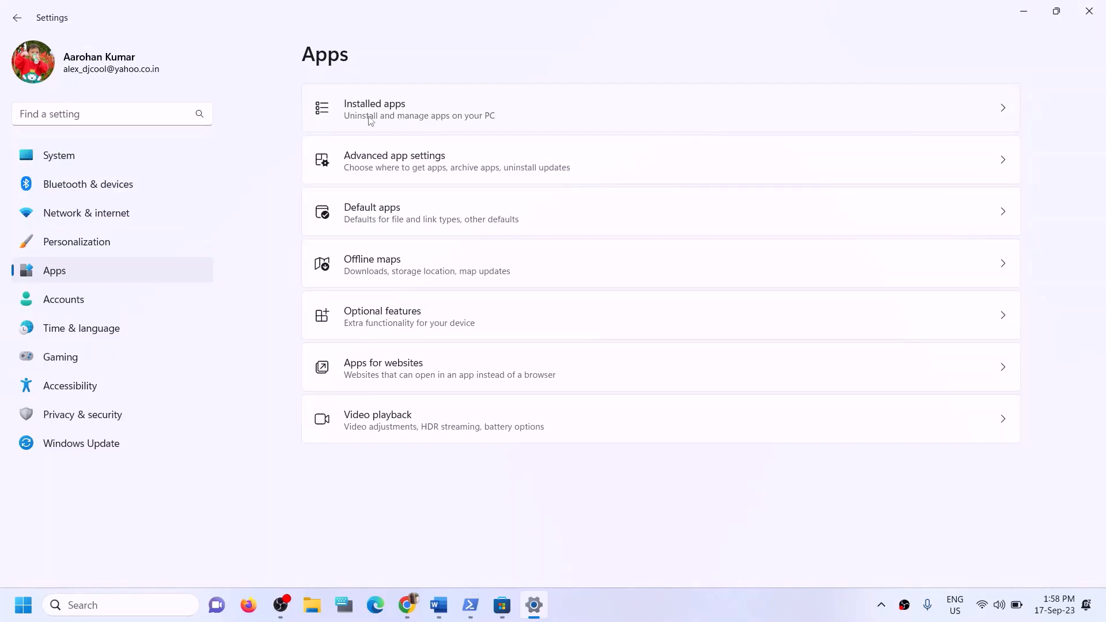
click(420, 171)
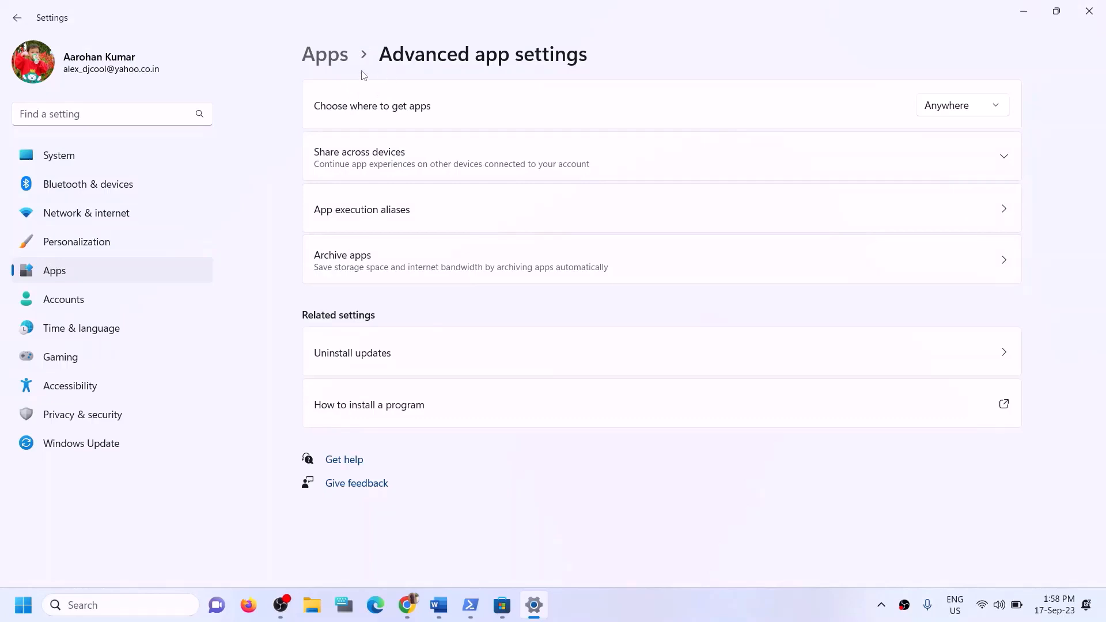
click(326, 56)
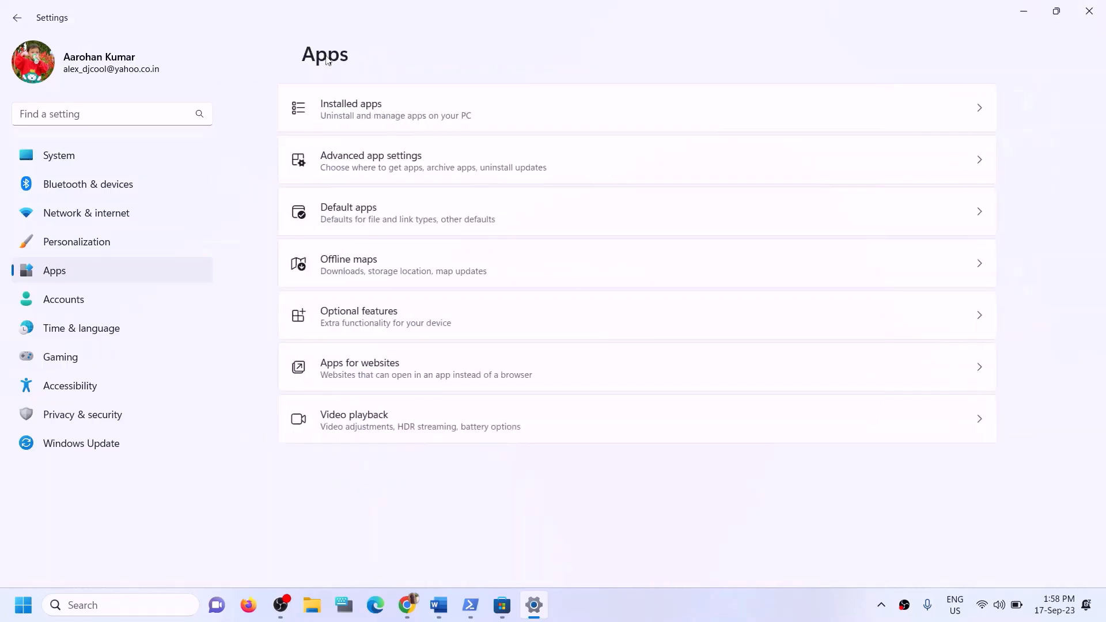
click(365, 114)
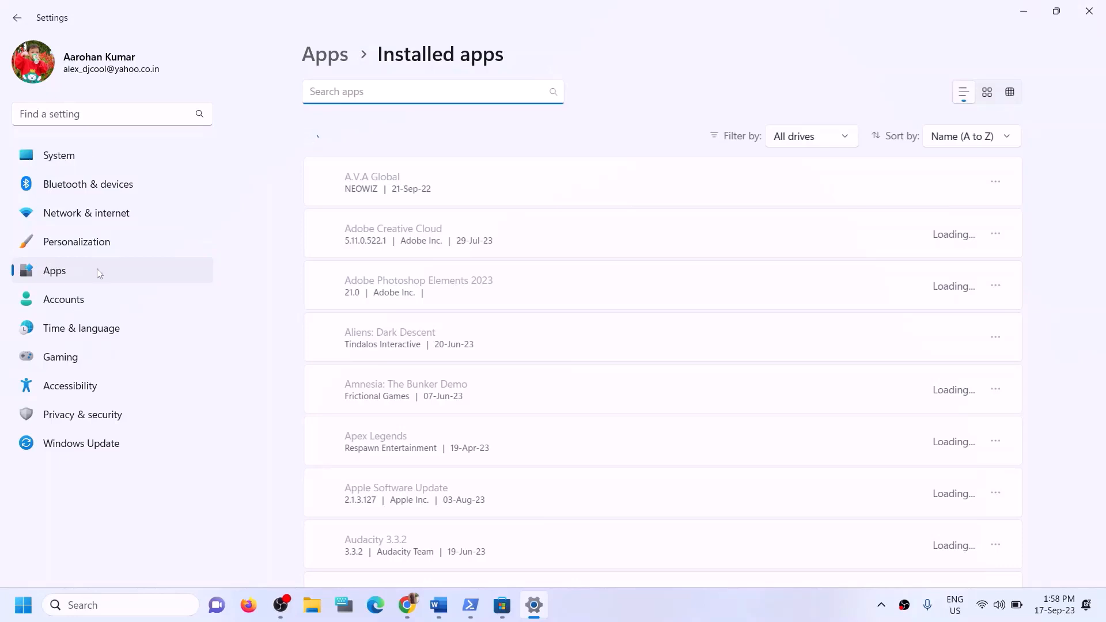
Step: Open the "Where new content is saved" page in the advanced storage settings of the system
click(62, 163)
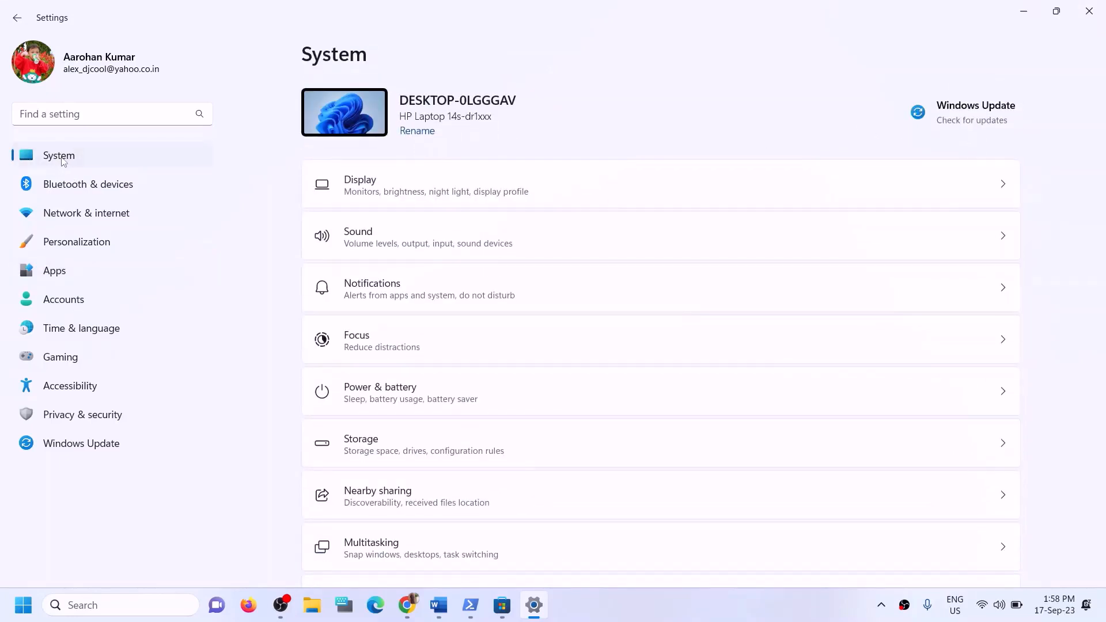
scroll(380, 343, down, 4)
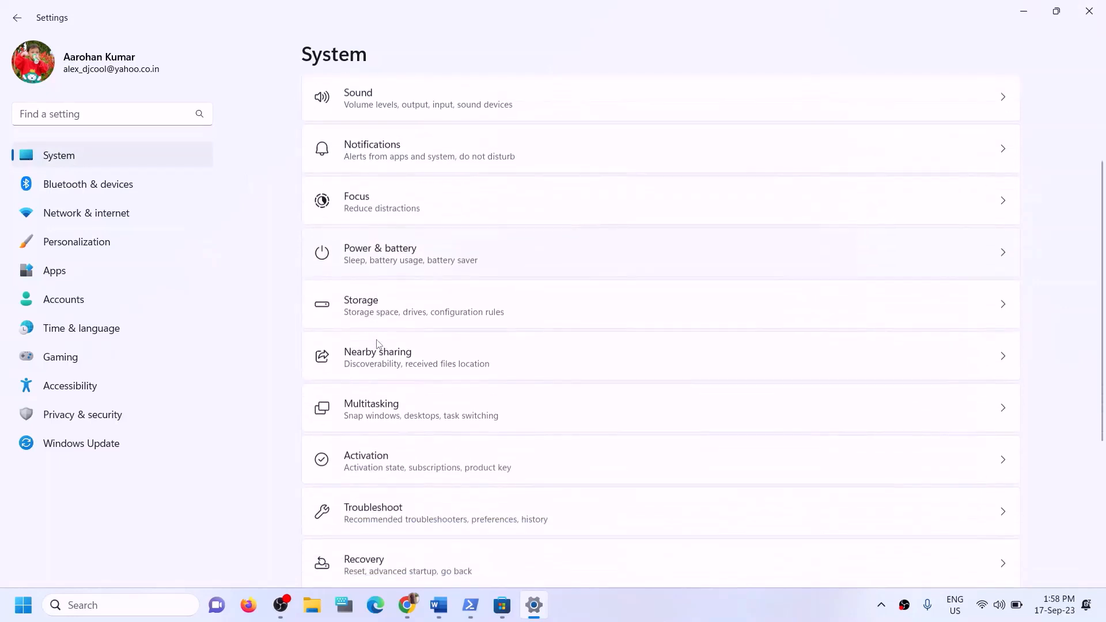
click(394, 215)
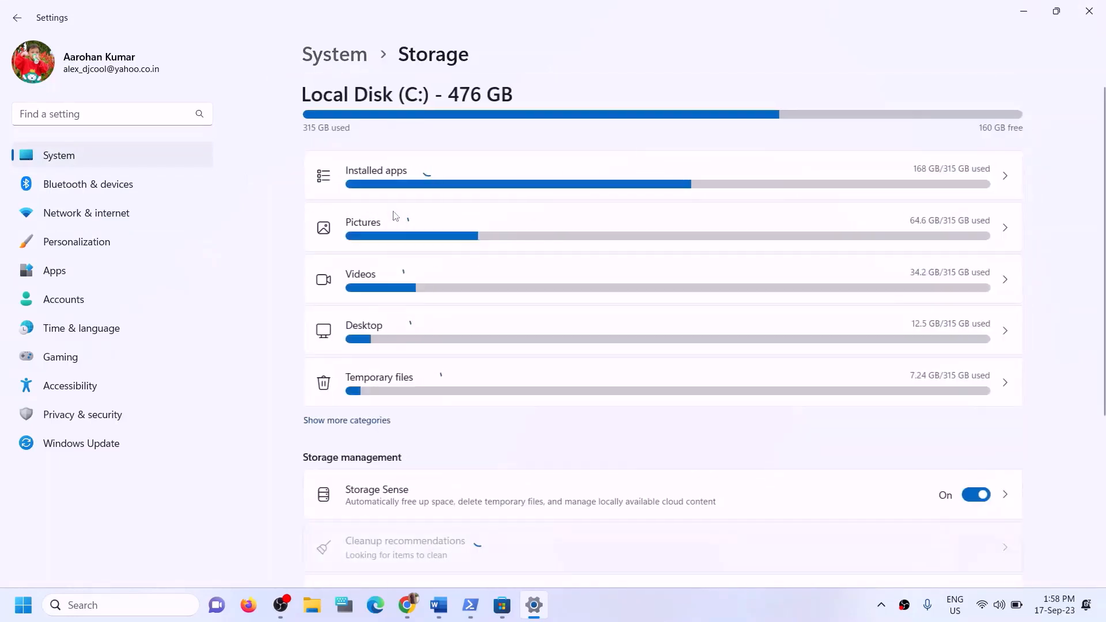
scroll(496, 322, down, 4)
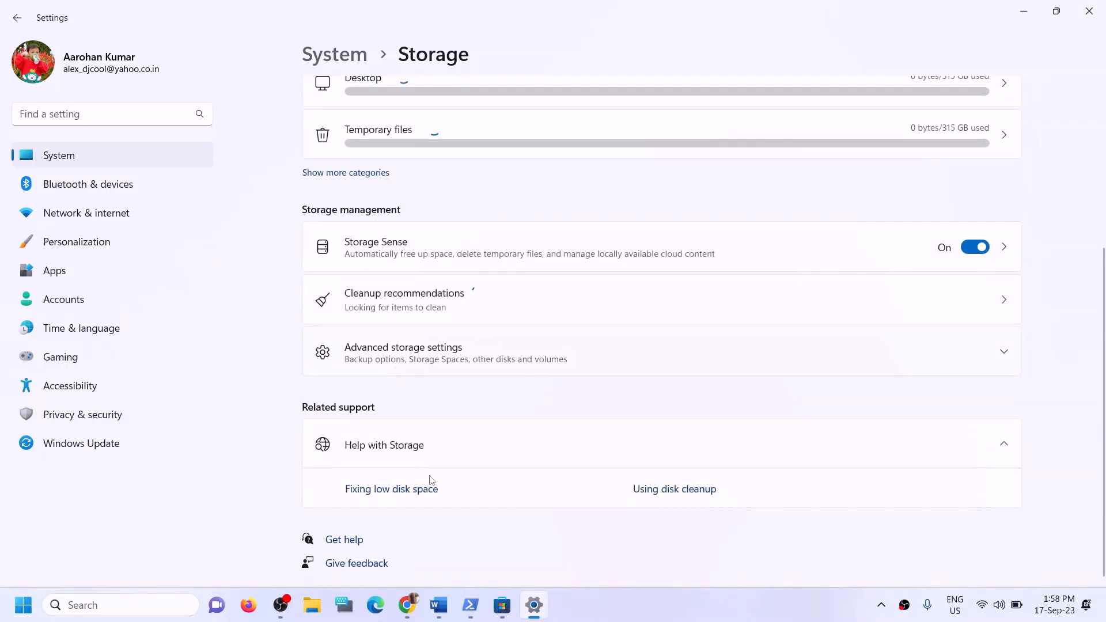
click(420, 351)
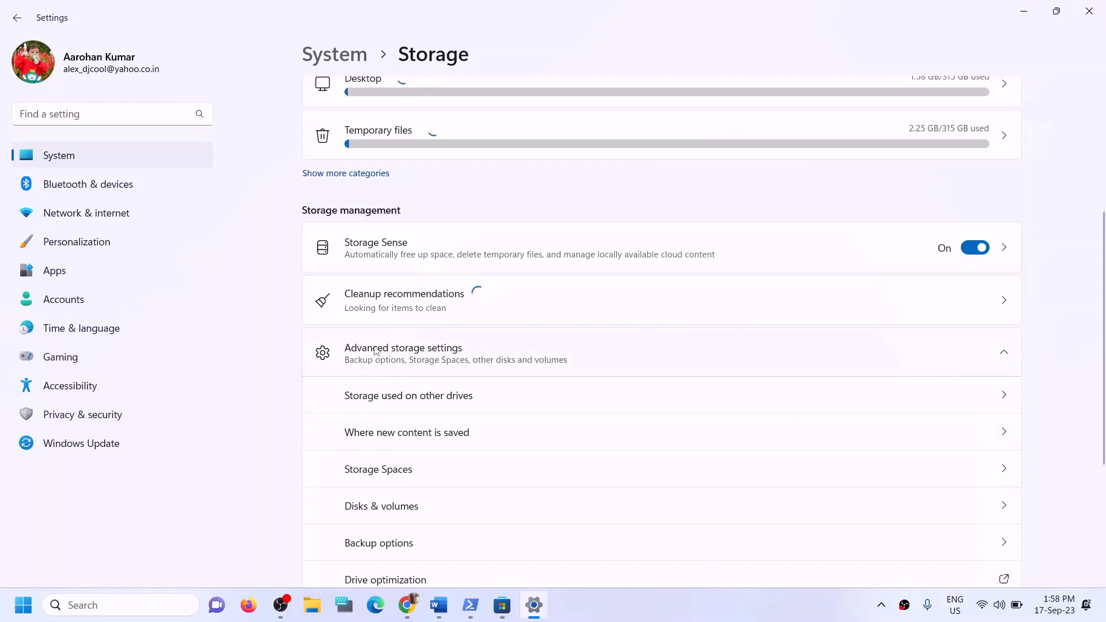
scroll(471, 354, down, 1)
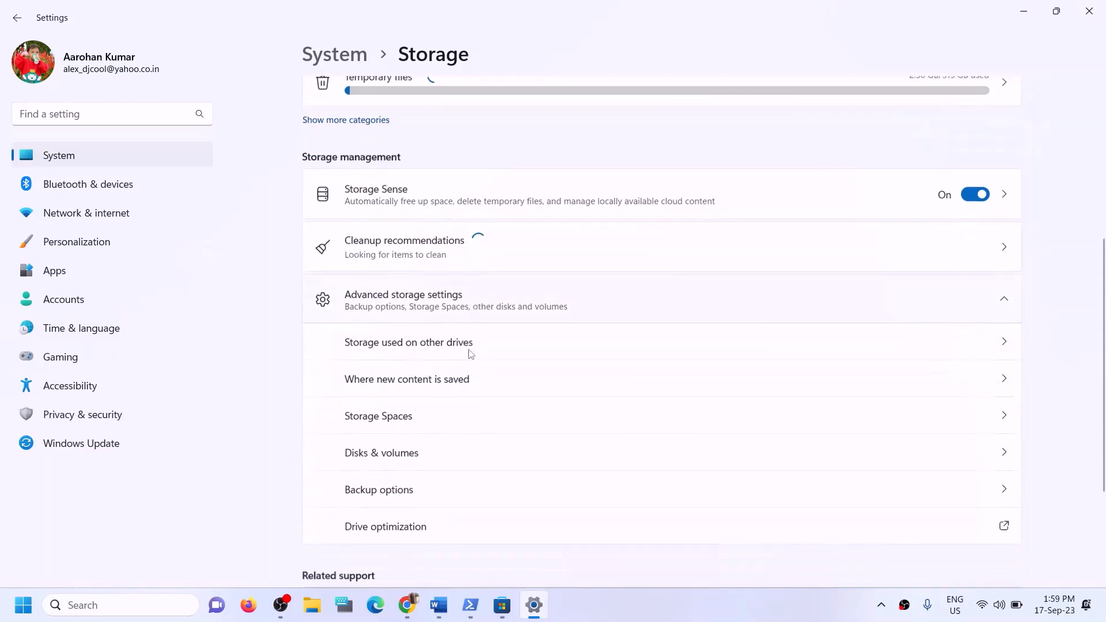
click(400, 364)
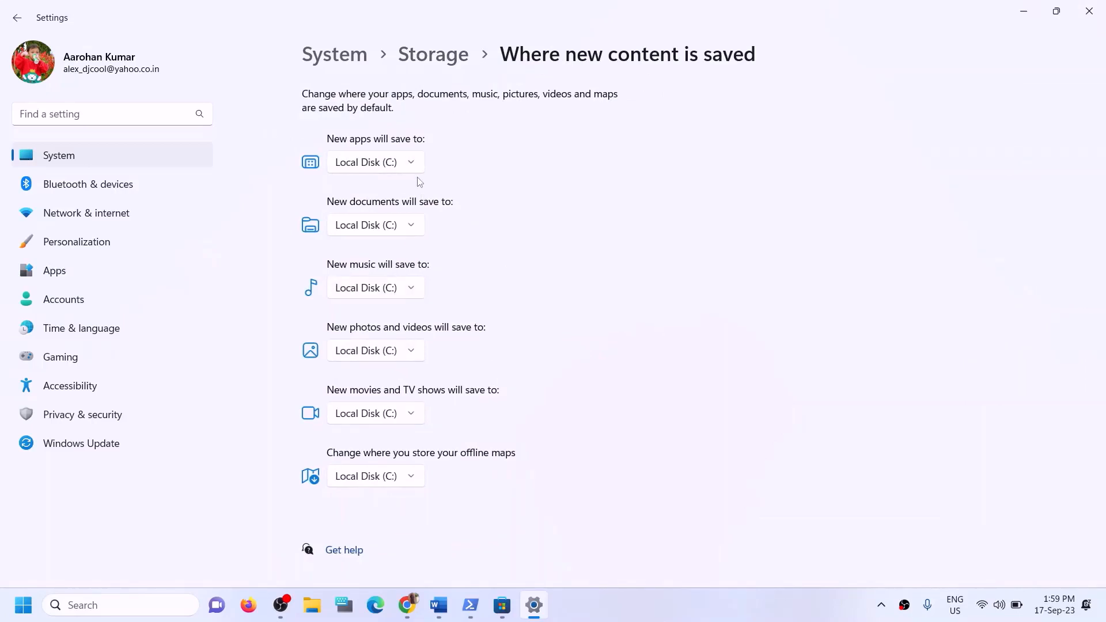
Step: Check which drives are offered for saving new apps, comparing with "Try installing to C drive" in the document's Step 12
click(415, 166)
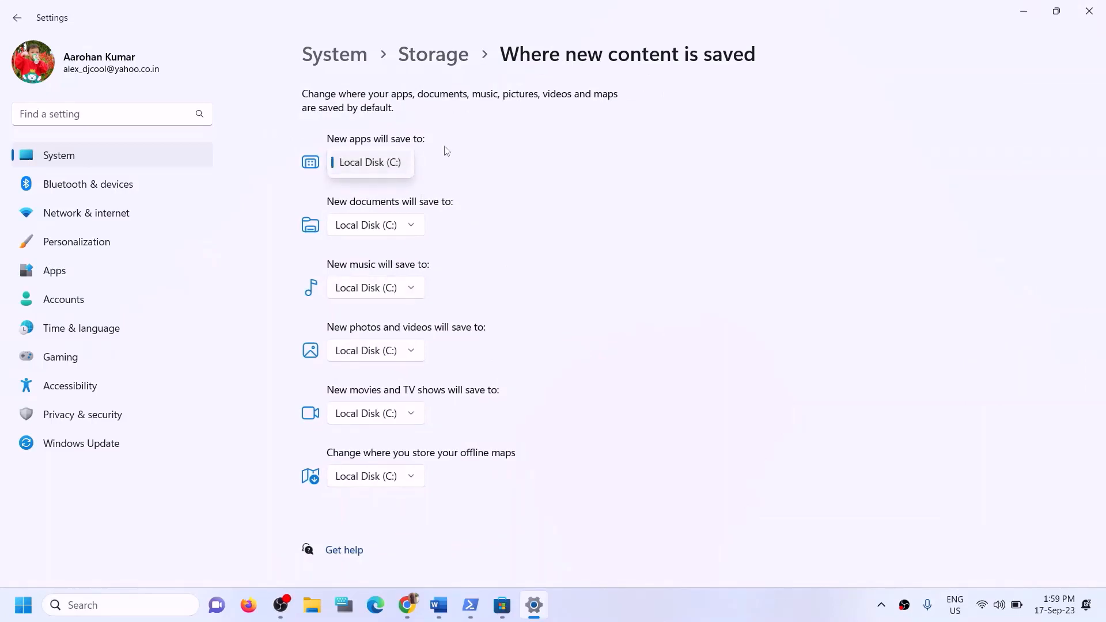
click(446, 163)
click(439, 605)
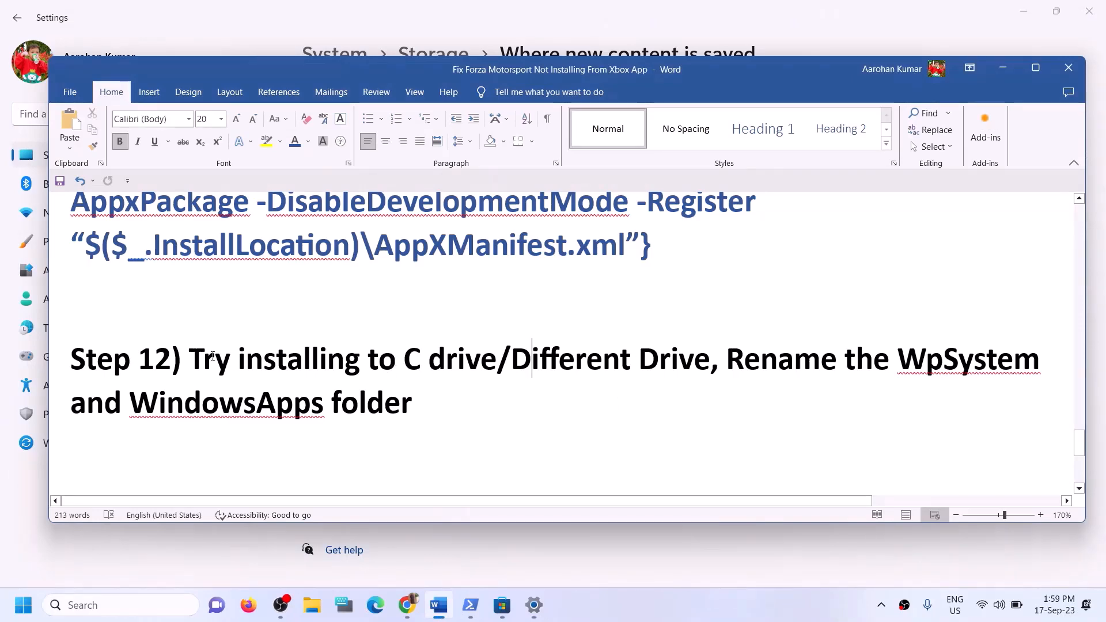
drag(212, 356, 498, 356)
click(1003, 69)
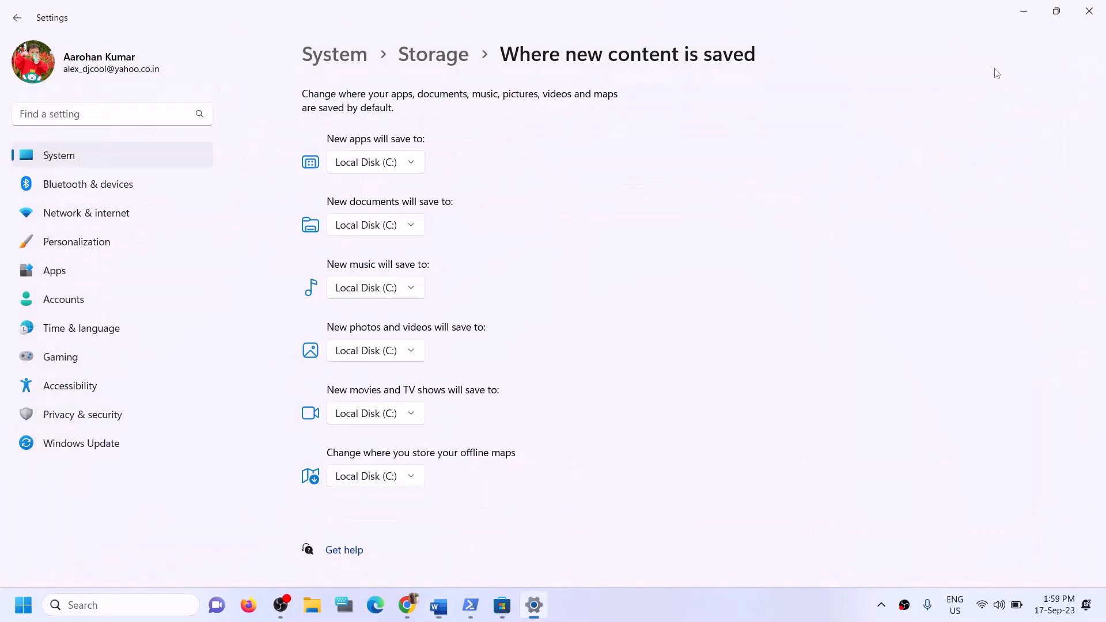
click(421, 168)
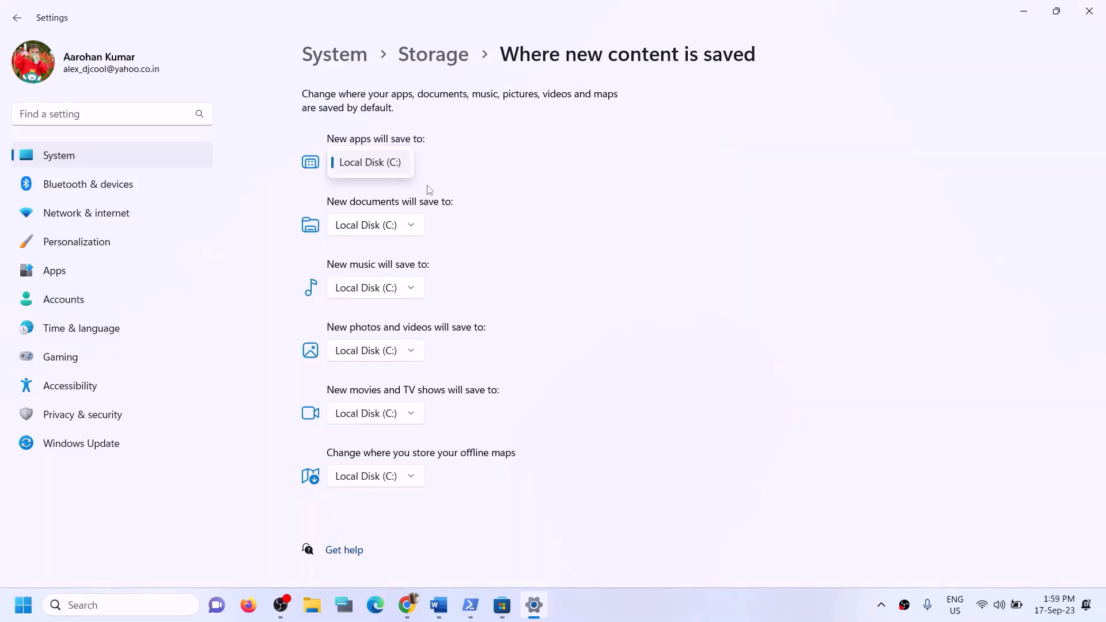
click(470, 177)
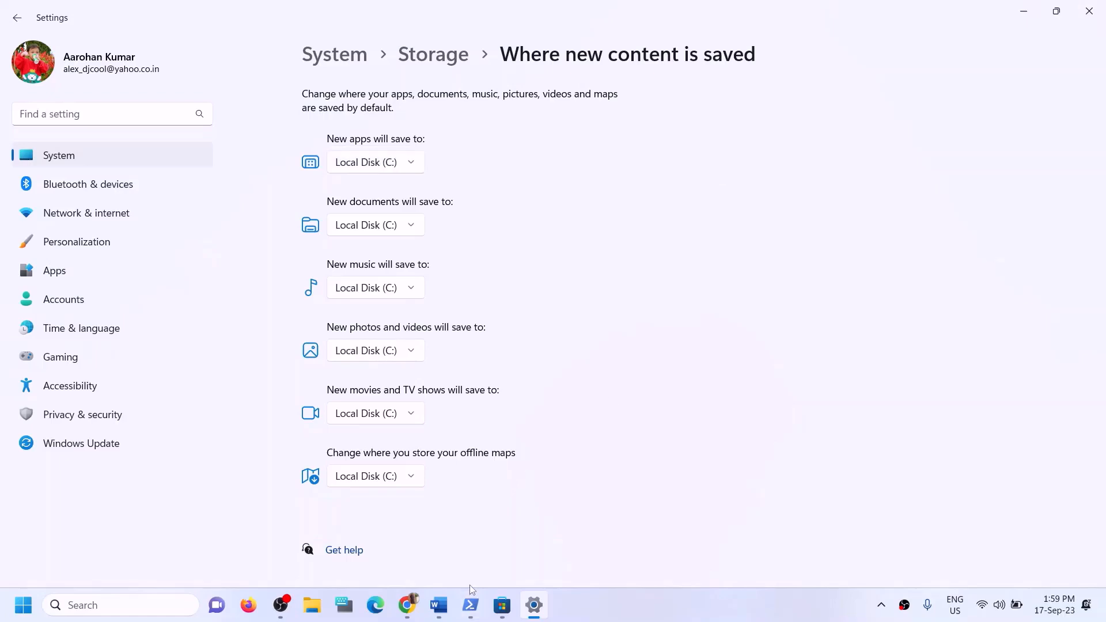
Step: Highlight the Step 12 advice on installing to the C drive or a different drive in Word, and return to Settings
click(451, 609)
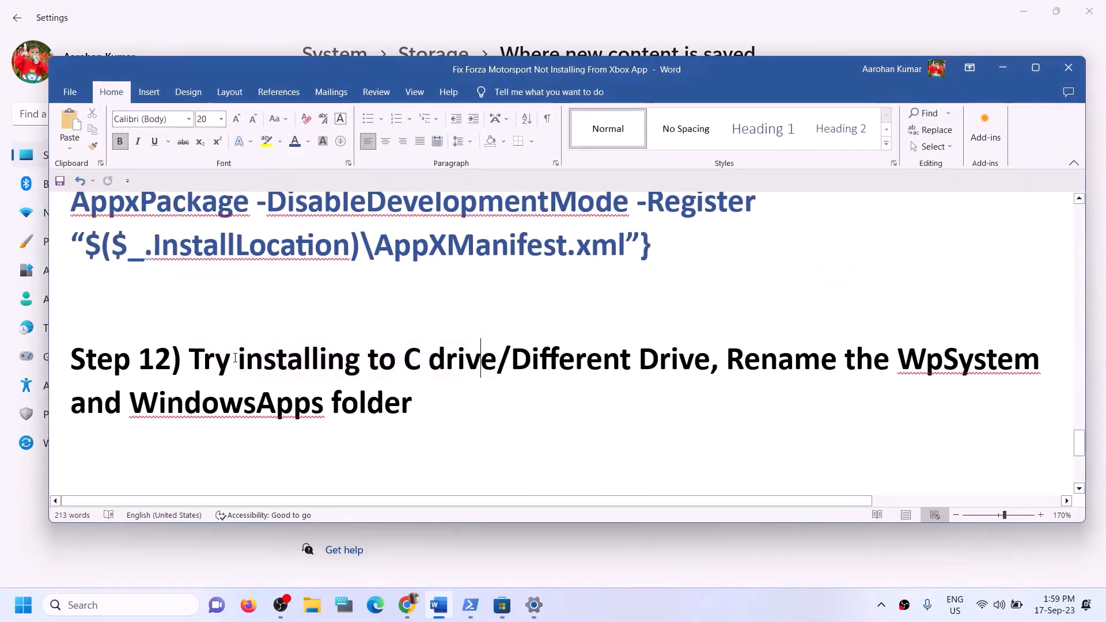
drag(216, 361, 498, 361)
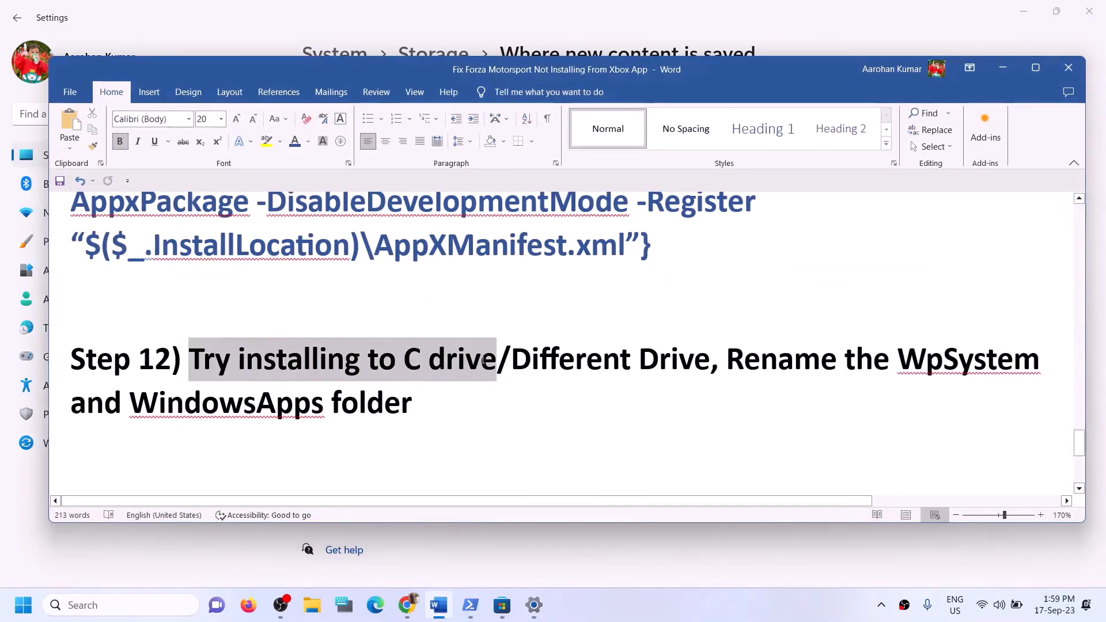
click(412, 404)
drag(239, 362, 694, 360)
click(1003, 68)
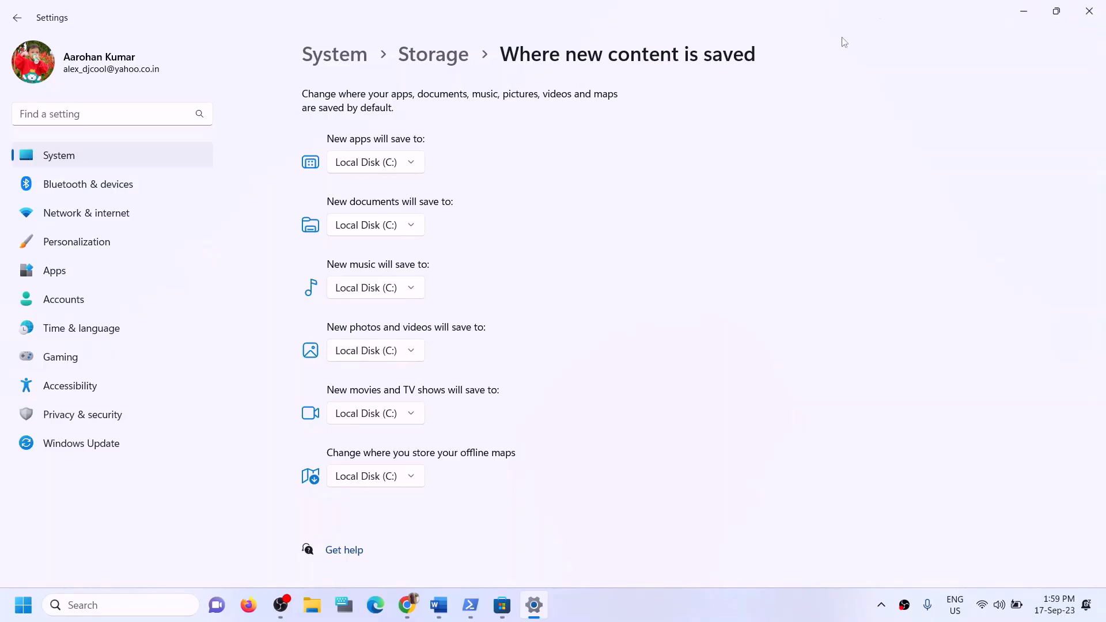
Step: Set new apps to save to Local Disk (D:) and apply the change
click(413, 161)
key(super+e)
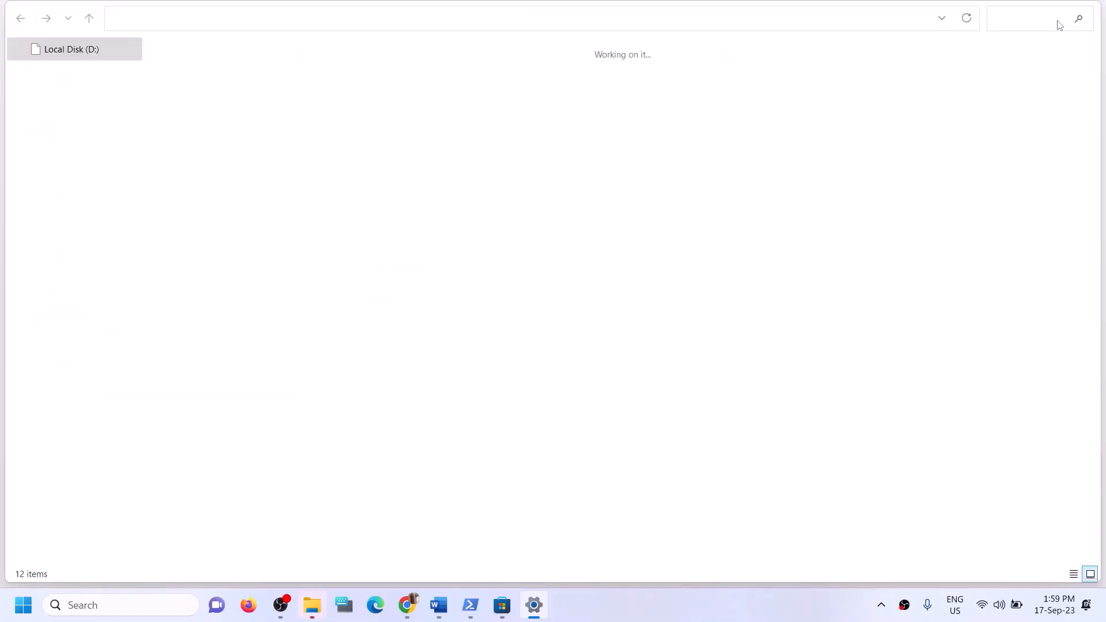
click(1090, 10)
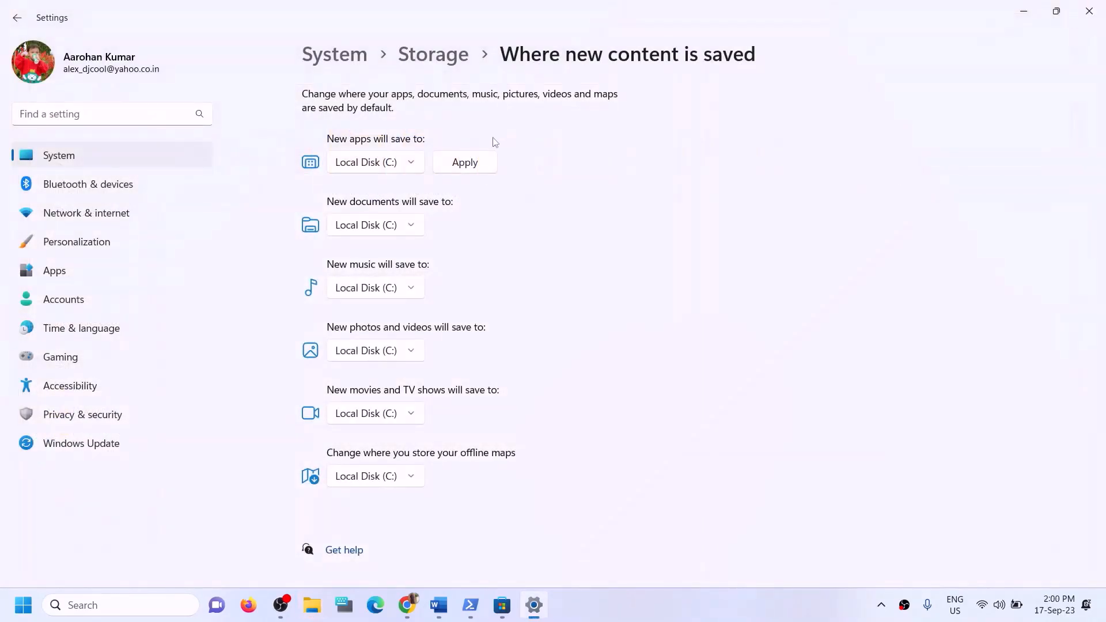
click(411, 163)
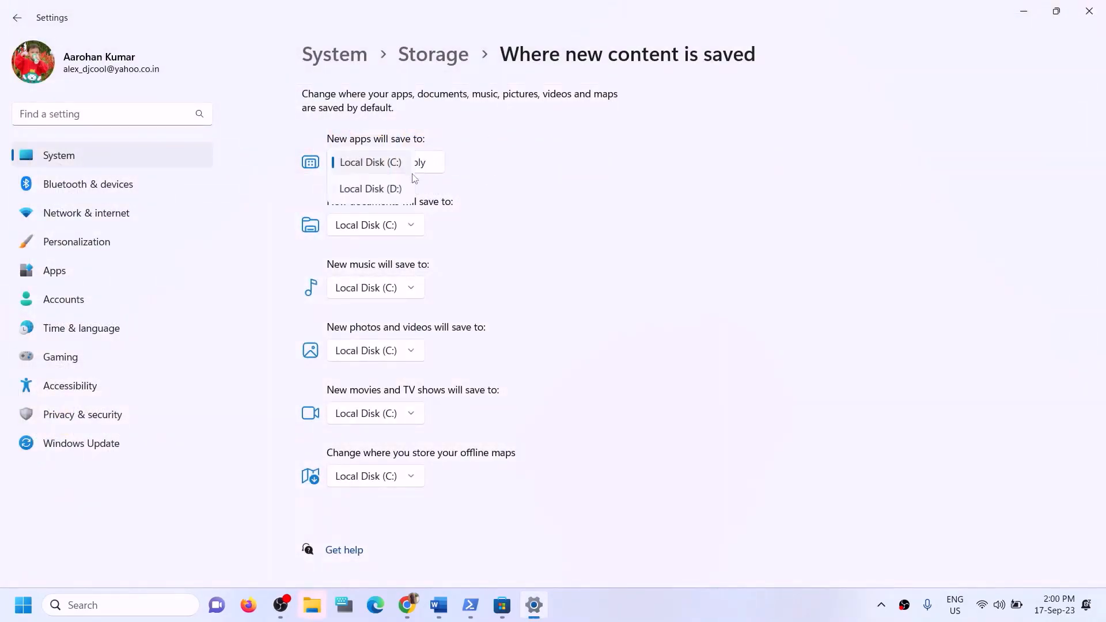
click(379, 190)
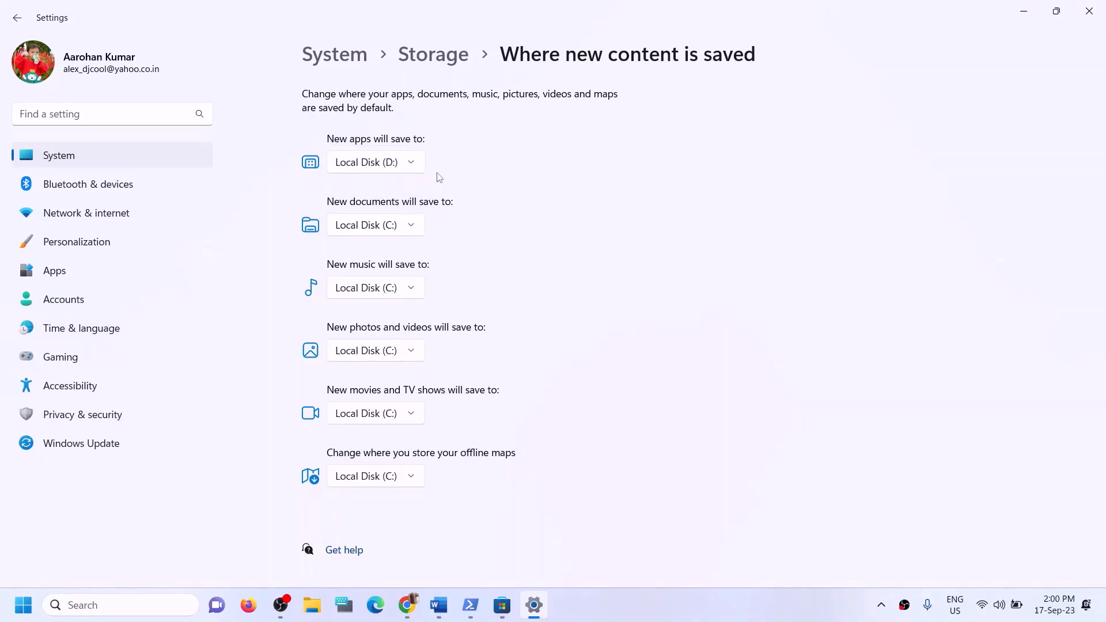
Step: Switch the save location for new apps to Local Disk (C:) and back to Local Disk (D:)
click(401, 161)
click(396, 137)
click(407, 167)
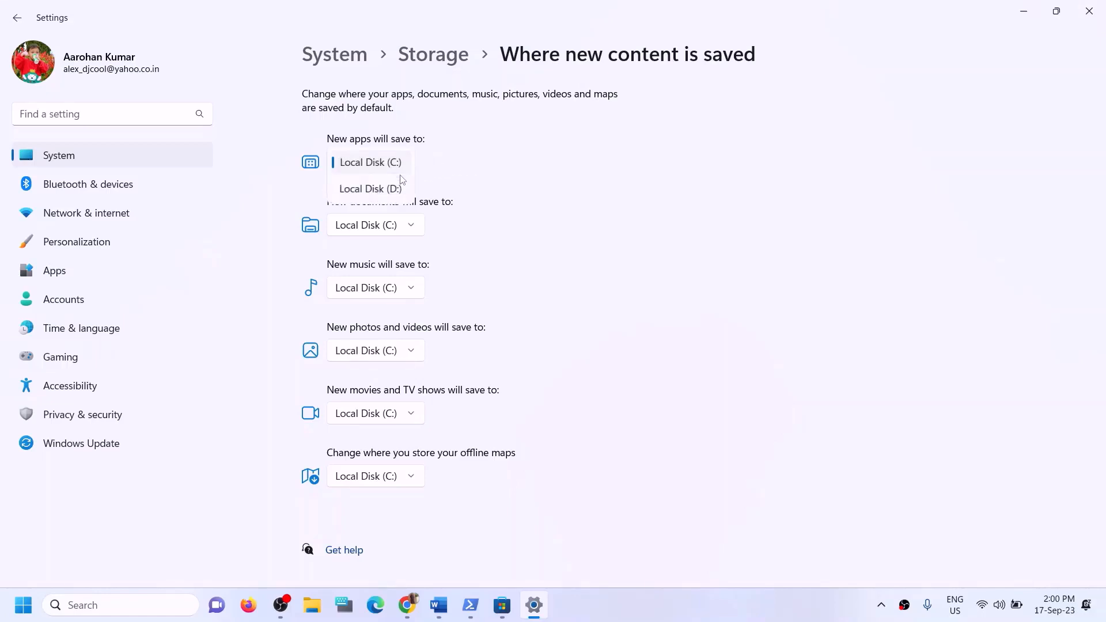
click(382, 188)
click(465, 172)
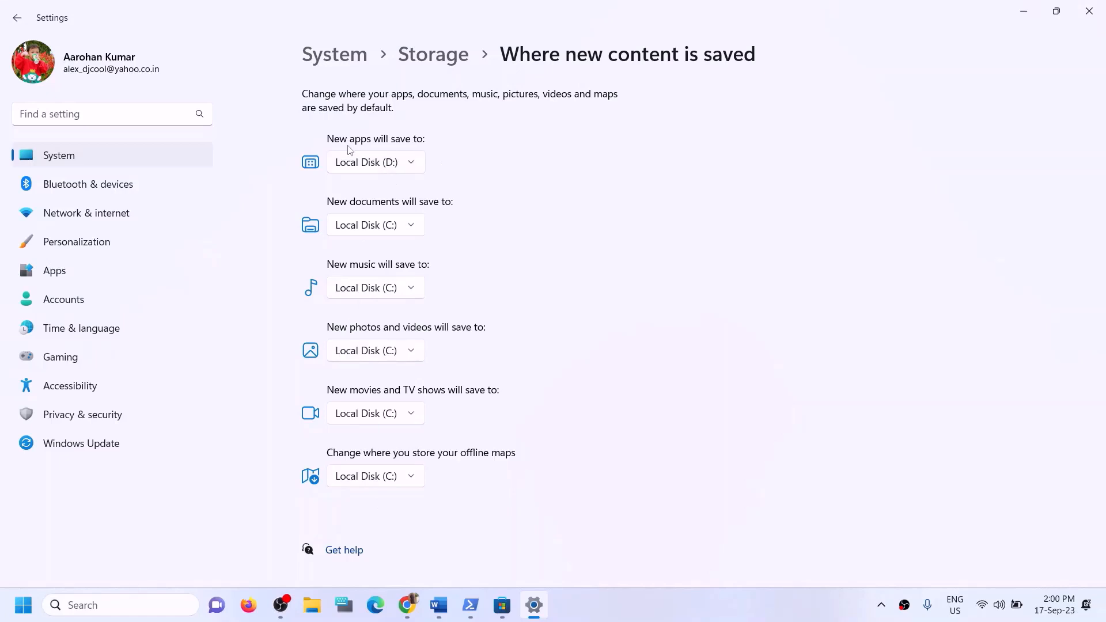
Step: Review the drive choices for new apps once more and close Settings
click(417, 168)
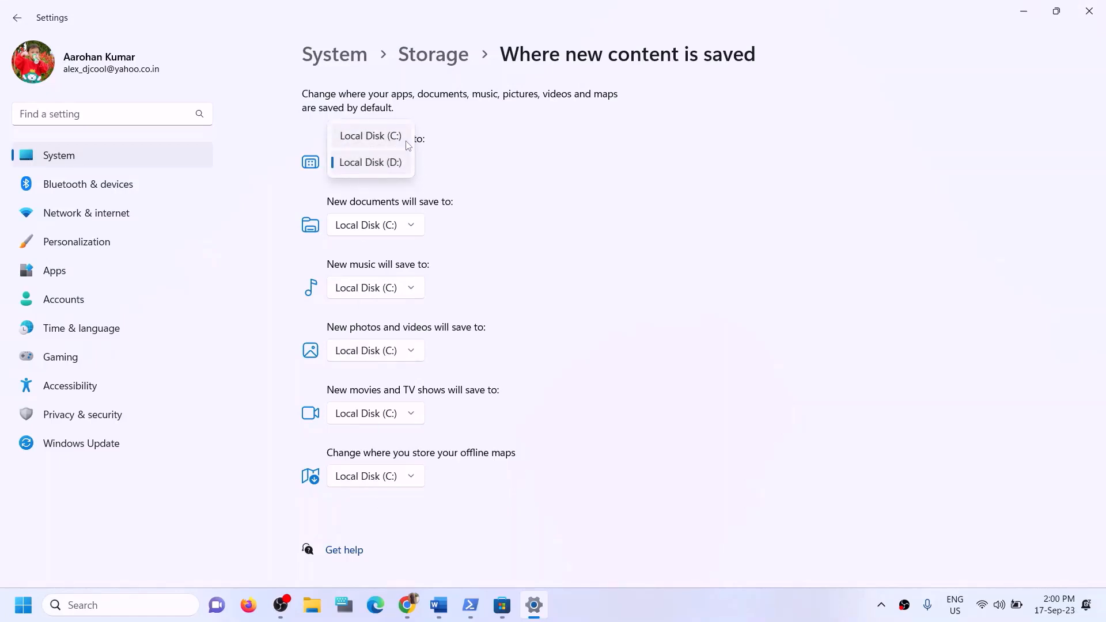
click(513, 171)
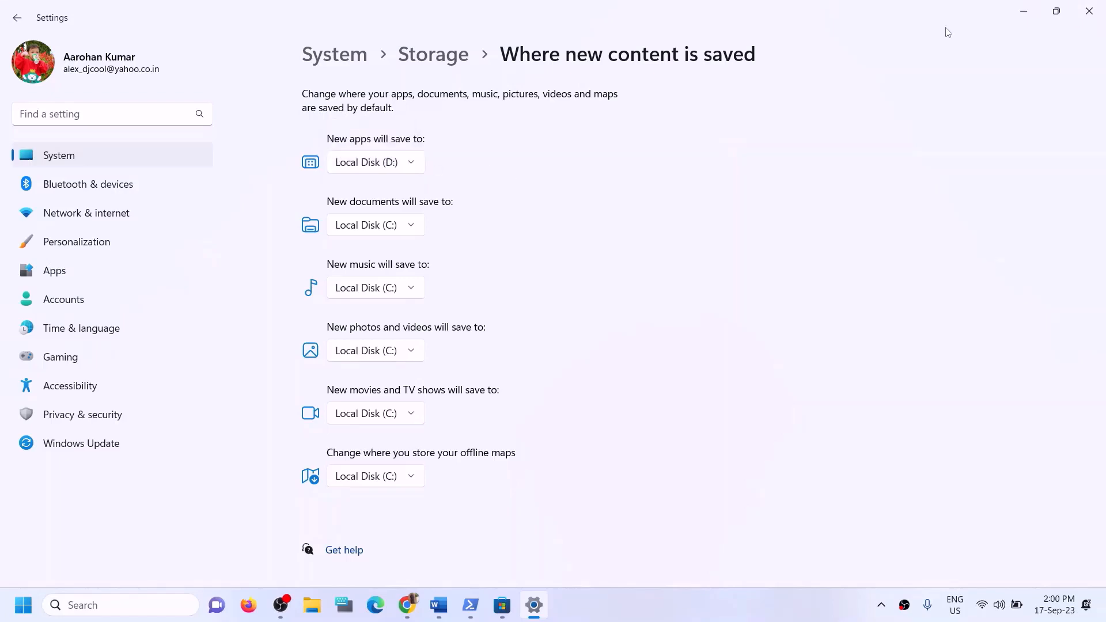
click(1089, 11)
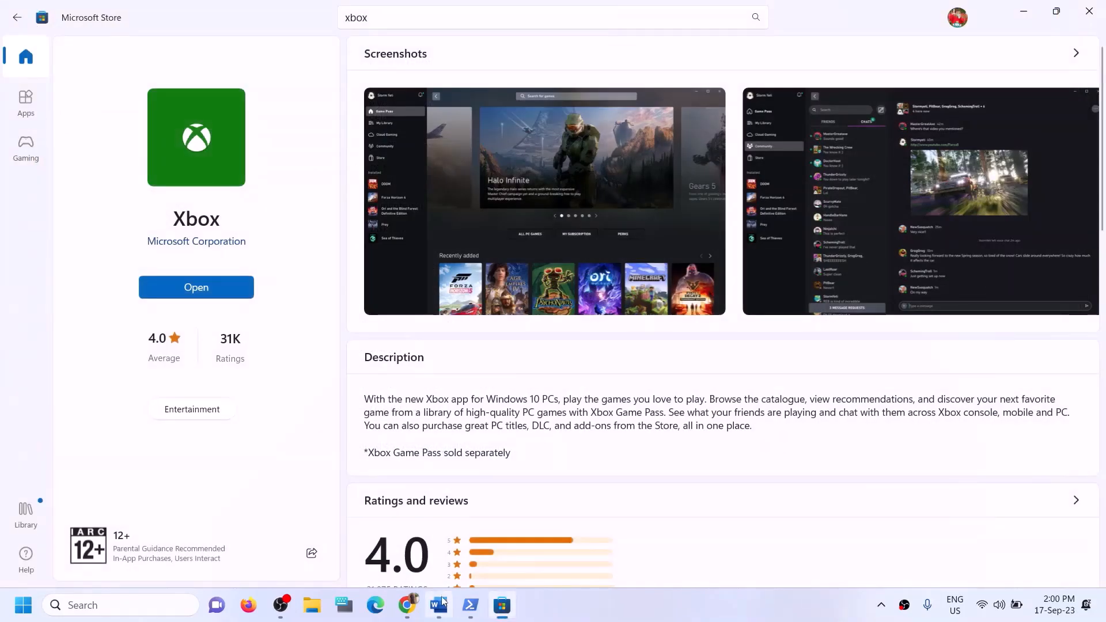
Step: Switch to Word and highlight the Step 12 advice on changing drives and renaming the WpSystem and WindowsApps folders
click(438, 604)
drag(197, 360, 652, 362)
click(658, 361)
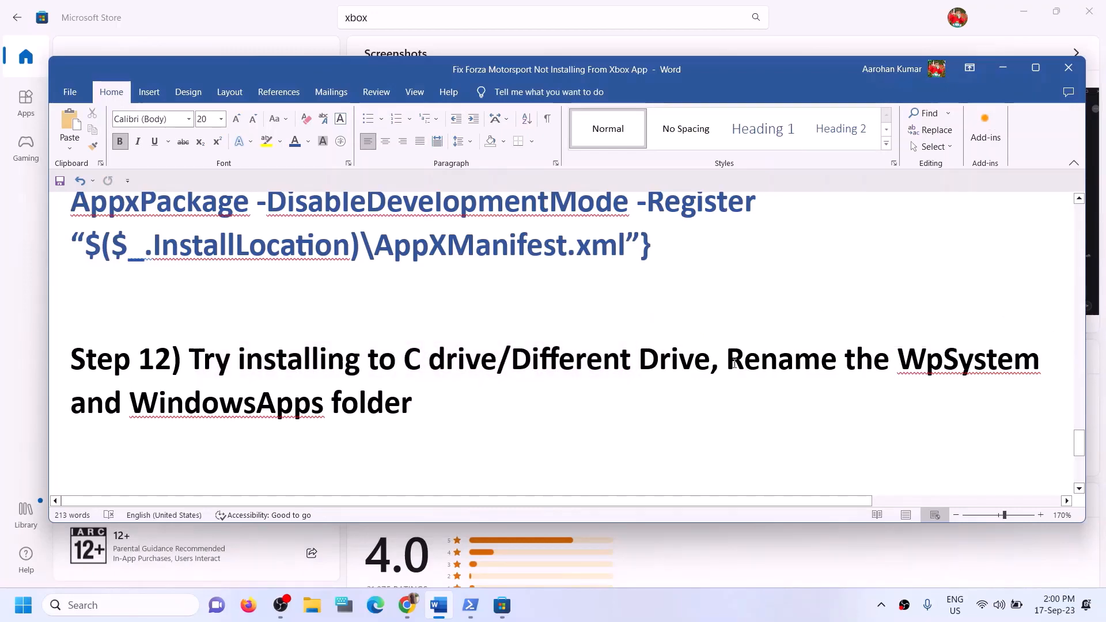
drag(739, 360, 961, 408)
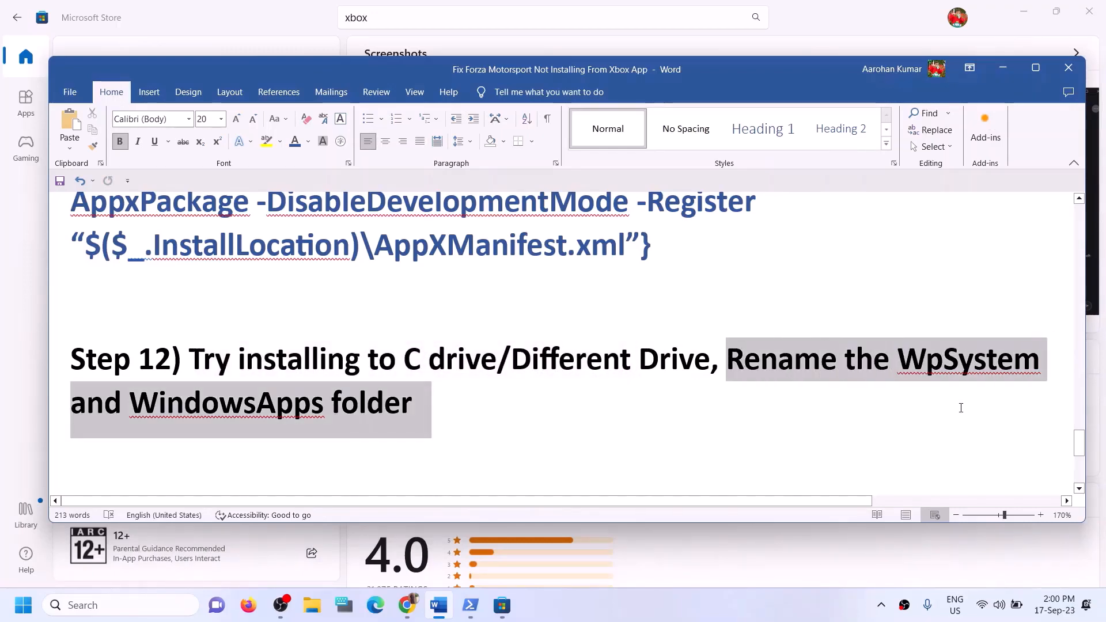
click(153, 425)
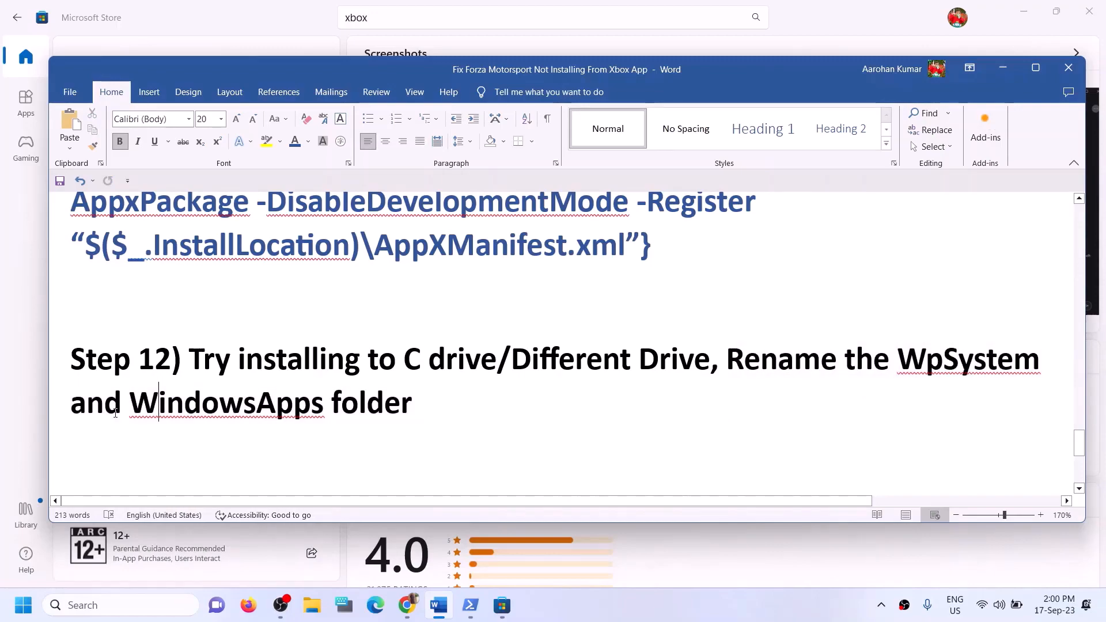
drag(72, 403, 358, 410)
click(768, 616)
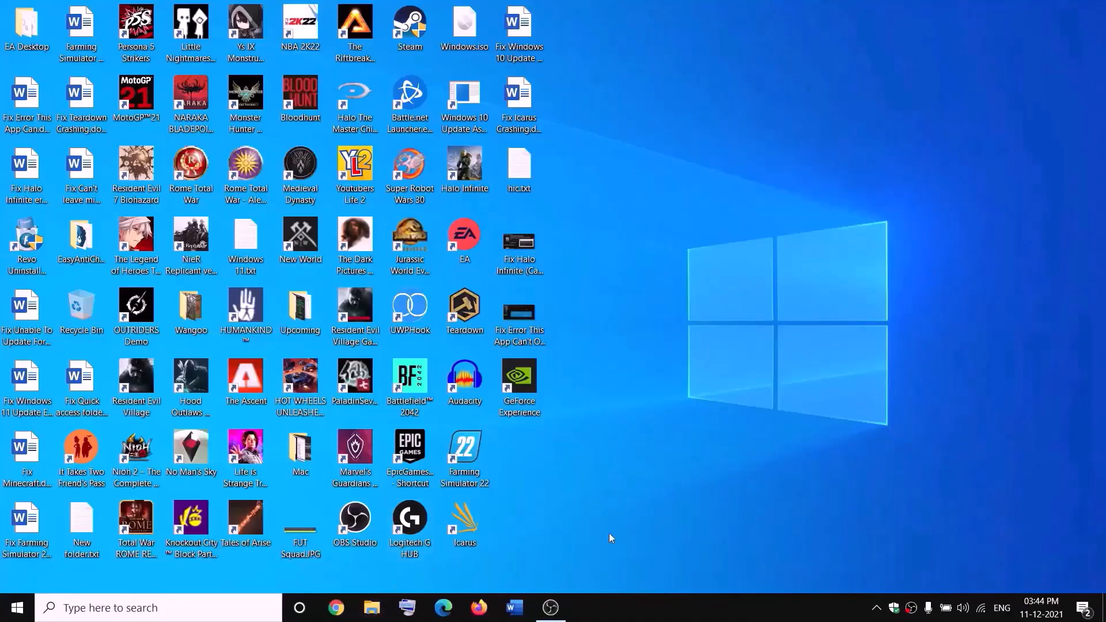
Step: Open New Volume (D:) from This PC in File Explorer
key(super+e)
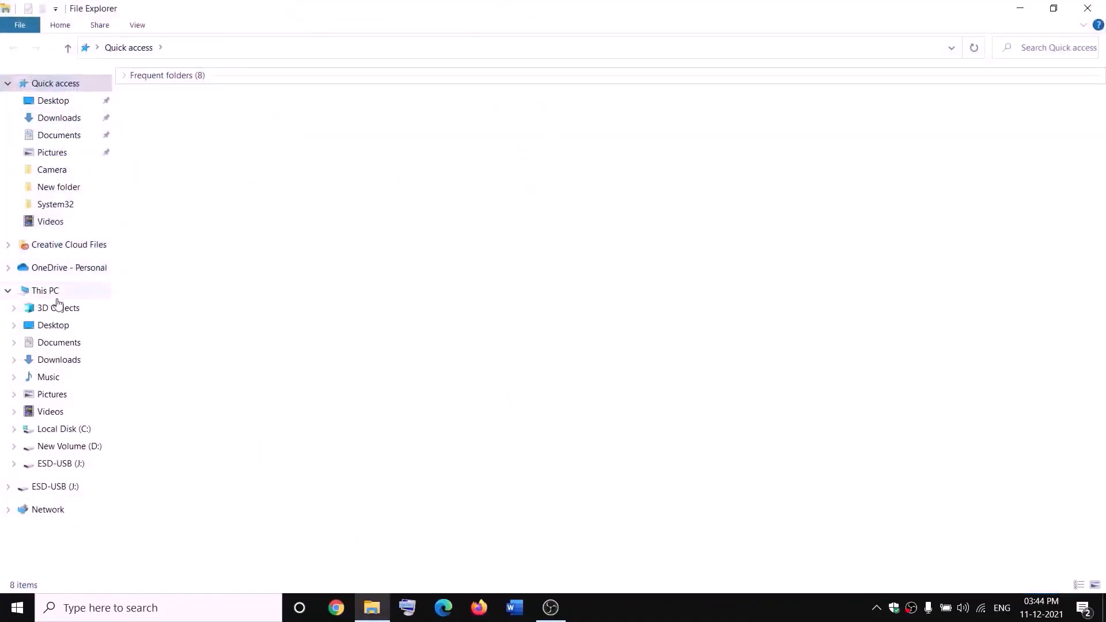
click(52, 290)
click(411, 213)
double_click(411, 213)
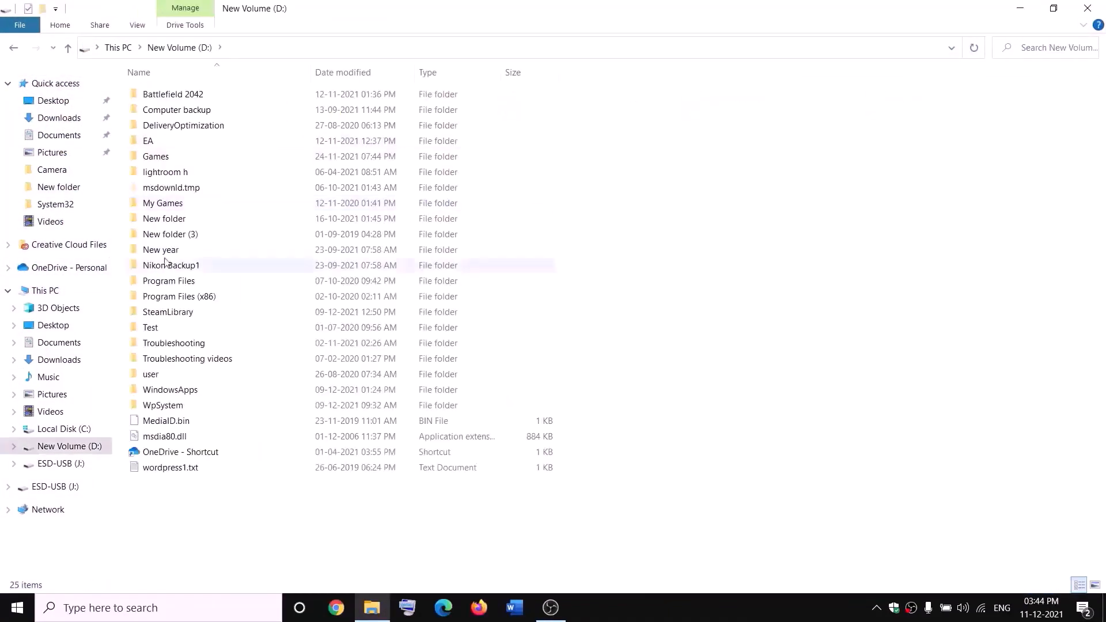
click(166, 405)
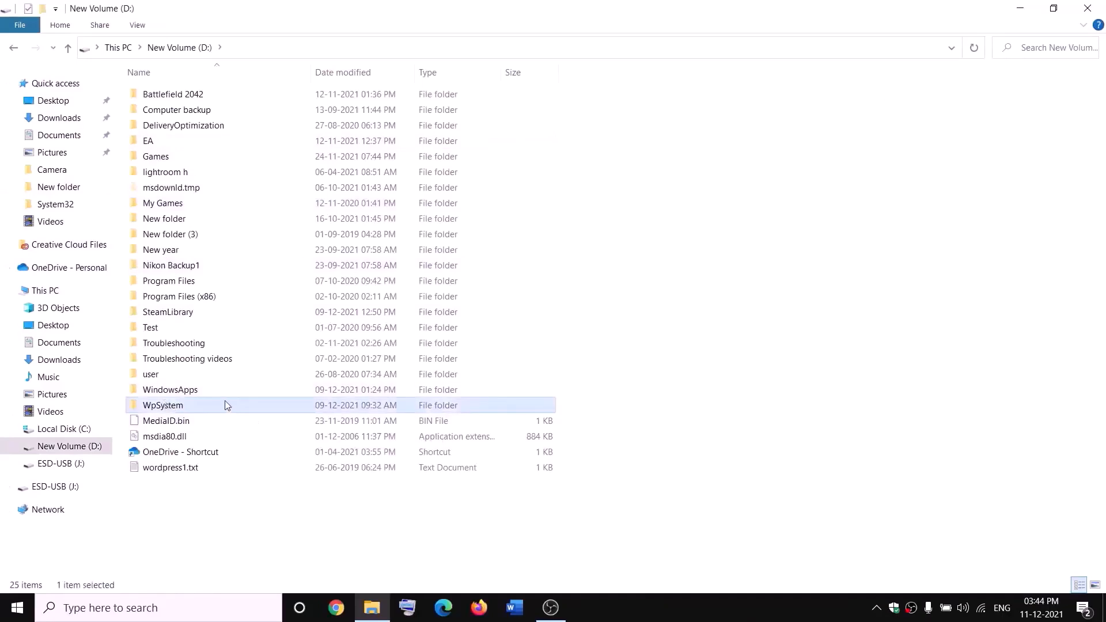
right_click(179, 408)
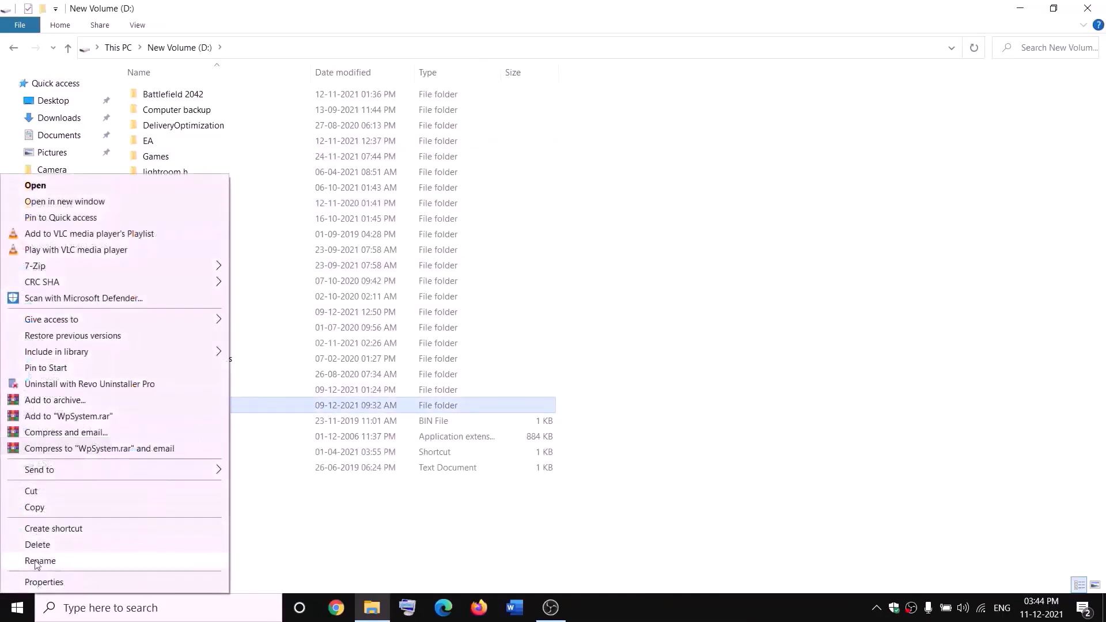
click(354, 522)
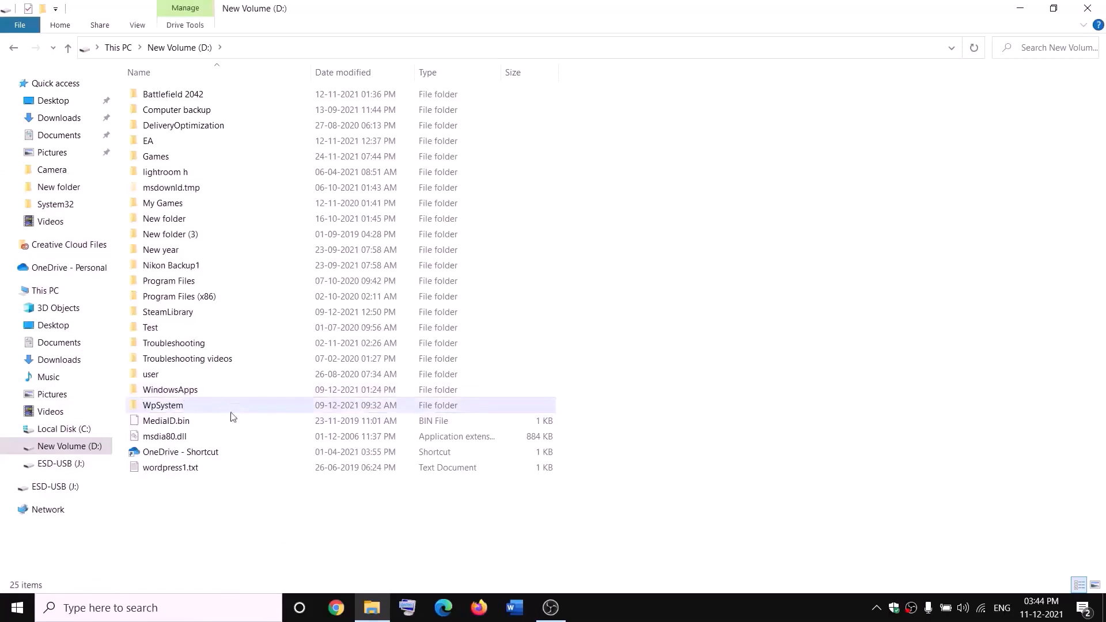
Step: Open the advanced security settings of the WpSystem folder from its properties
mouse_move(151, 408)
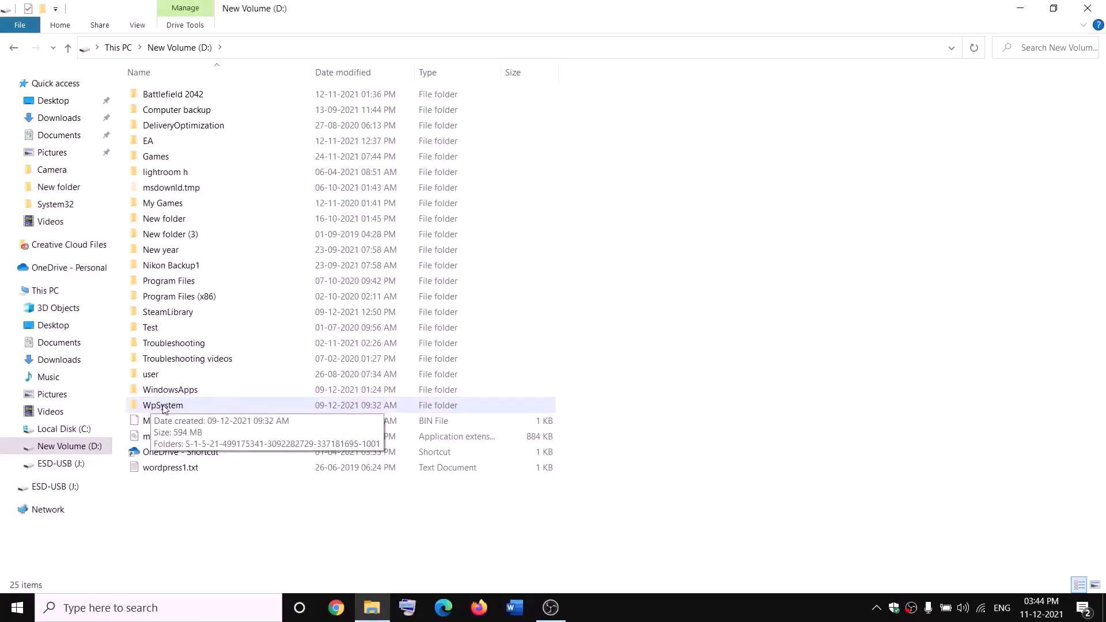
right_click(162, 407)
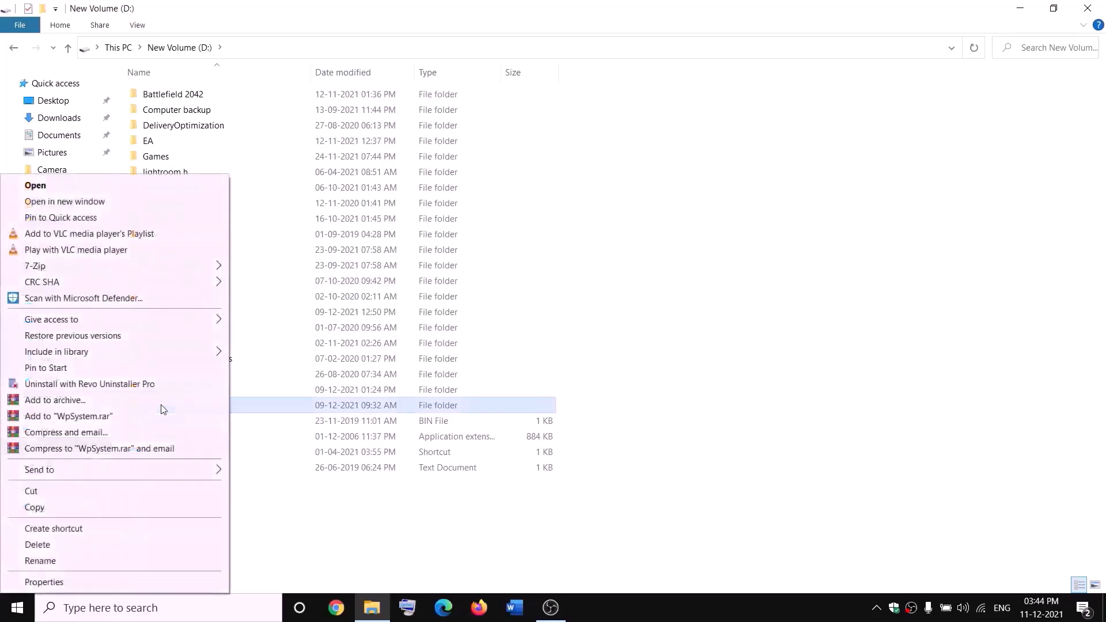
click(44, 581)
drag(331, 259, 474, 163)
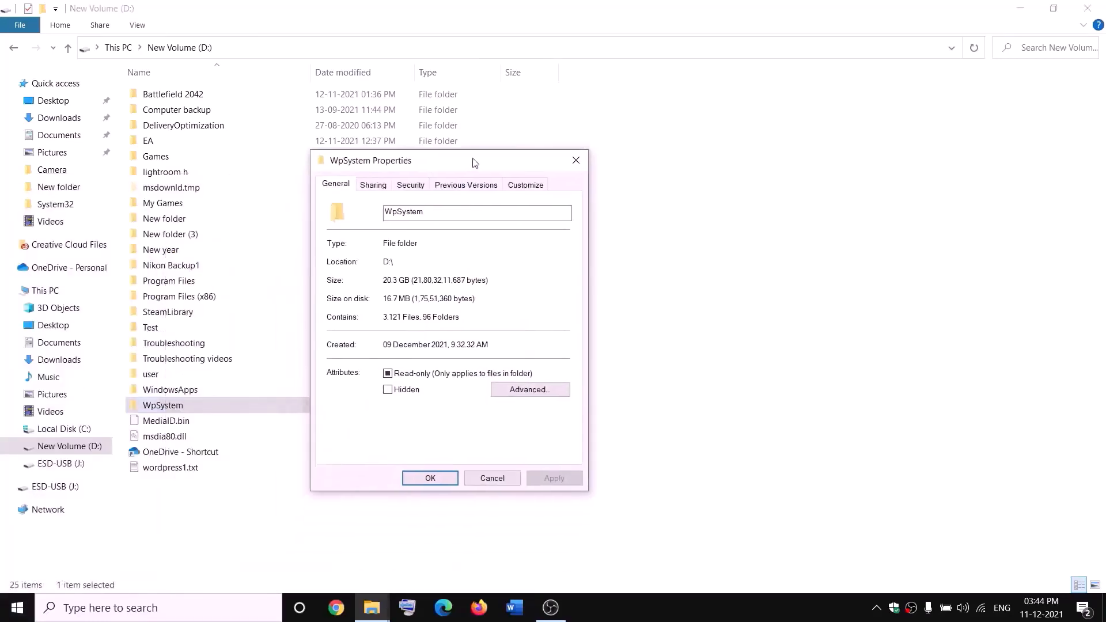
click(411, 187)
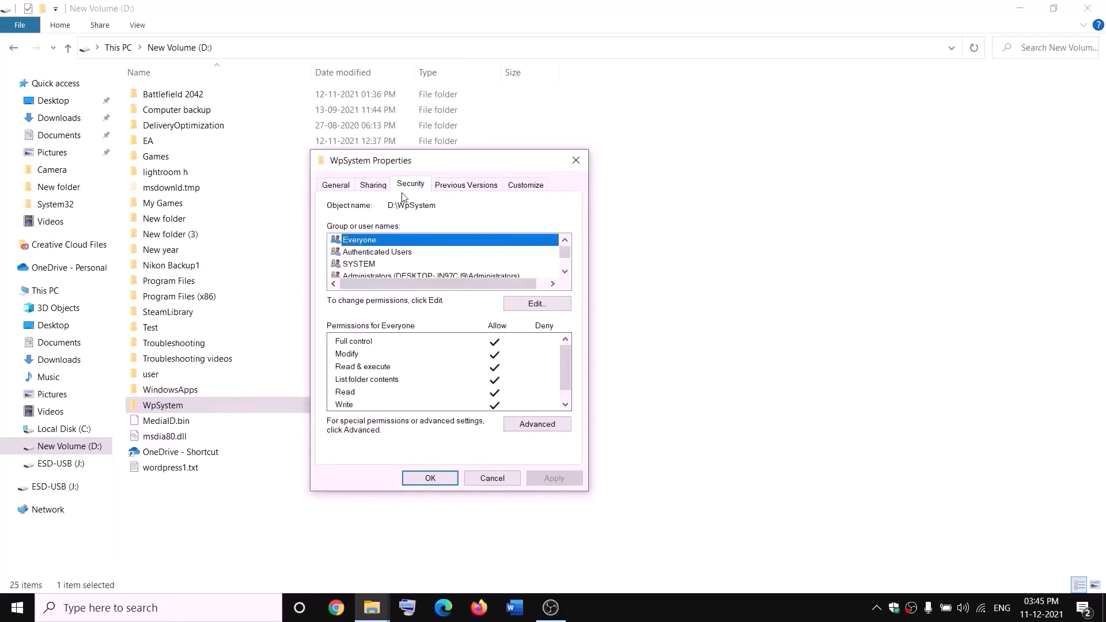
click(548, 425)
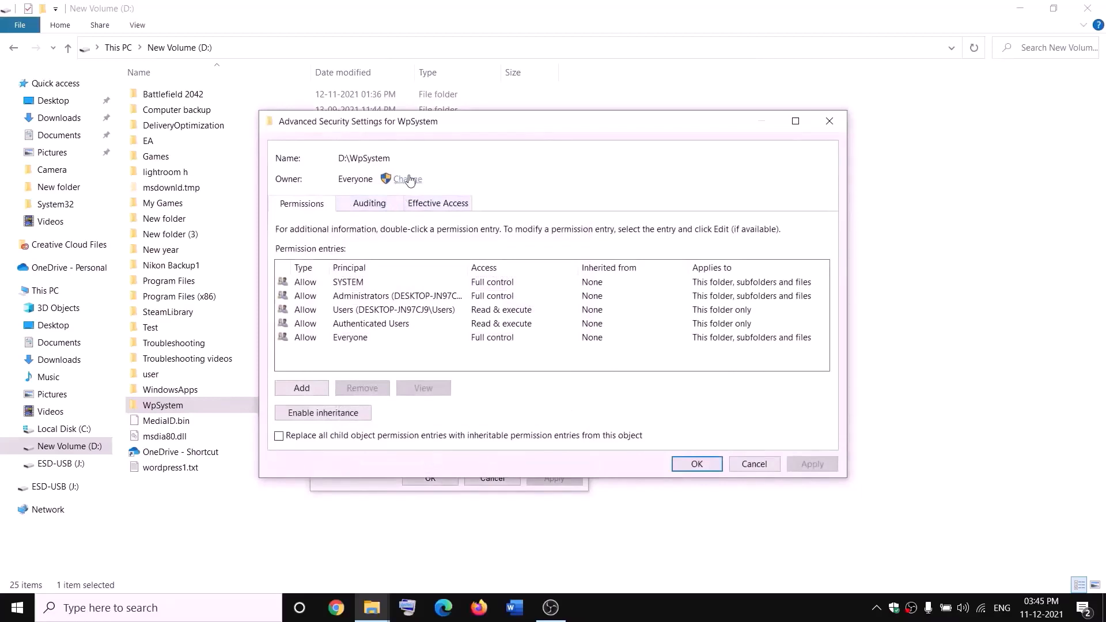
Step: Change the owner of the WpSystem folder to "everyone", checking the name before confirming it
click(408, 179)
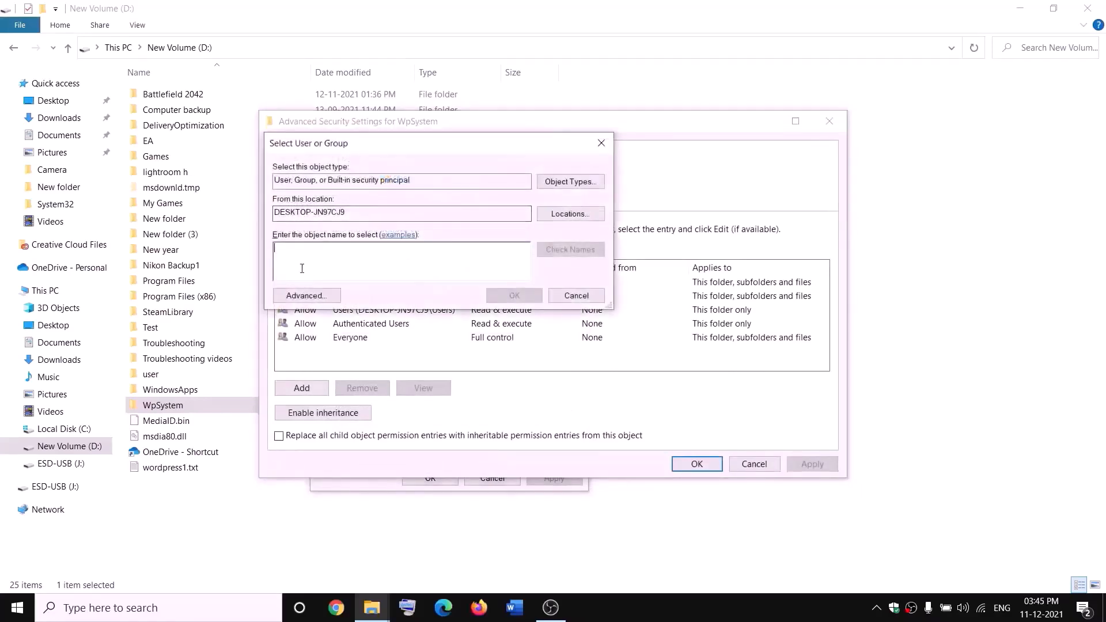
key(BackSpace)
text(everyone)
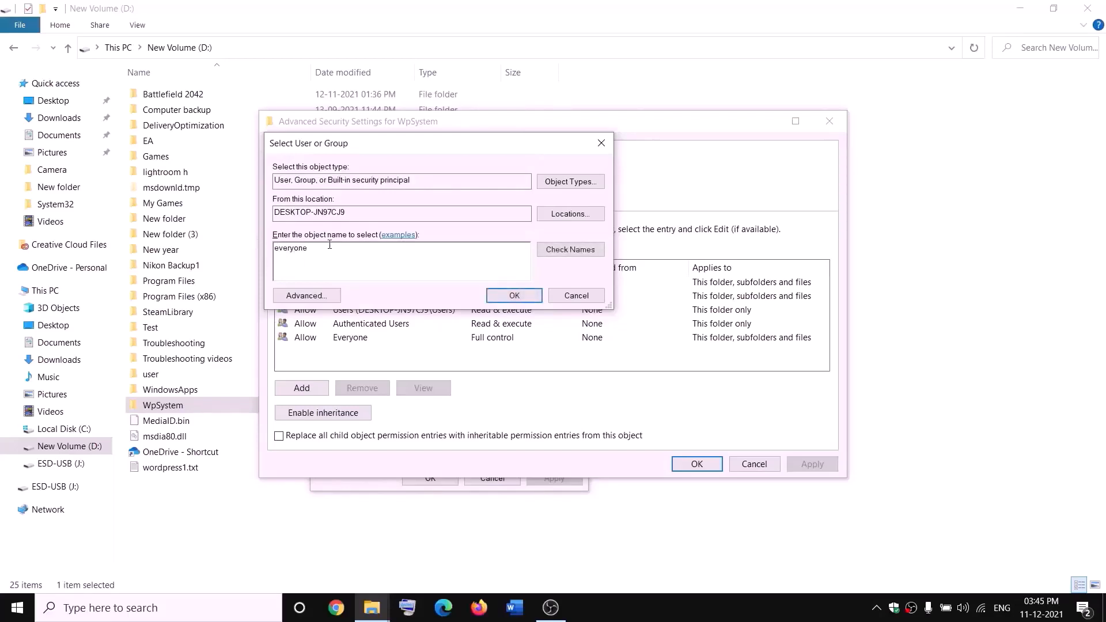
drag(329, 244, 262, 259)
click(580, 257)
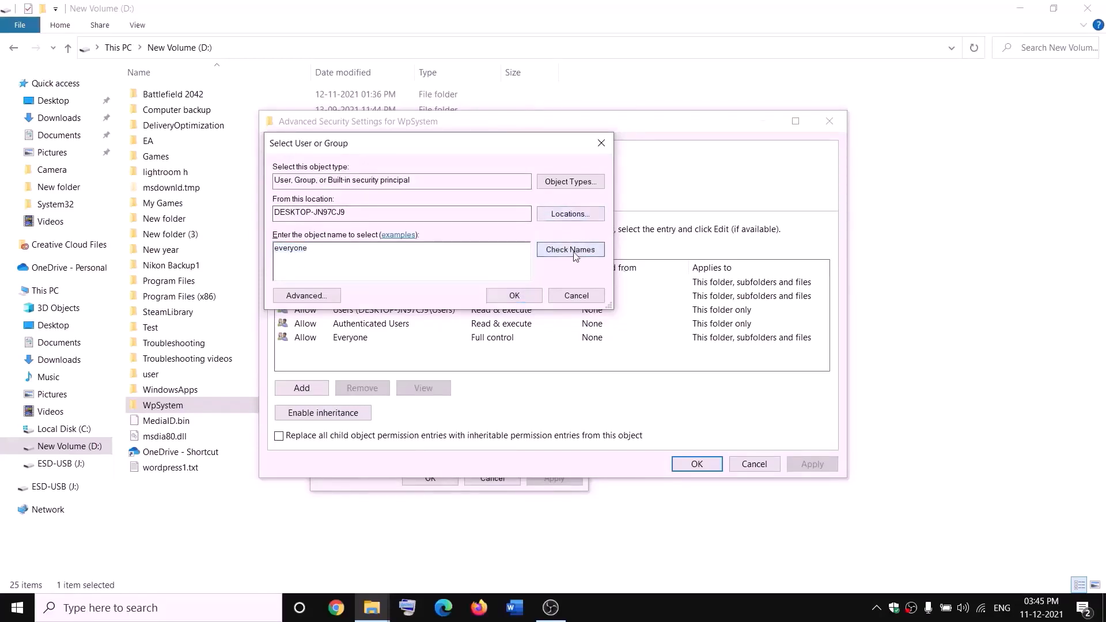
click(515, 300)
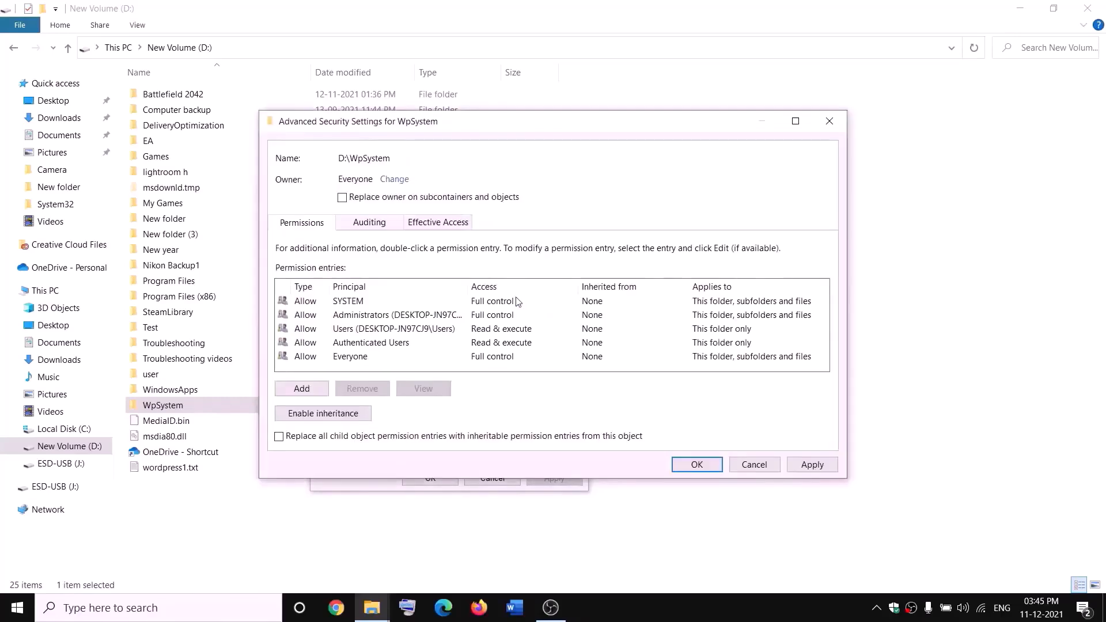
Step: Replace the owner on subcontainers and objects of WpSystem, apply the ownership change and close the folder's properties
click(342, 197)
click(817, 465)
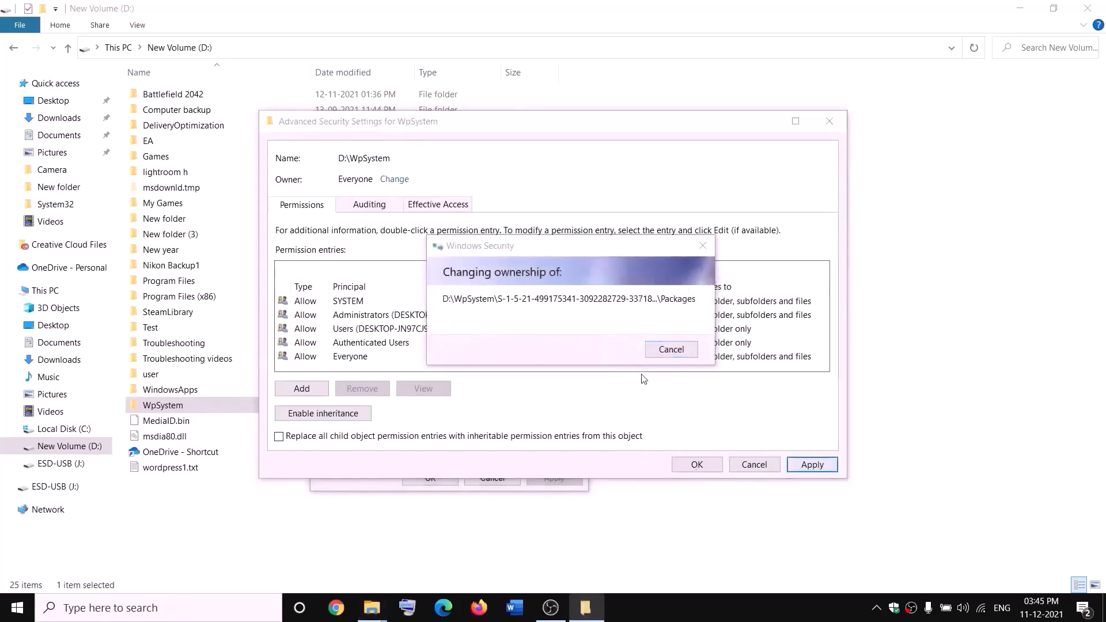
click(669, 361)
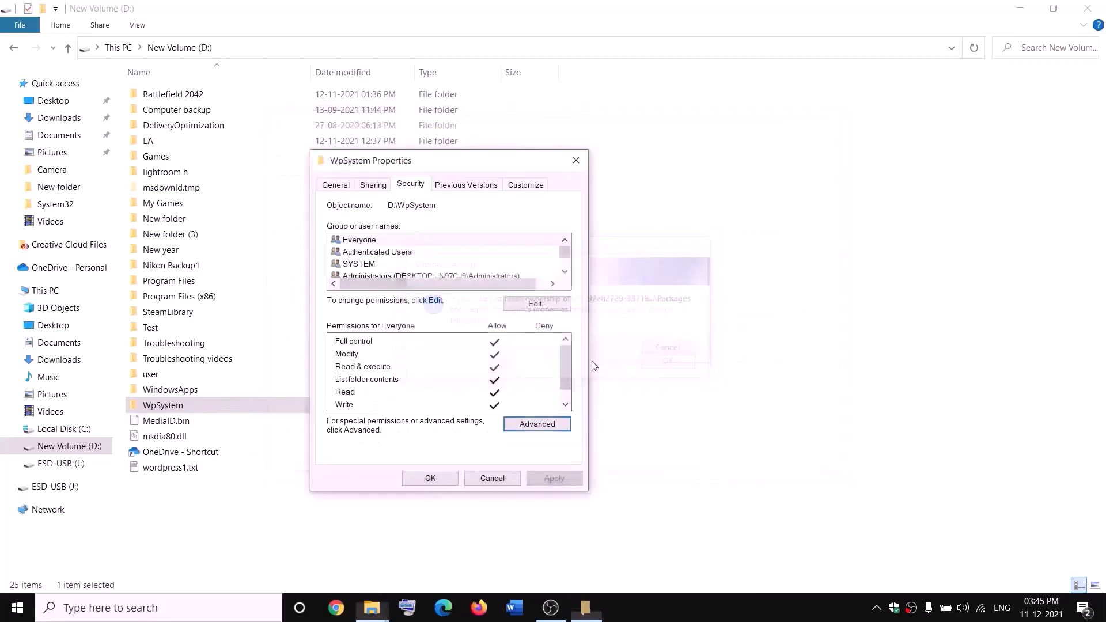
click(432, 479)
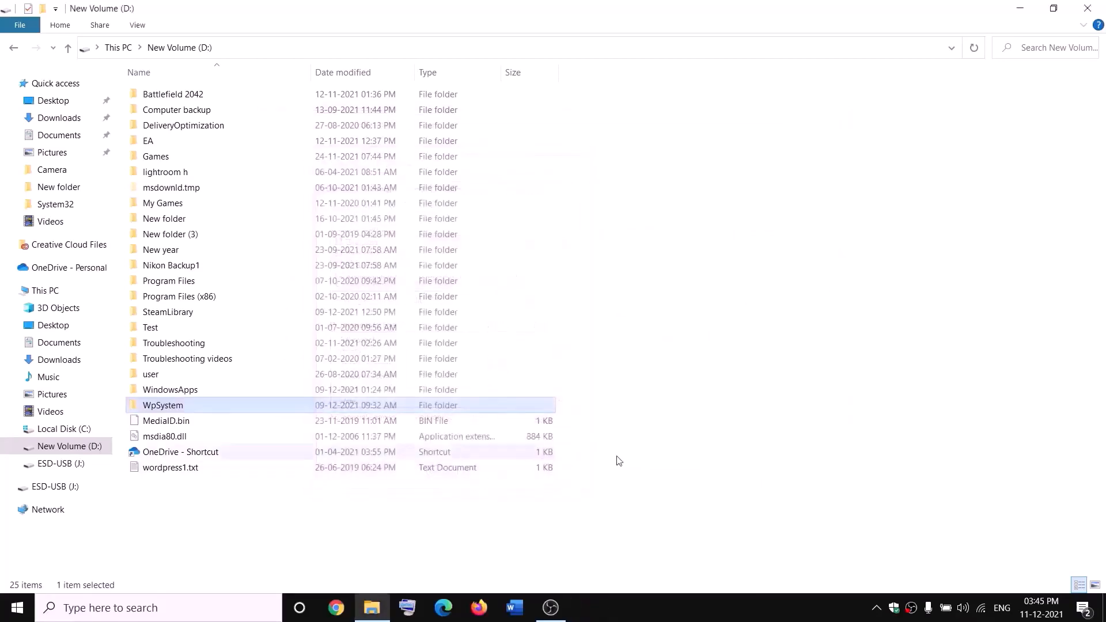
Step: Reopen the WpSystem folder's properties and go to its advanced security settings
right_click(166, 409)
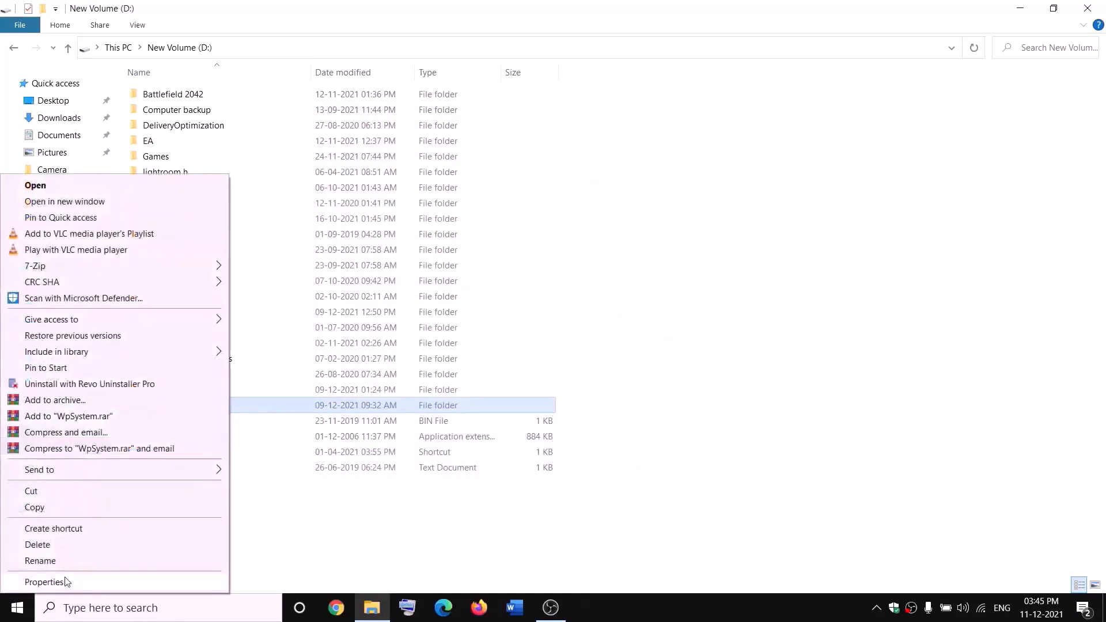
click(45, 582)
drag(314, 255, 427, 193)
click(406, 210)
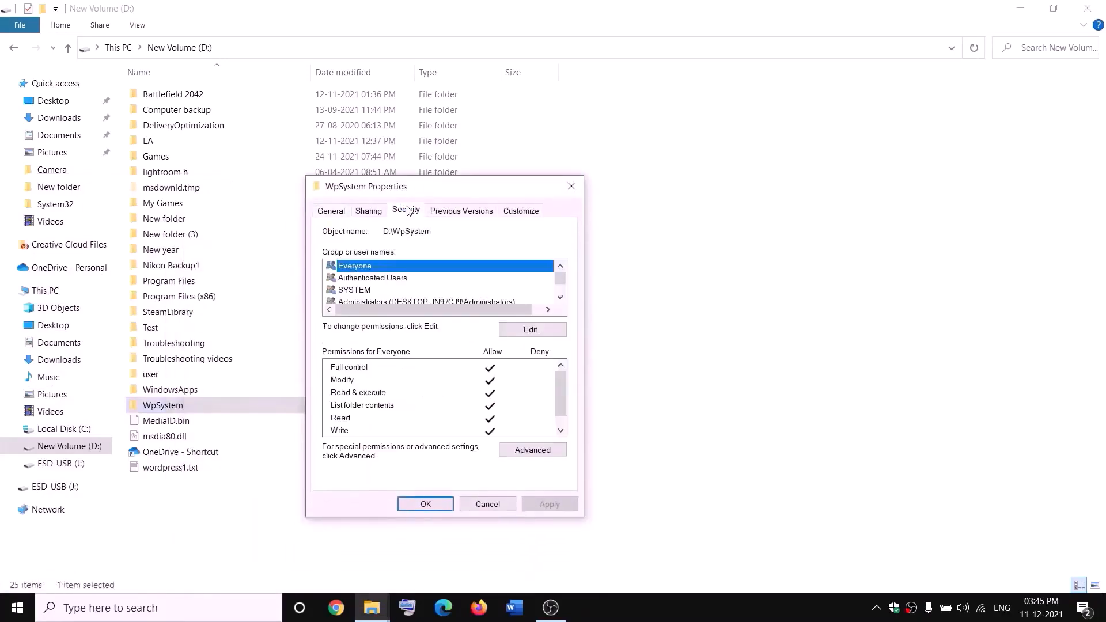
click(535, 456)
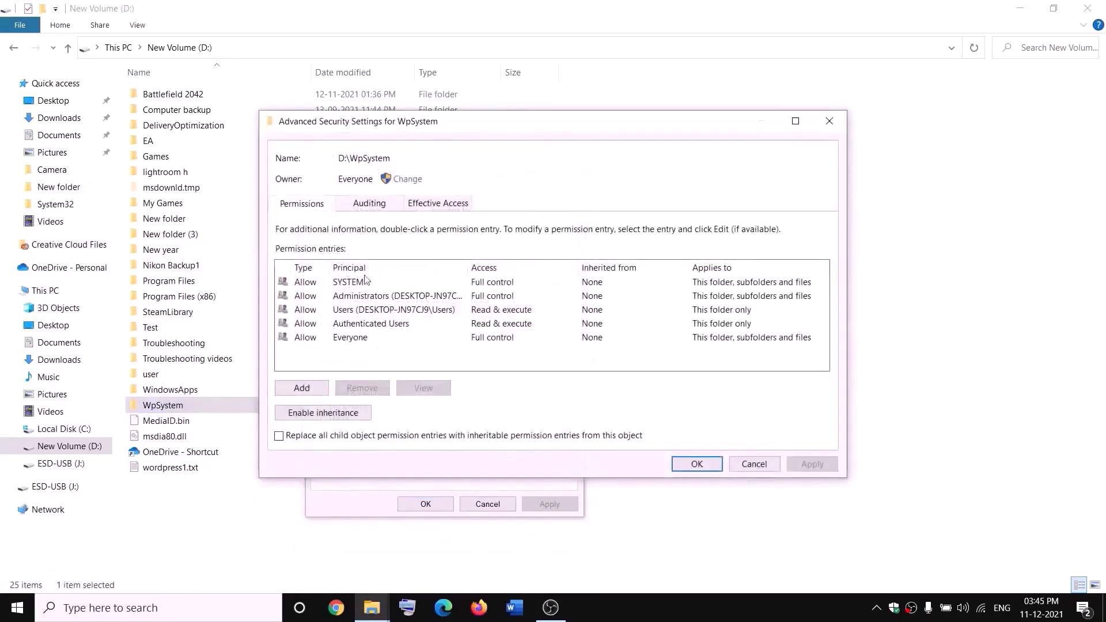
Step: Add a permission entry for WpSystem with "everyone" as the principal, checking the name before confirming it
click(307, 392)
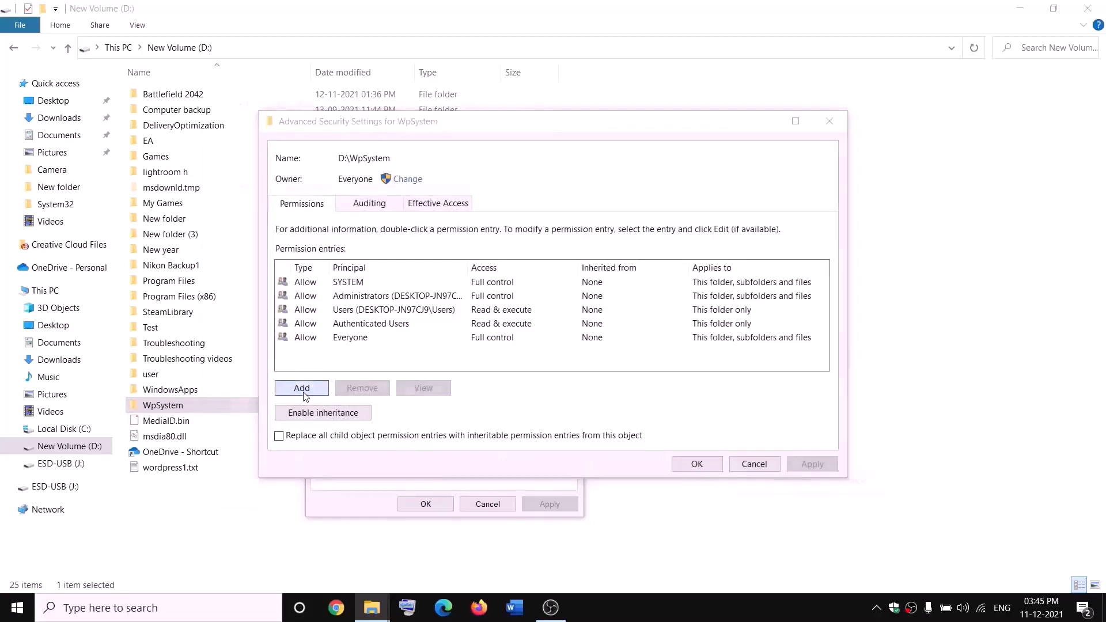
click(300, 135)
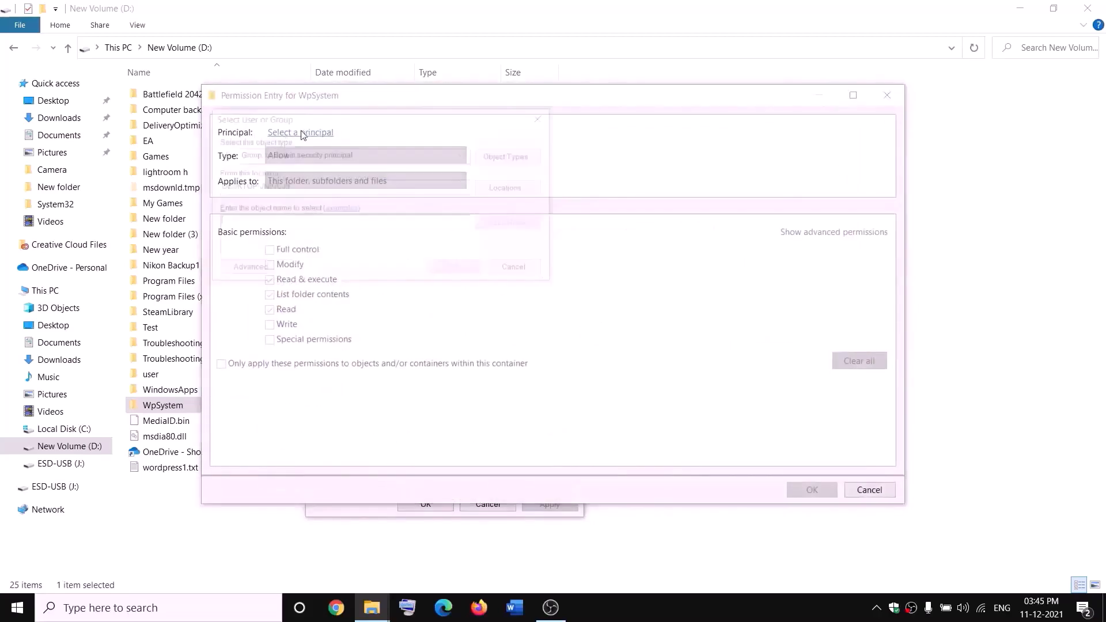
text(eve)
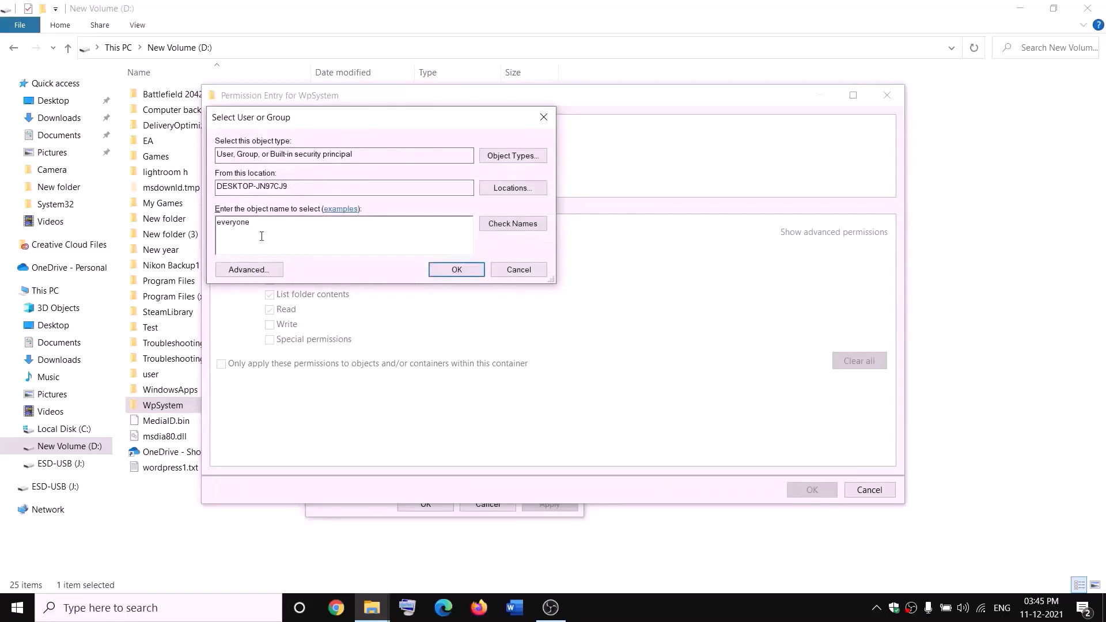
text(ryone)
click(514, 225)
click(464, 271)
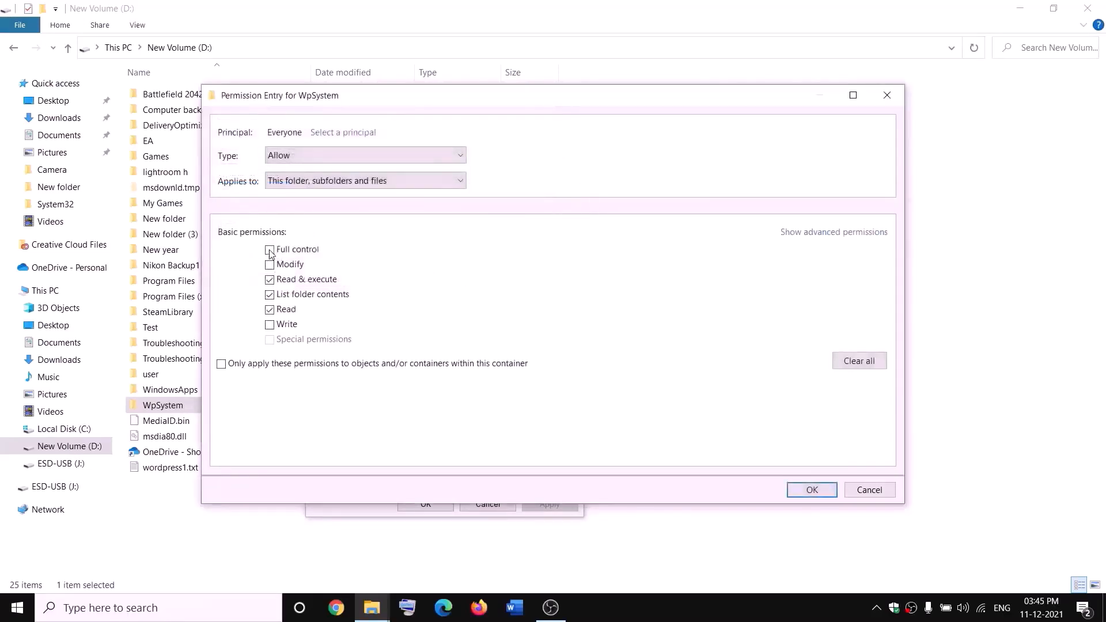
Step: Allow Everyone full control of WpSystem, its subfolders and files, and save the security settings and properties
click(811, 489)
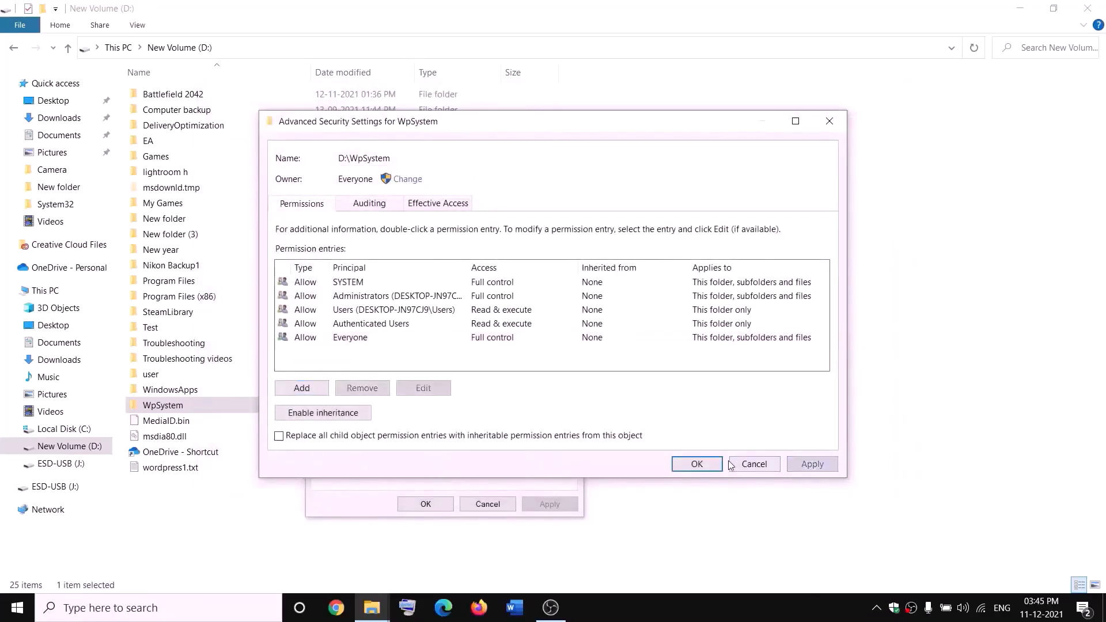
click(696, 464)
click(441, 503)
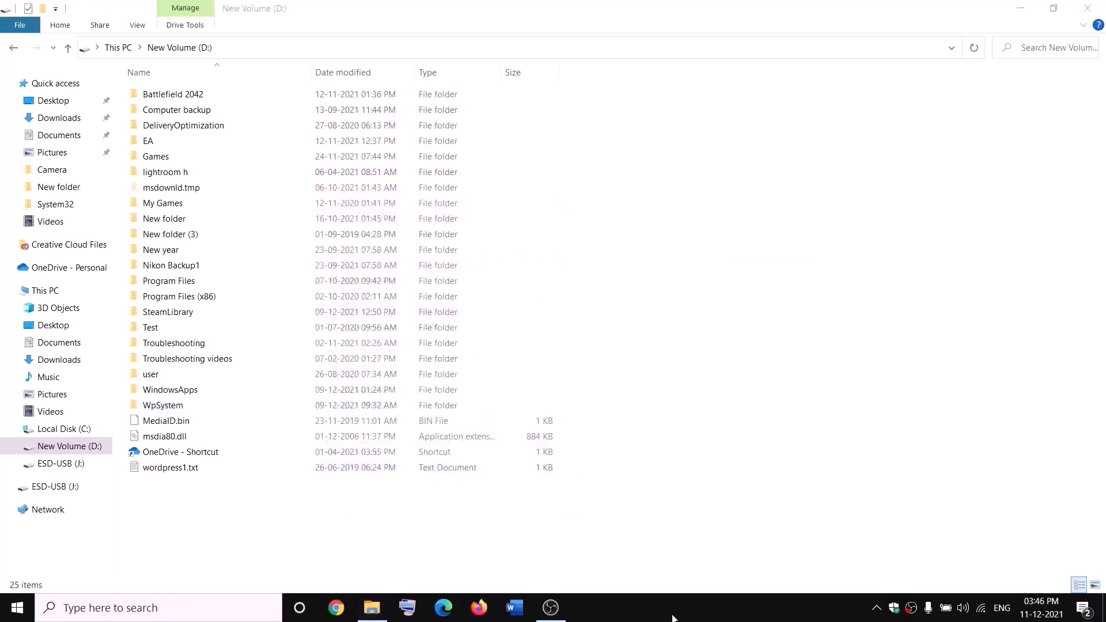
Step: Rename the WpSystem folder on the D: drive as WpSystem.old
right_click(162, 411)
click(62, 556)
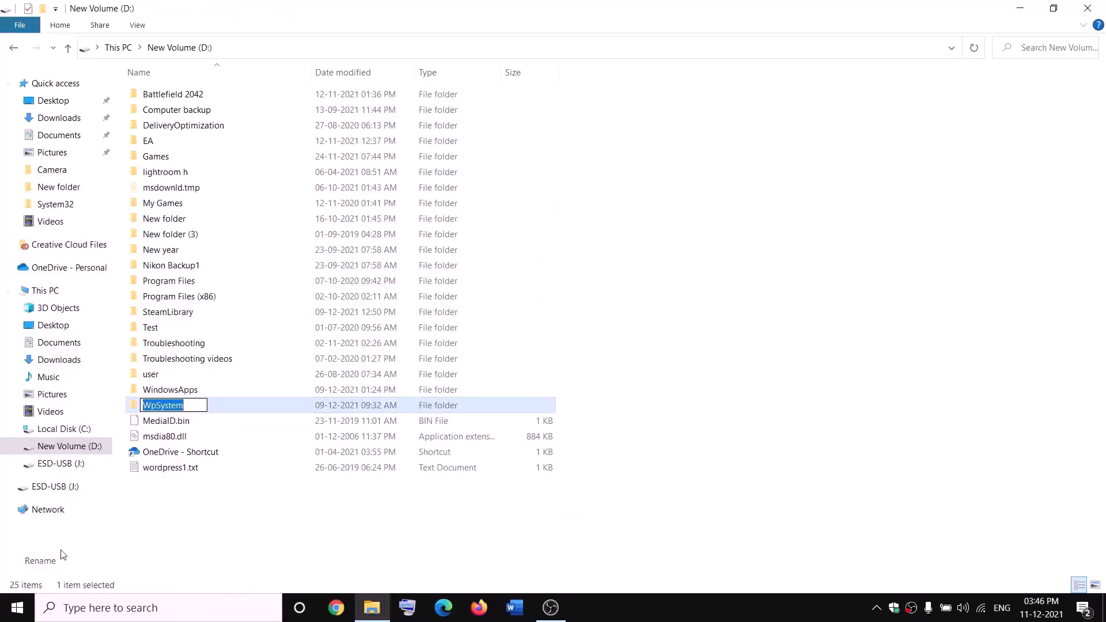
key(End)
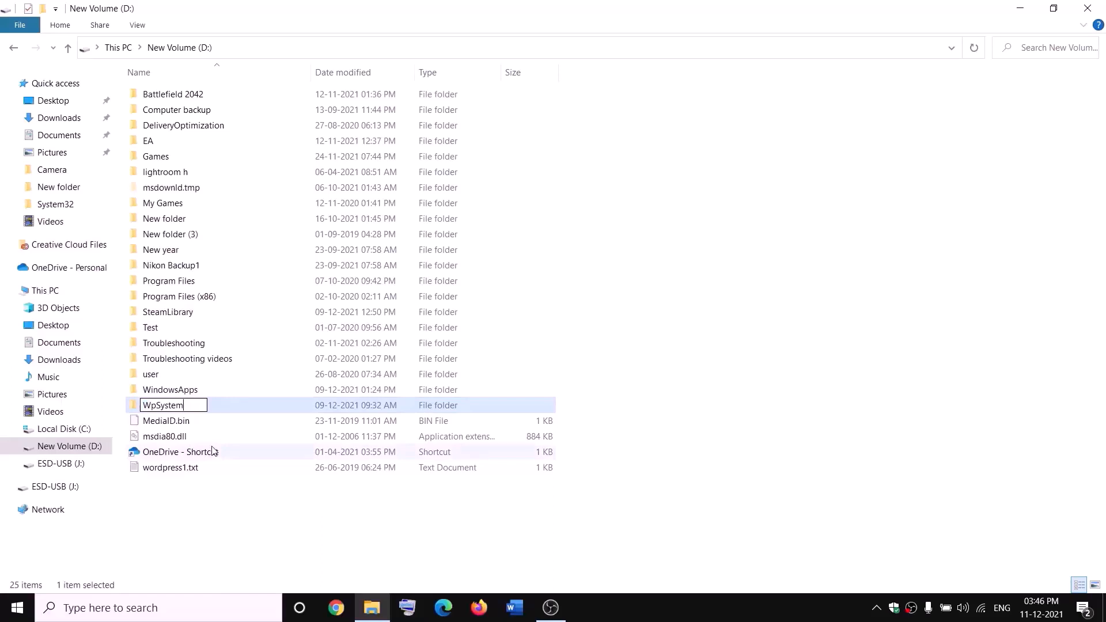
text(.old)
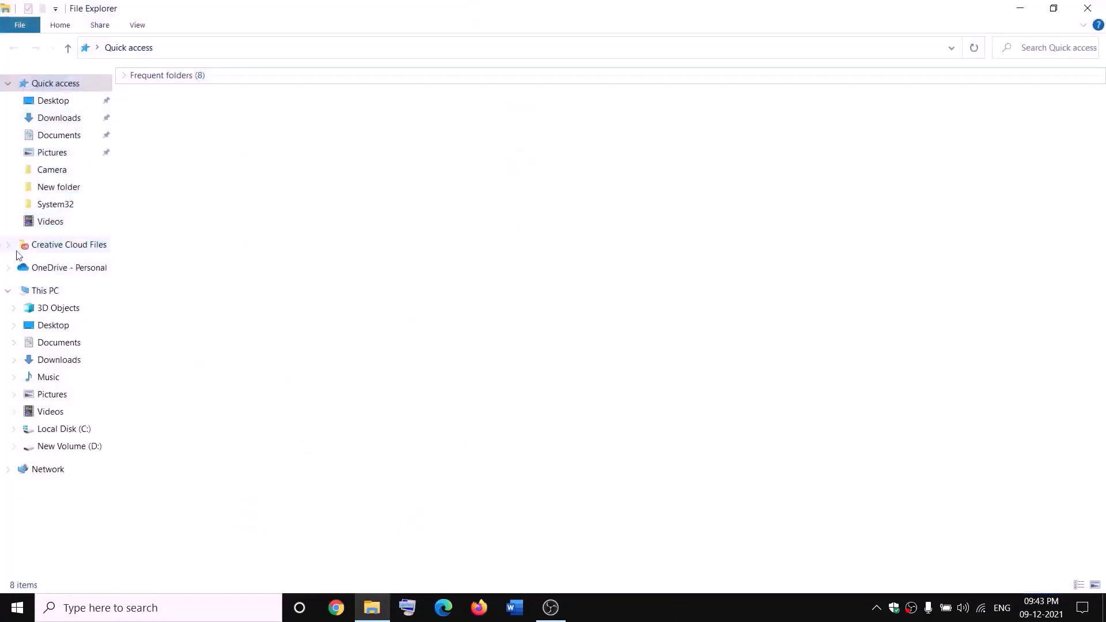
Step: Go to the New Volume (D:) drive and bring up the advanced security settings of its WindowsApps folder
click(25, 290)
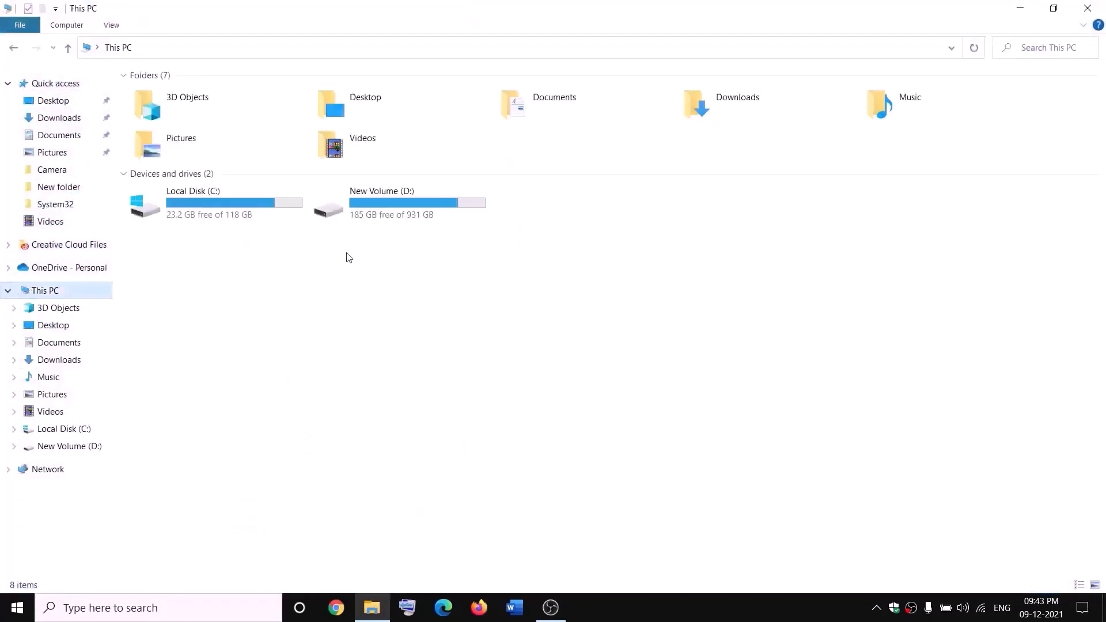
double_click(395, 208)
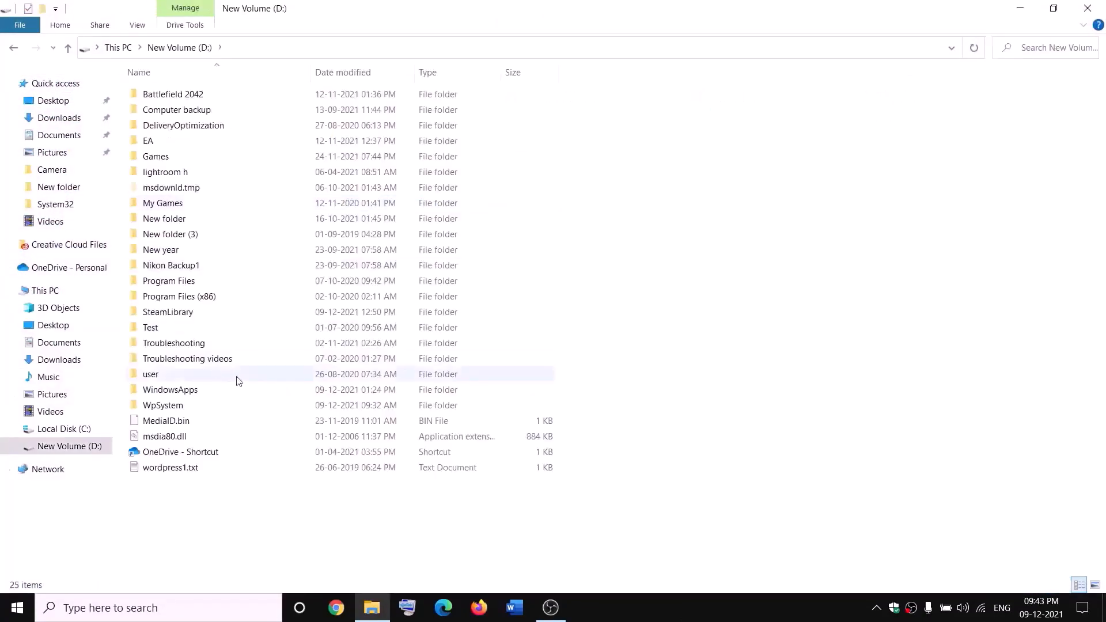
click(196, 390)
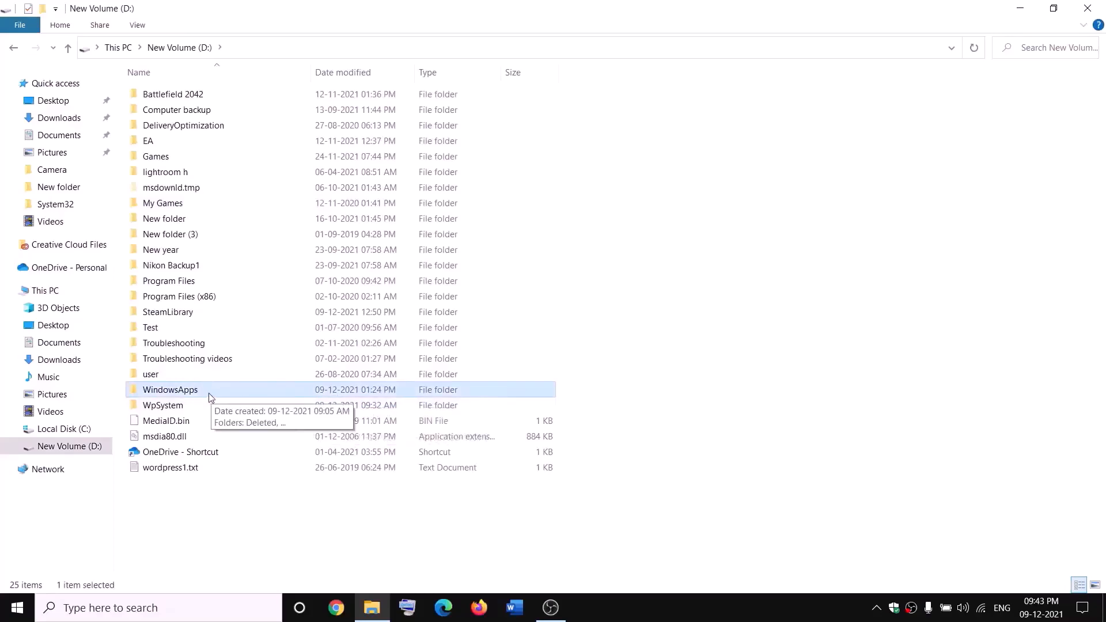
right_click(209, 393)
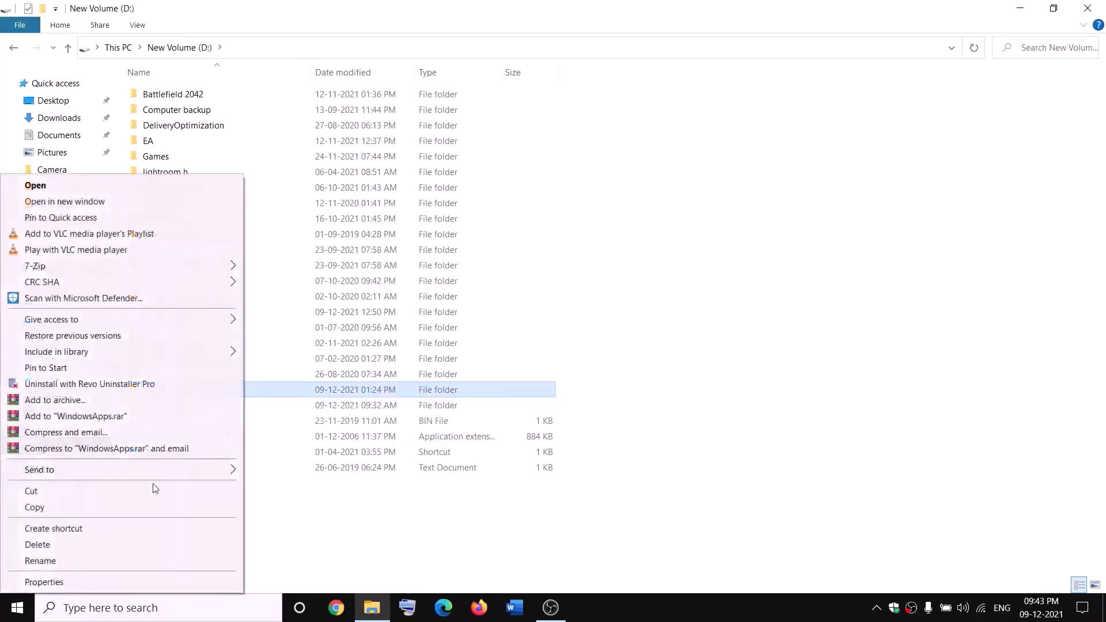
click(53, 583)
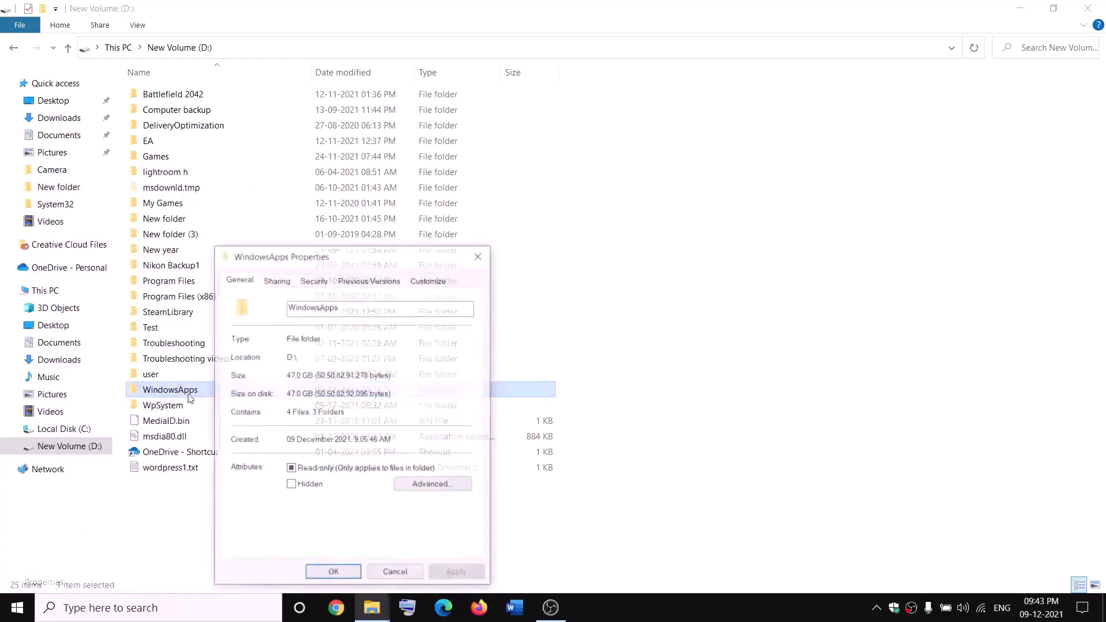
click(314, 280)
click(432, 520)
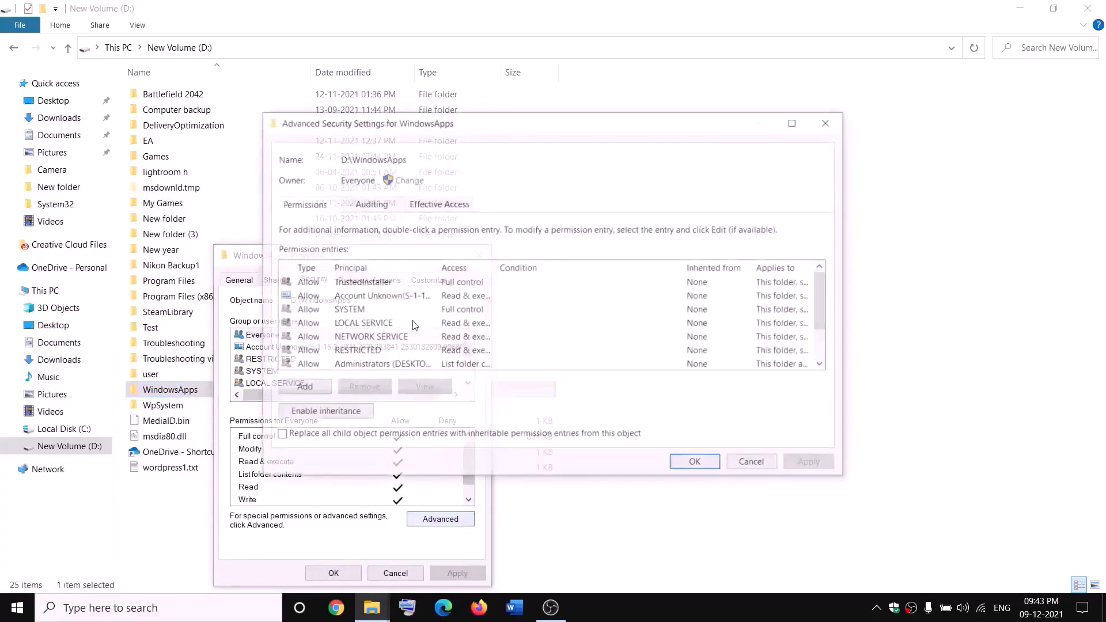
Step: Set "everyone" as the owner of the WindowsApps folder, checking the name before confirming it
click(408, 180)
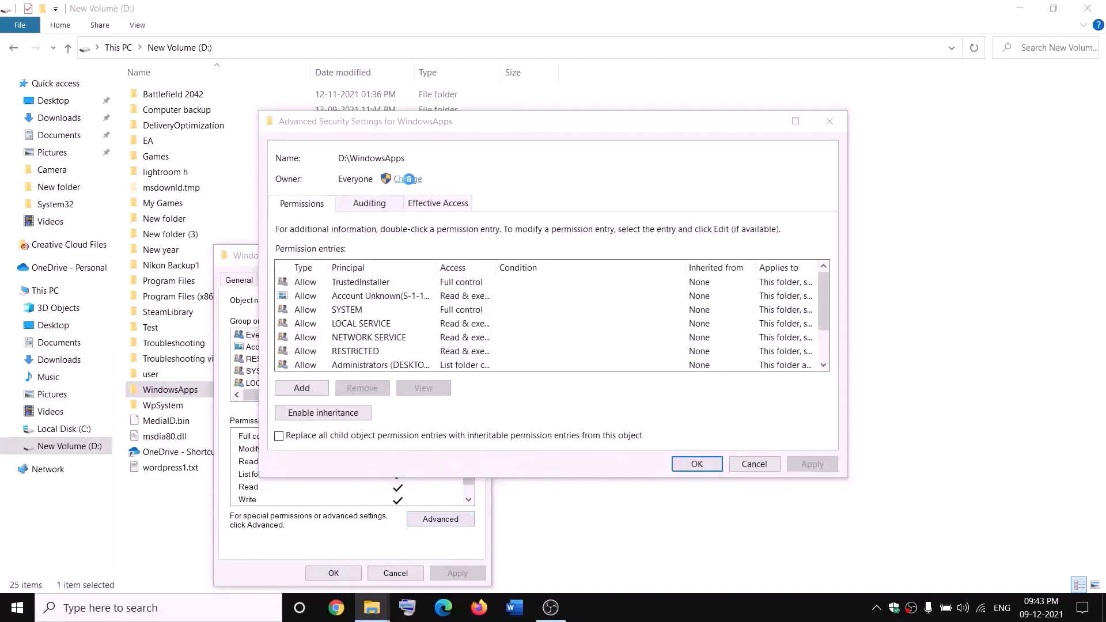
text(everyone)
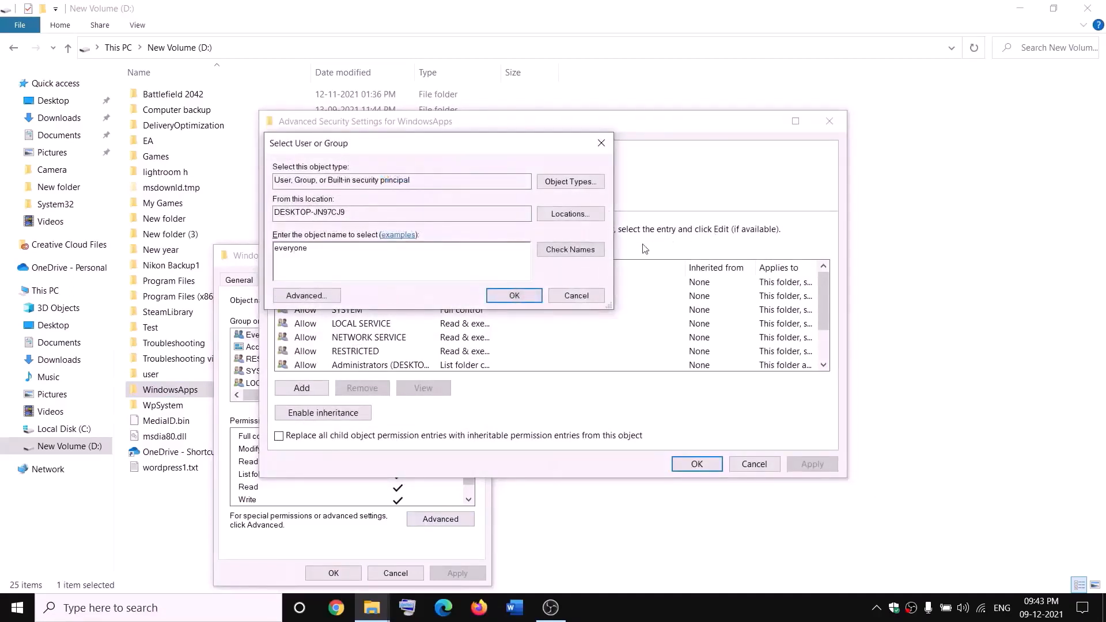
click(582, 254)
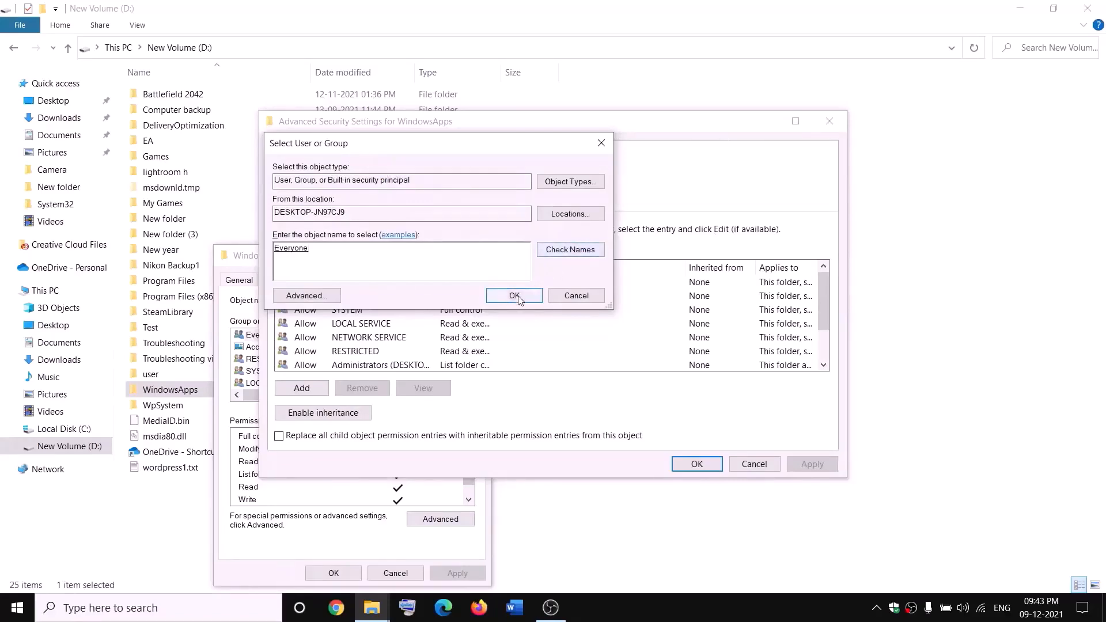
click(514, 295)
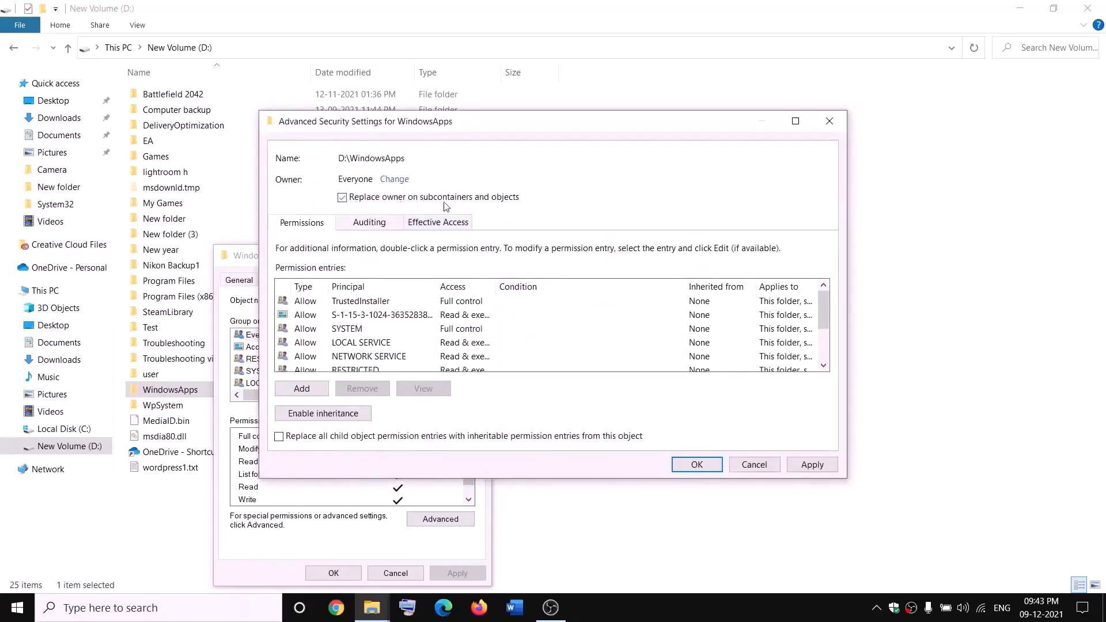
Step: Apply the WindowsApps ownership change with the owner replaced on subcontainers and objects, and close the folder's properties
click(811, 464)
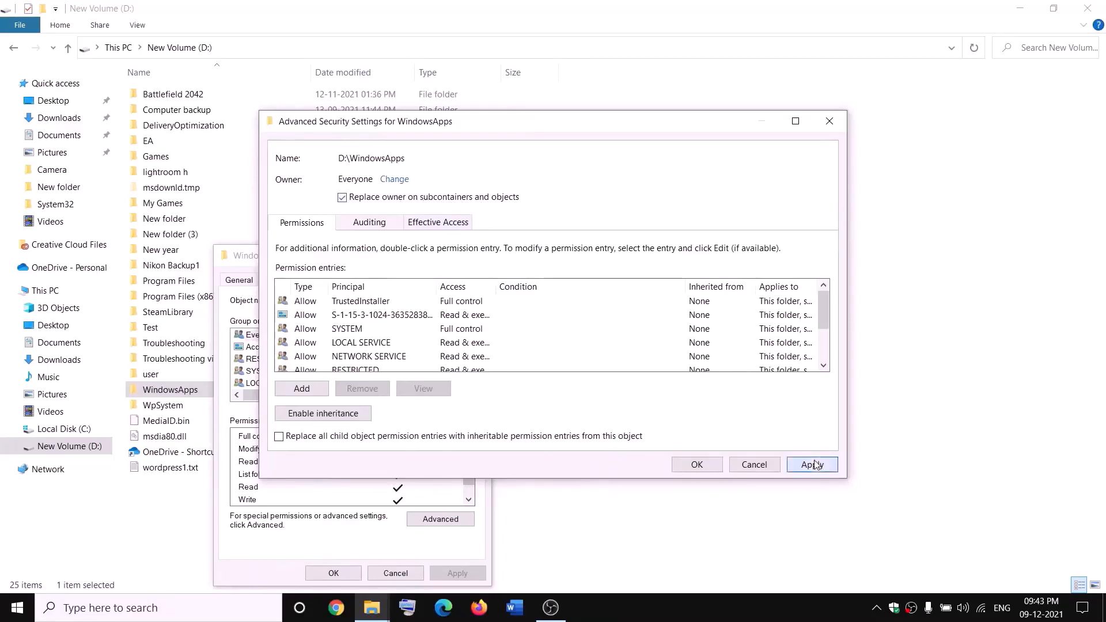
click(673, 361)
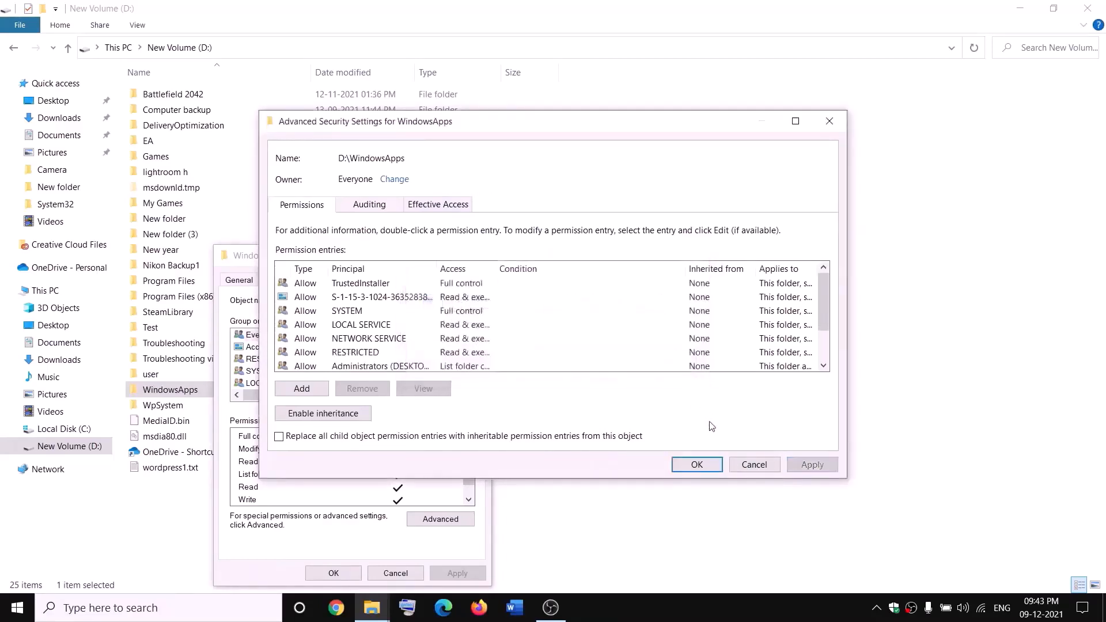
click(696, 464)
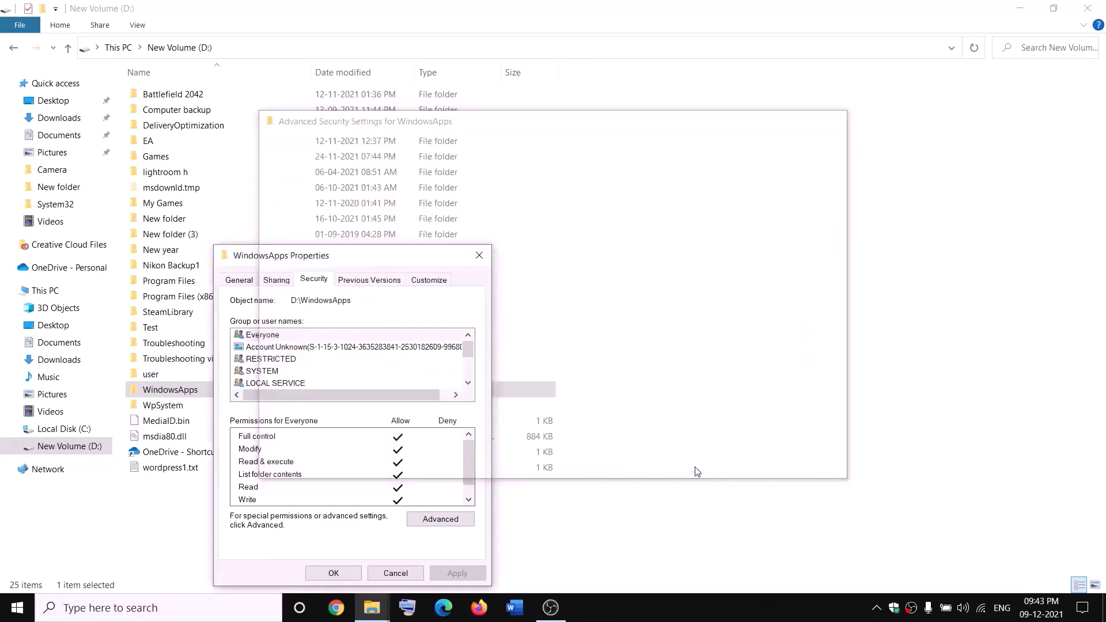
click(344, 576)
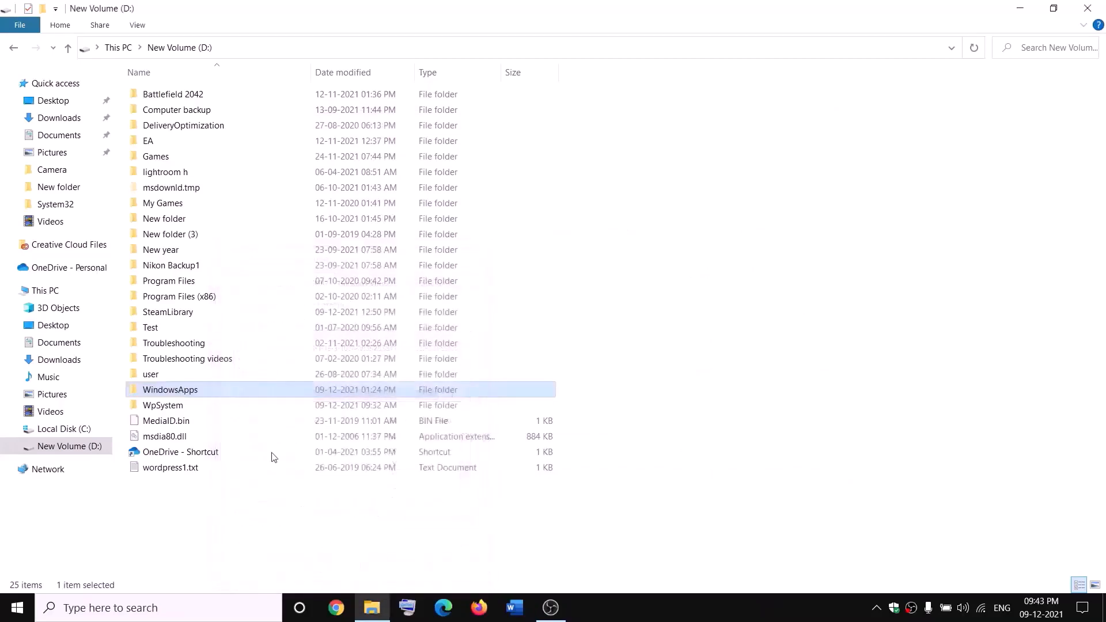
Step: Reopen the WindowsApps folder's properties and go to its advanced security settings
right_click(211, 395)
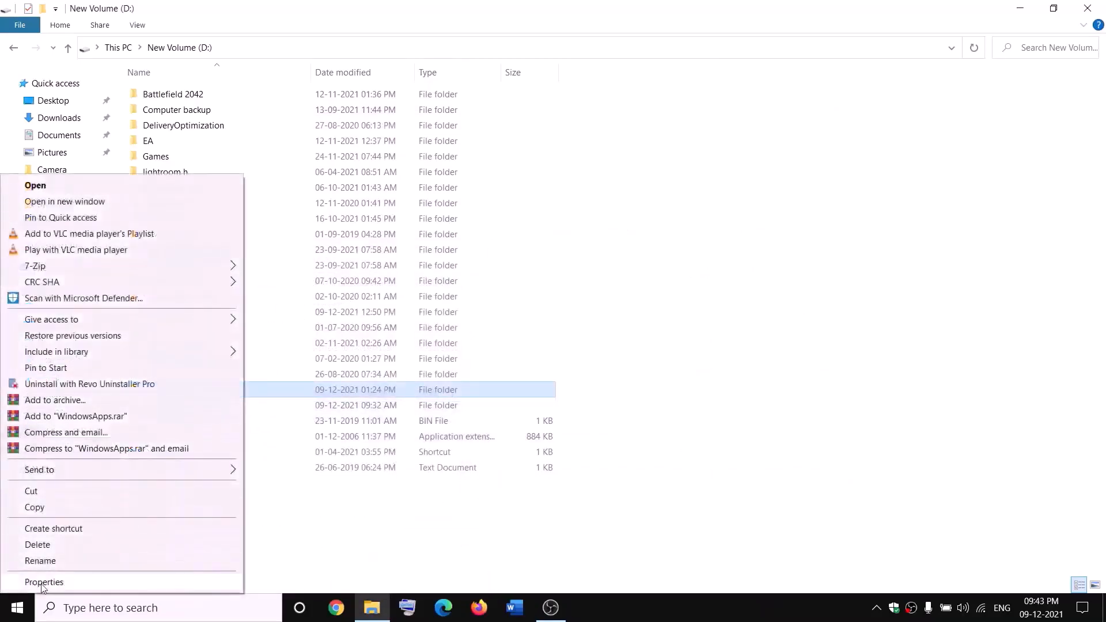
click(43, 583)
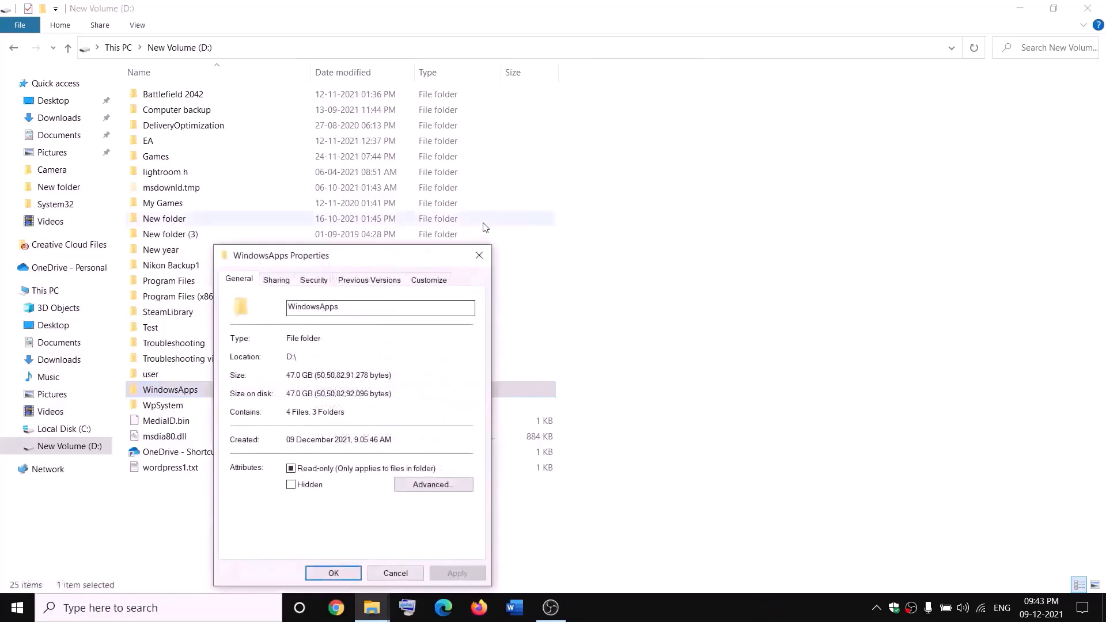
click(323, 282)
click(451, 519)
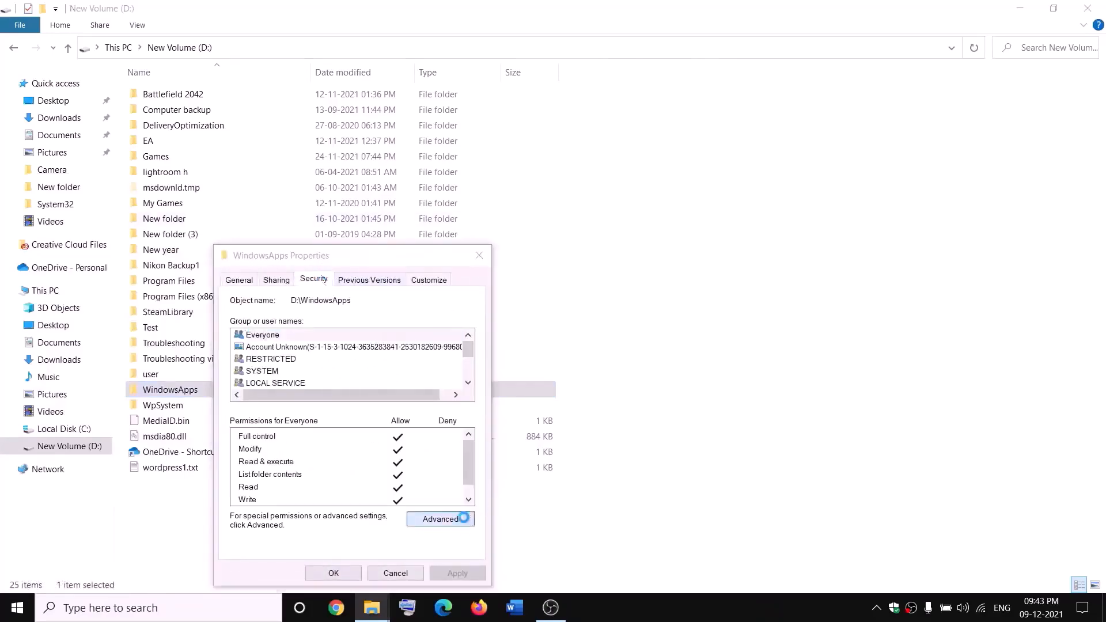
Step: Add a permission entry for WindowsApps with "everyone" as the principal, checking the name before confirming it
click(303, 387)
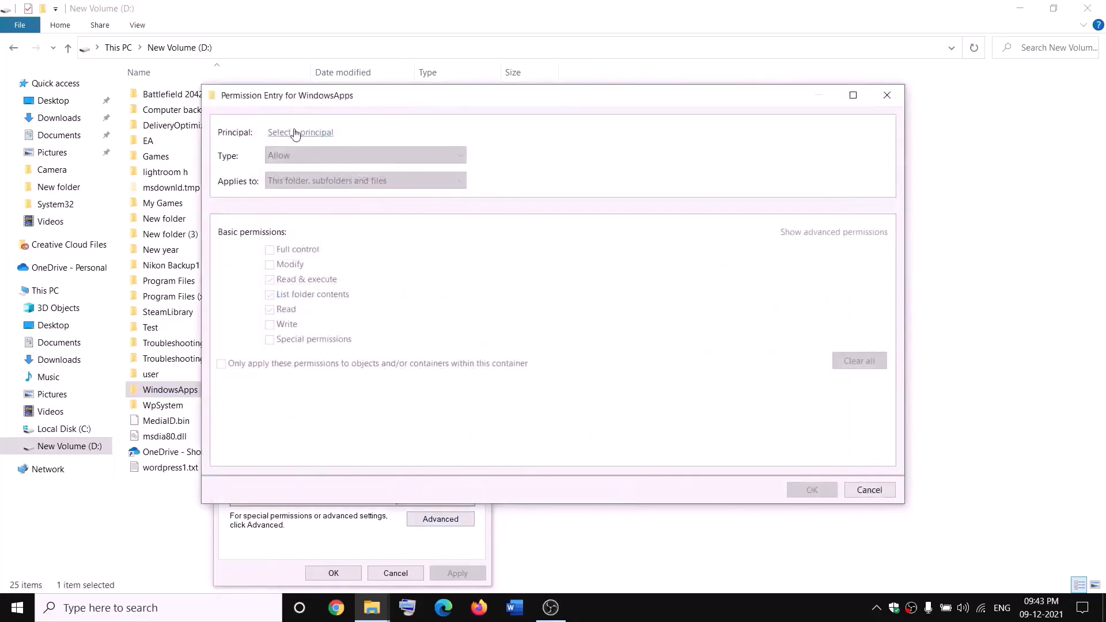
click(296, 133)
text(everyone)
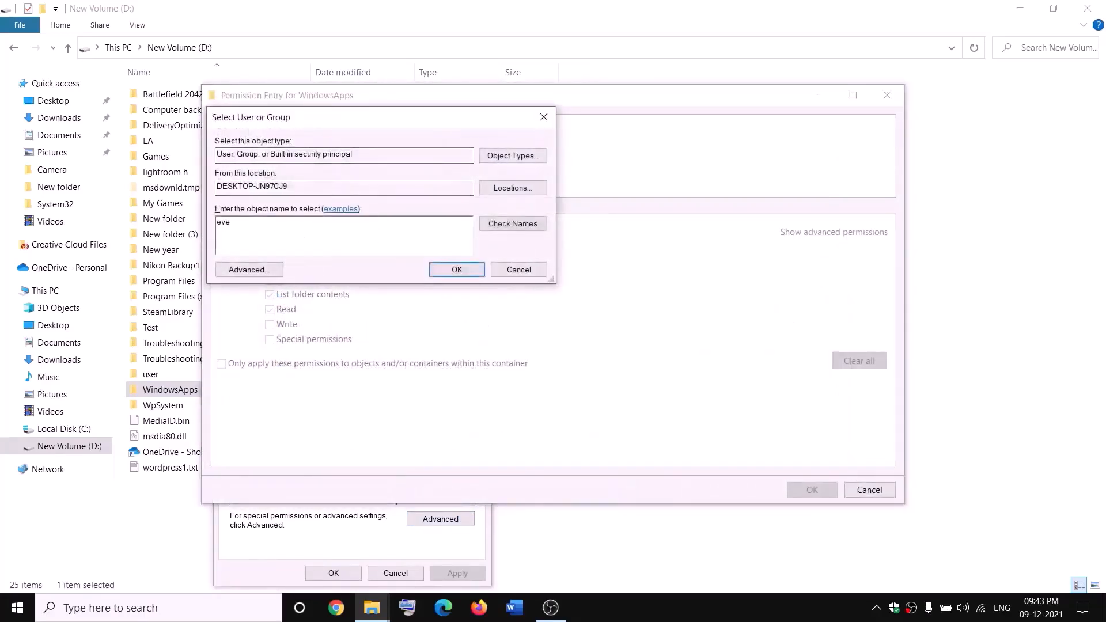
click(521, 223)
click(457, 270)
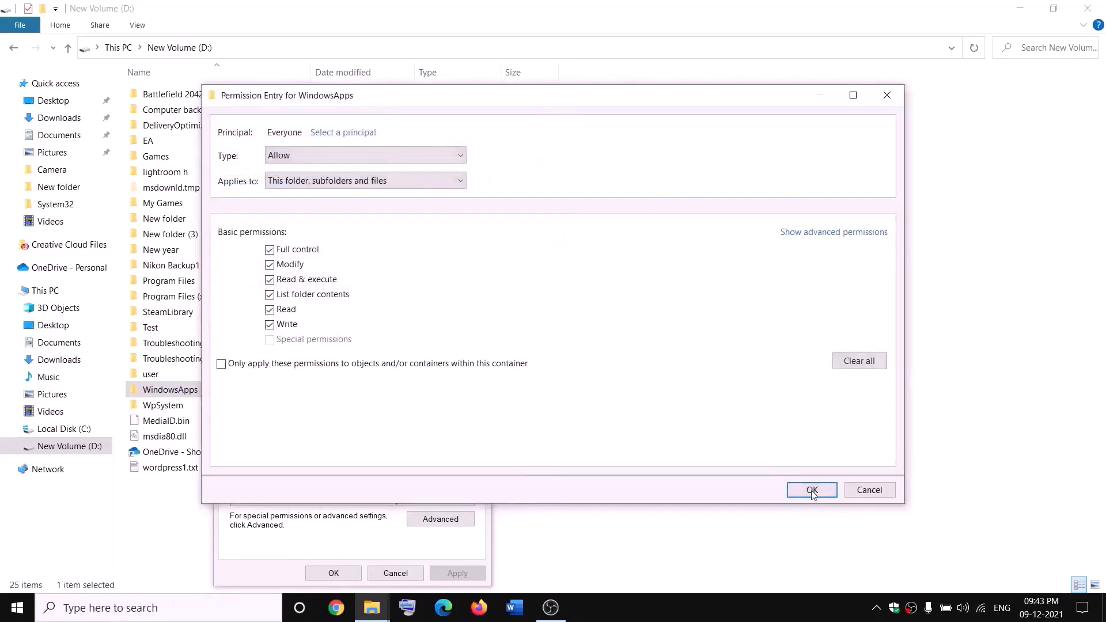
Step: Allow Everyone full control of WindowsApps, its subfolders and files, and save the security settings and properties
click(812, 491)
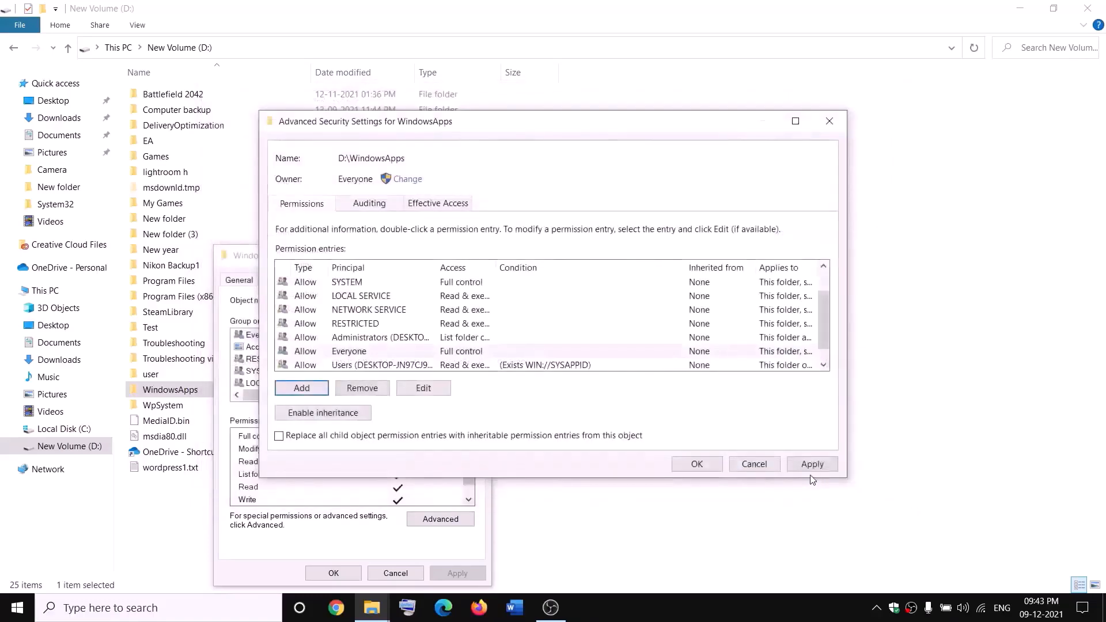
click(813, 466)
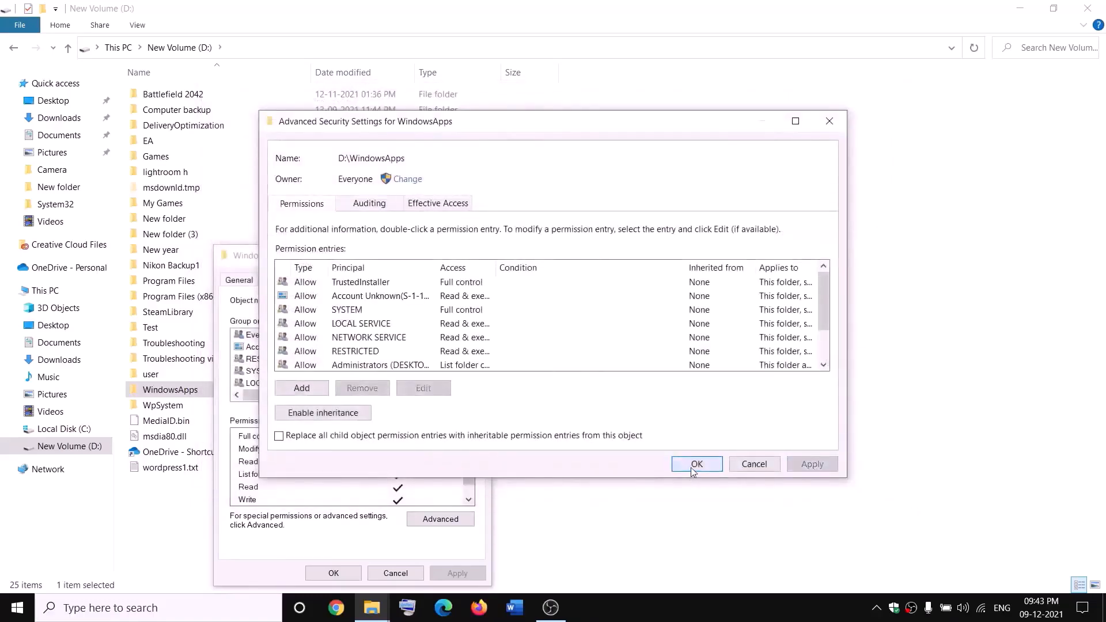
click(696, 465)
click(358, 573)
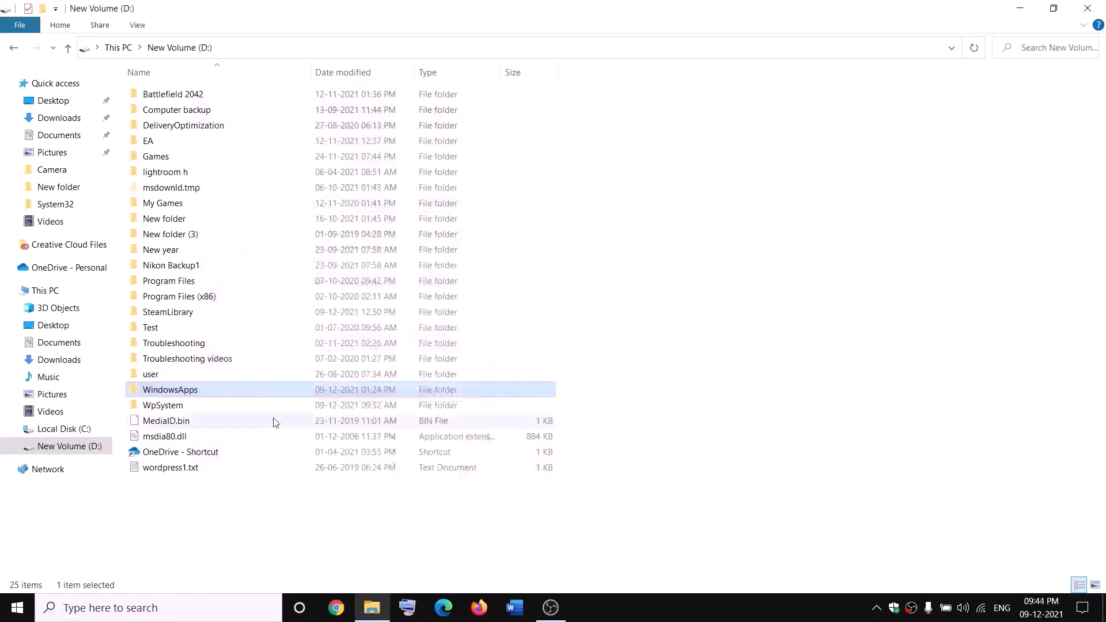
Step: Rename the WindowsApps folder on the D: drive as WindowsApps.old
right_click(210, 396)
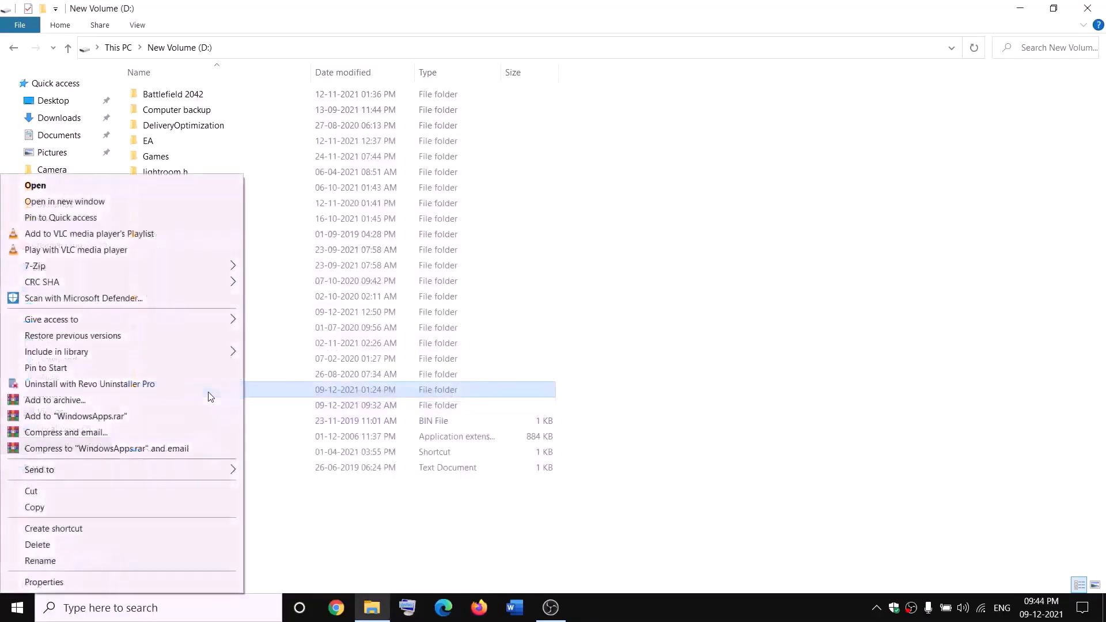
click(40, 561)
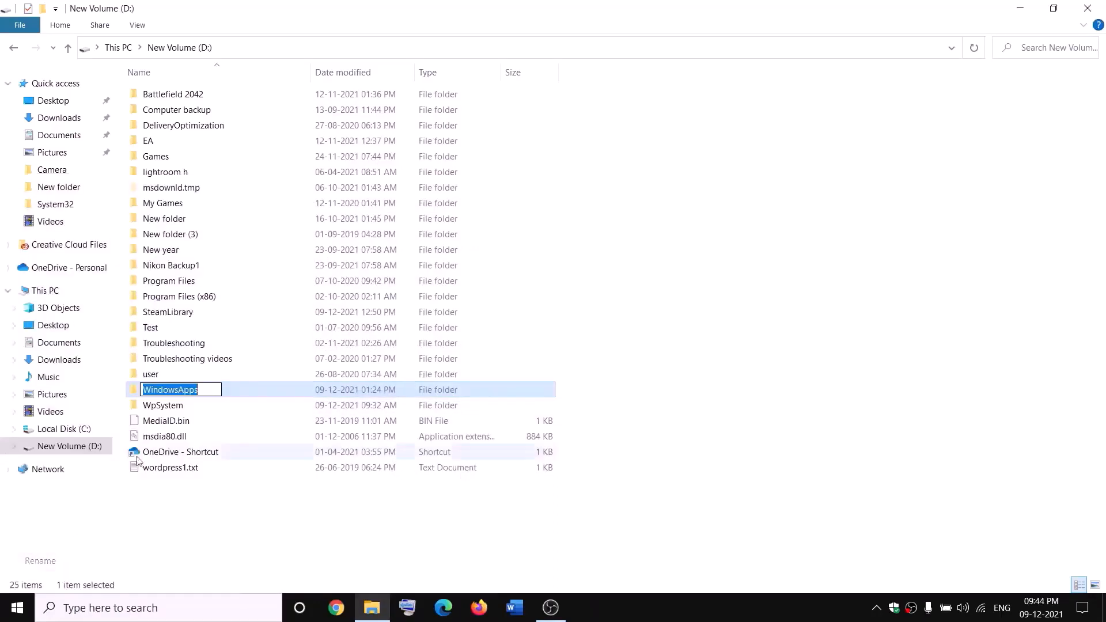
click(207, 387)
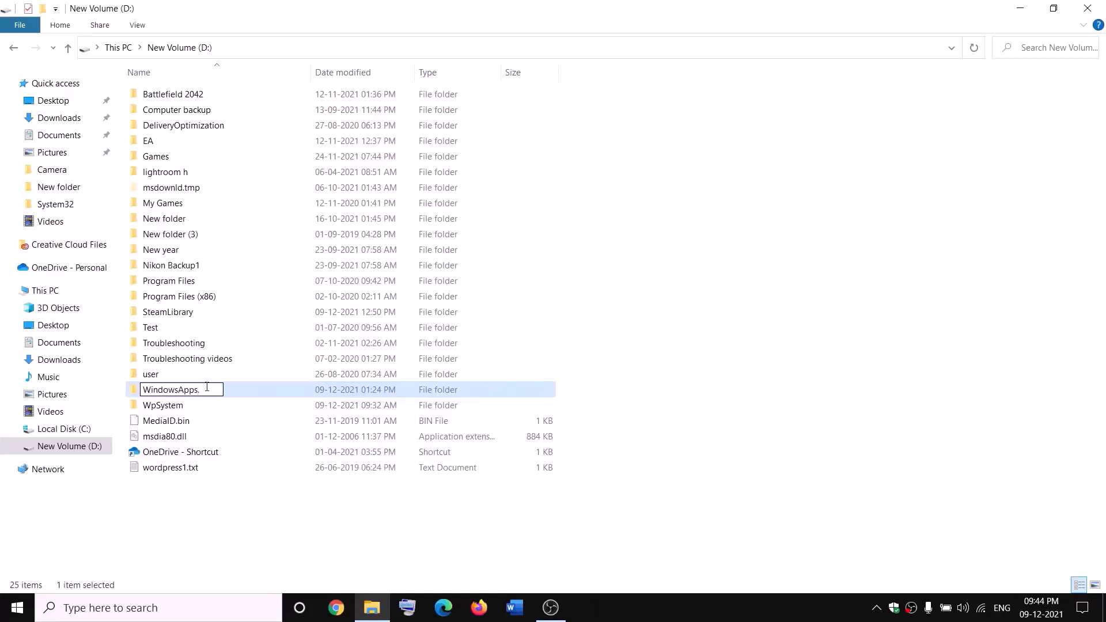
text(.old)
click(250, 499)
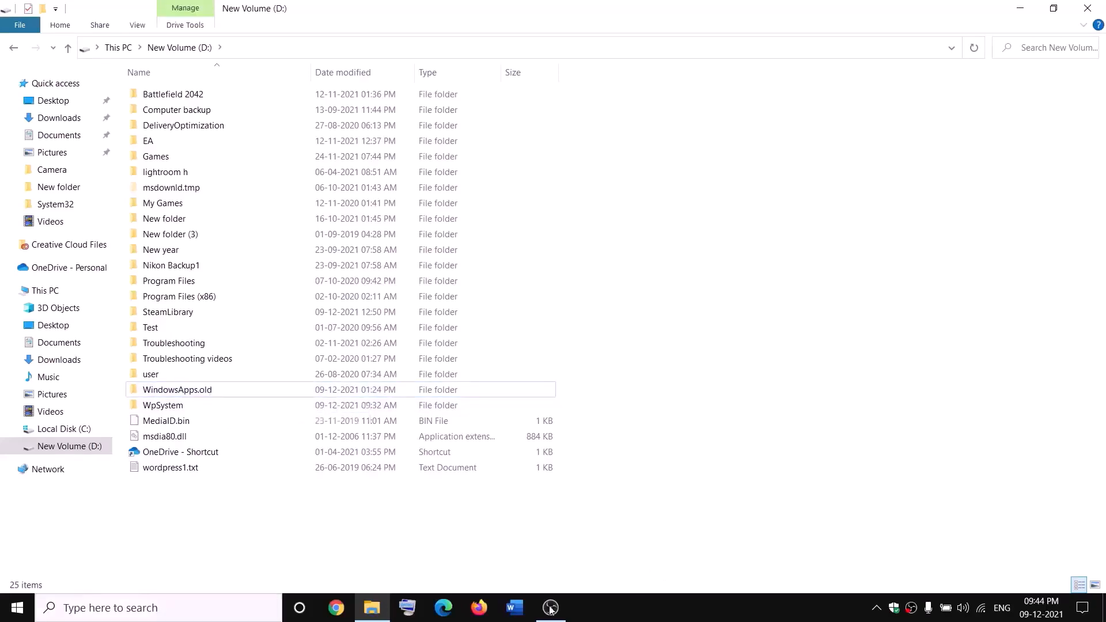
Step: Open Task Manager and end the Gaming Services background process
right_click(17, 608)
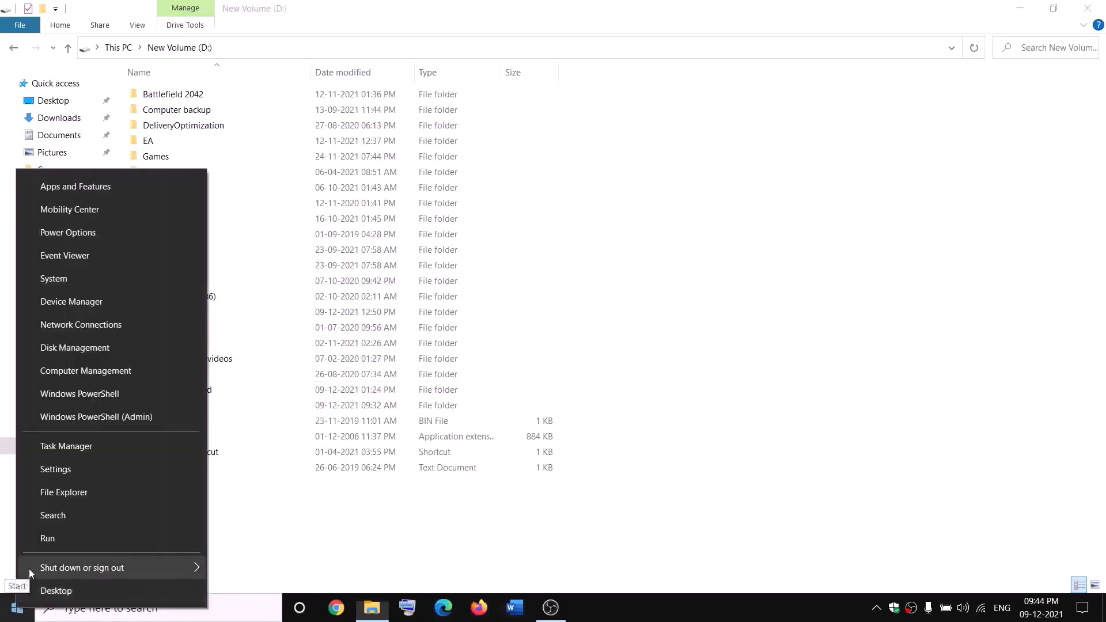
click(60, 452)
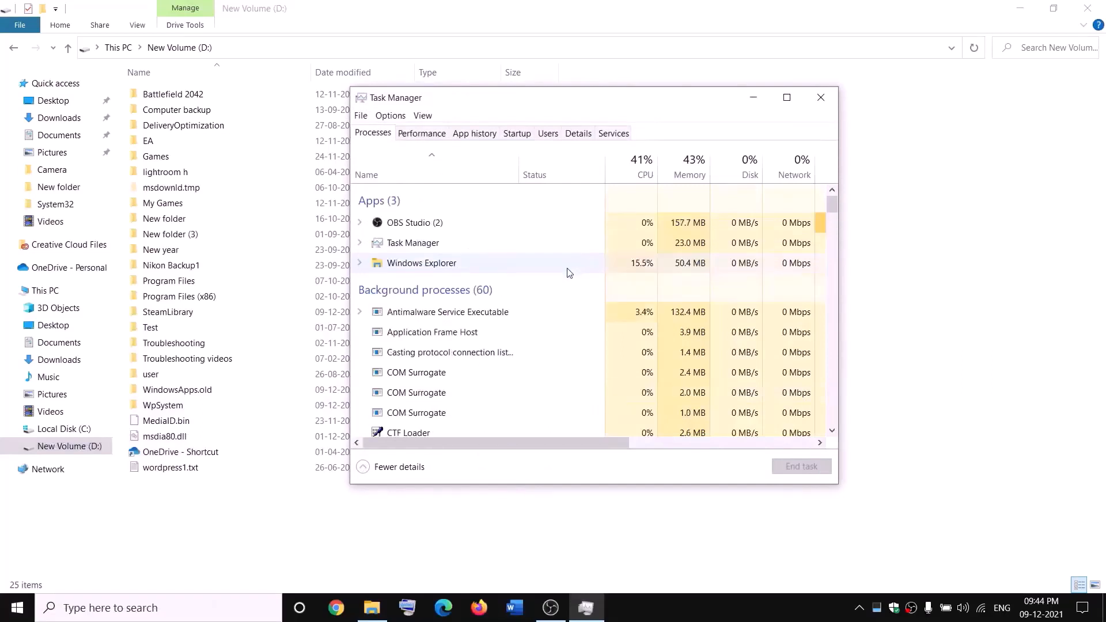
scroll(503, 326, down, 3)
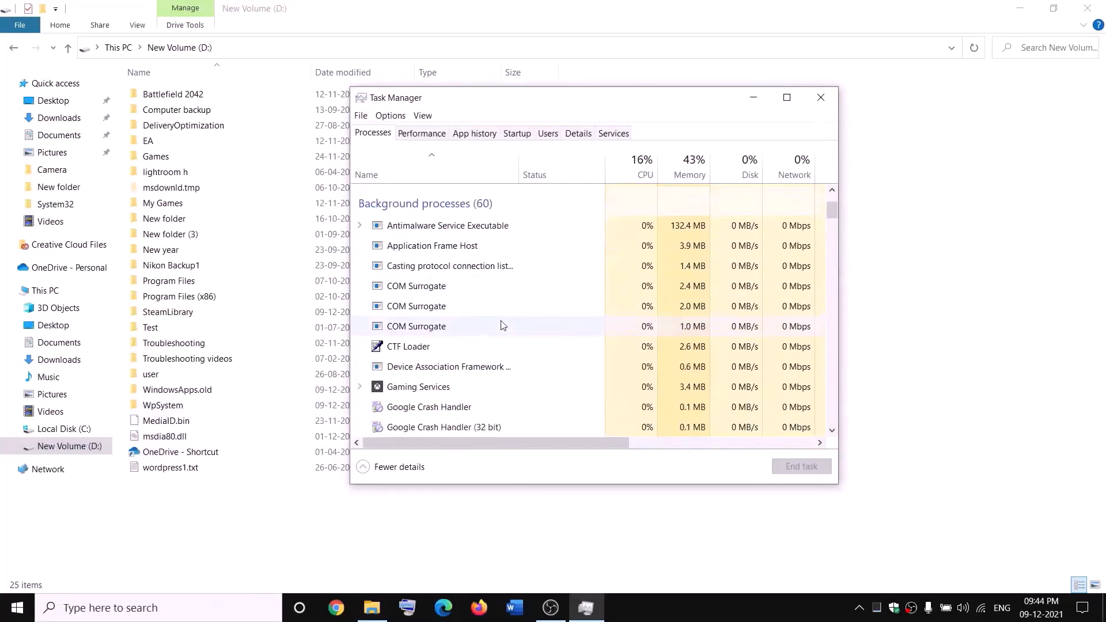
right_click(401, 390)
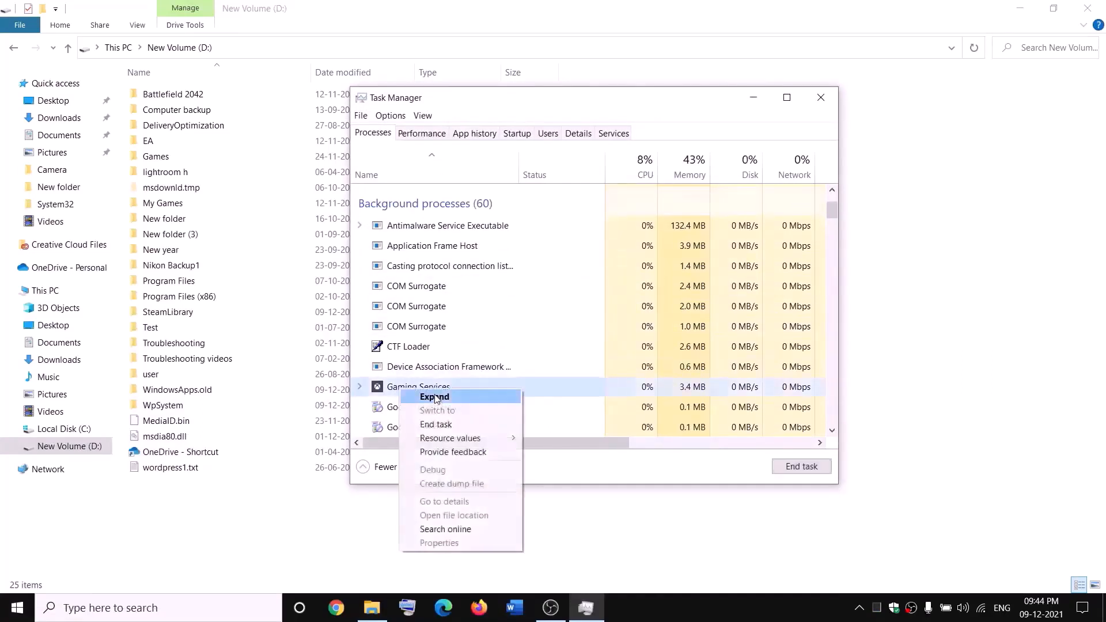
click(436, 425)
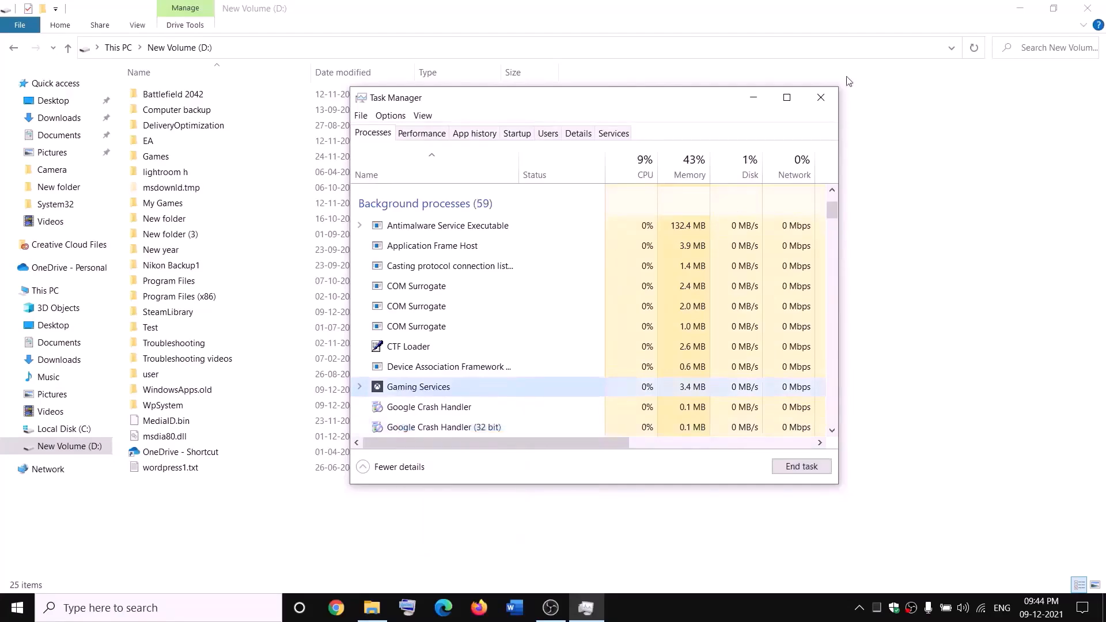
Step: Close Task Manager, open the Windows Services console and locate the two Gaming Services entries
click(820, 97)
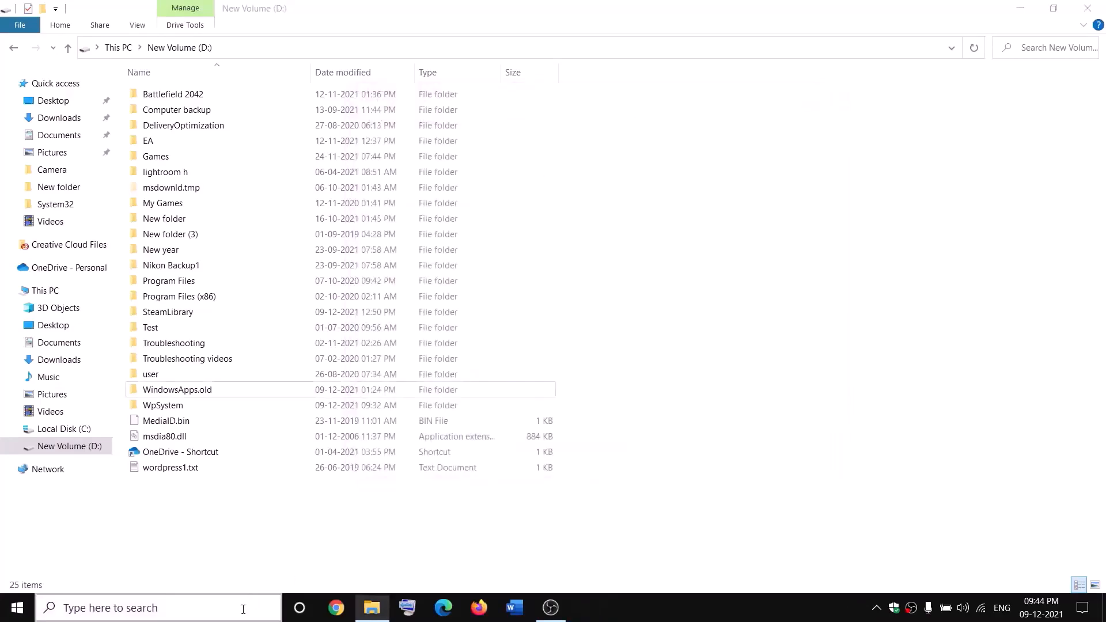
click(243, 609)
text(services)
key(Return)
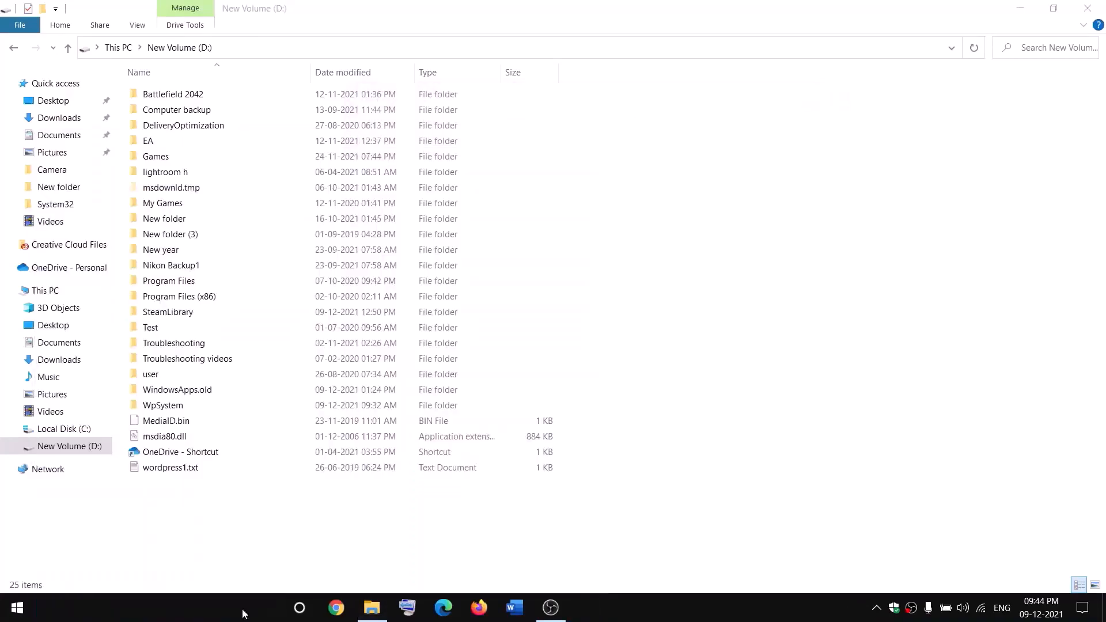
click(474, 309)
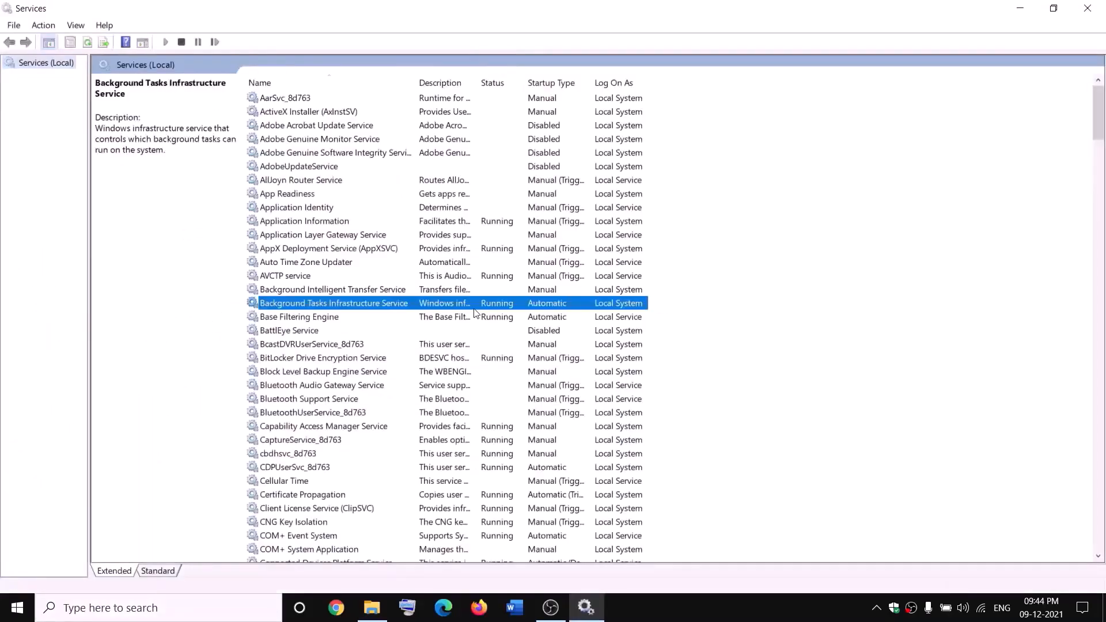
key(g)
click(486, 153)
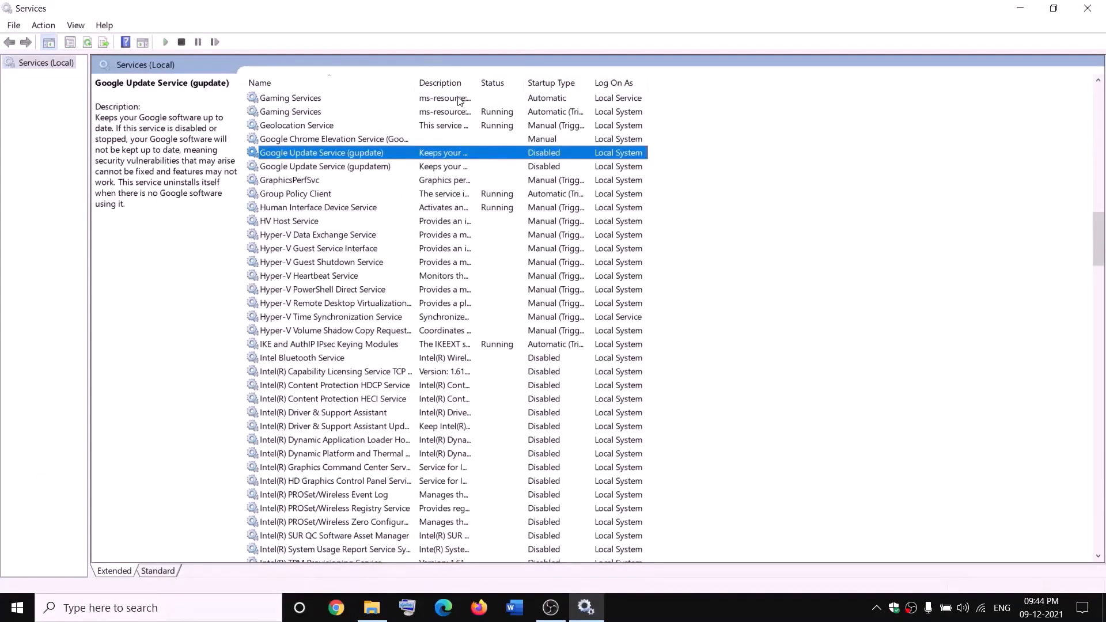
Step: Start the Gaming Services entry that logs on as Local Service, and stop both it and the Local System entry
click(459, 99)
right_click(459, 100)
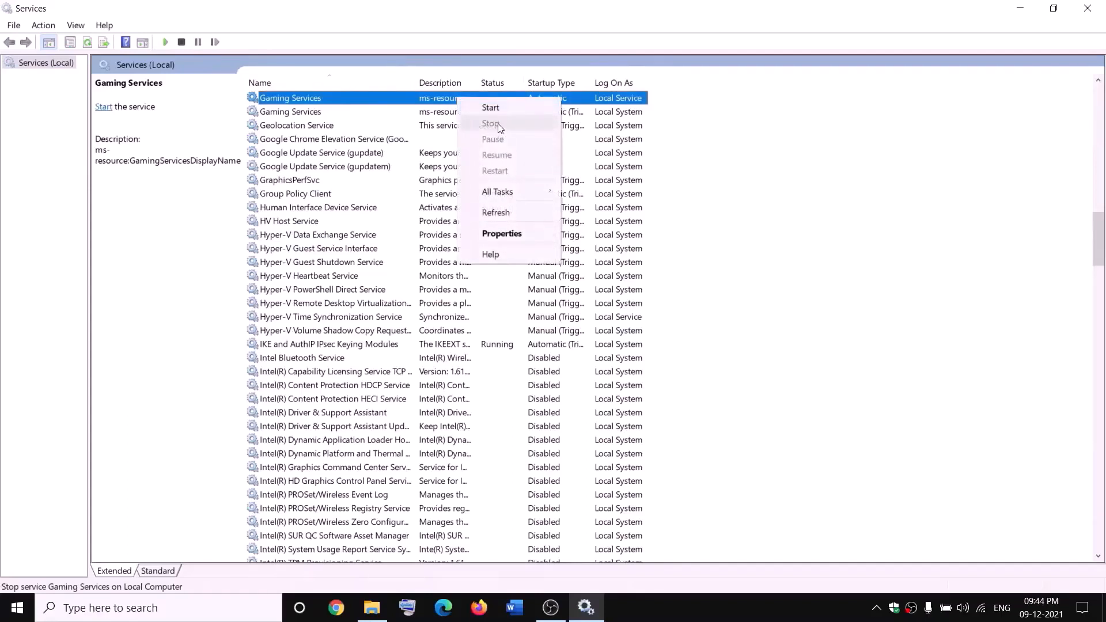
click(494, 108)
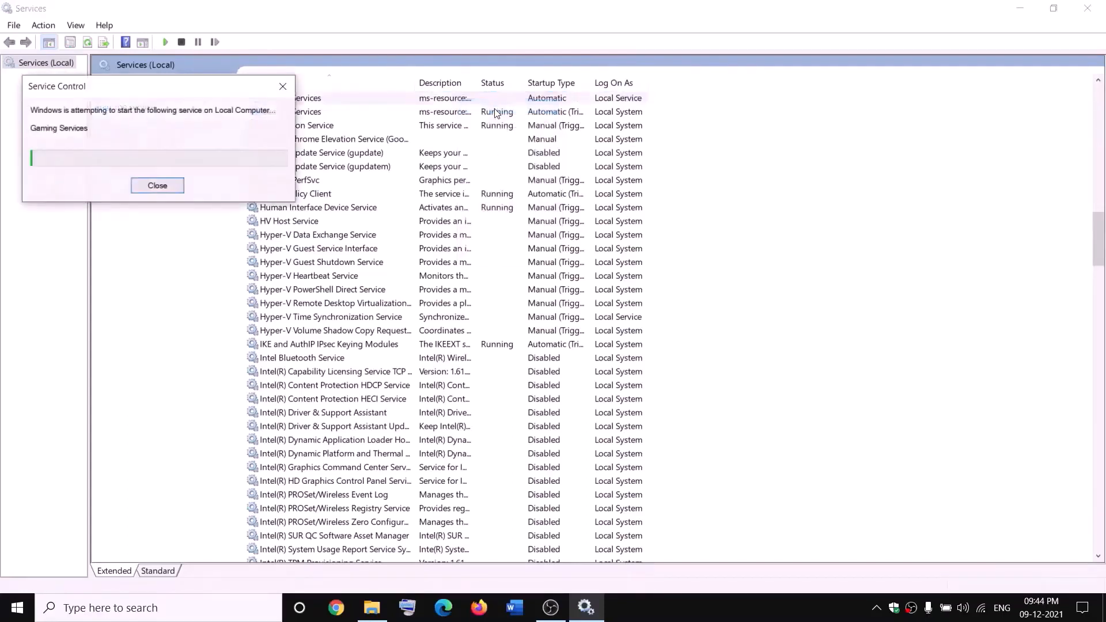
right_click(450, 102)
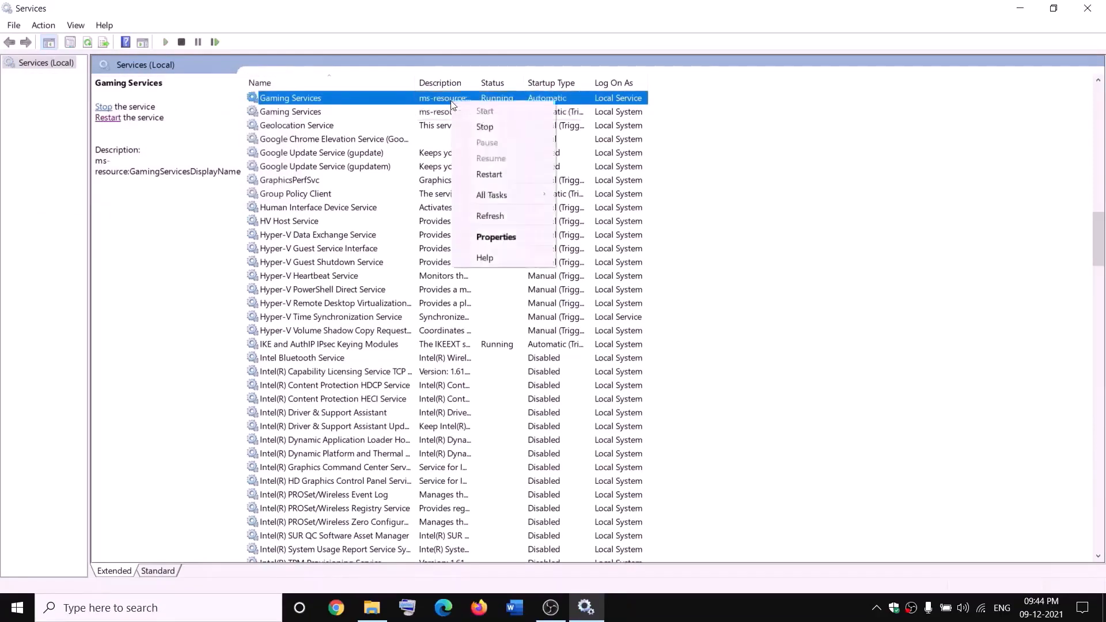
click(484, 125)
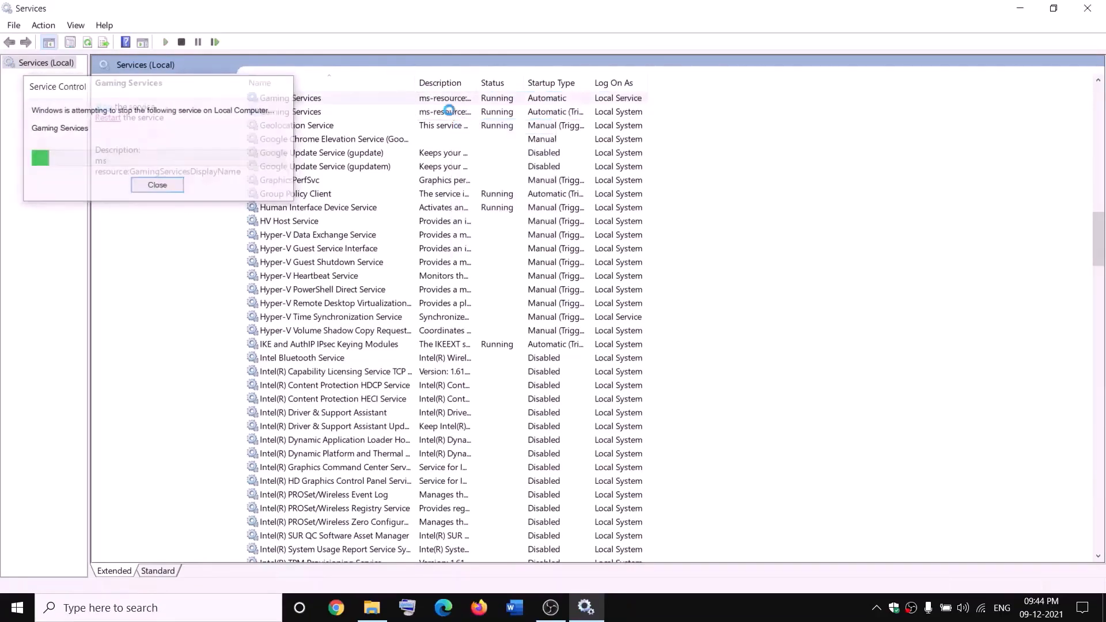
click(450, 114)
right_click(450, 114)
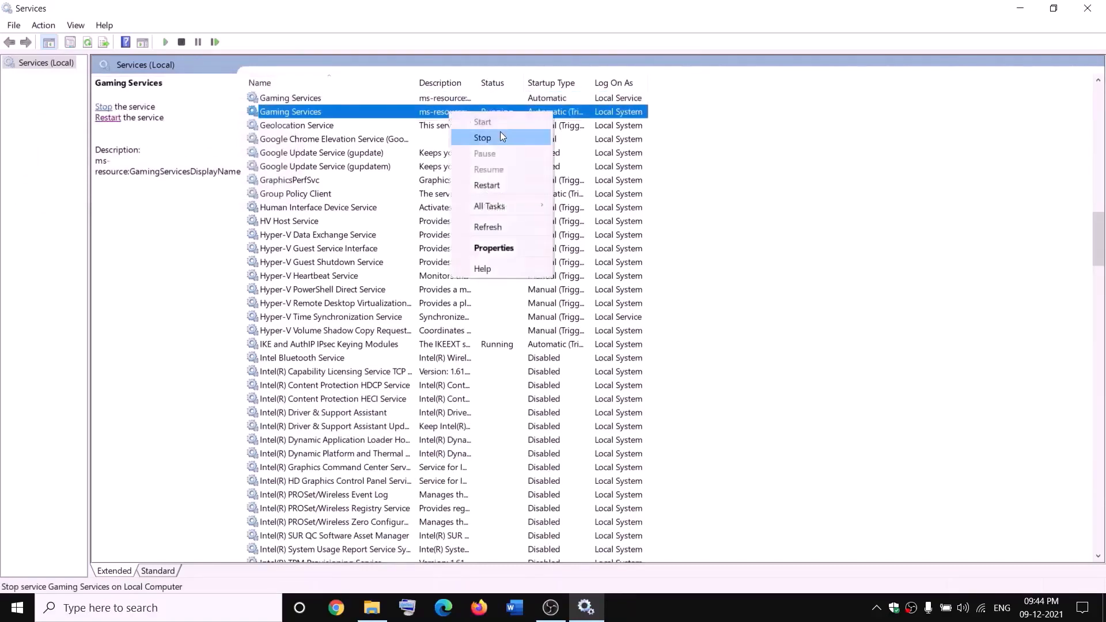
click(503, 138)
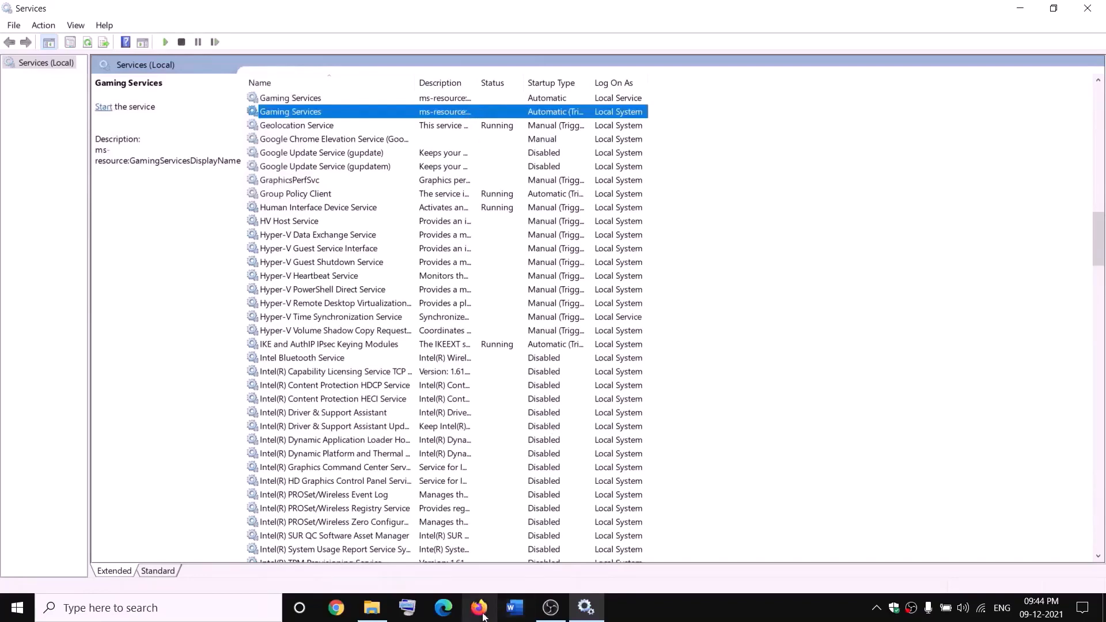
Step: Check the WindowsApps.old and WpSystem folders on the D: drive, return to Services and start both Gaming Services entries
click(373, 608)
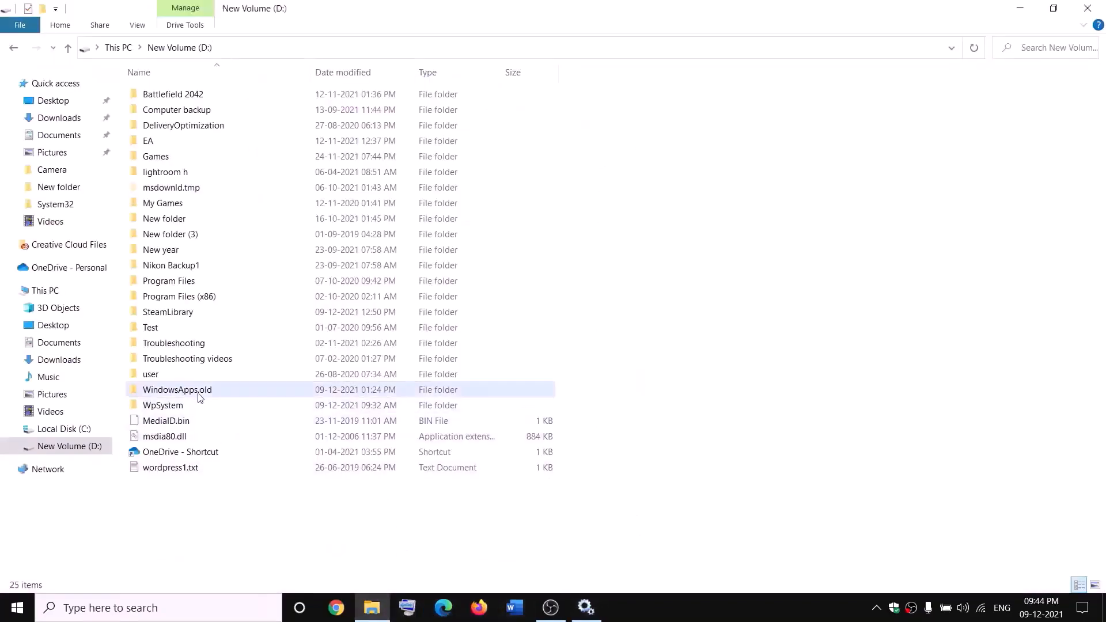
mouse_move(185, 398)
key(alt+Tab)
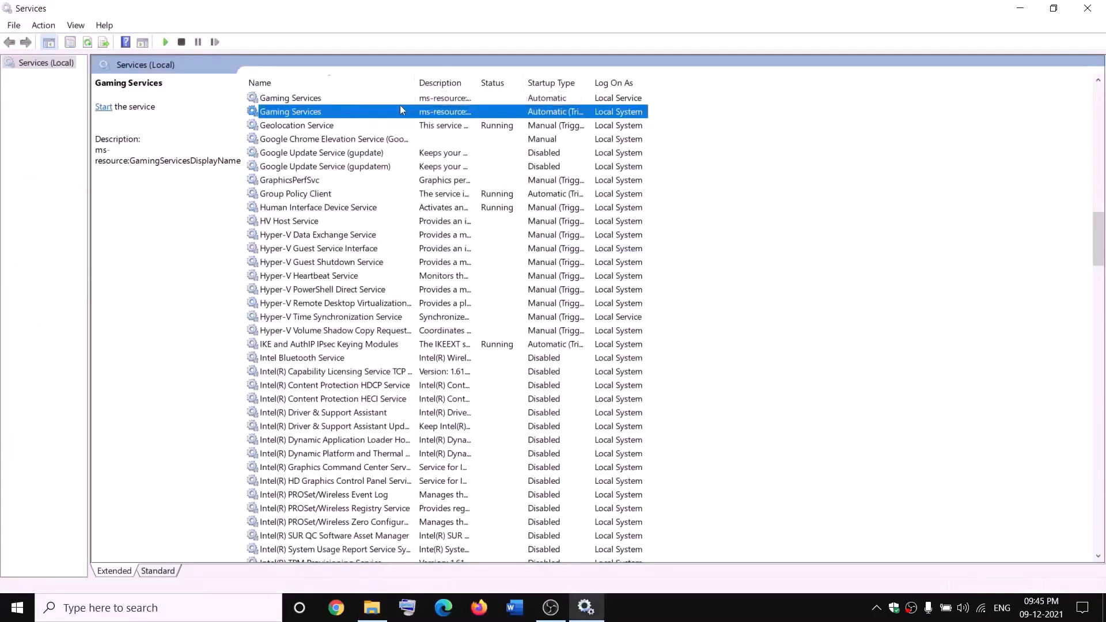
click(410, 99)
right_click(411, 99)
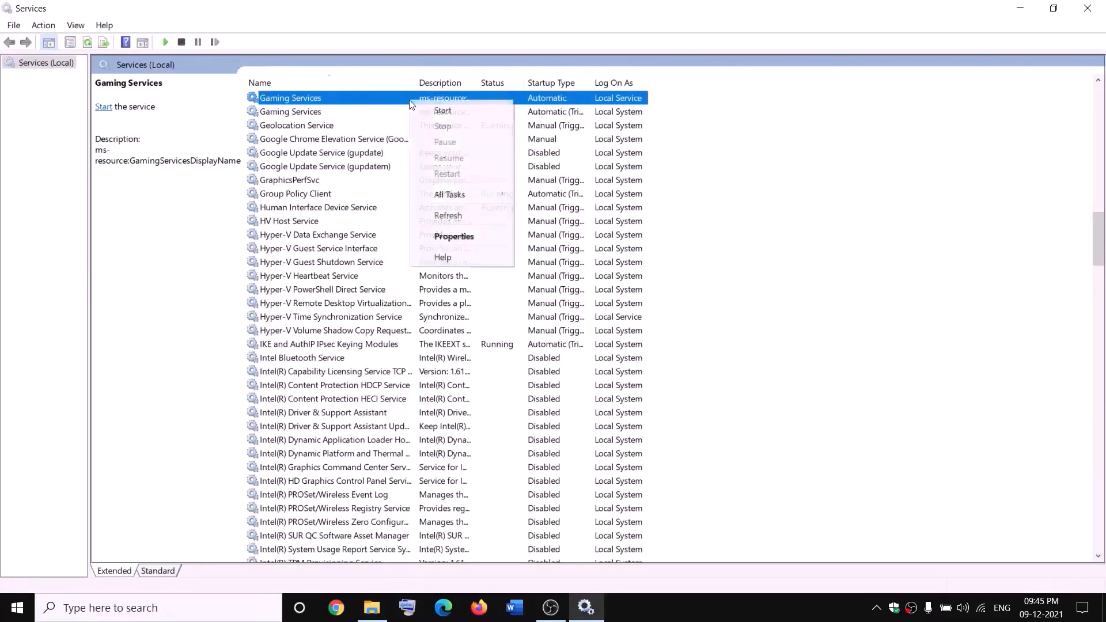
click(439, 112)
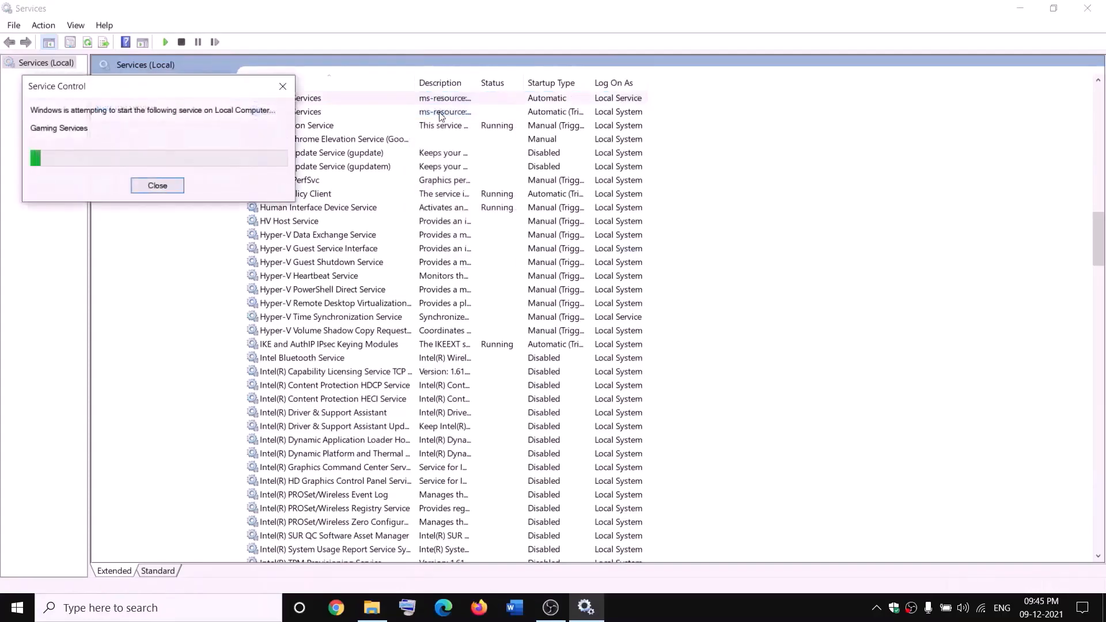
click(446, 113)
right_click(446, 112)
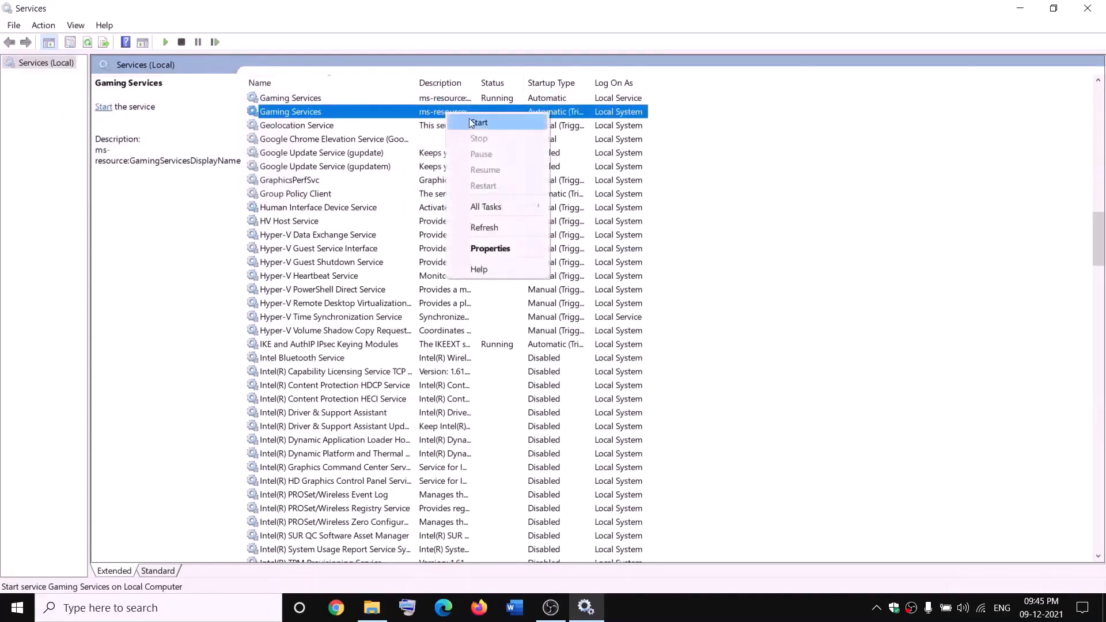
click(470, 120)
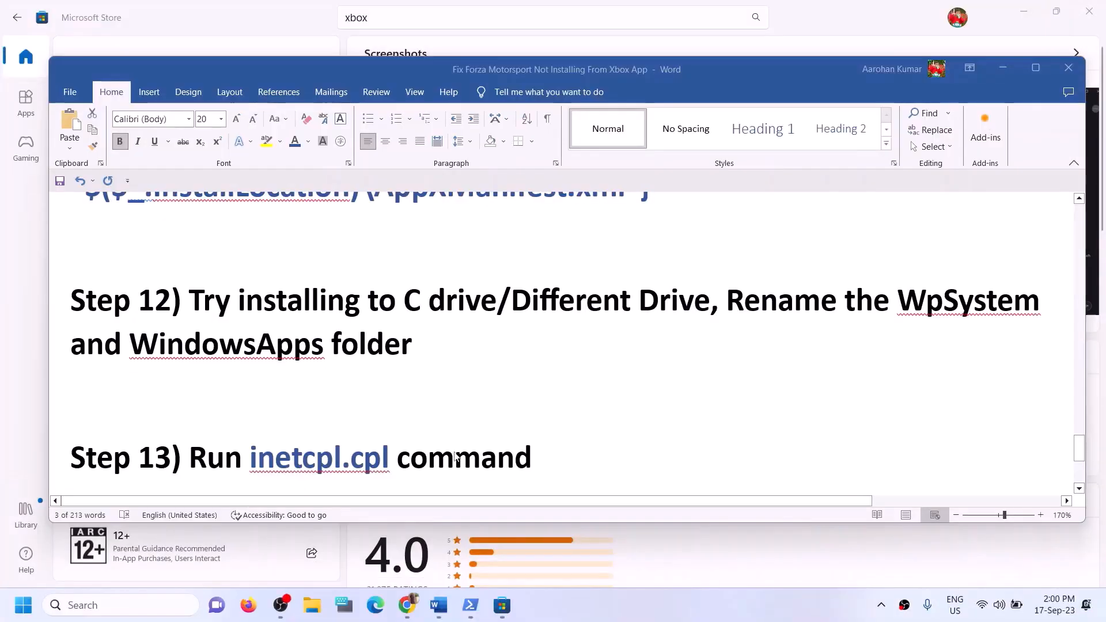
Step: Copy the inetcpl.cpl command from Step 13 of the document and run it from Windows search to open Internet Properties
scroll(418, 444, down, 1)
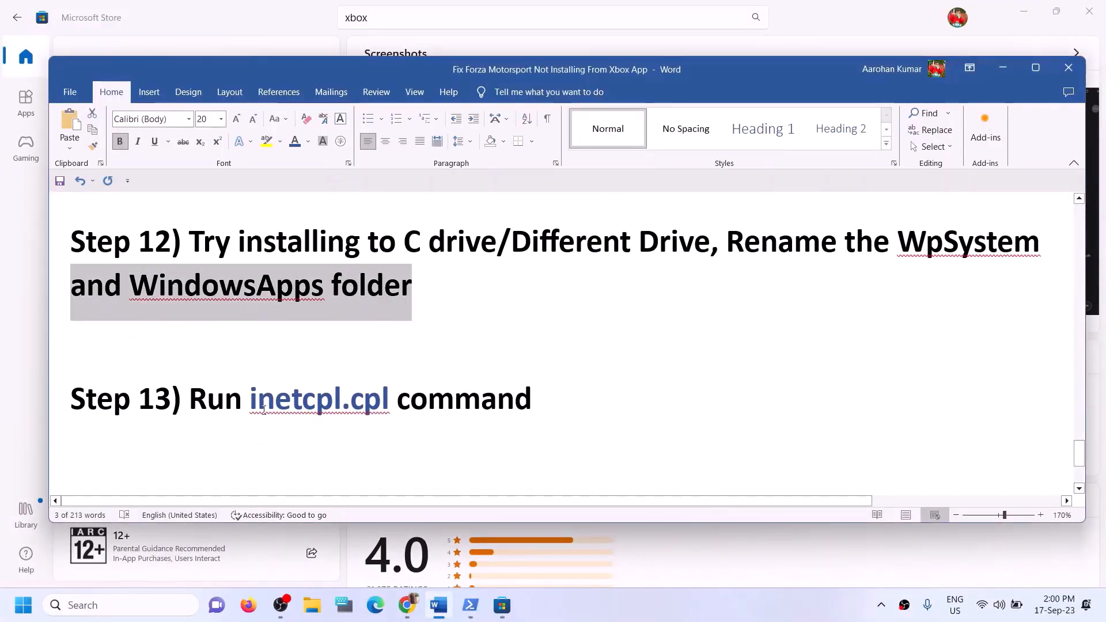
drag(251, 400, 368, 403)
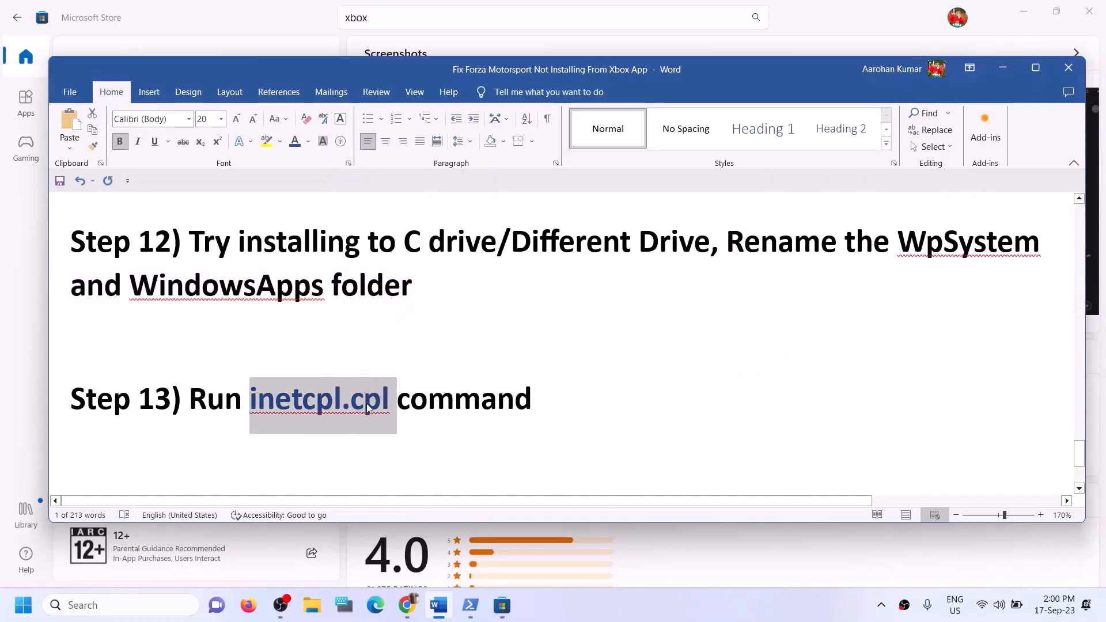
key(ctrl+c)
click(82, 605)
key(ctrl+v)
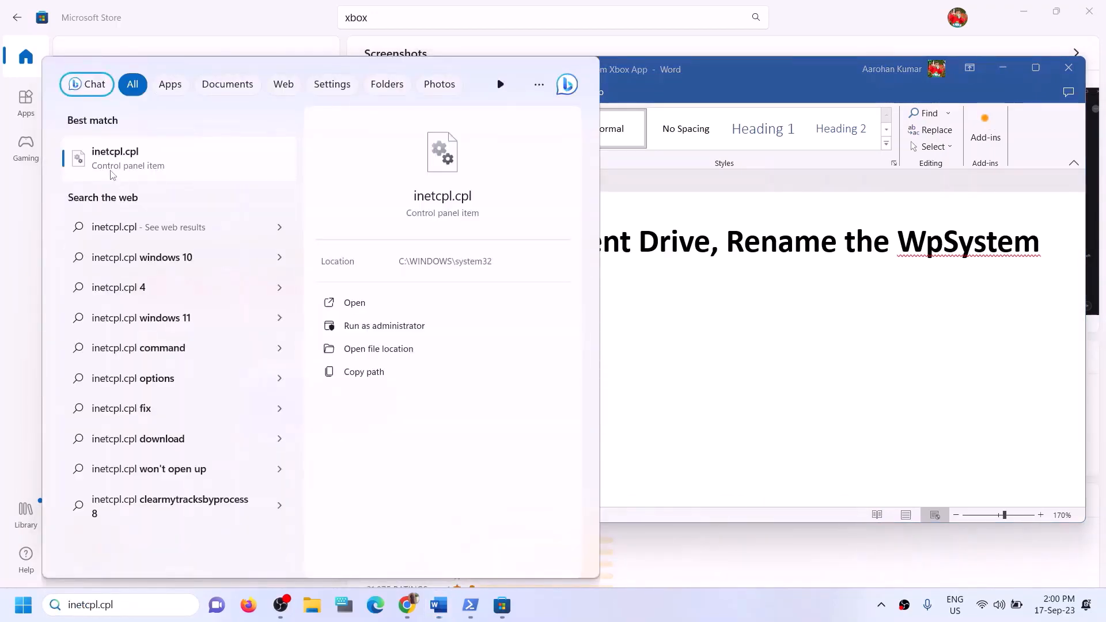
click(118, 172)
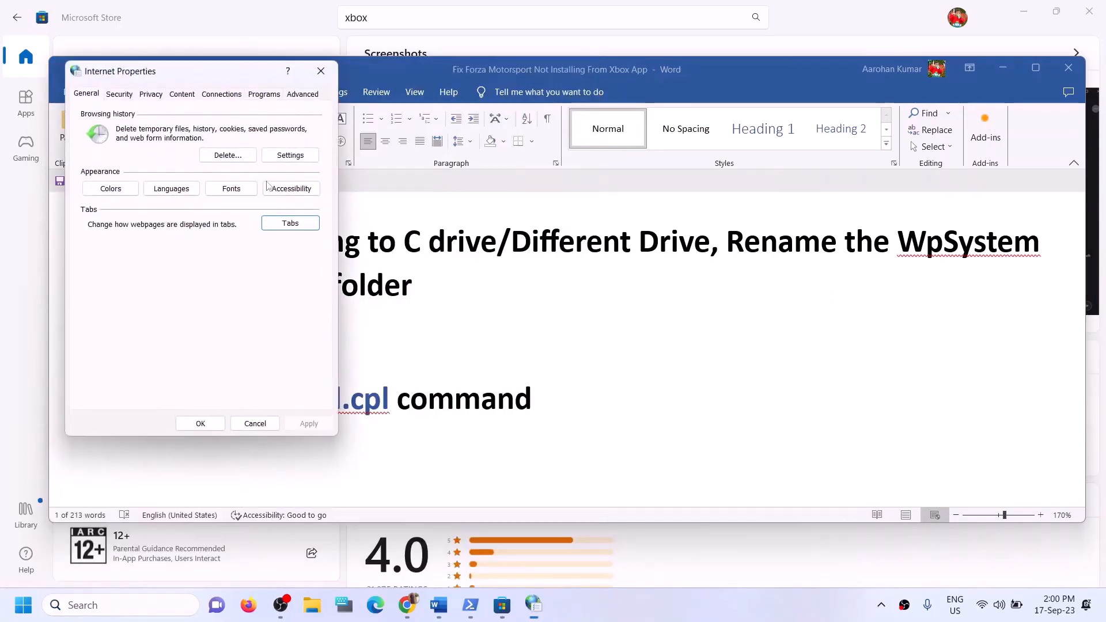
Step: Check the Use TLS 1.0, 1.1, 1.2 and 1.3 options in the advanced Internet Properties and close the dialog with OK
click(303, 95)
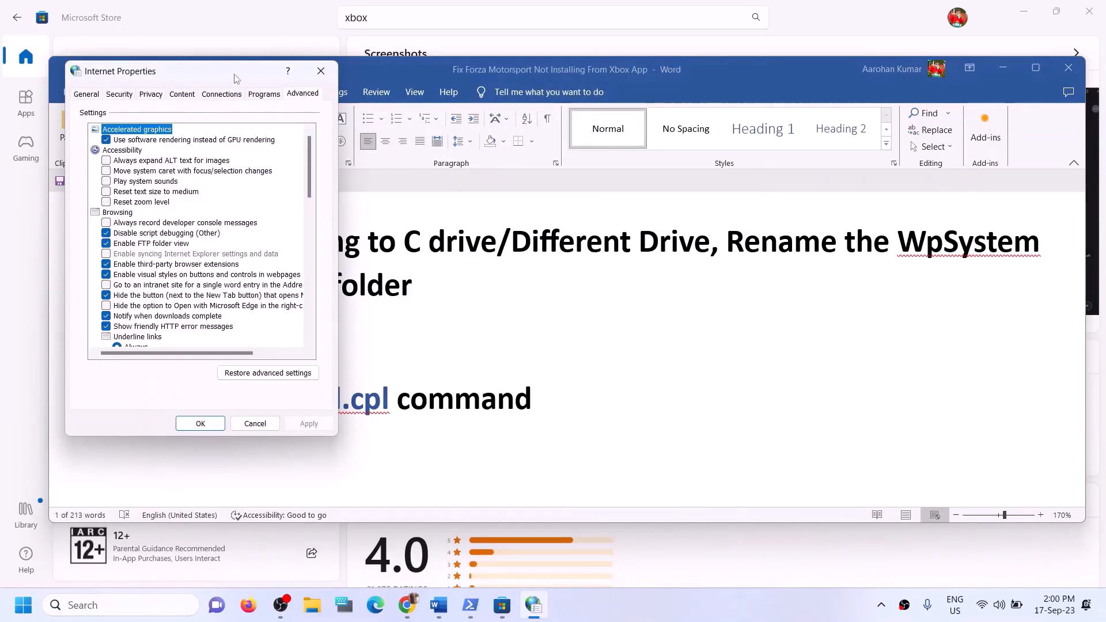
drag(233, 76, 413, 88)
scroll(367, 259, down, 15)
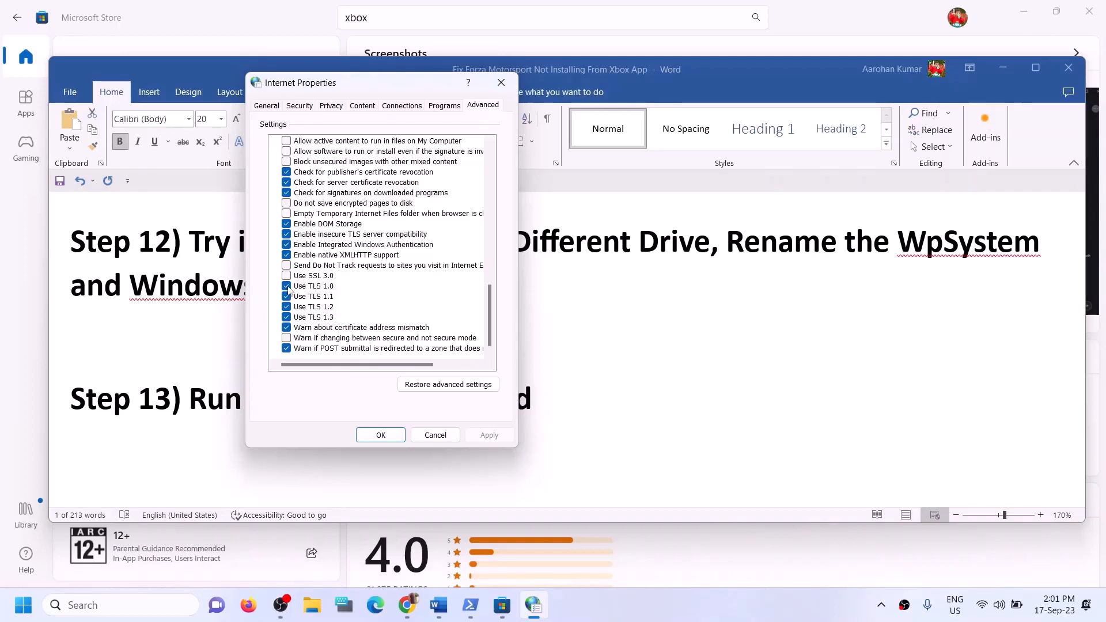
click(399, 433)
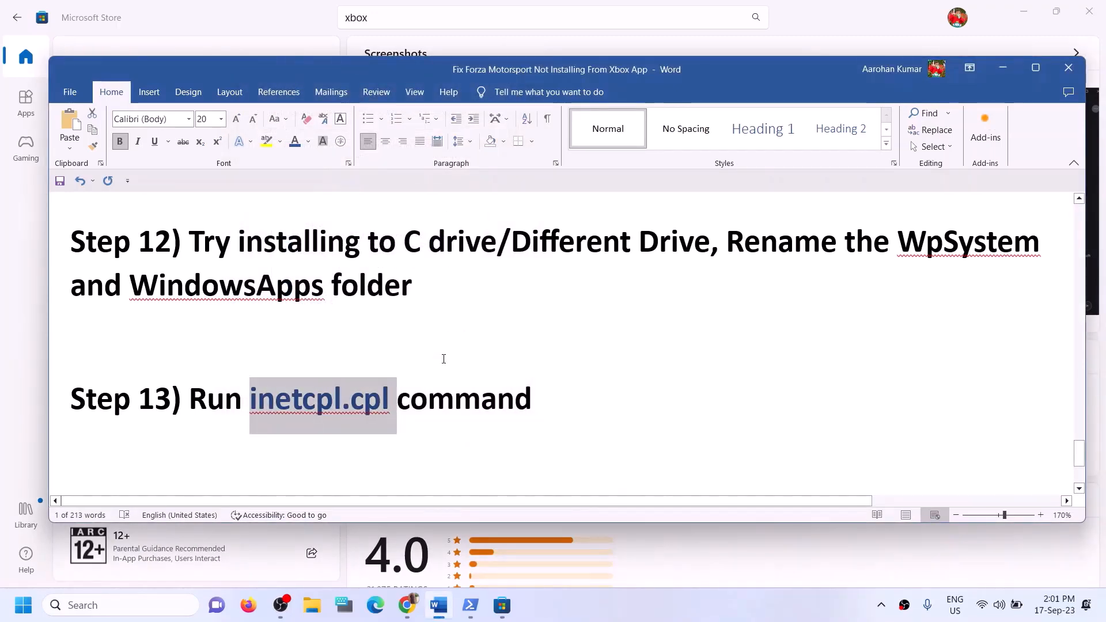
Step: Review the Step 14 media creation tool instruction and highlight its Windows 10 and Windows 11 download links, minimizing the document to reveal Chrome
scroll(444, 359, down, 5)
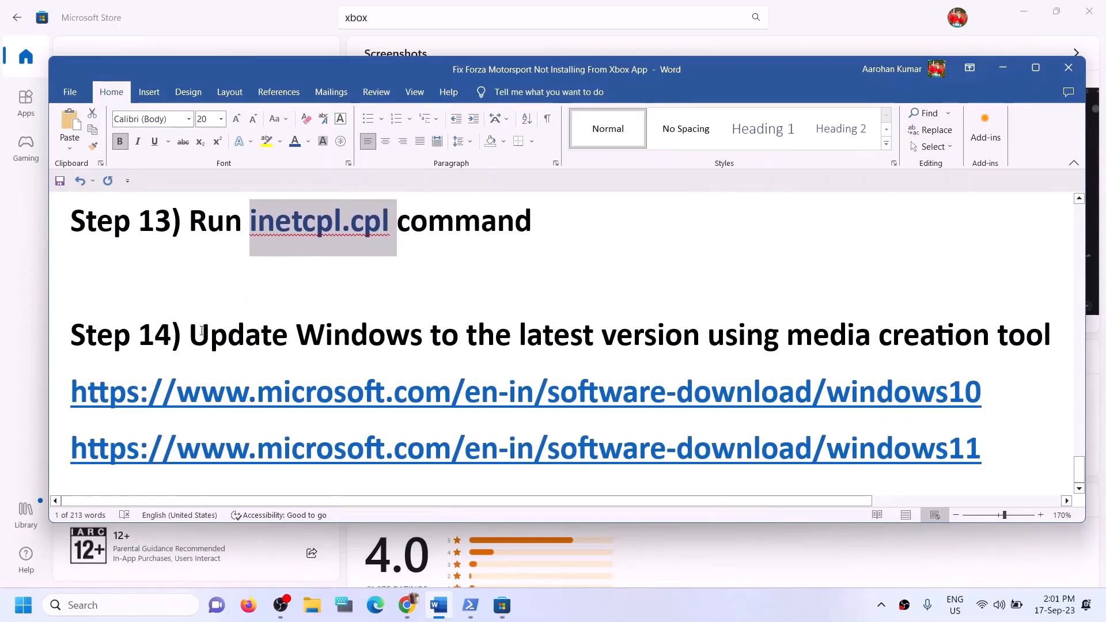
drag(202, 330, 1021, 342)
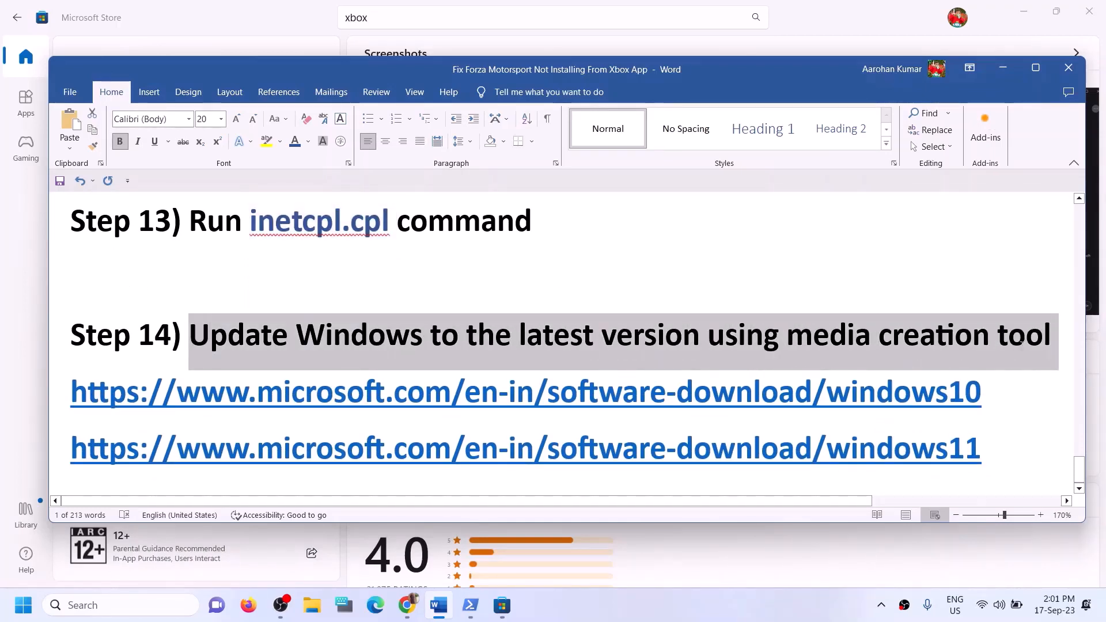
click(725, 617)
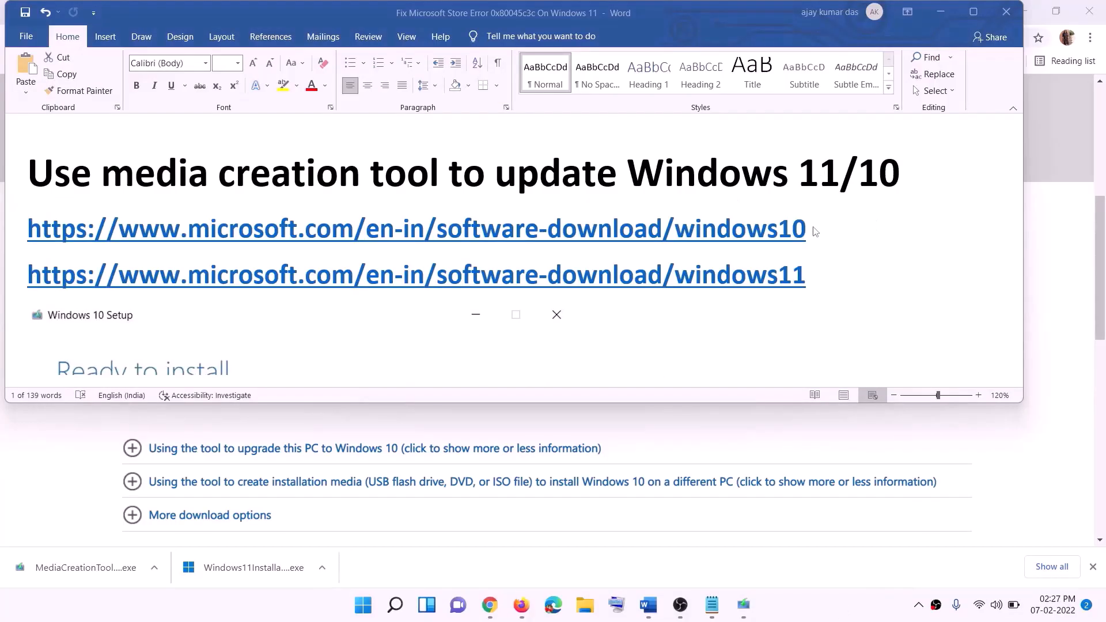
drag(815, 233, 293, 232)
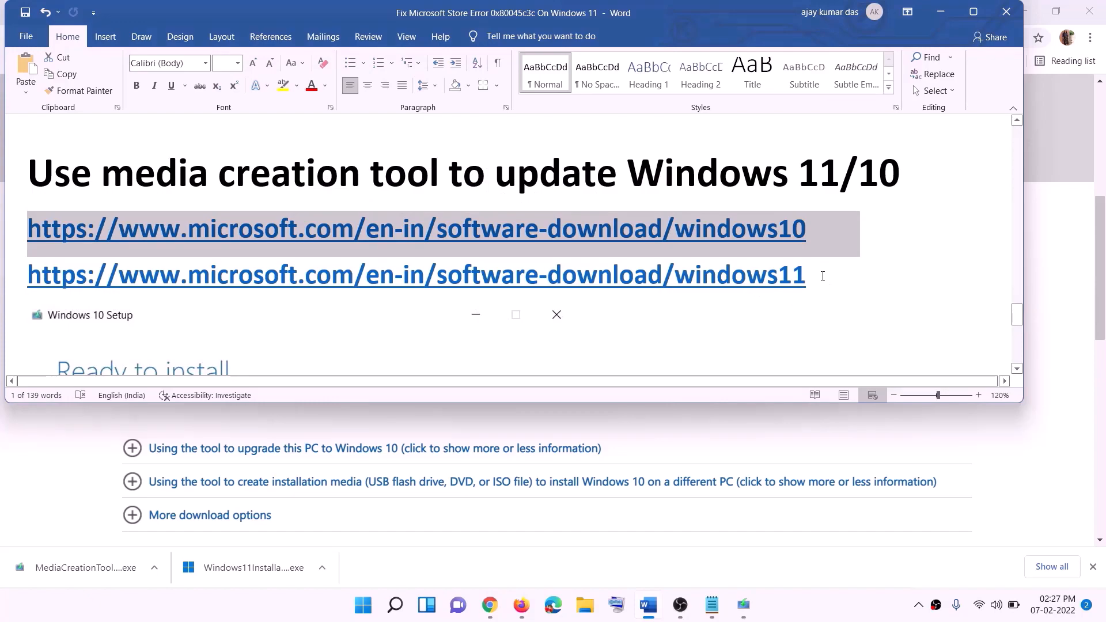
drag(822, 276, 179, 278)
click(940, 11)
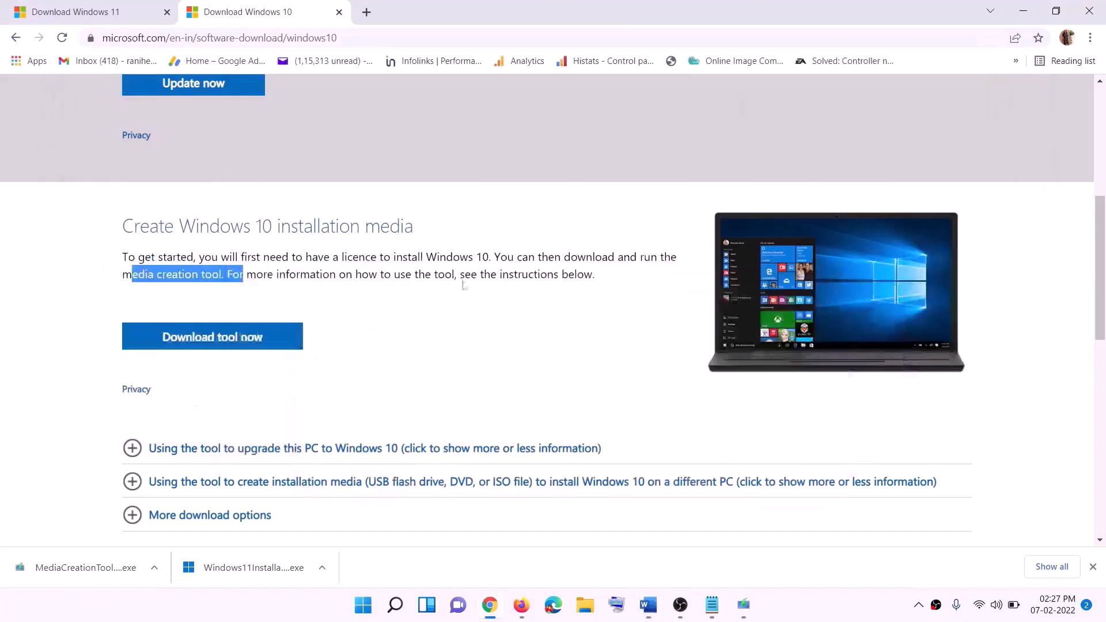
Step: Review the Download Windows 10 page, accept the media creation tool's license terms and proceed with Upgrade this PC now
scroll(467, 288, up, 6)
scroll(386, 244, down, 5)
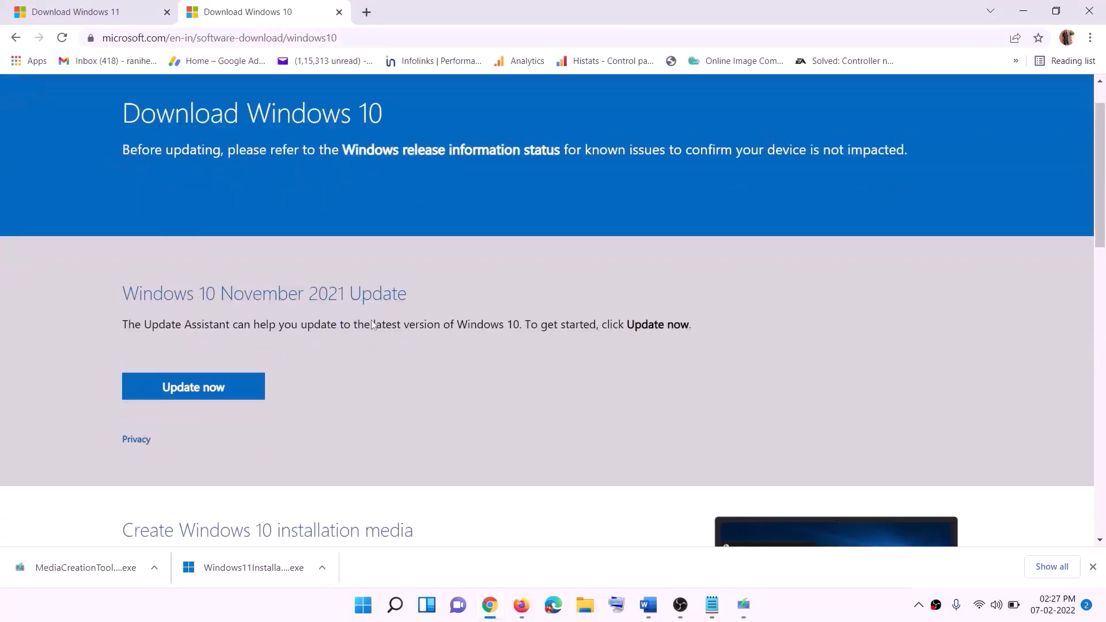
drag(131, 345, 248, 346)
scroll(368, 316, down, 3)
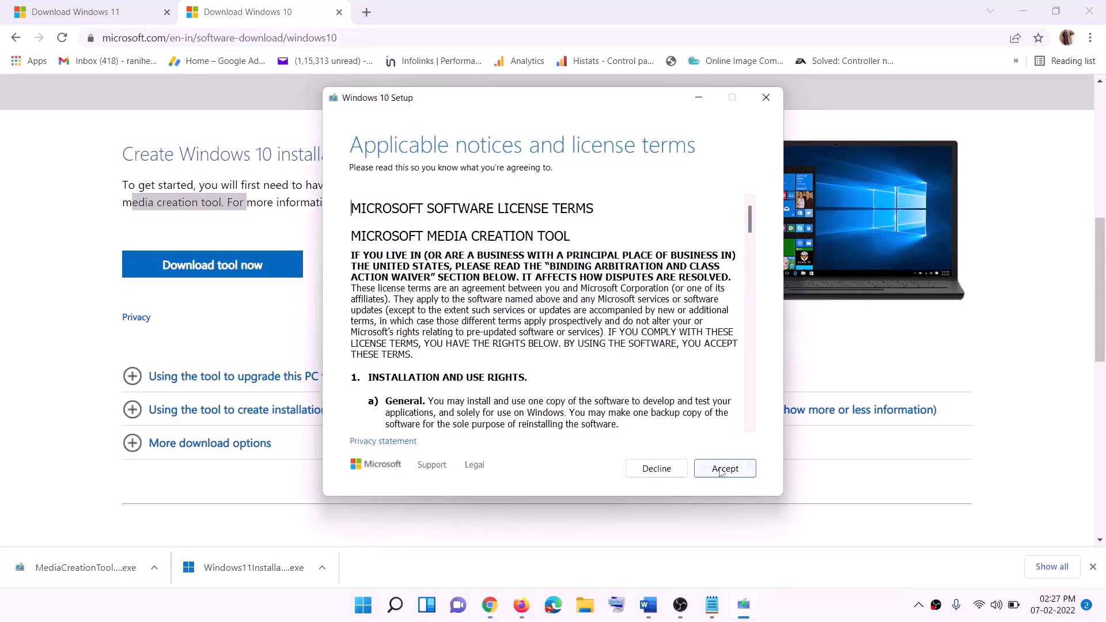
click(724, 469)
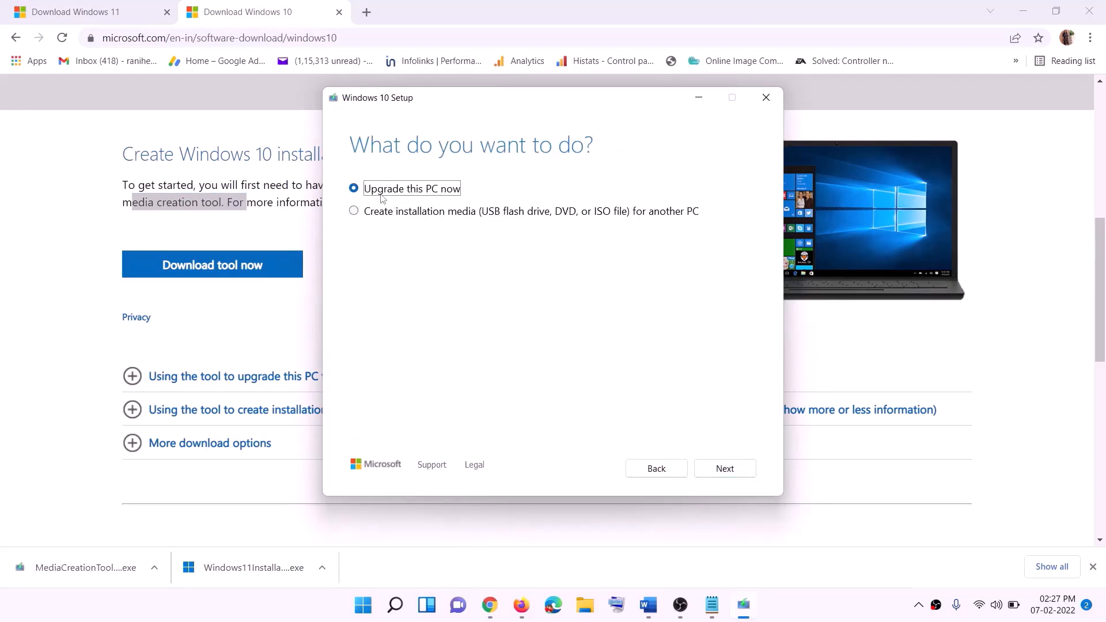
click(724, 469)
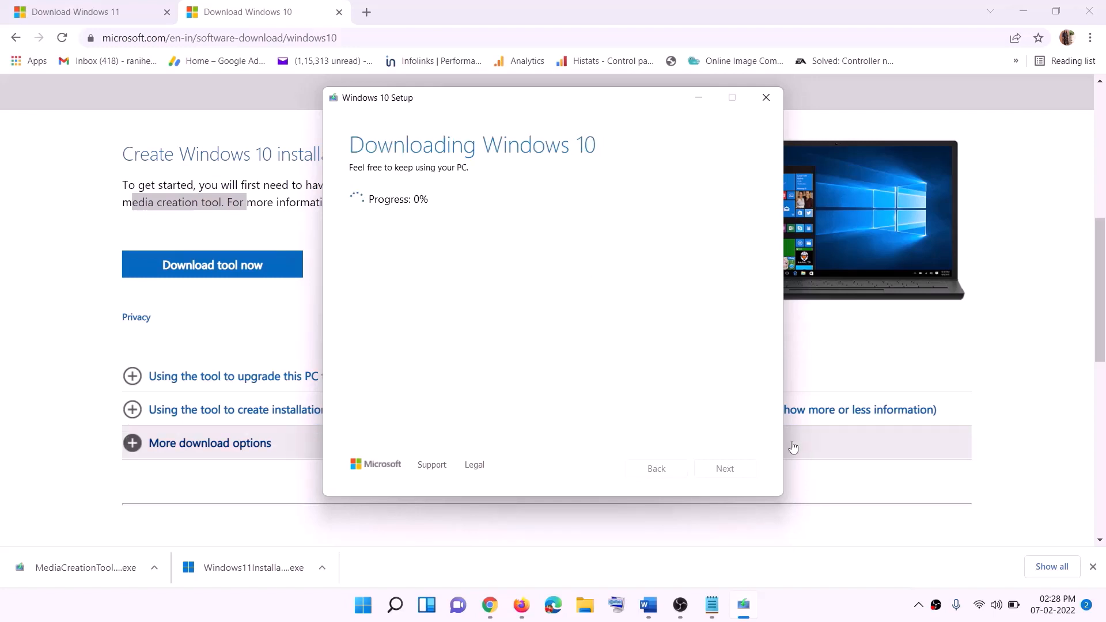
Step: Switch to the Word document, maximize it and review the Windows 10 Setup Ready to install picture with its keep files and apps option
click(815, 617)
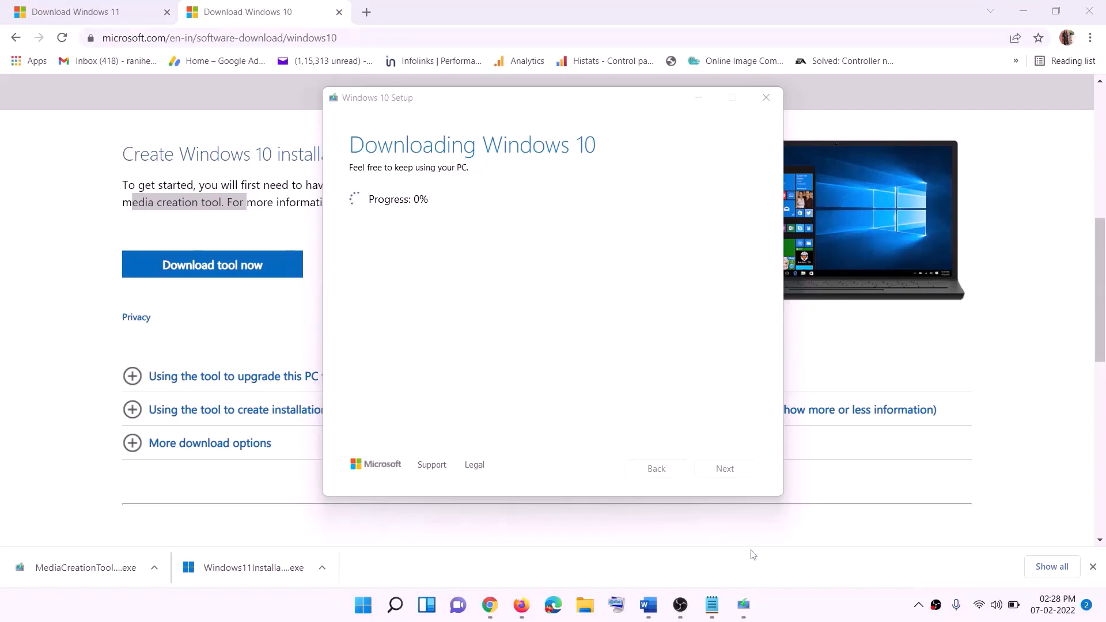
click(648, 606)
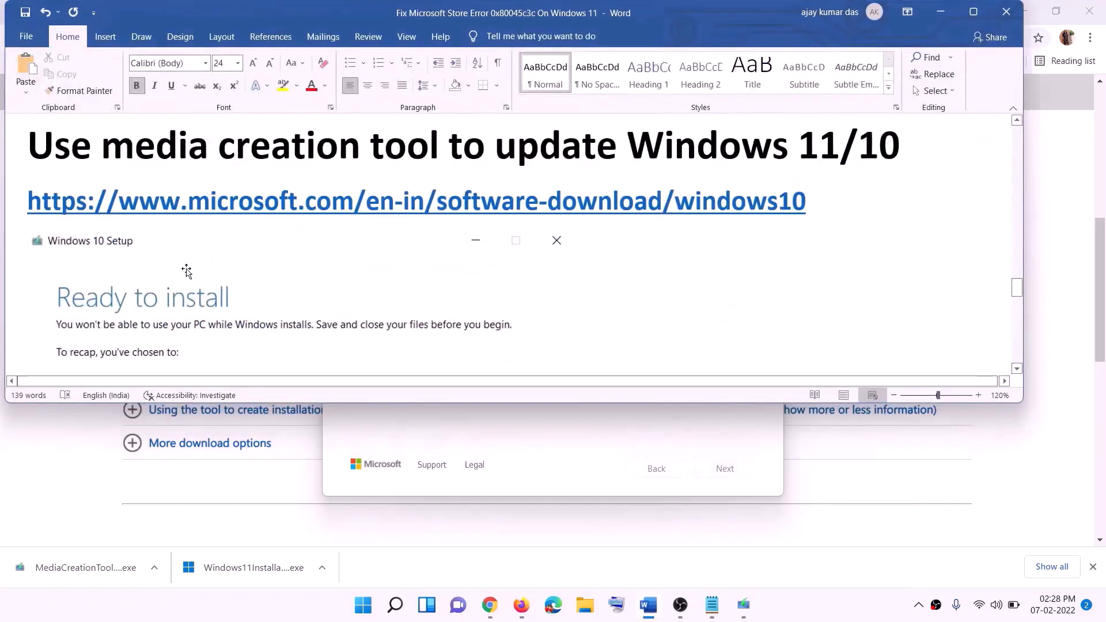
scroll(55, 264, down, 1)
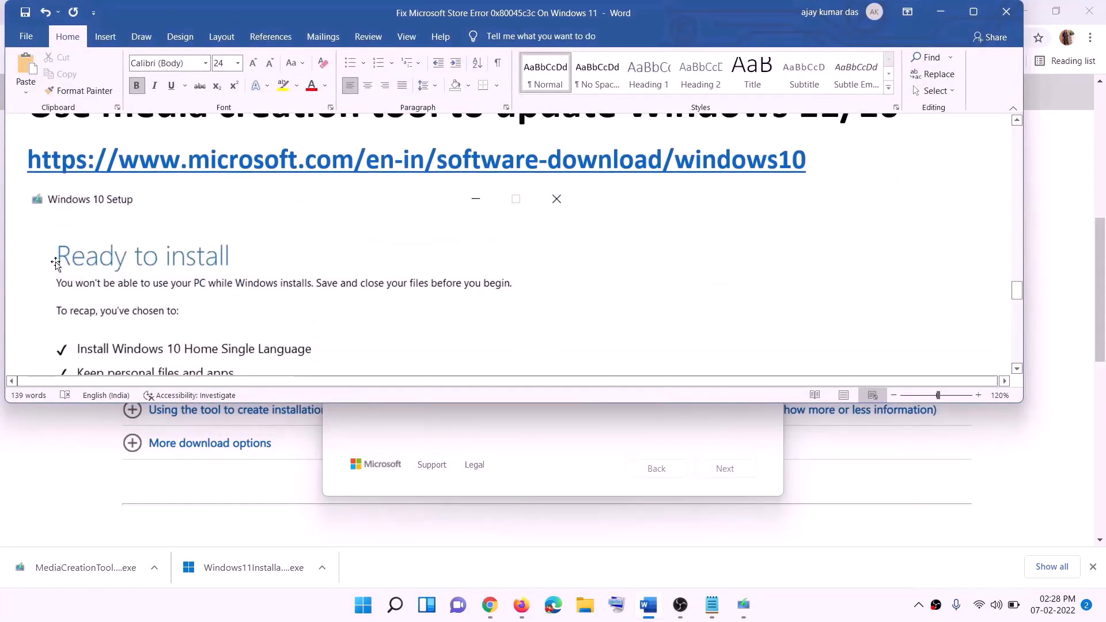
click(973, 12)
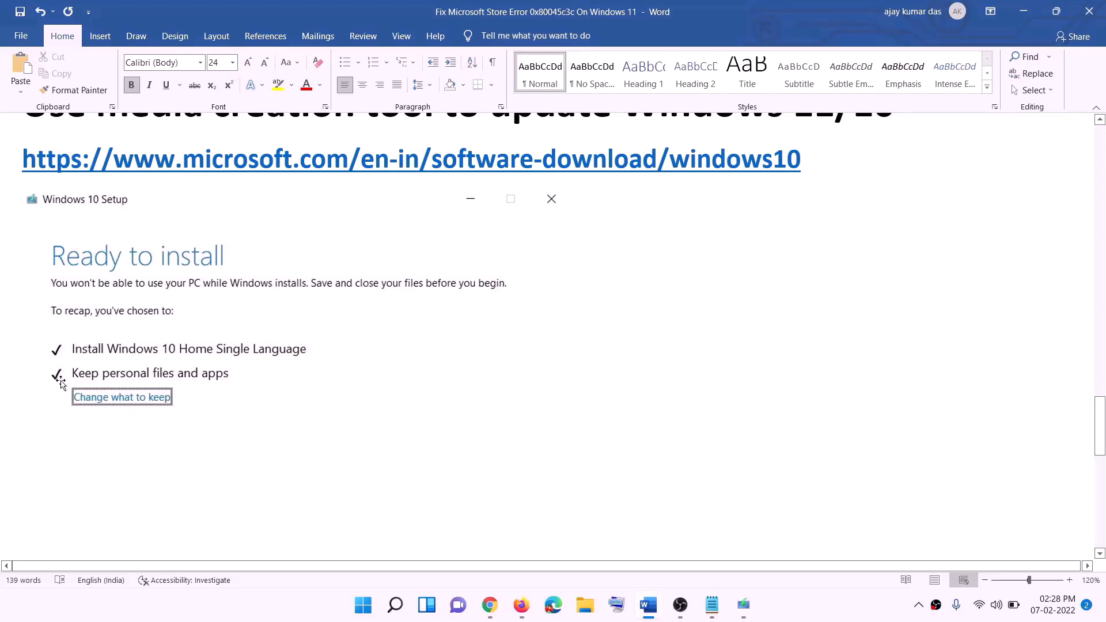
scroll(568, 400, down, 3)
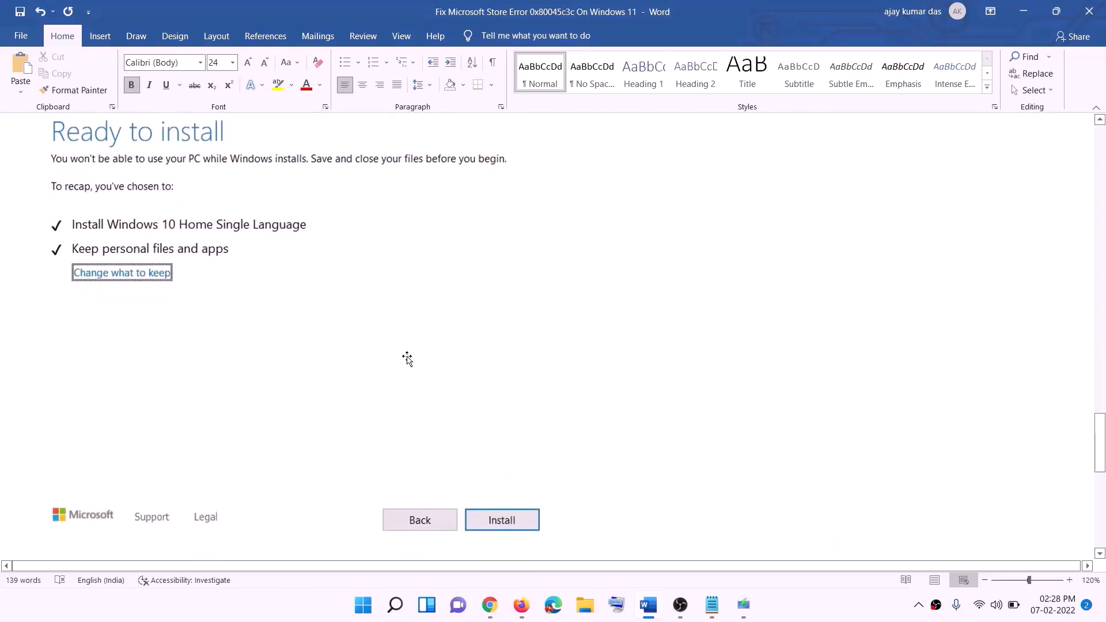
scroll(453, 357, up, 1)
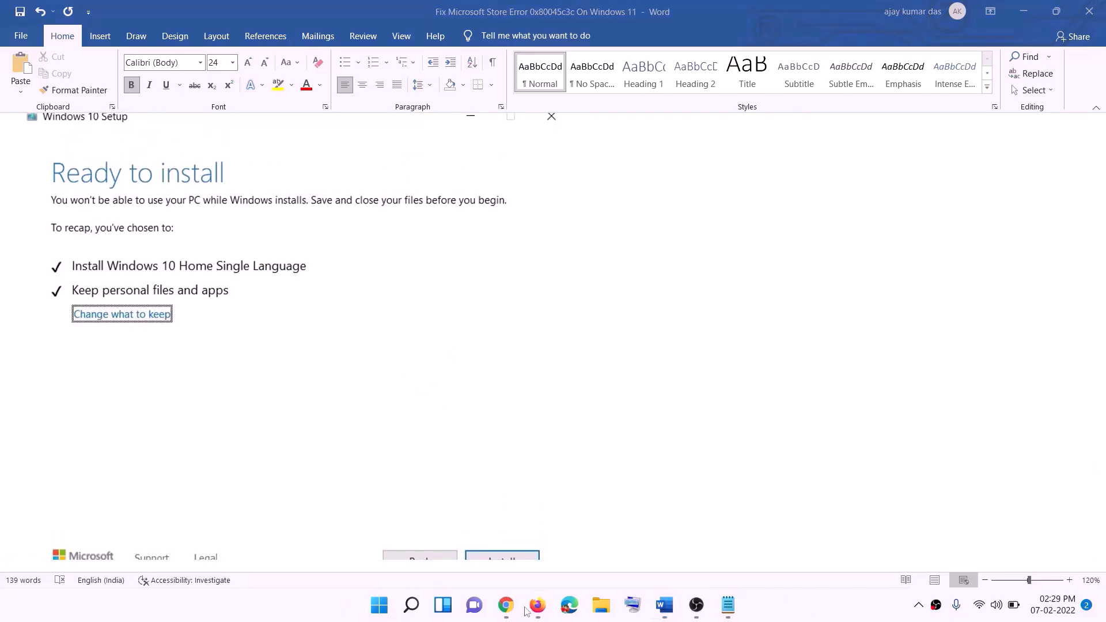
Step: Switch to Chrome, download the media creation tool from the Download Windows 11 page, and run it with permission to make changes
click(510, 606)
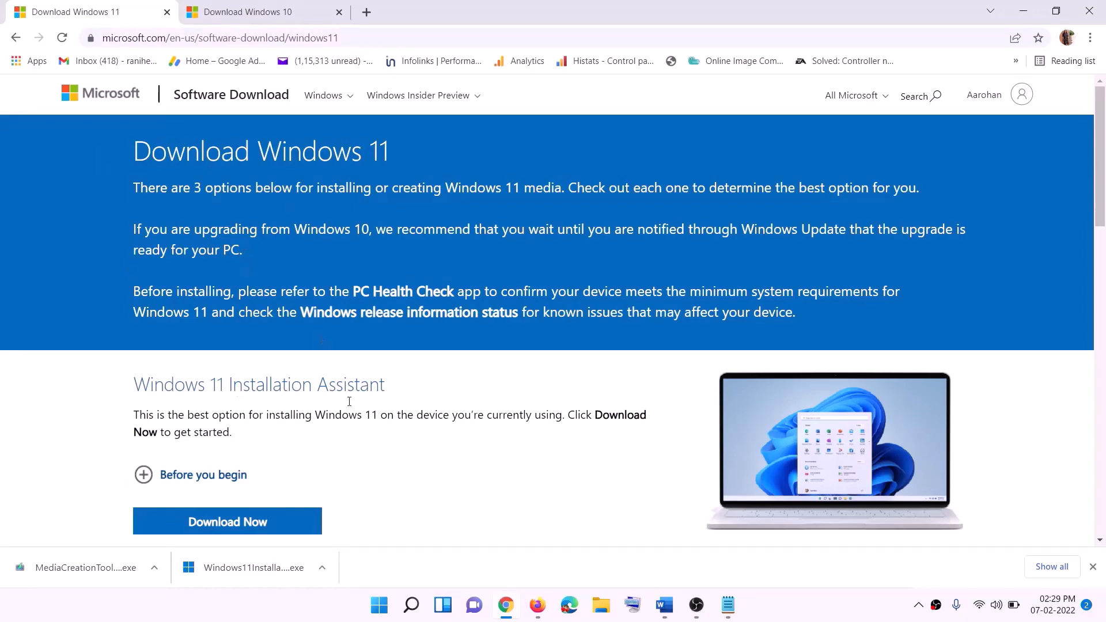
scroll(244, 246, down, 5)
drag(205, 342, 303, 342)
drag(207, 342, 320, 342)
click(219, 438)
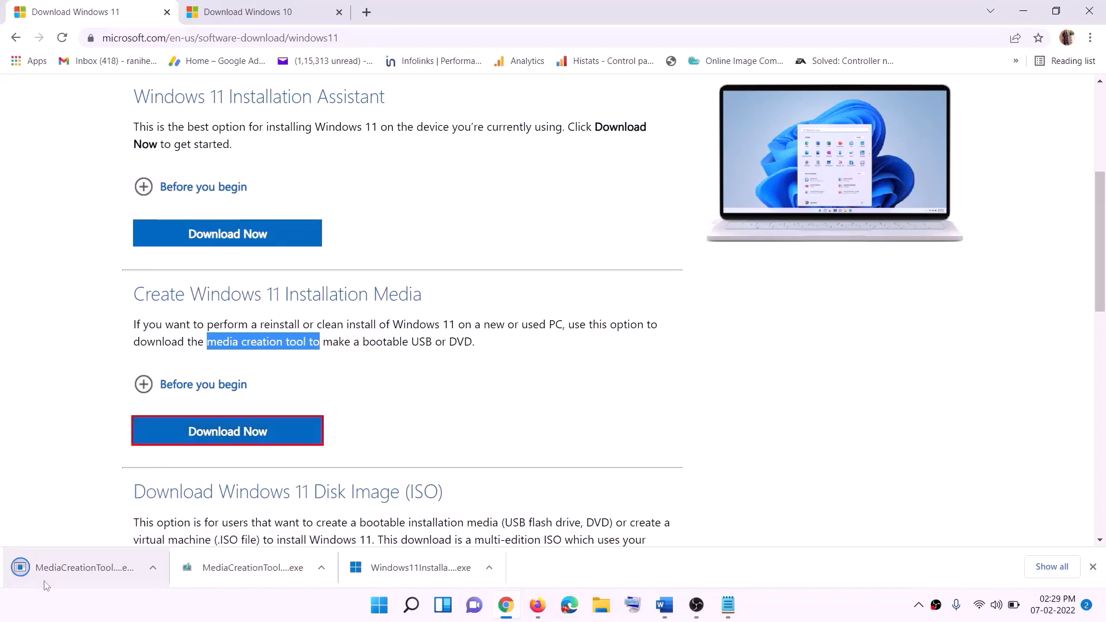
click(75, 575)
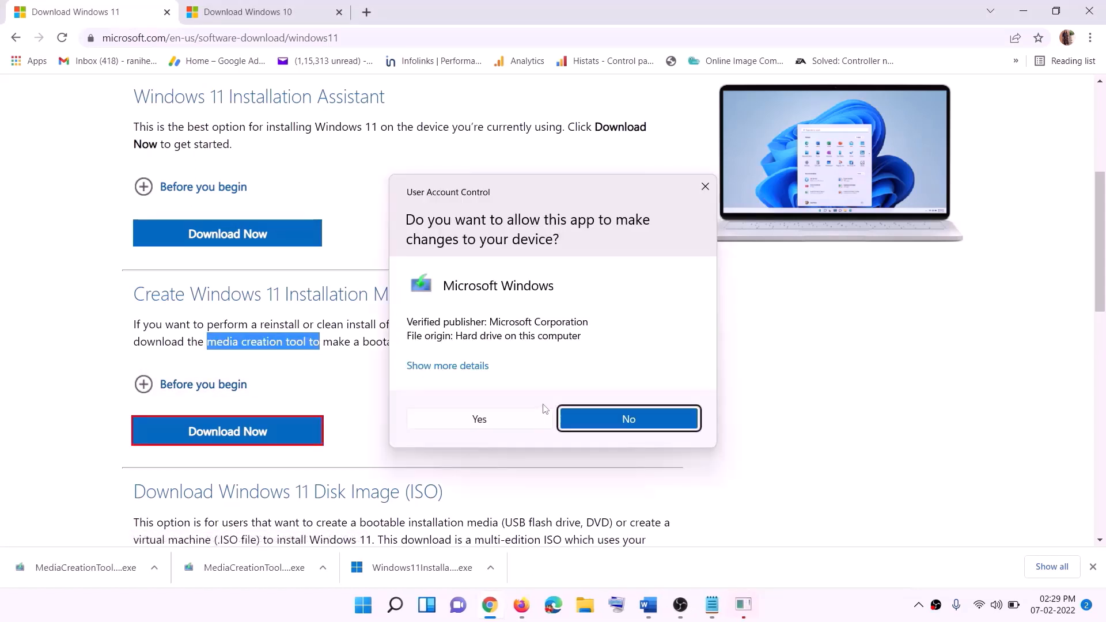
click(488, 422)
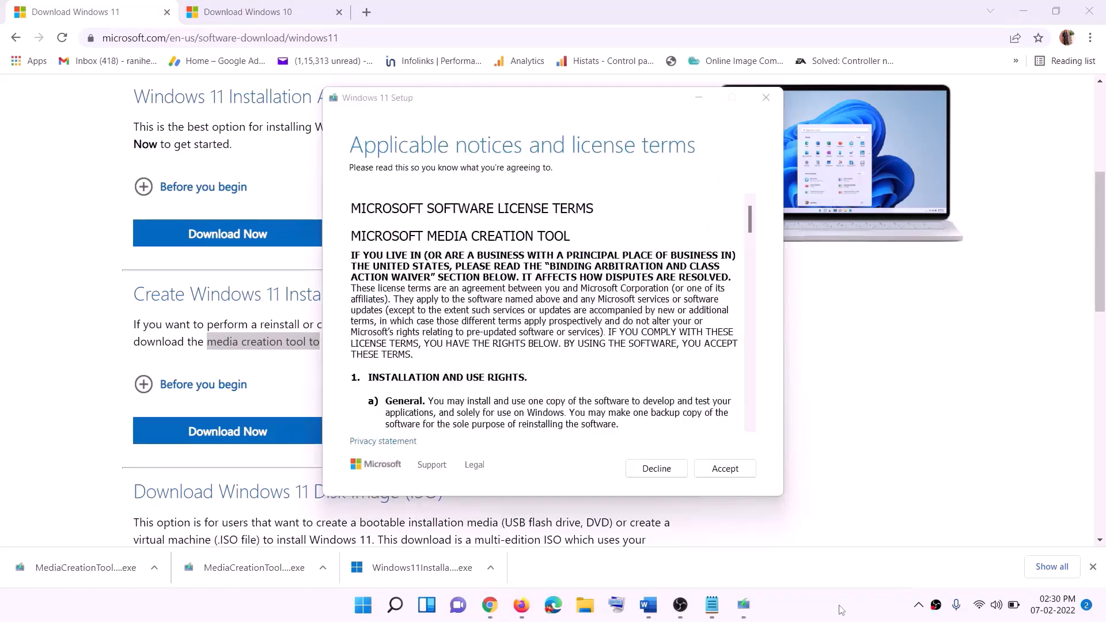
Step: Accept the license terms, keep the recommended language and edition, choose ISO file and save it to the Desktop as Windows
click(723, 469)
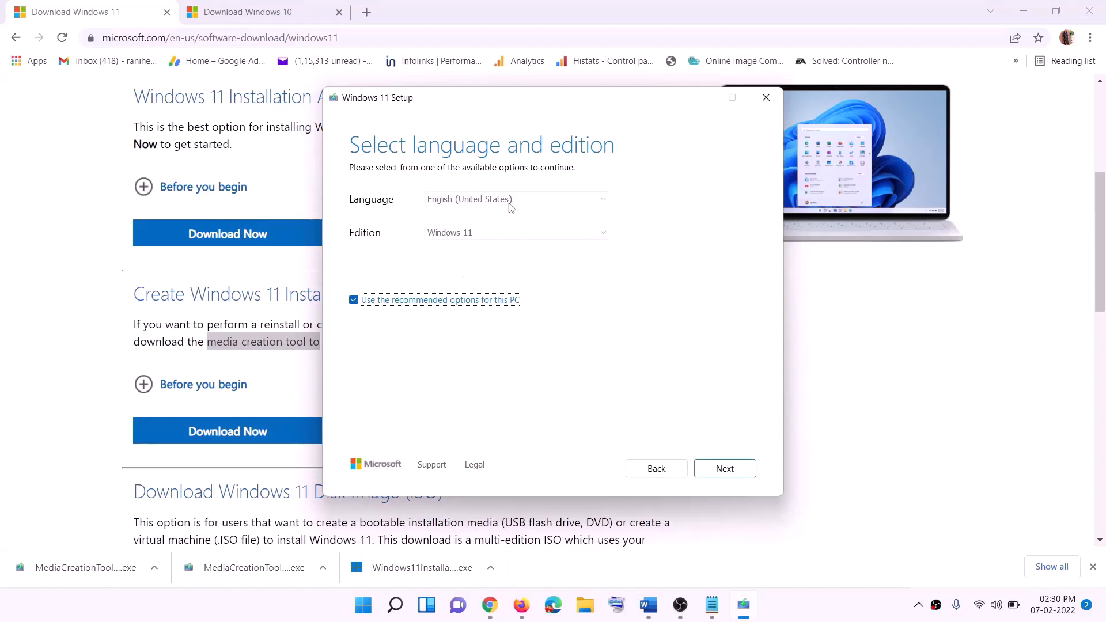
click(717, 467)
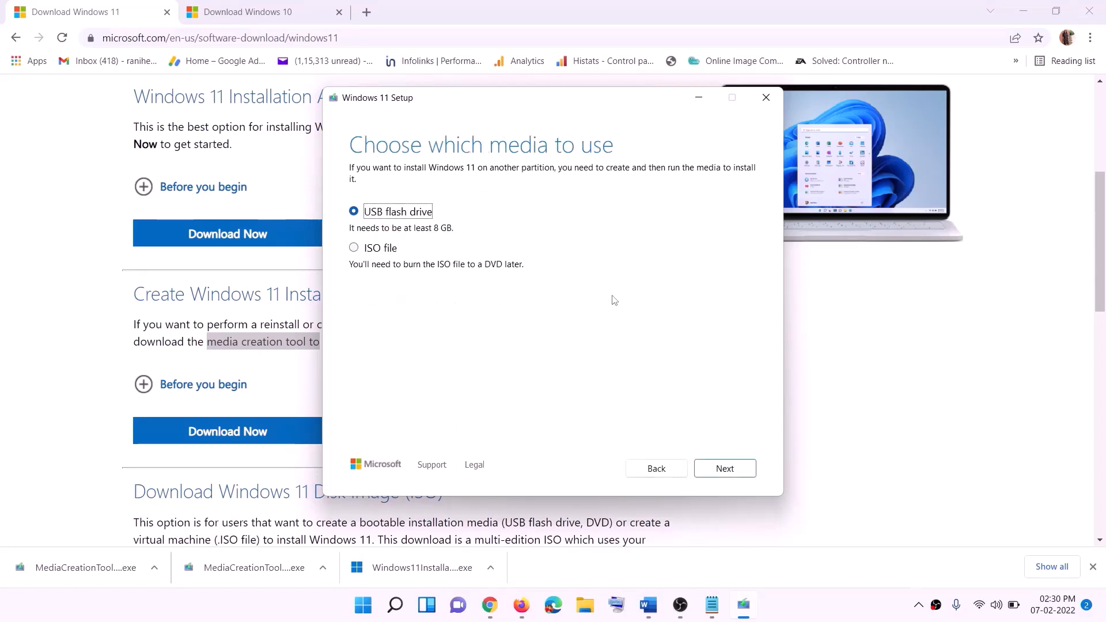
click(377, 249)
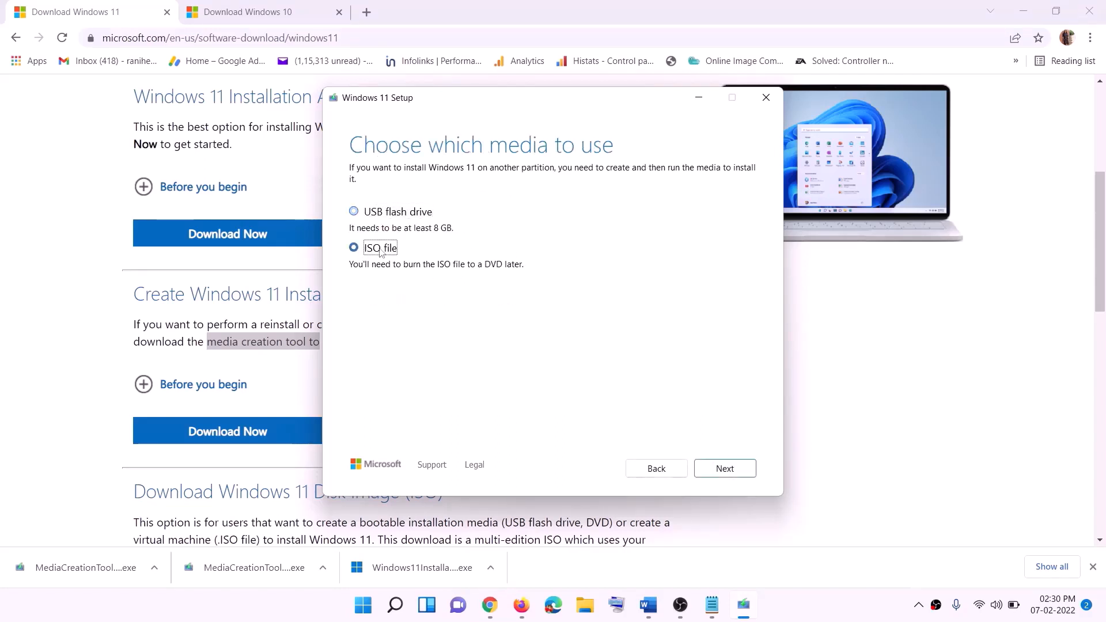
click(730, 469)
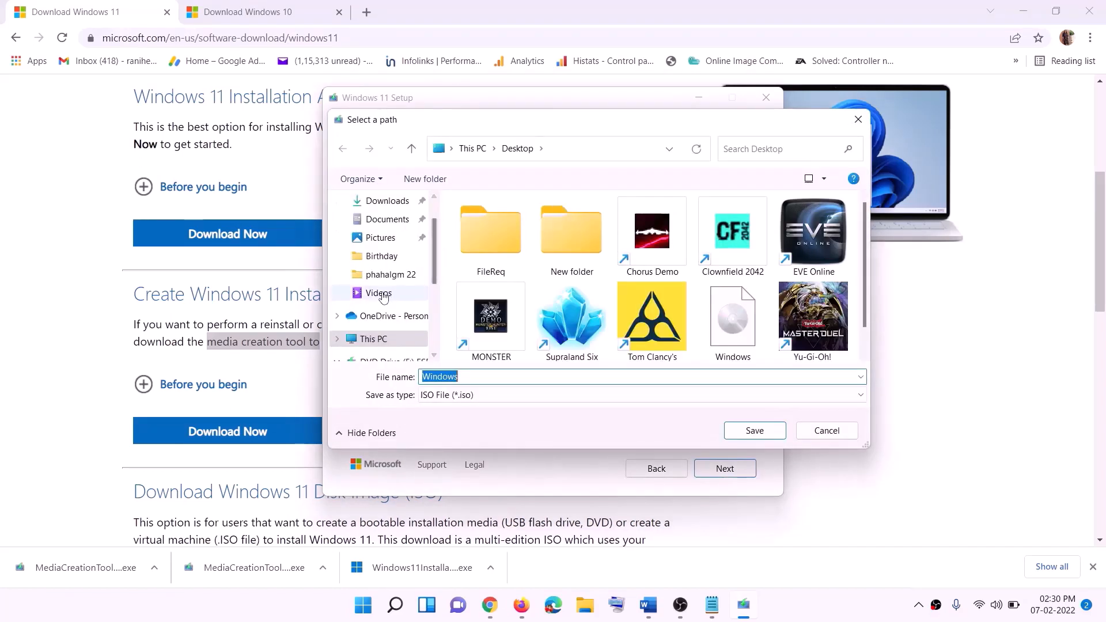
scroll(384, 297, up, 2)
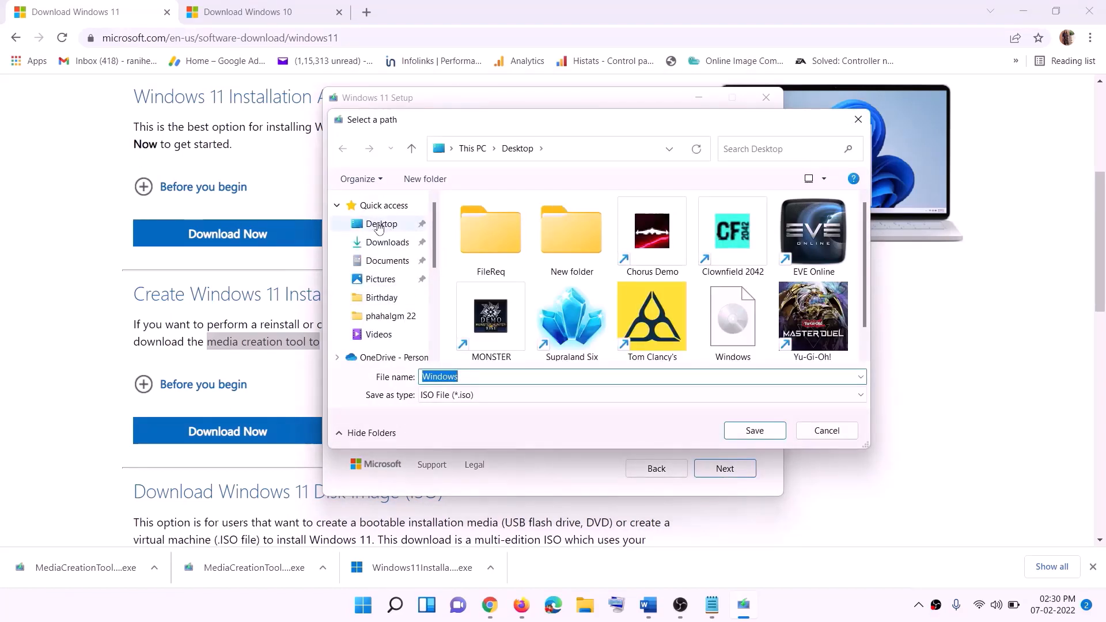
click(379, 226)
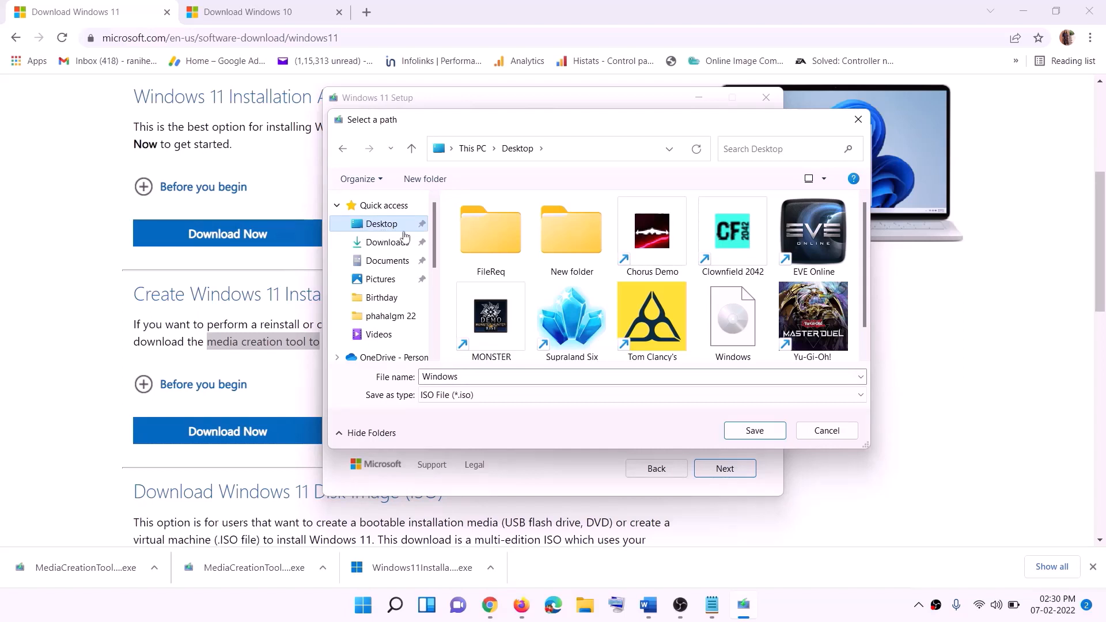
click(759, 434)
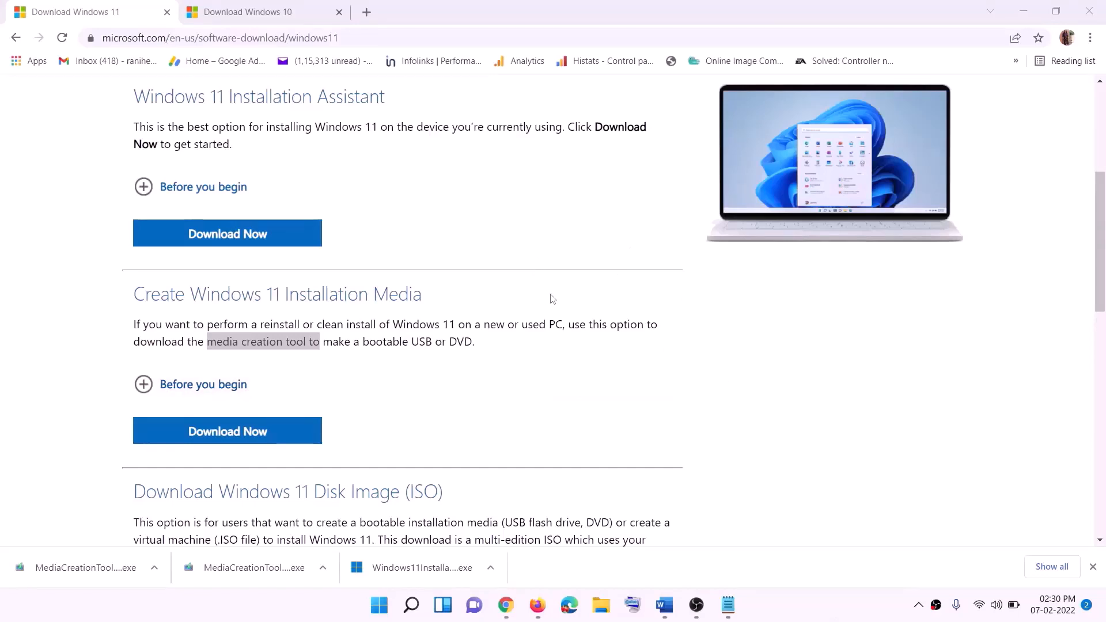
Step: Show the desktop, move the Windows ISO file just above the Firefox shortcut and open it to mount its contents
key(super+d)
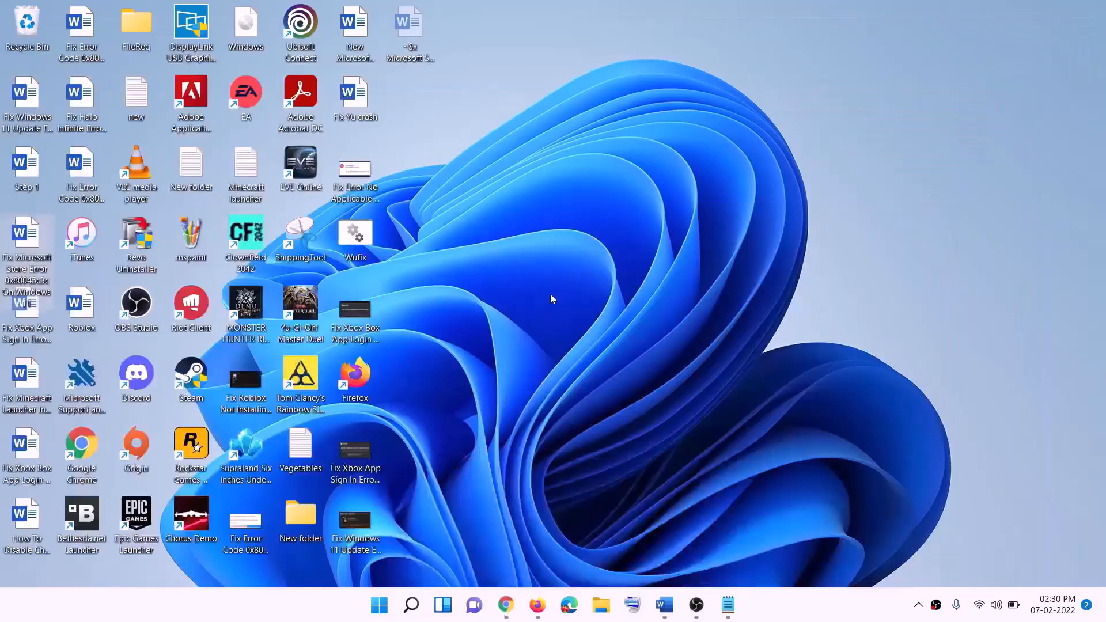
drag(257, 30, 444, 337)
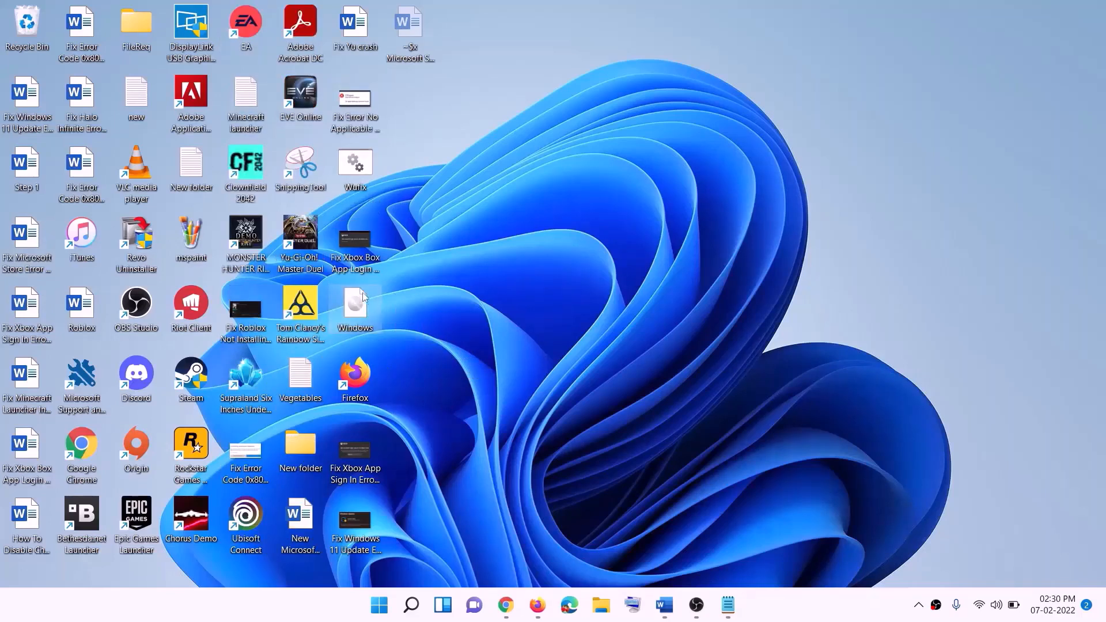
double_click(364, 307)
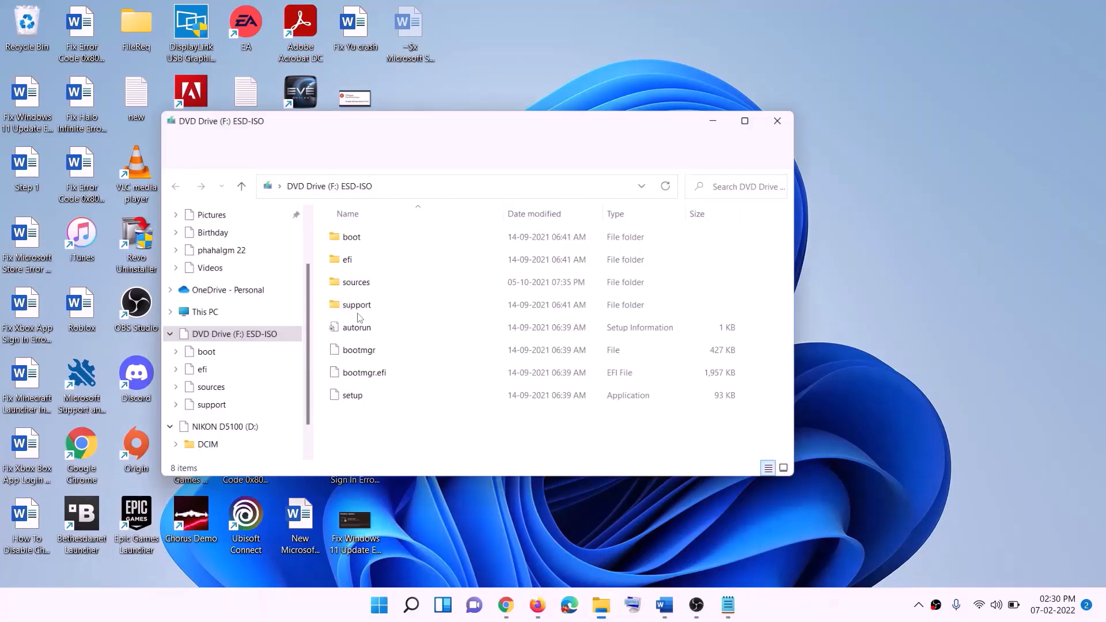
Step: Run setup from the mounted ESD-ISO drive with permission to make changes and proceed past the Install Windows 11 page
click(350, 403)
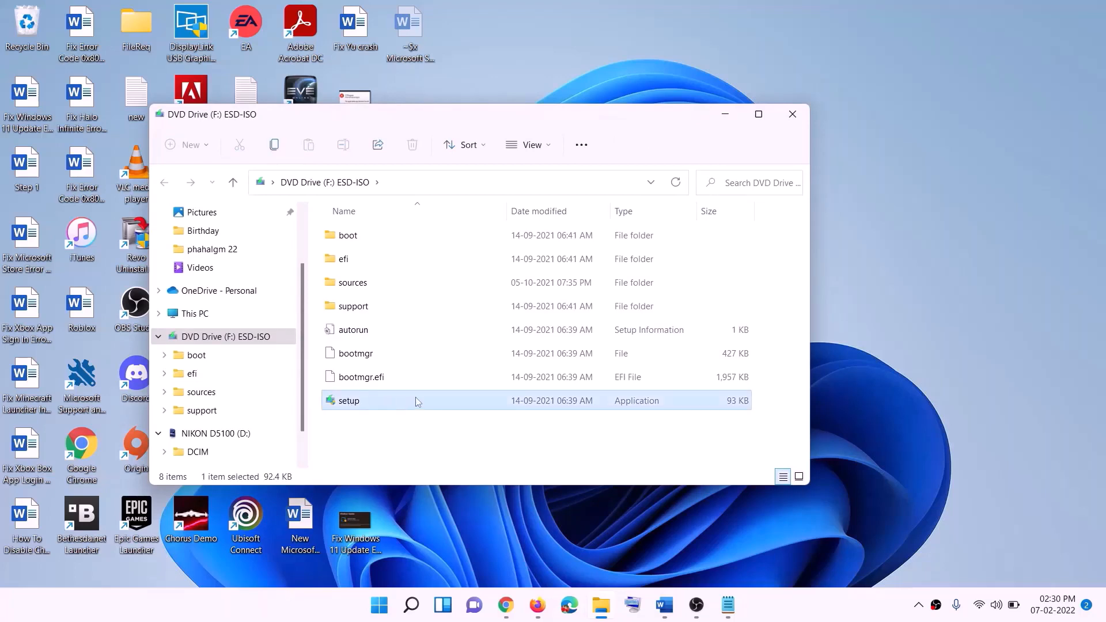
double_click(379, 400)
click(444, 452)
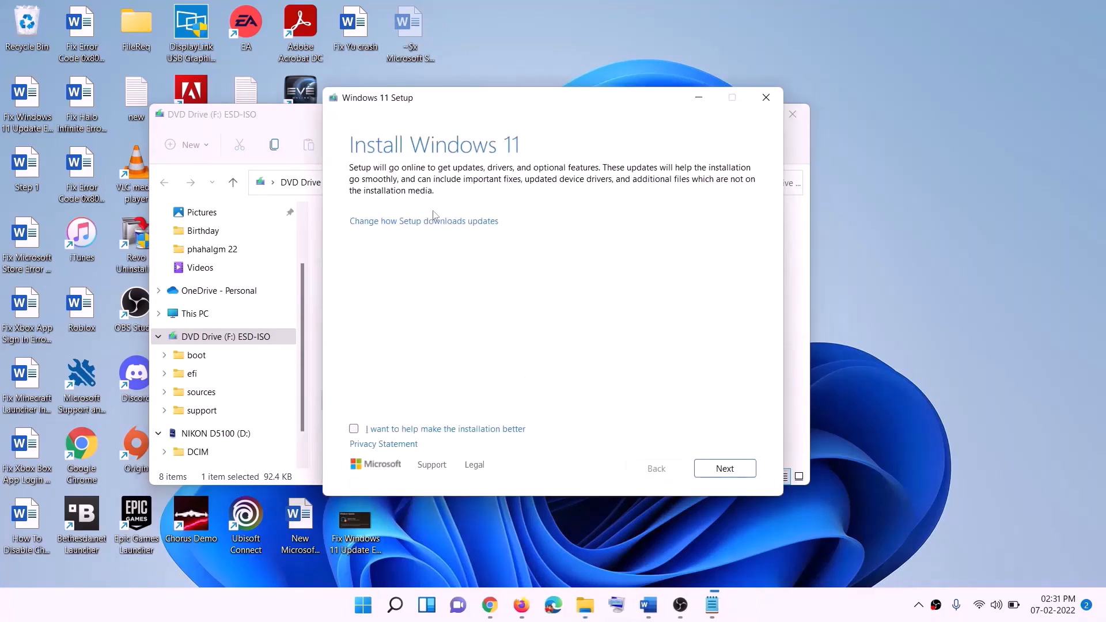
click(730, 470)
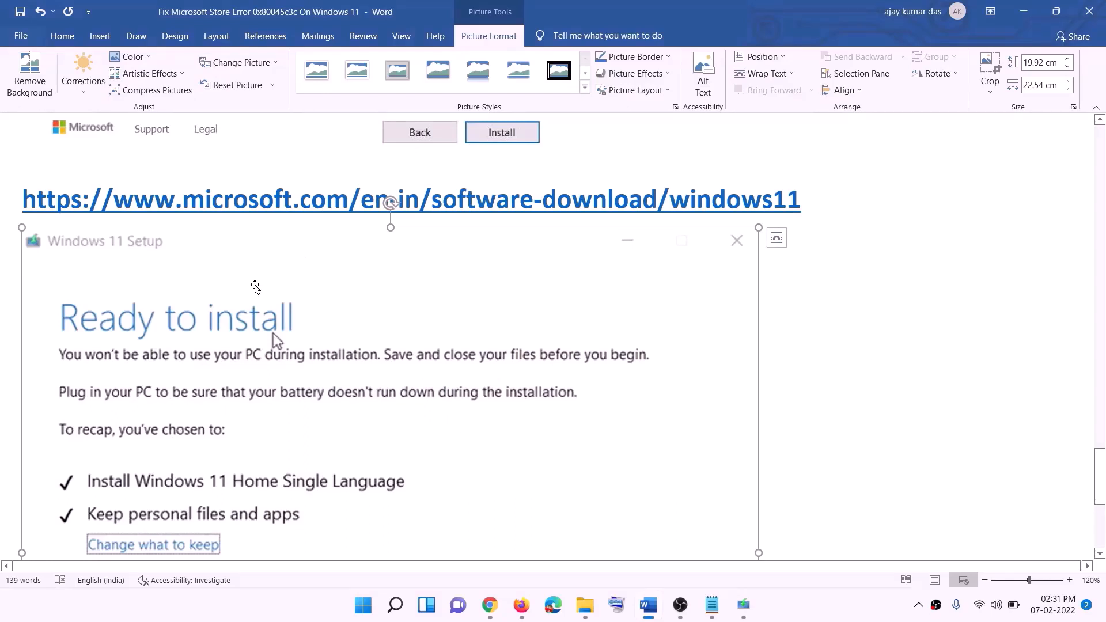
Step: Review the Windows 11 Setup Ready to install picture in the Word document, including the keep files and apps option and Install button
scroll(257, 284, down, 2)
scroll(305, 210, down, 1)
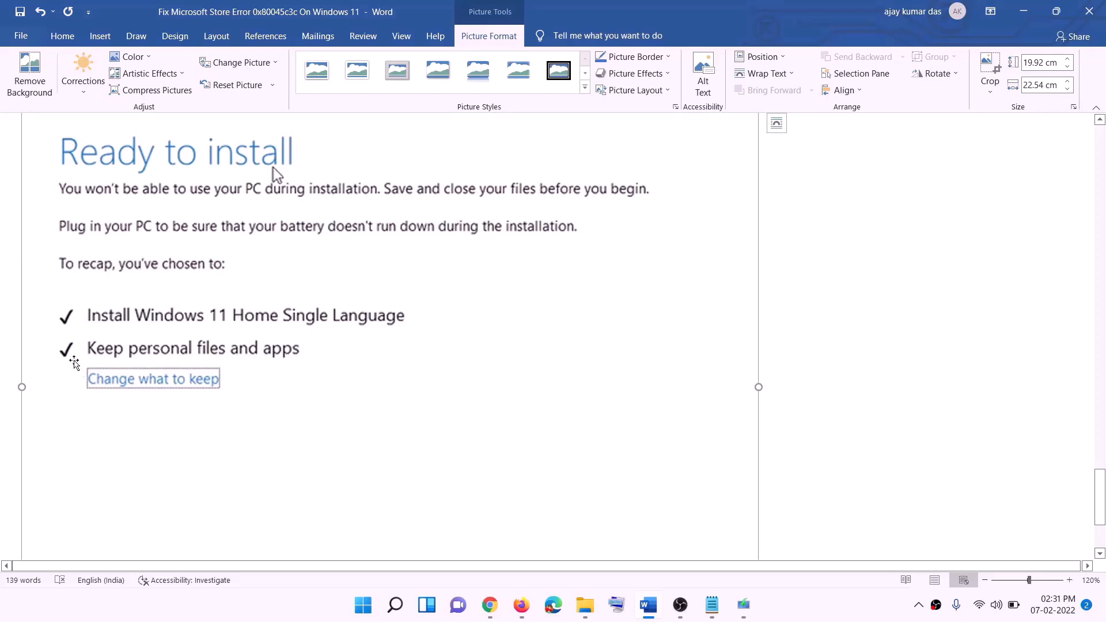
scroll(395, 360, down, 2)
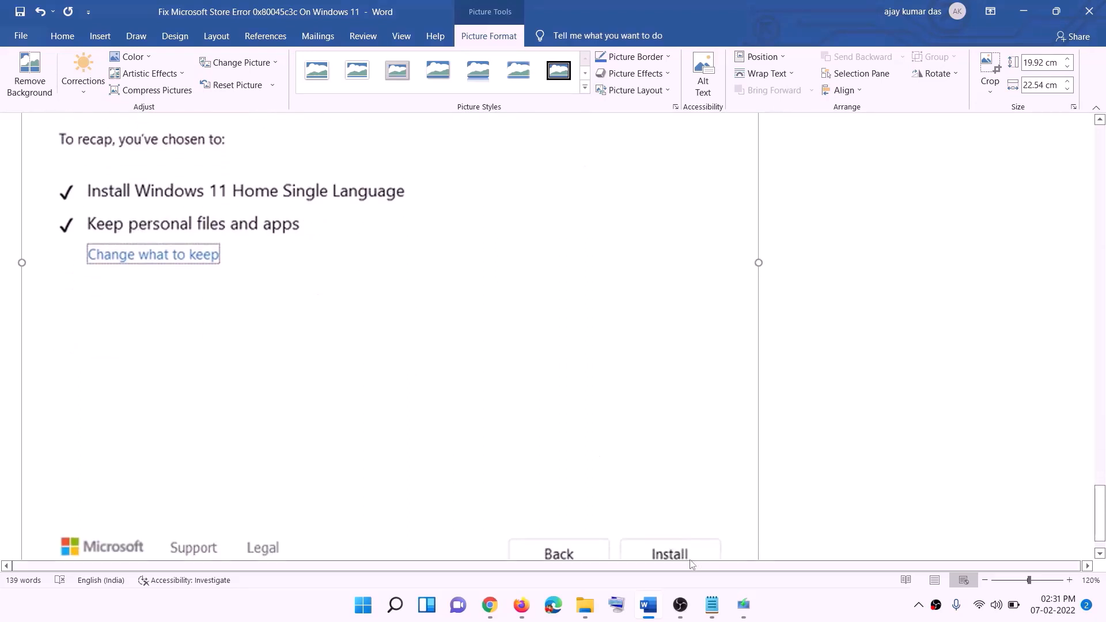
scroll(588, 432, up, 7)
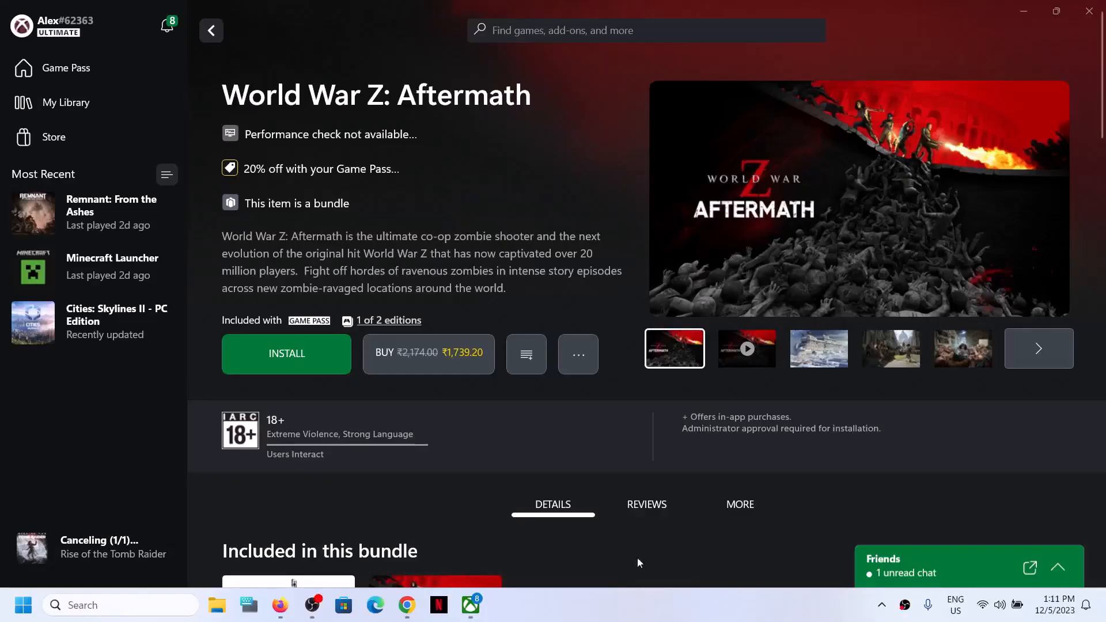
Step: Install World War Z: Aftermath from the Xbox app to the C:\XboxGames location
click(289, 354)
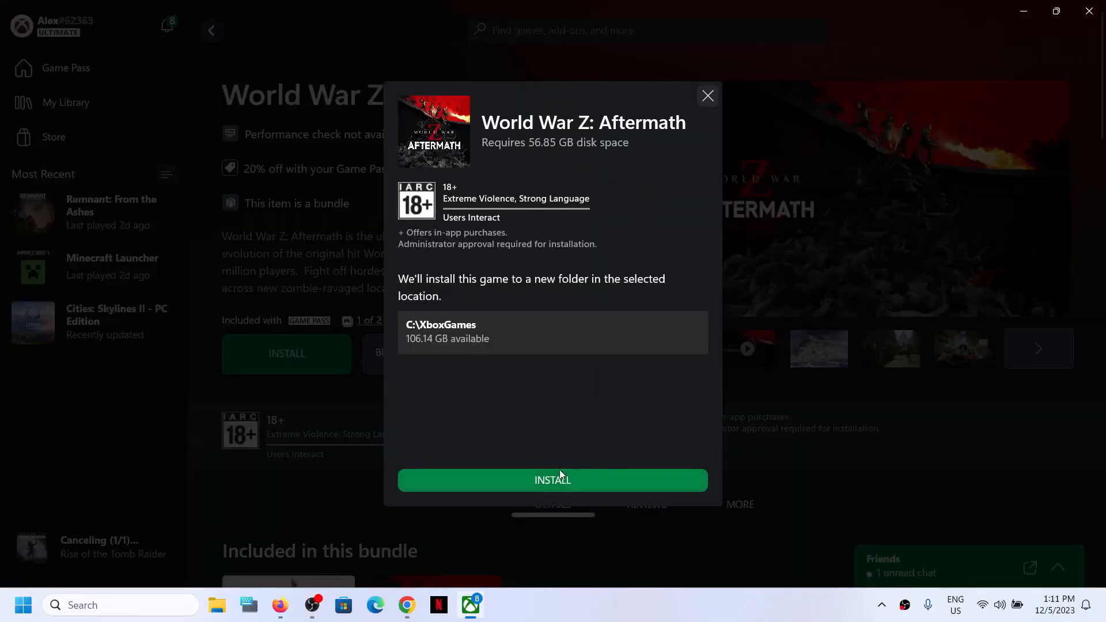
click(541, 479)
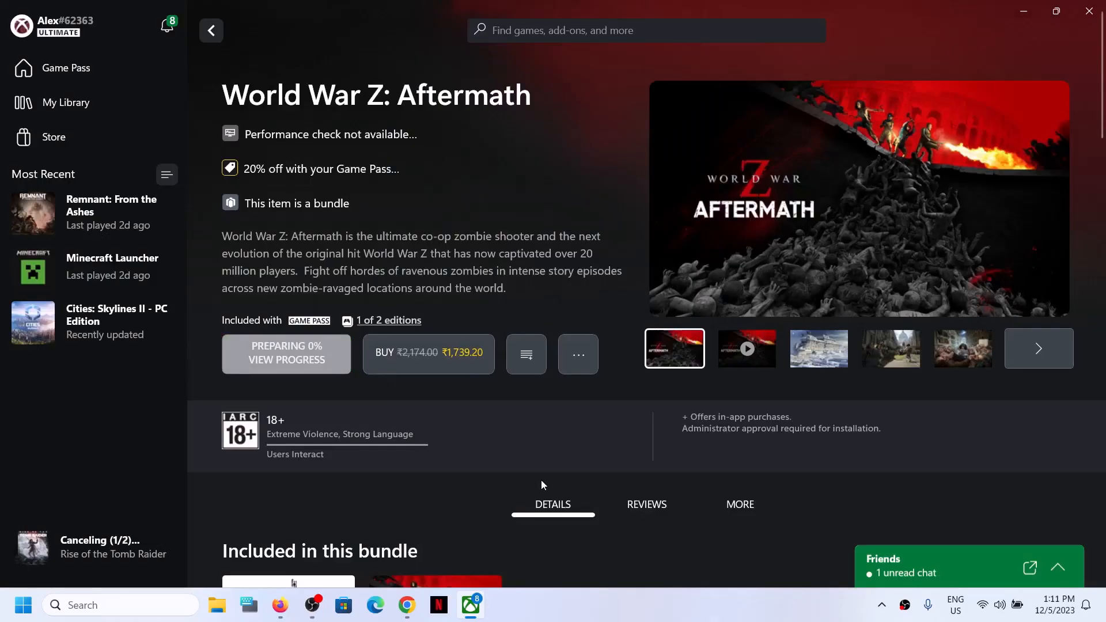